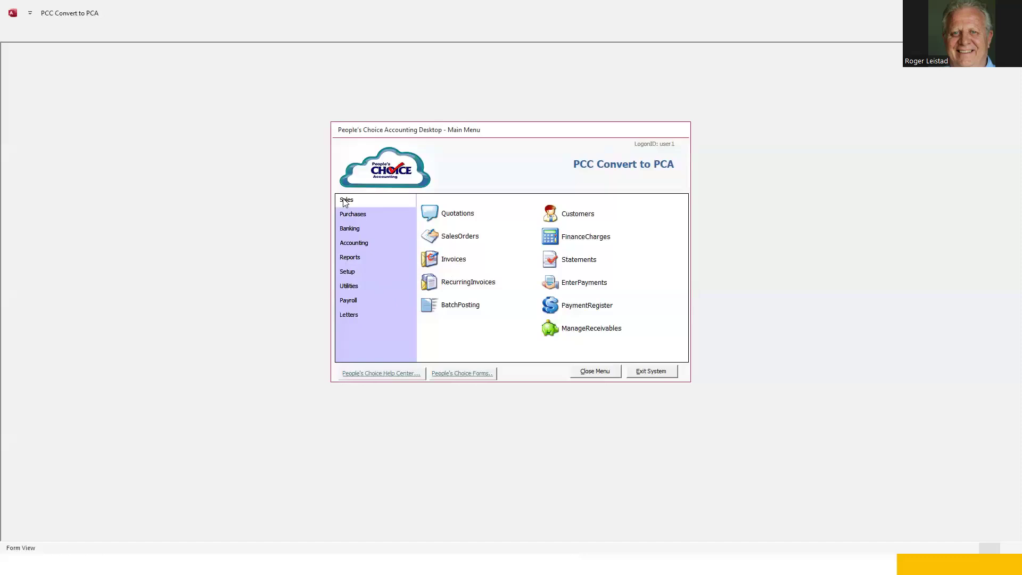
# Open Bank Transaction Entry via Purchases > Banking > BankingJournals, showing checks and a $17,815.21 balance.
pyautogui.click(346, 214)
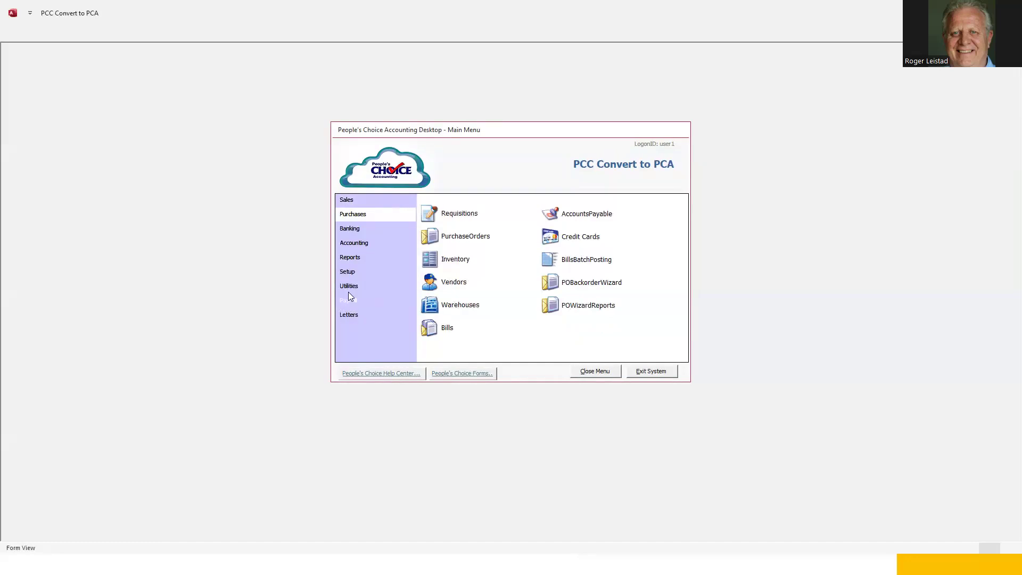
pyautogui.click(350, 230)
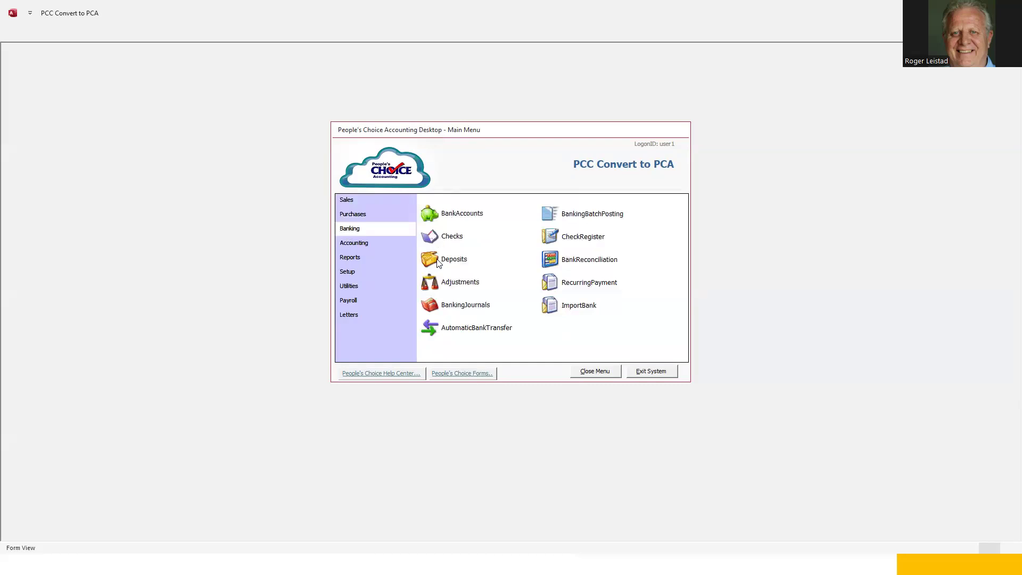
pyautogui.click(460, 308)
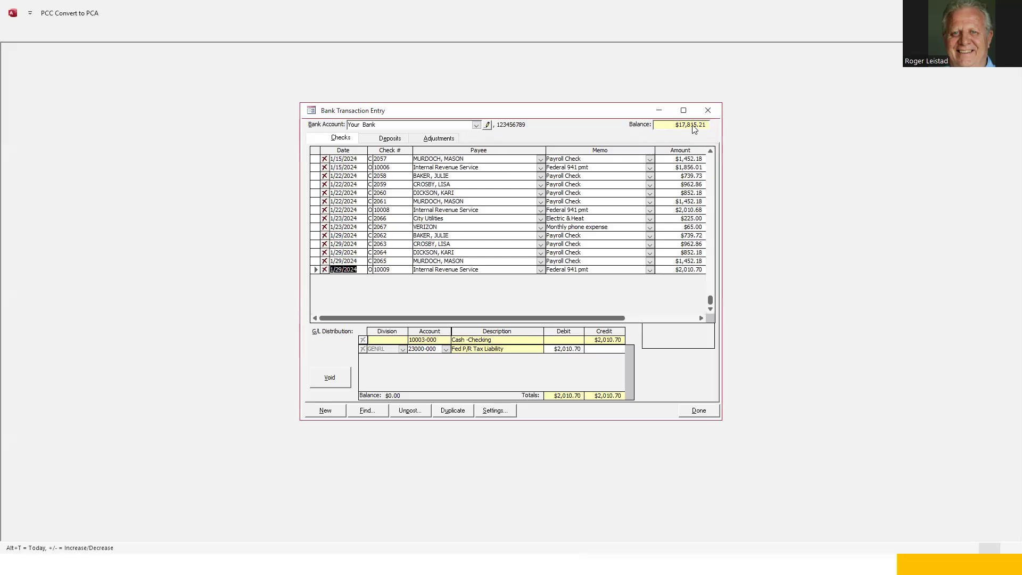
# Keep the same bank account selected and close Bank Transaction Entry, returning to the Banking menu.
pyautogui.click(477, 125)
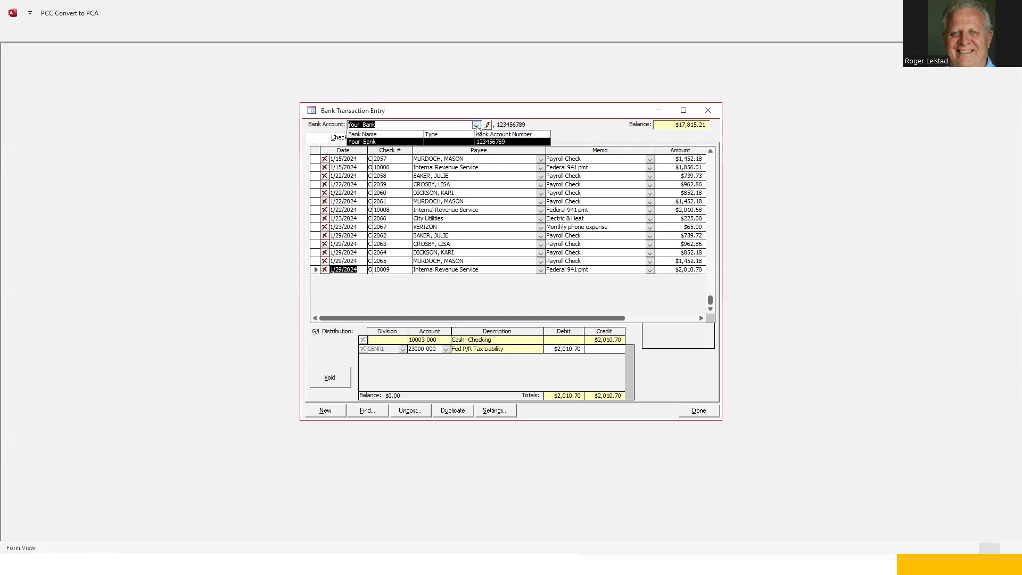
pyautogui.click(477, 126)
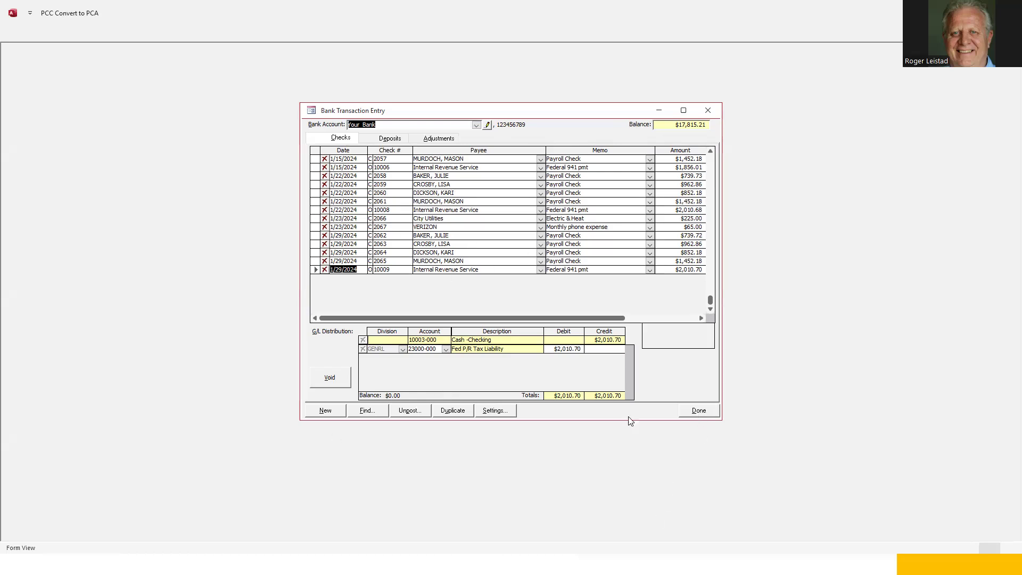
pyautogui.click(698, 411)
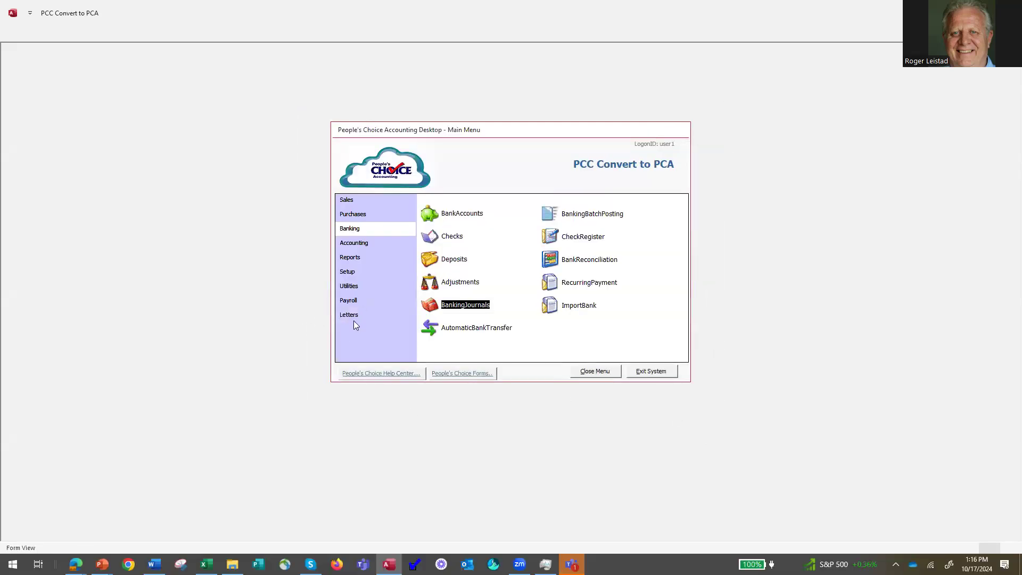
# Launch SafeChoice Payroll from the Payroll category's GotoPayroll option.
pyautogui.click(349, 301)
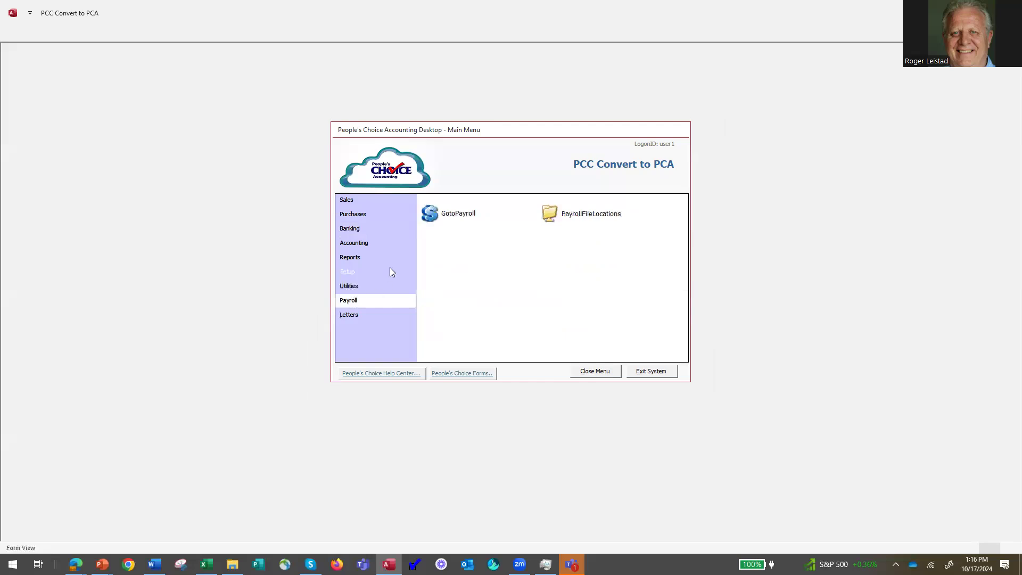
pyautogui.click(434, 213)
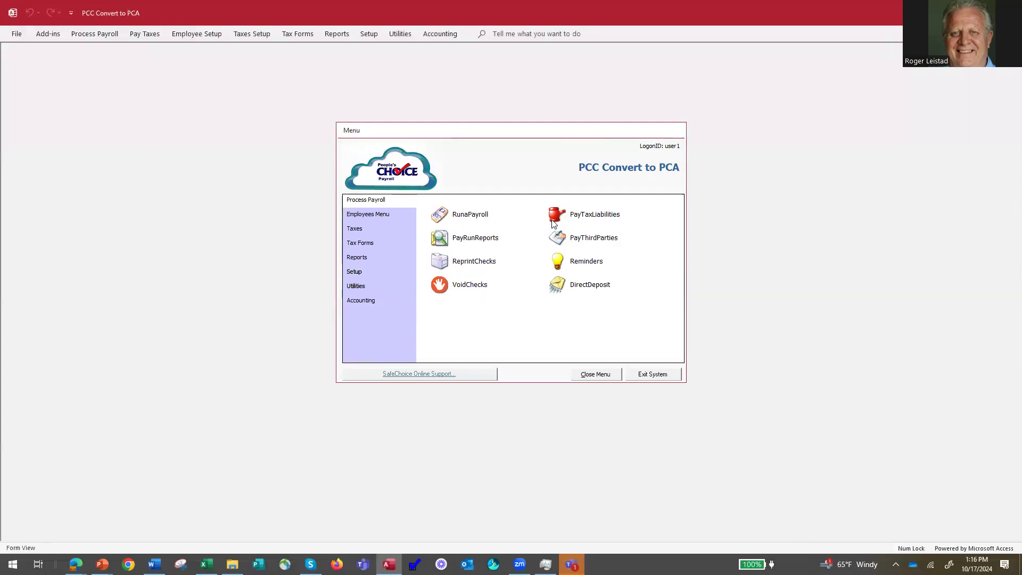
# Start Run a Payroll and confirm the Options tab shows Weekly pay run frequency.
pyautogui.click(444, 215)
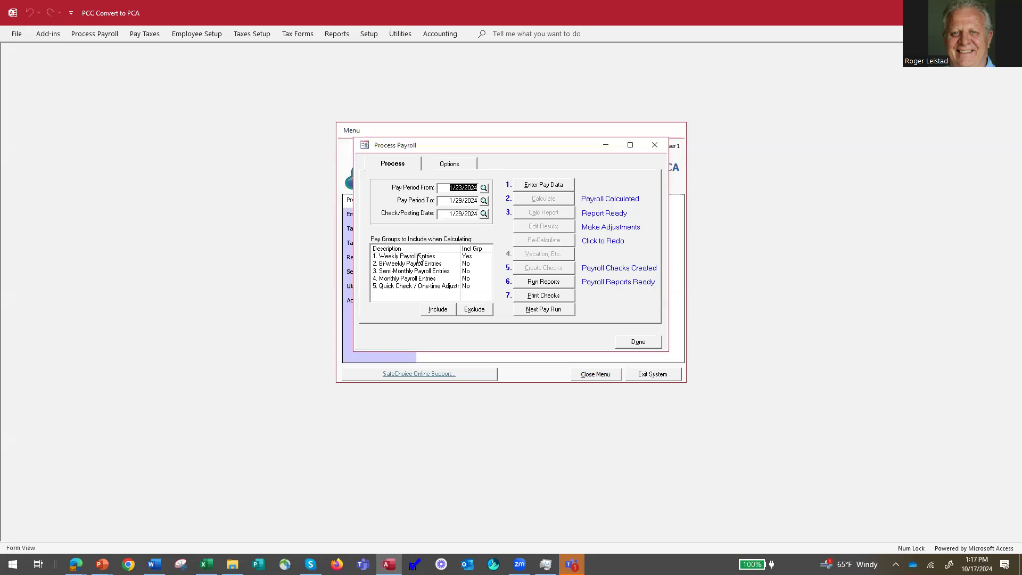
pyautogui.click(450, 166)
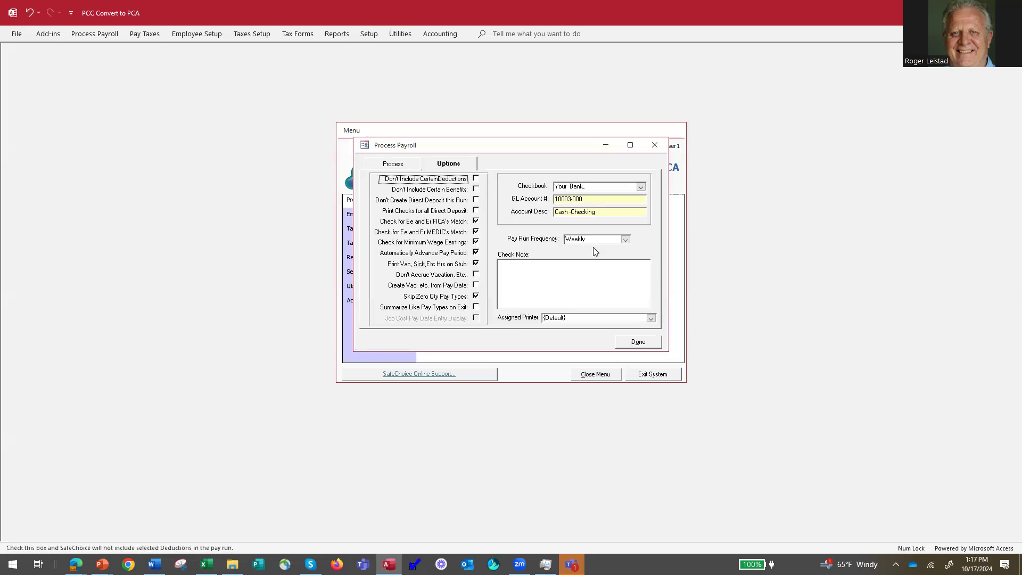
pyautogui.click(626, 240)
pyautogui.click(627, 240)
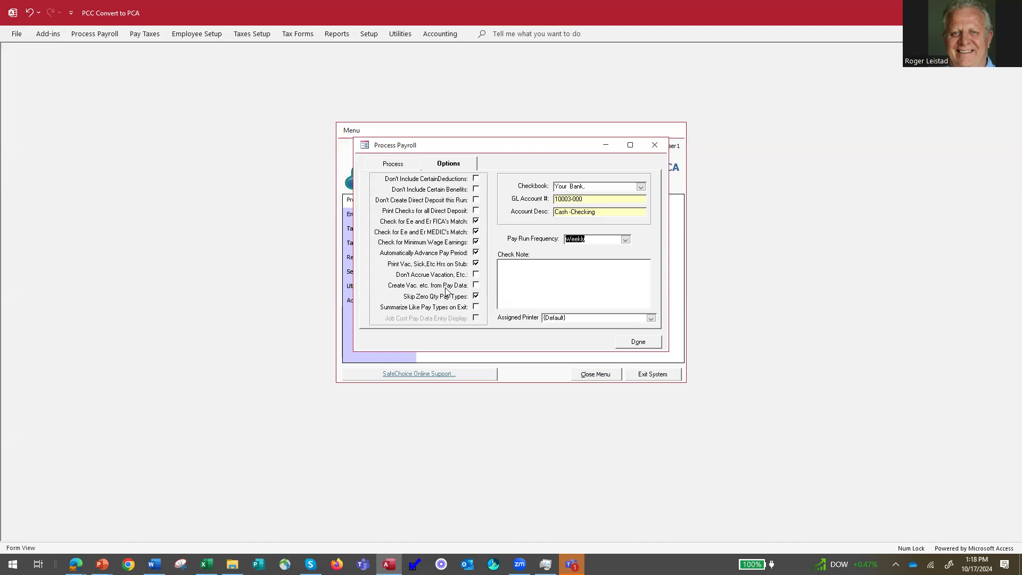
# Advance to the 1/30/2024–2/5/2024 weekly pay run with Weekly Payroll Entries selected, auto-advance left on.
pyautogui.click(476, 254)
pyautogui.click(476, 254)
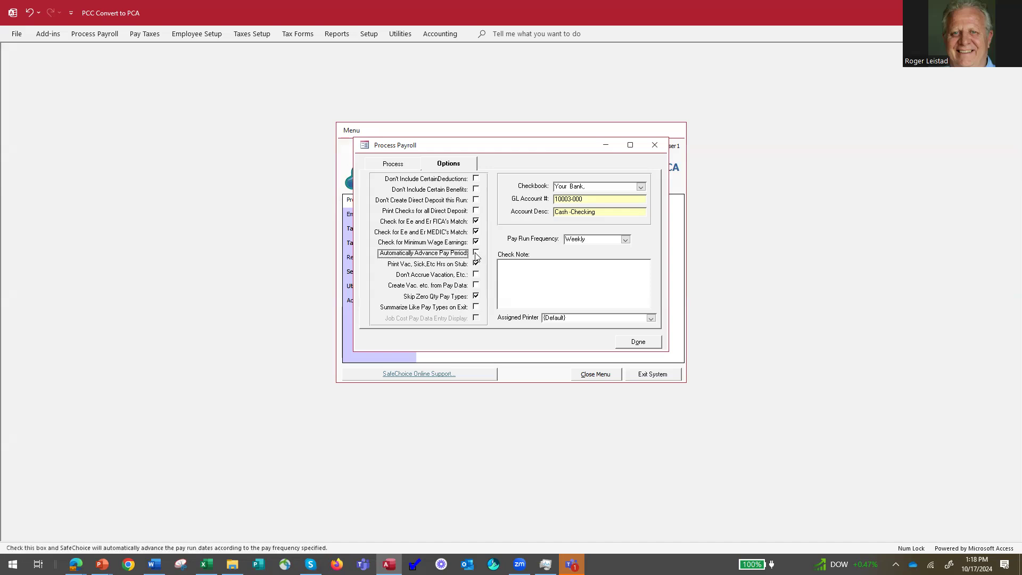
pyautogui.click(476, 254)
pyautogui.click(393, 165)
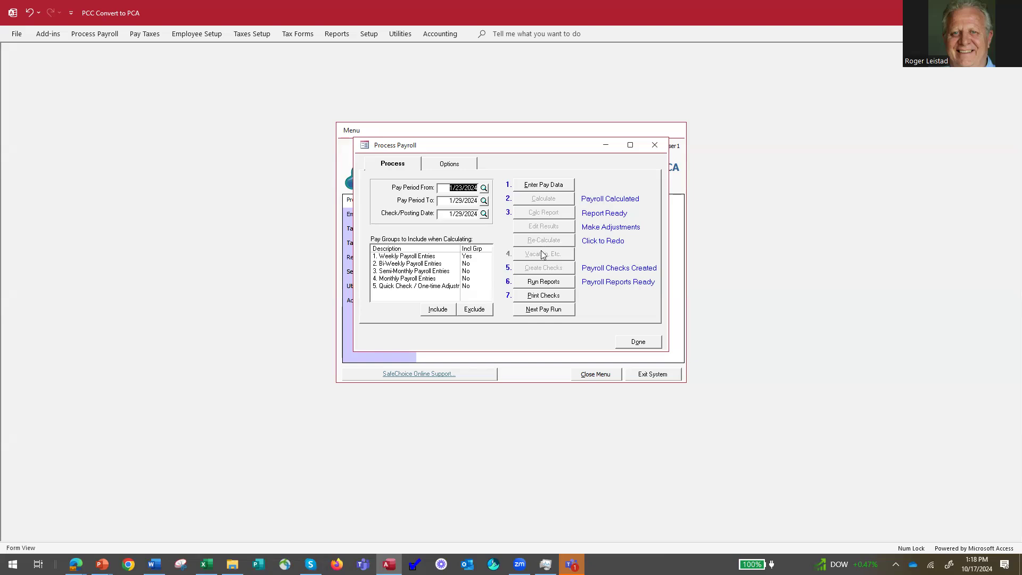
pyautogui.click(545, 310)
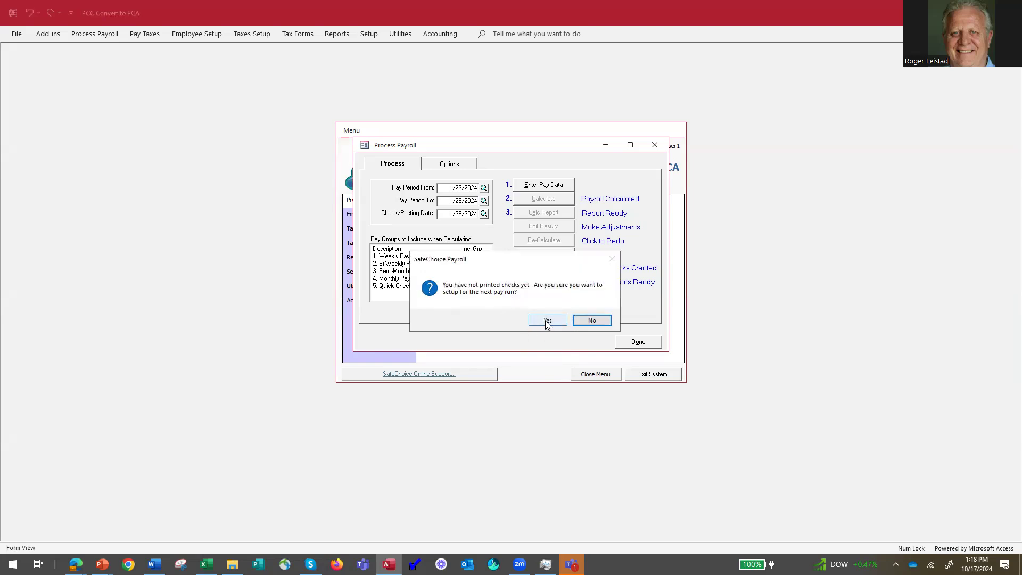
pyautogui.click(546, 321)
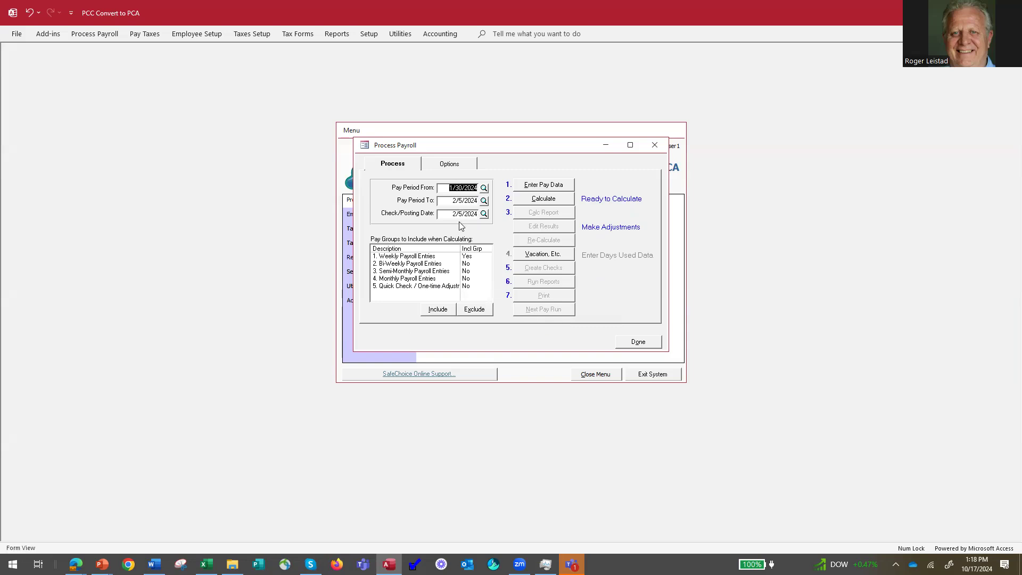
pyautogui.click(455, 258)
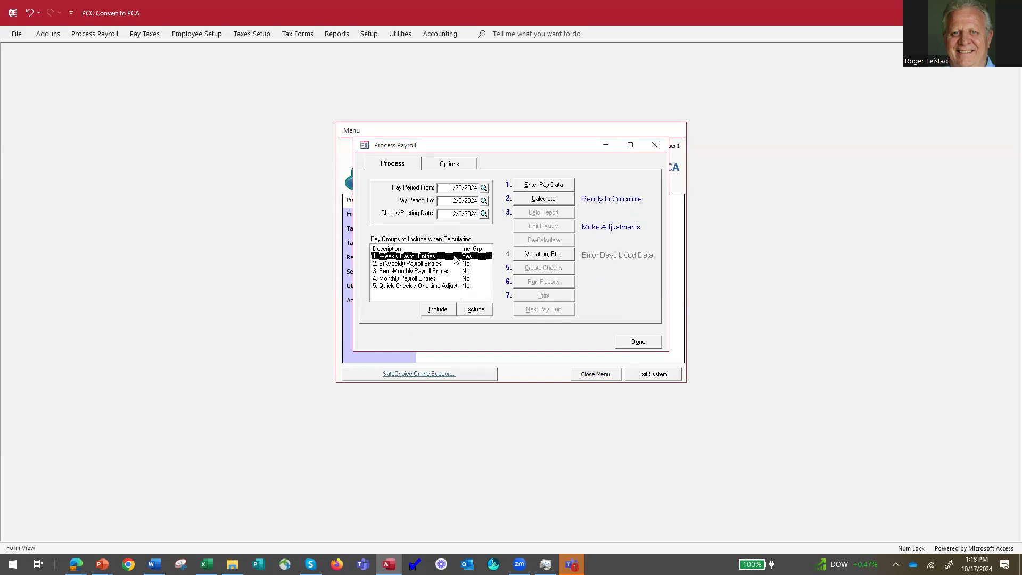
# Enter 40 Hourly hours for the first employee and 3 Hourly OT hours for the second.
pyautogui.click(544, 185)
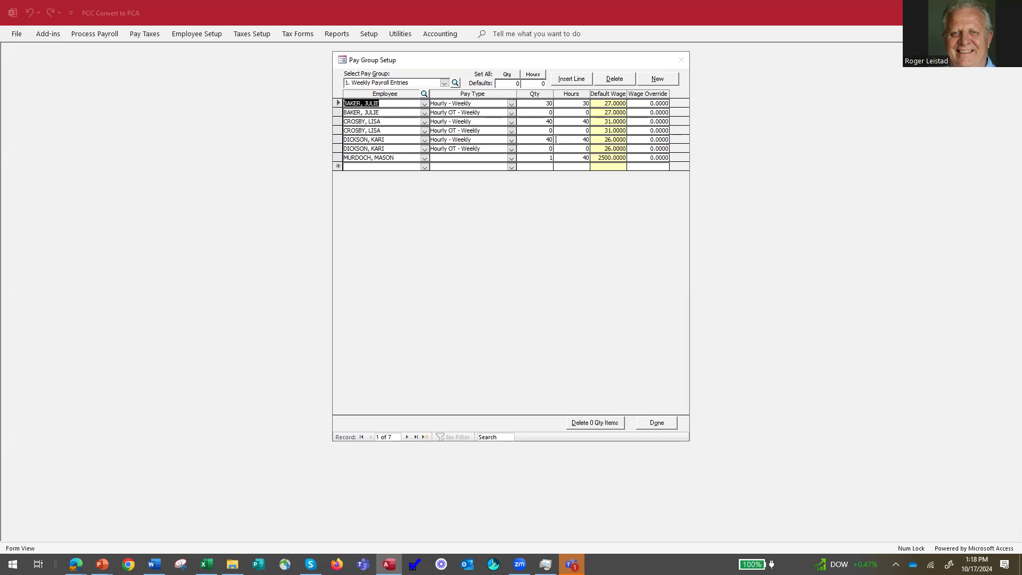
pyautogui.doubleClick(545, 103)
pyautogui.write('30')
pyautogui.press('BackSpace')
pyautogui.write('4')
pyautogui.doubleClick(550, 130)
pyautogui.write('3')
pyautogui.click(652, 130)
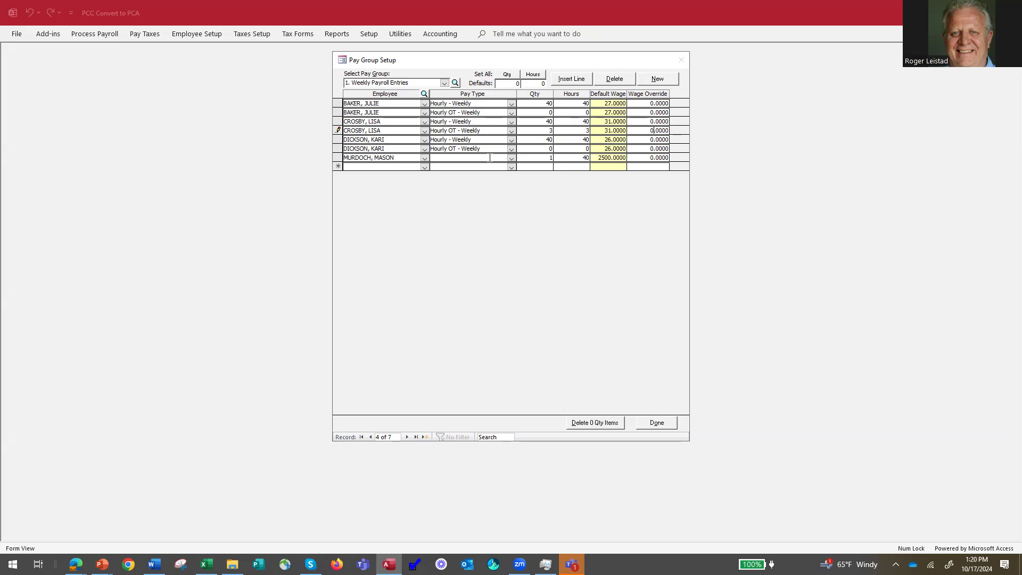
# Calculate the weekly payroll and review its Payroll Calculation Report preview at full zoom.
pyautogui.click(657, 423)
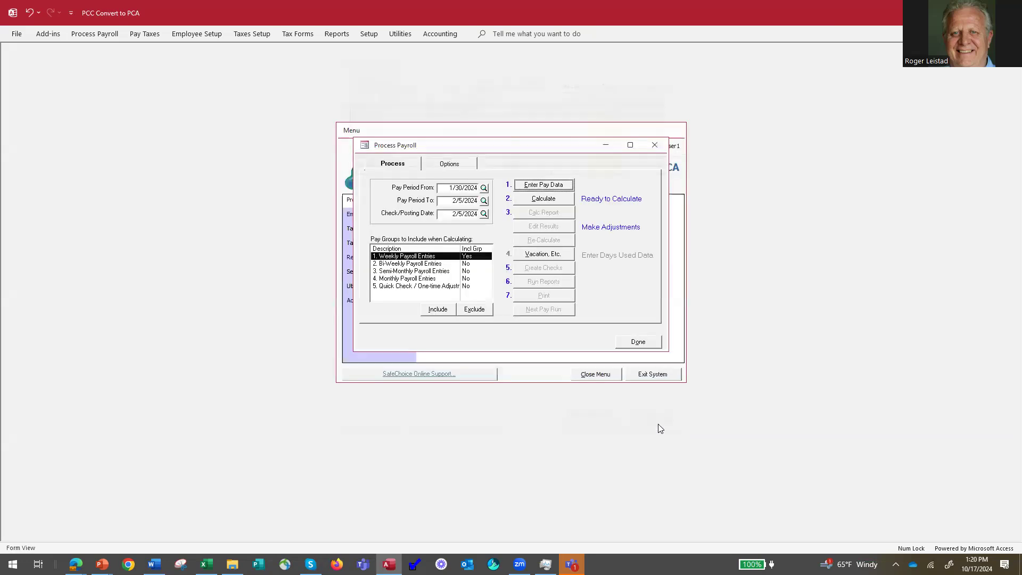
pyautogui.click(544, 199)
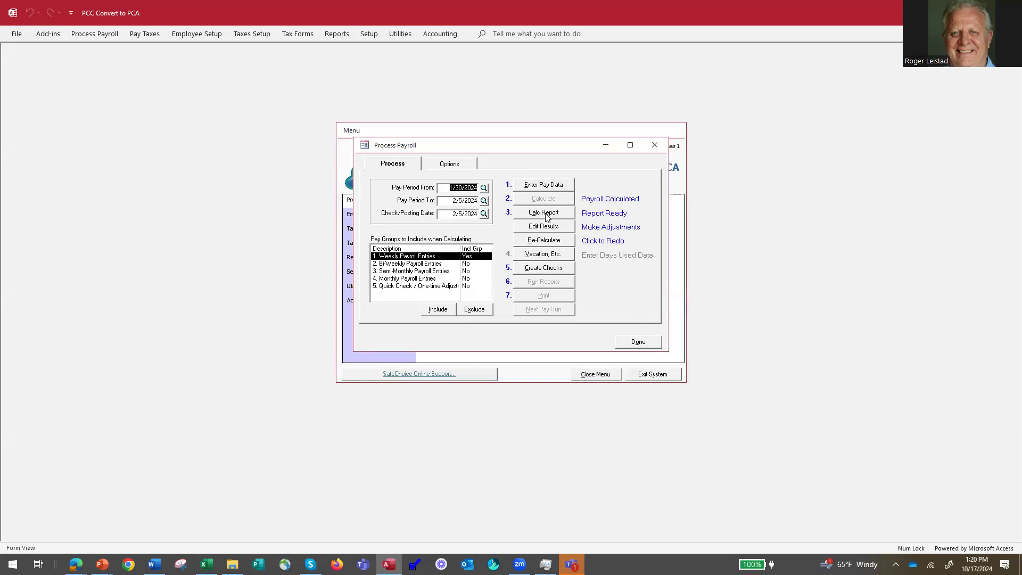
pyautogui.click(546, 215)
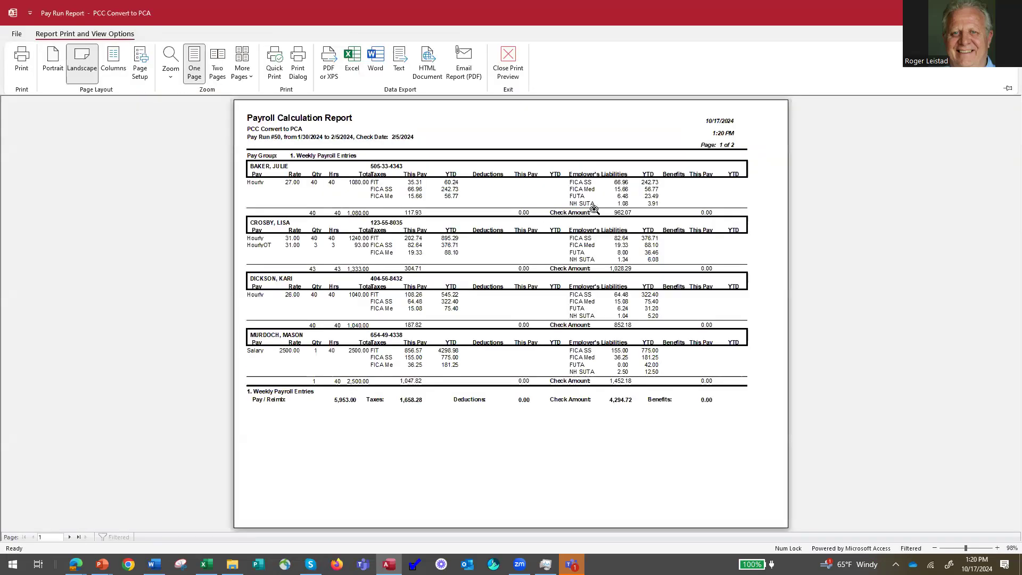
pyautogui.click(520, 247)
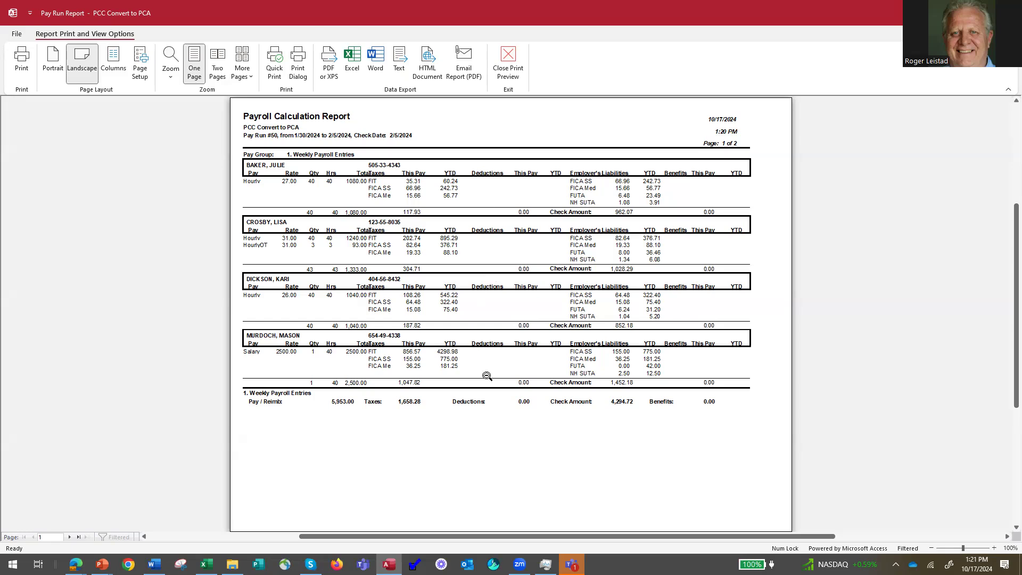
pyautogui.click(508, 63)
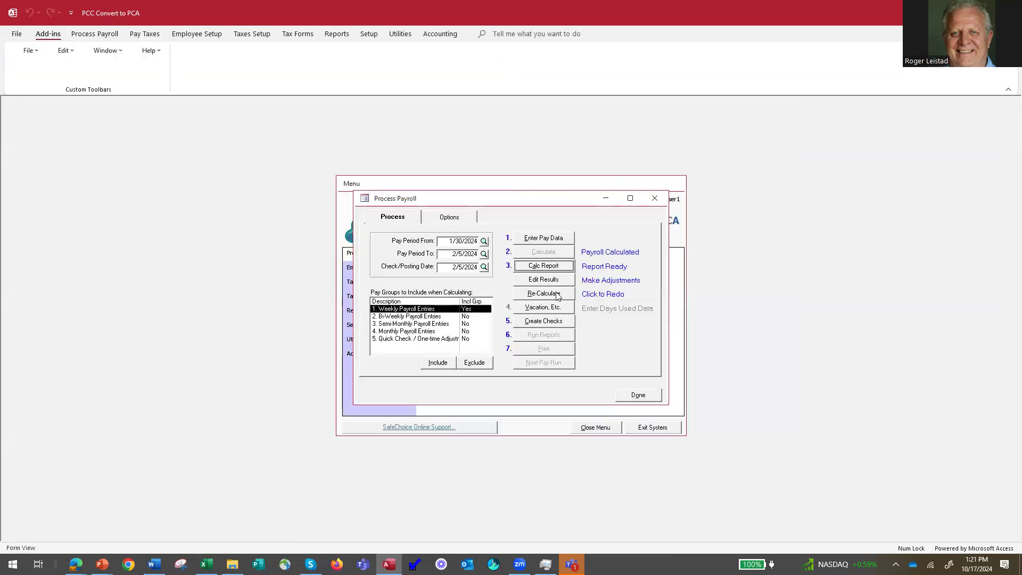
# Create Computer-type payroll checks dated 2/5/2024 starting at number 2068, with no backup.
pyautogui.click(544, 322)
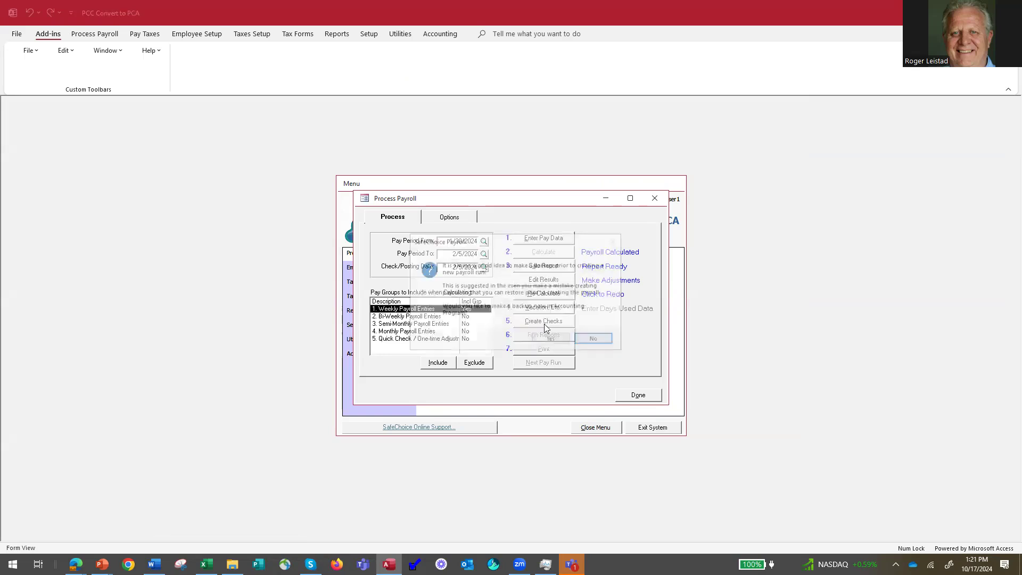
pyautogui.click(596, 340)
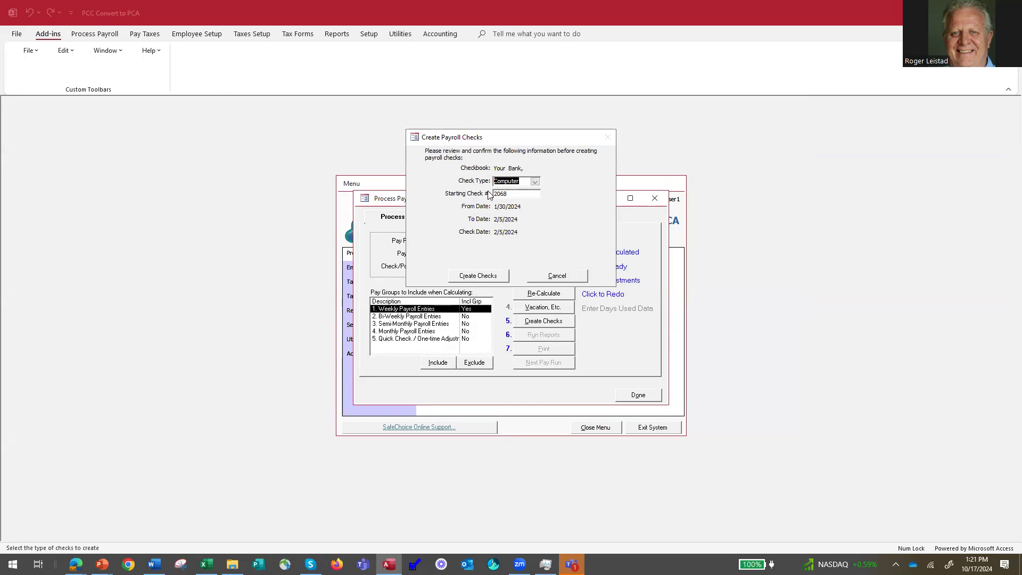
pyautogui.click(535, 183)
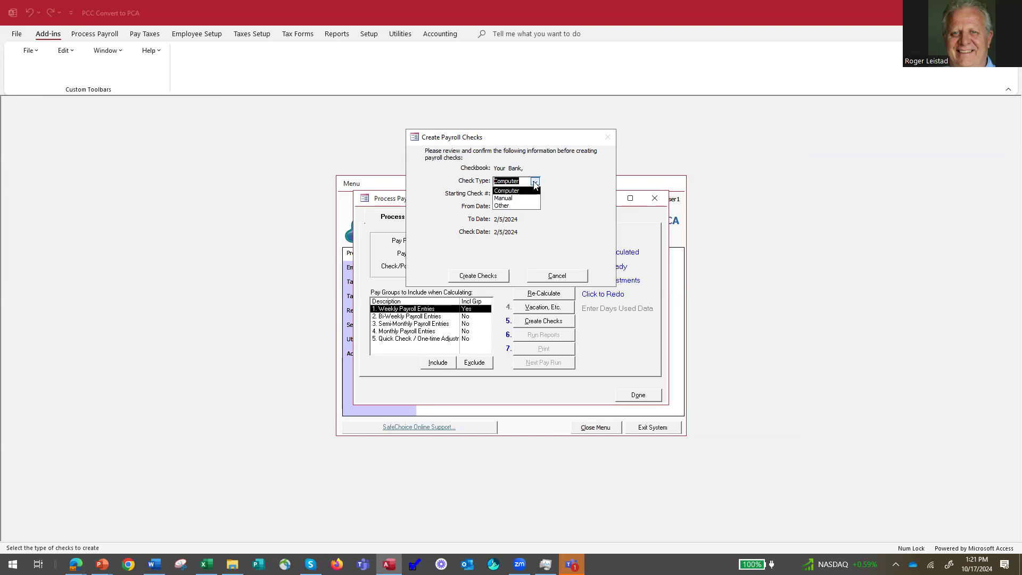
pyautogui.click(535, 182)
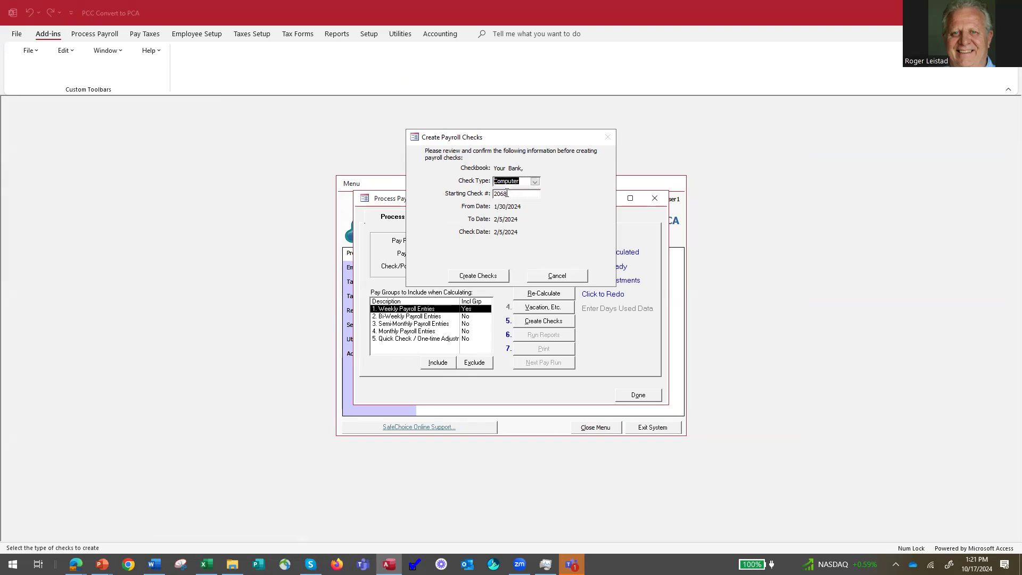
pyautogui.click(476, 276)
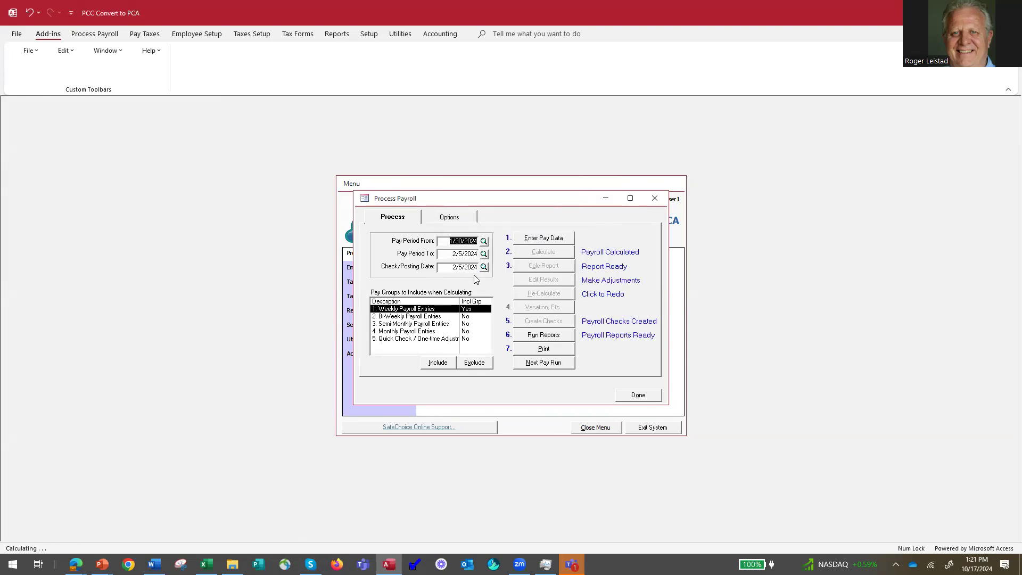
# Preview pay run #50's Calculation Report from Run Reports, listing checks 2068–2071 totaling 4,294.72.
pyautogui.click(544, 335)
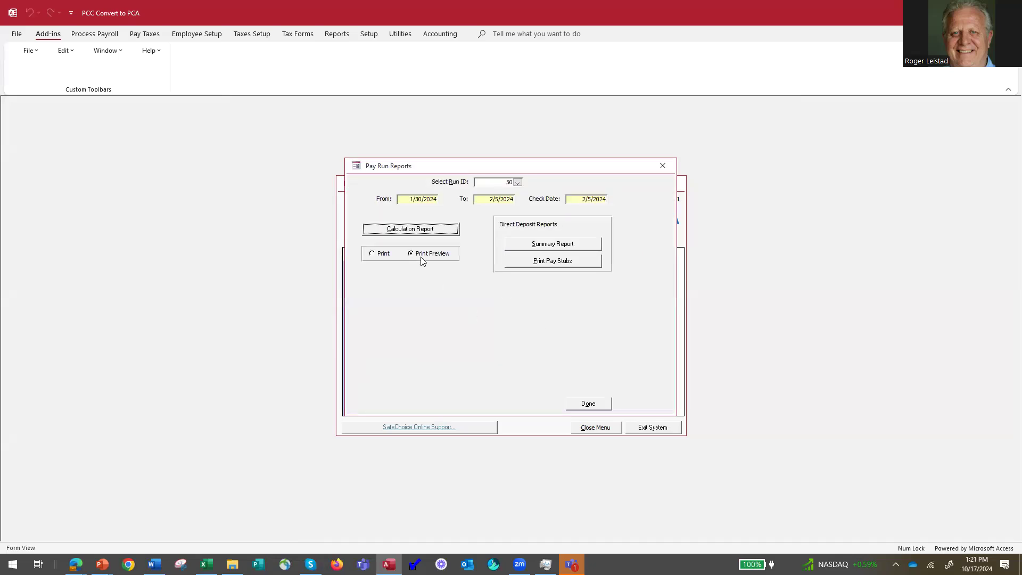
pyautogui.click(410, 229)
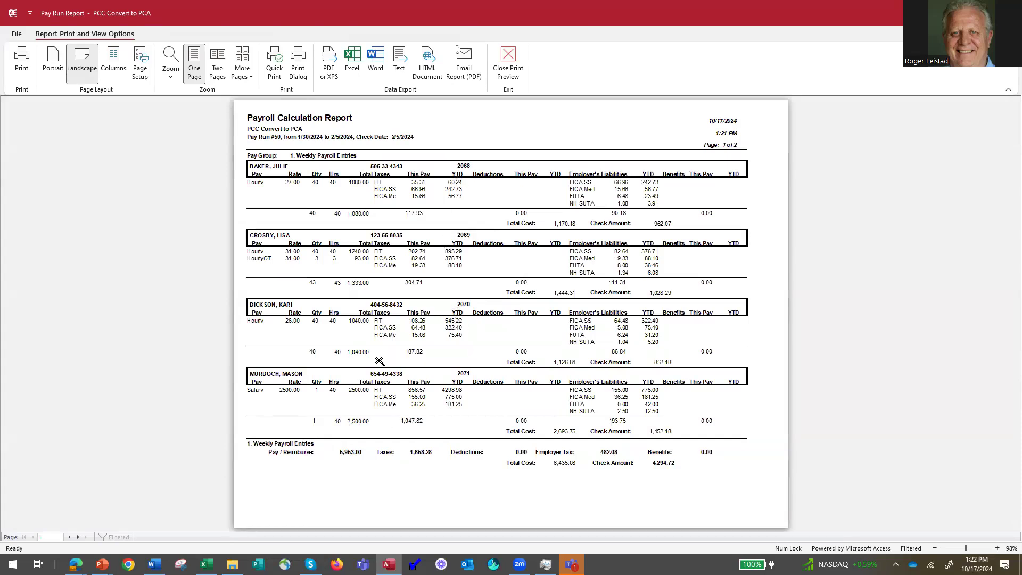
# Check the totals on page 2 of the report, then close the preview back to Pay Run Reports.
pyautogui.click(78, 538)
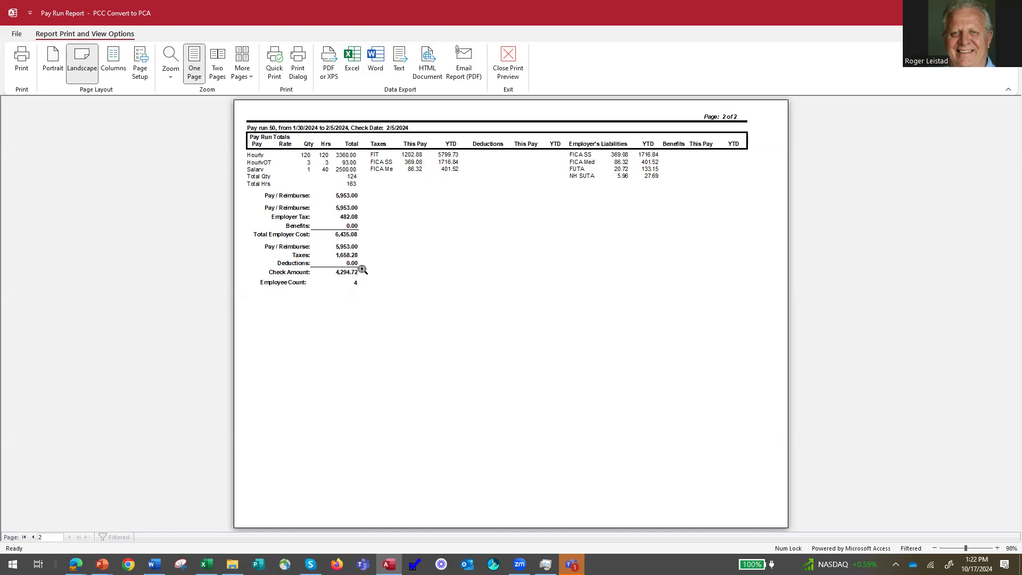
pyautogui.click(509, 67)
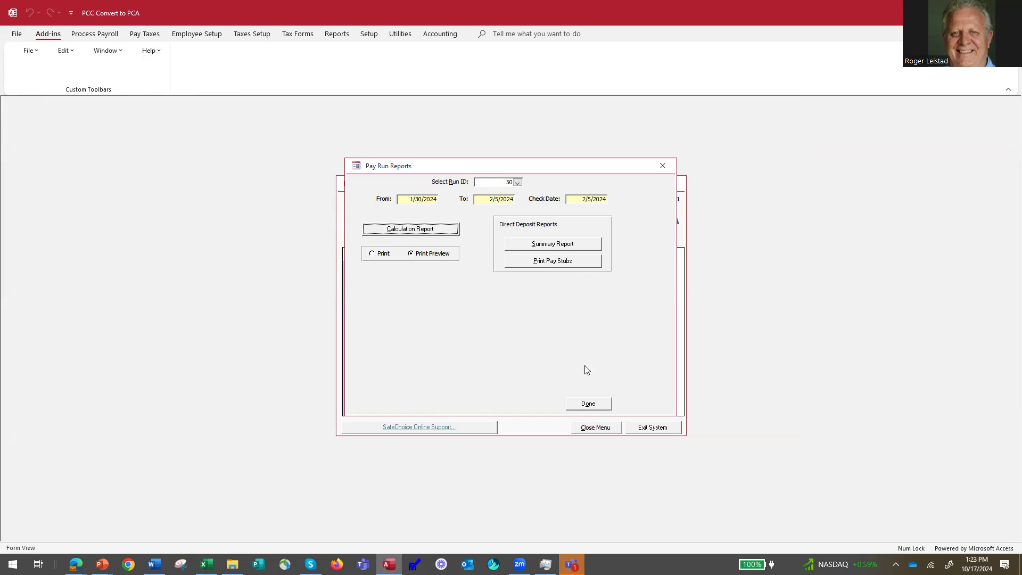
# Close pay run 50's reports, skip printing checks for now, and exit Process Payroll.
pyautogui.click(590, 404)
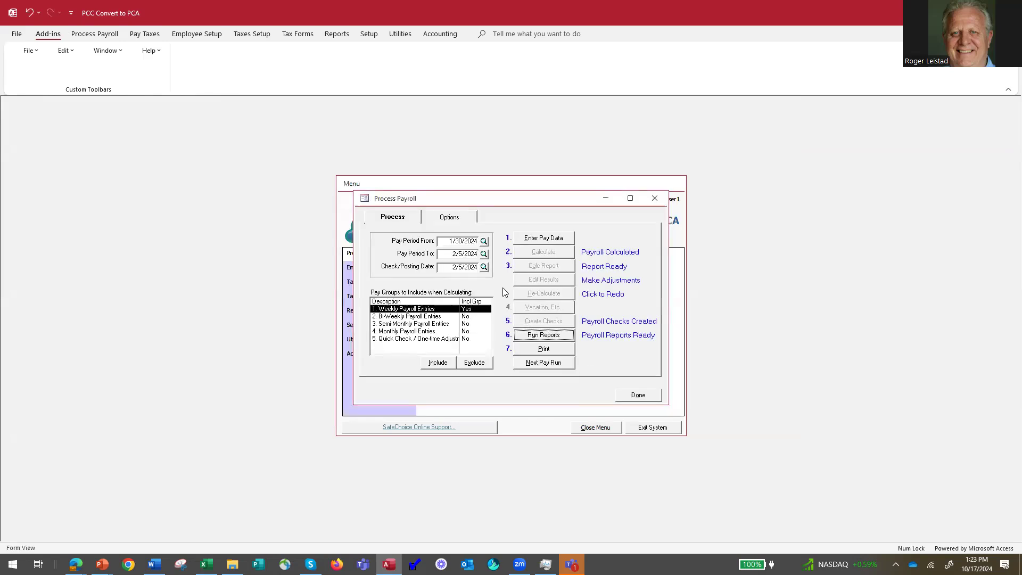
pyautogui.click(543, 349)
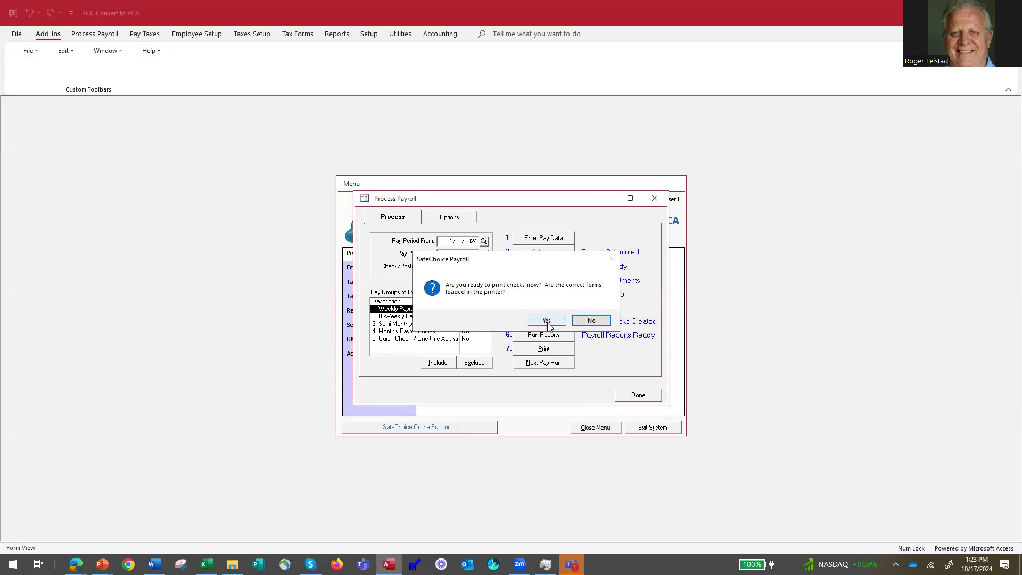
pyautogui.click(591, 321)
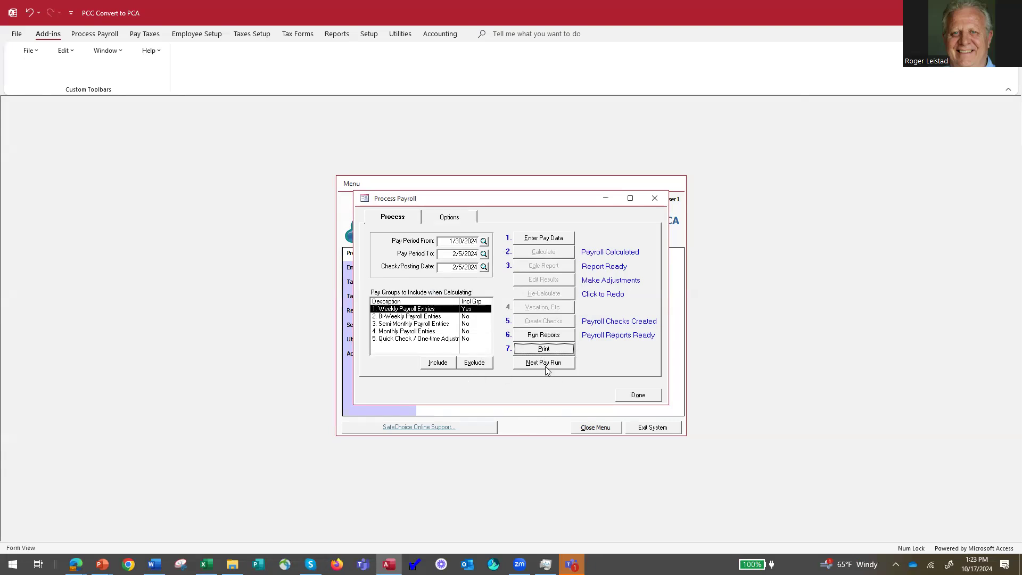
pyautogui.click(639, 395)
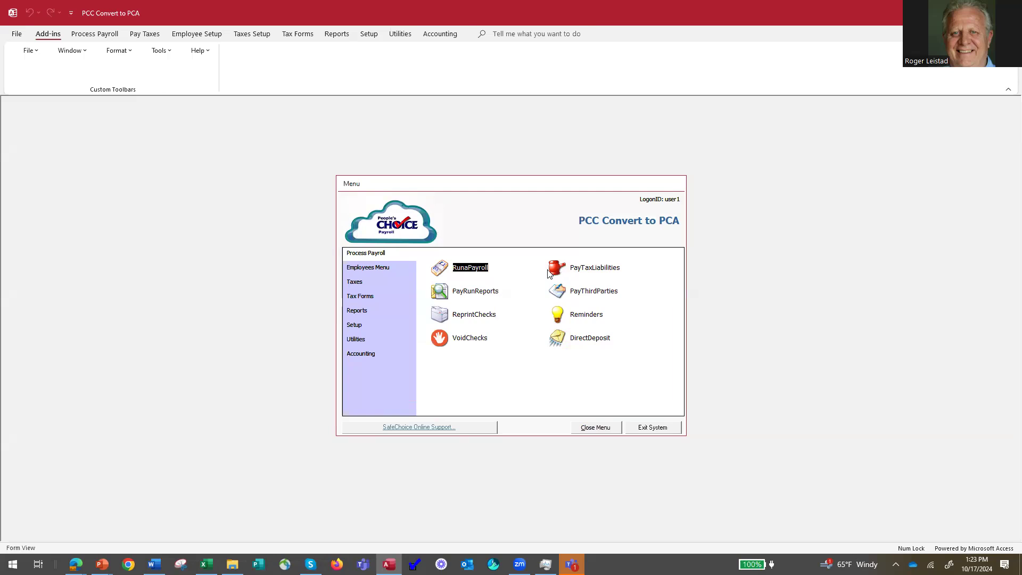
# In Pay Tax Liabilities, select all five Federal 941 liabilities, totalling $2,113.68.
pyautogui.click(558, 268)
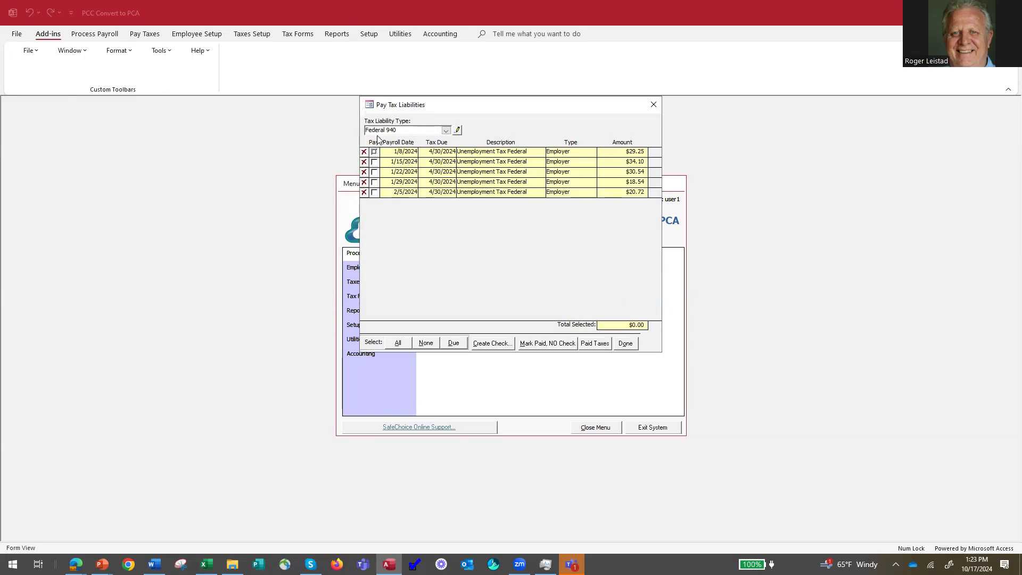
pyautogui.click(447, 131)
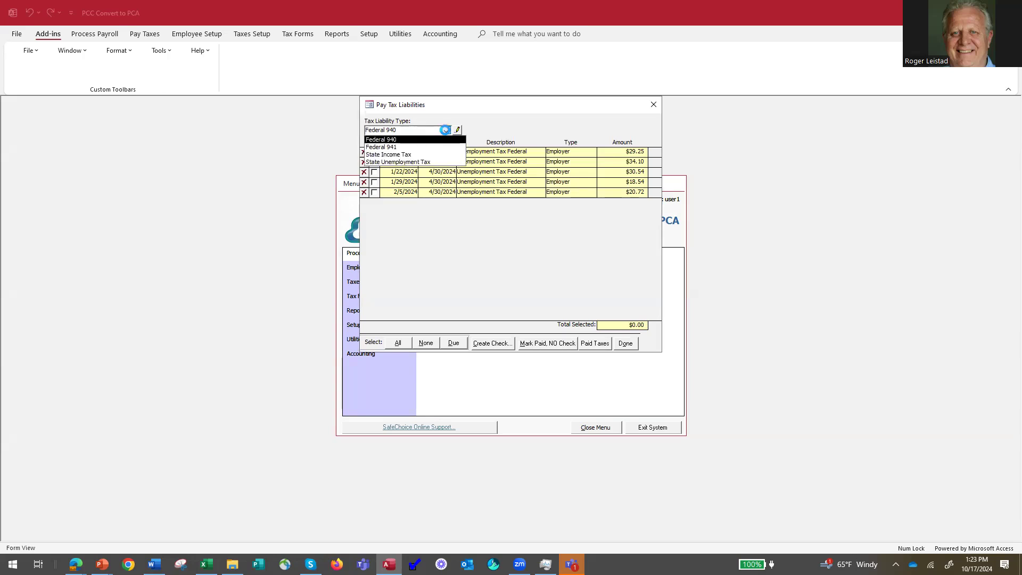
pyautogui.click(437, 148)
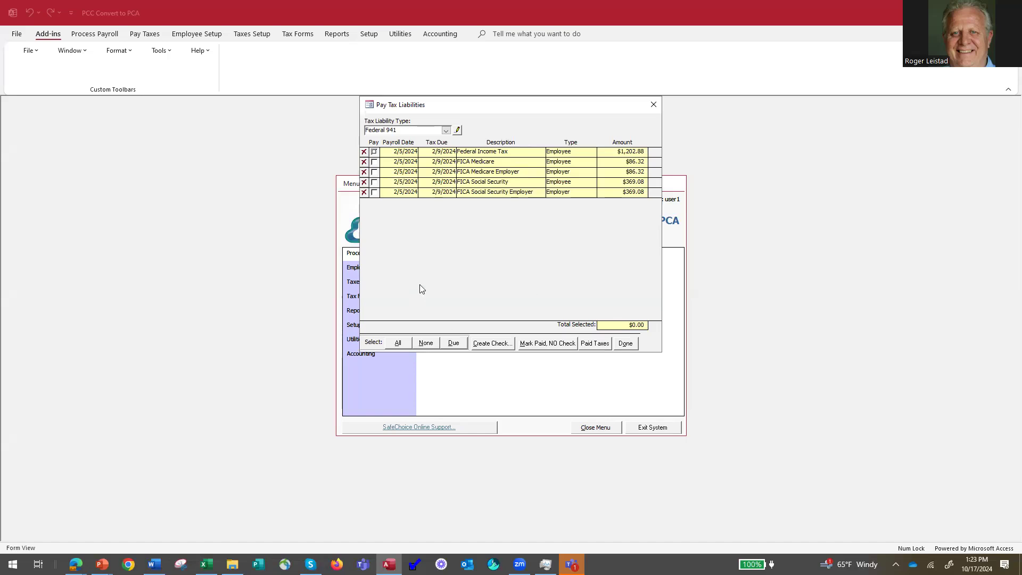
pyautogui.click(399, 345)
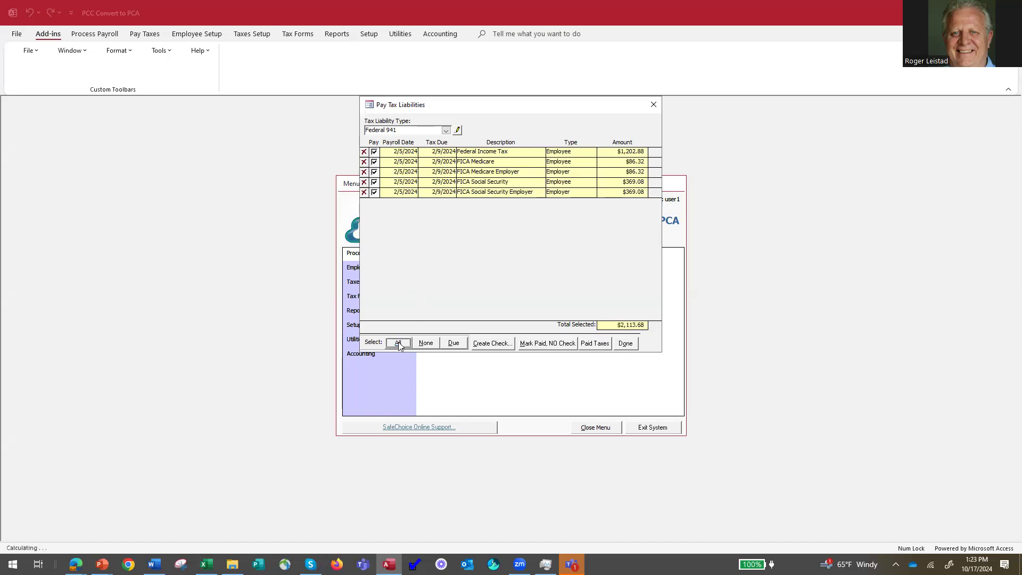
# Create IRS tax check 10010, type Other, dated 2/5/2024, without printing it.
pyautogui.click(493, 343)
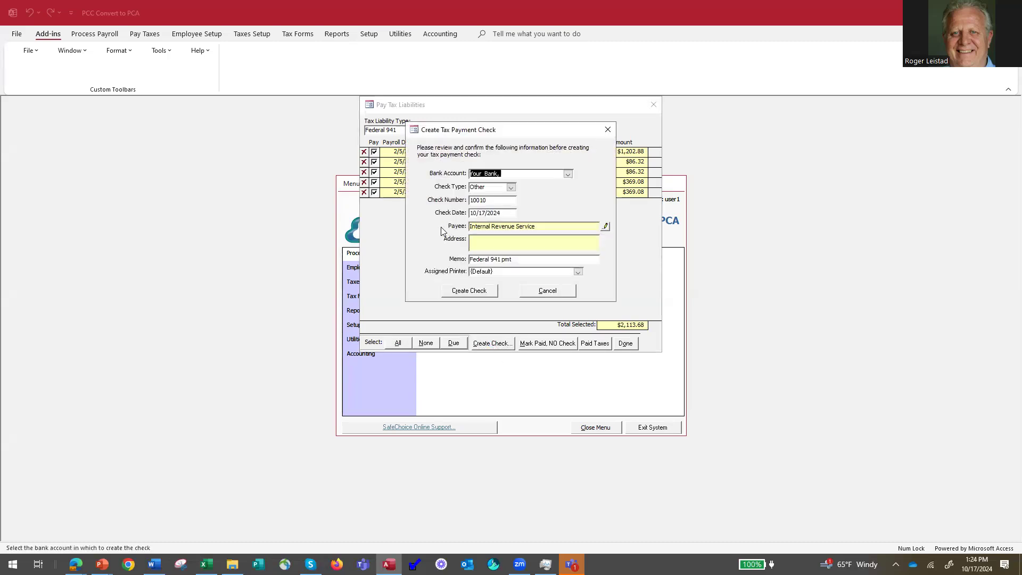
pyautogui.click(511, 187)
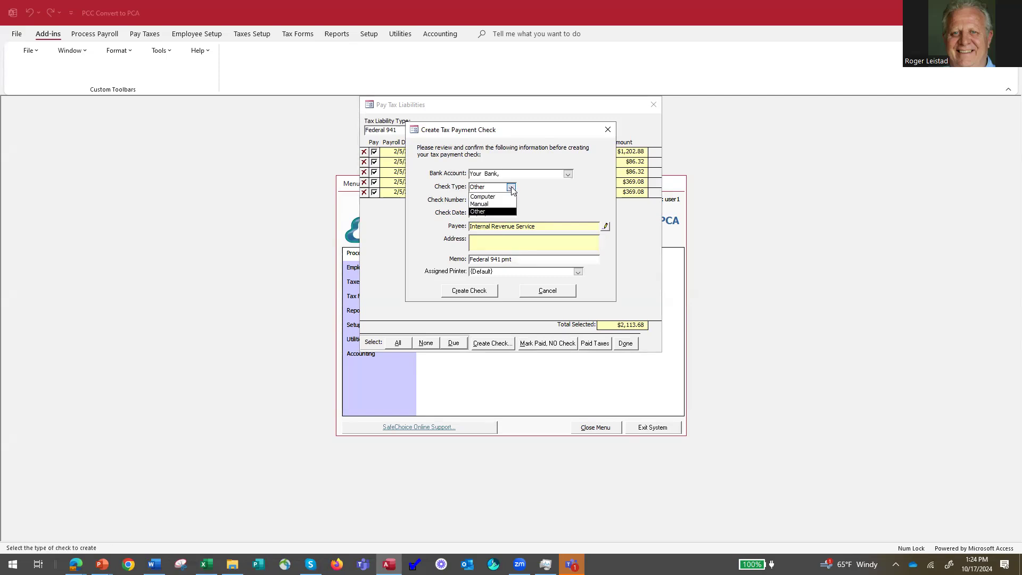
pyautogui.click(482, 212)
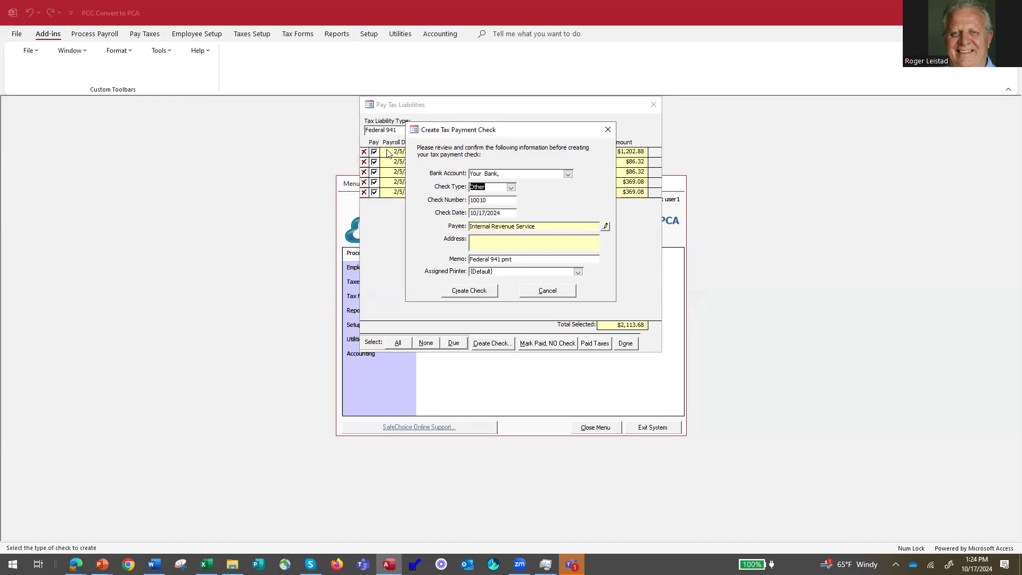
pyautogui.click(472, 212)
pyautogui.moveTo(473, 212); pyautogui.dragTo(503, 213)
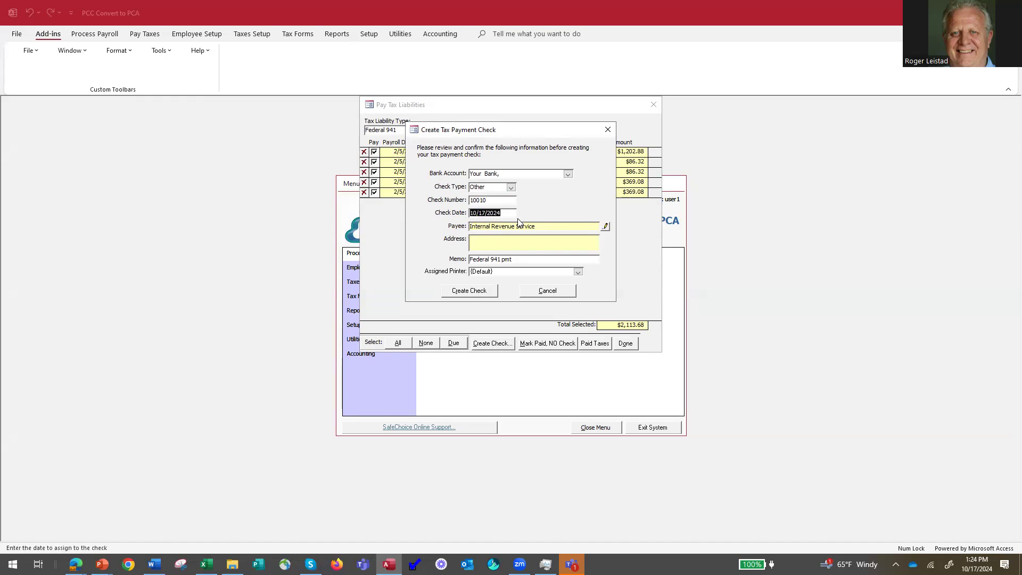
pyautogui.write('2_')
pyautogui.click(463, 293)
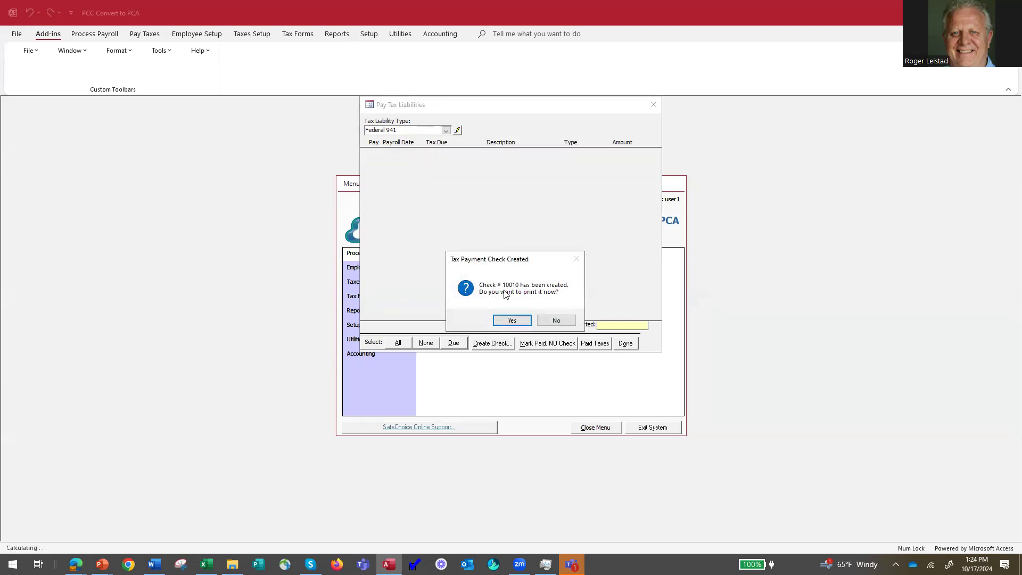
pyautogui.click(551, 321)
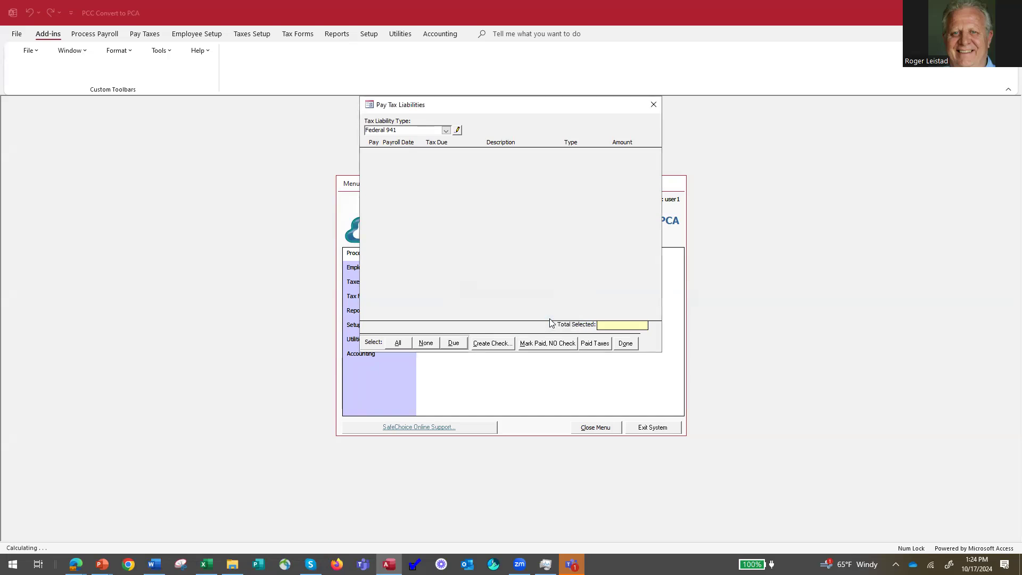
# View the State Income Tax, State Unemployment Tax and Federal 940 liabilities, then close Pay Tax Liabilities.
pyautogui.click(446, 131)
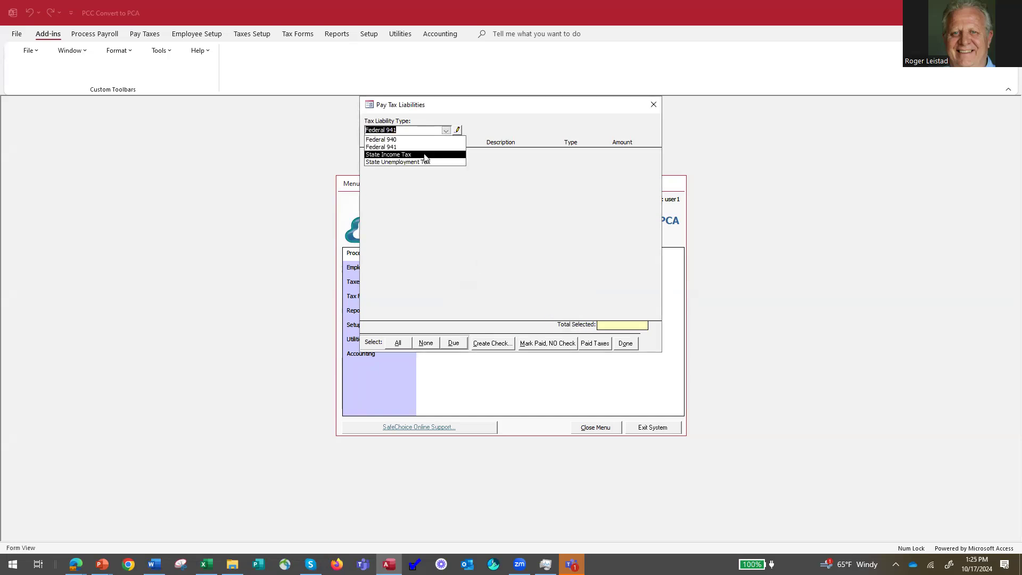
pyautogui.click(424, 155)
pyautogui.click(446, 131)
pyautogui.click(439, 163)
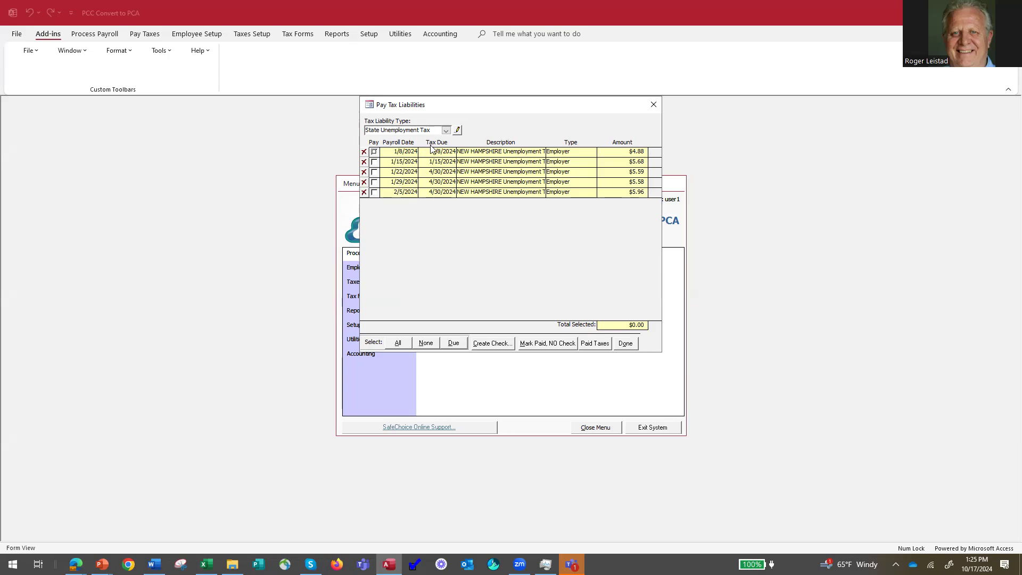
pyautogui.click(446, 131)
pyautogui.click(437, 140)
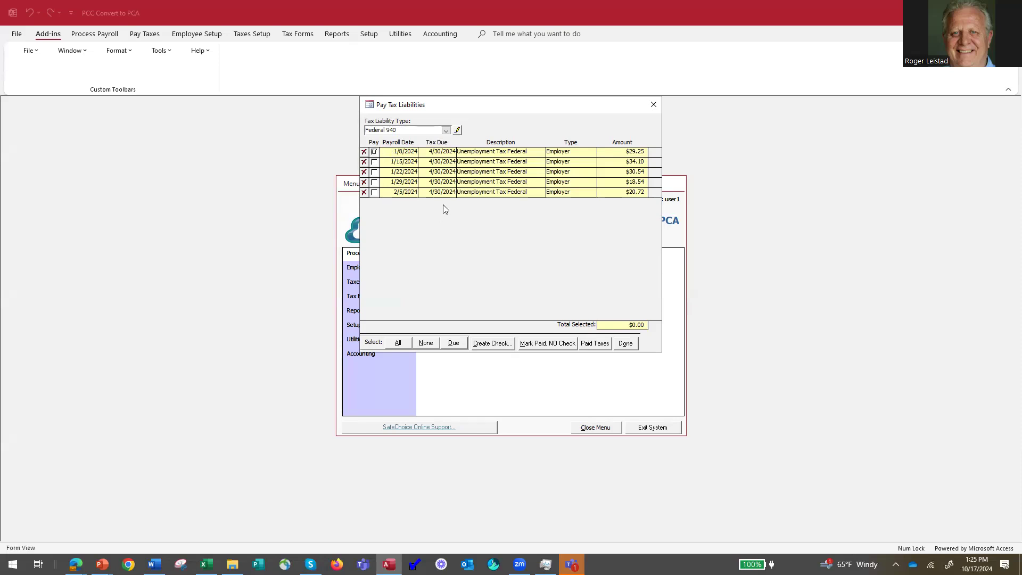
pyautogui.click(626, 344)
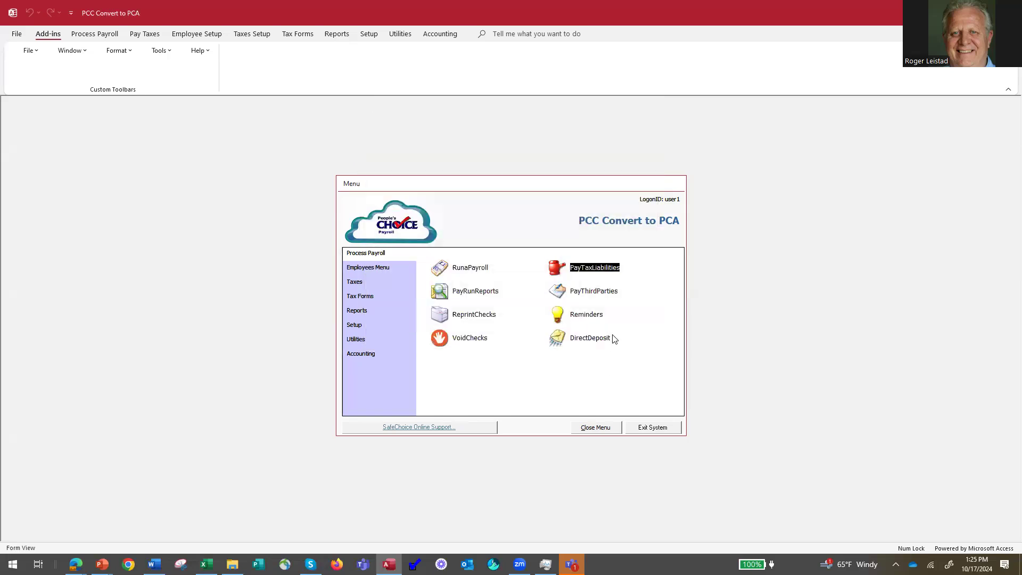
pyautogui.click(567, 296)
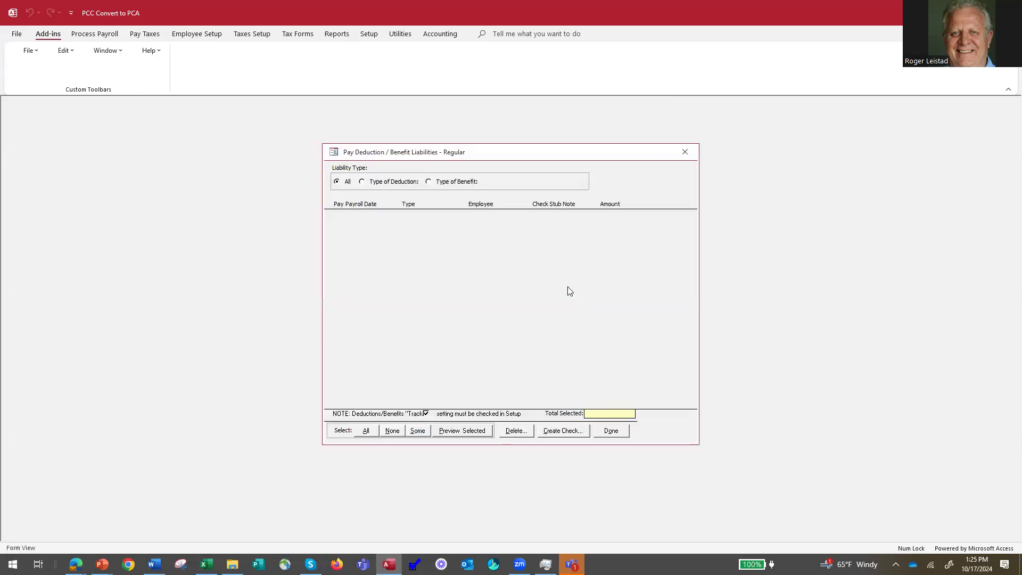
pyautogui.click(362, 183)
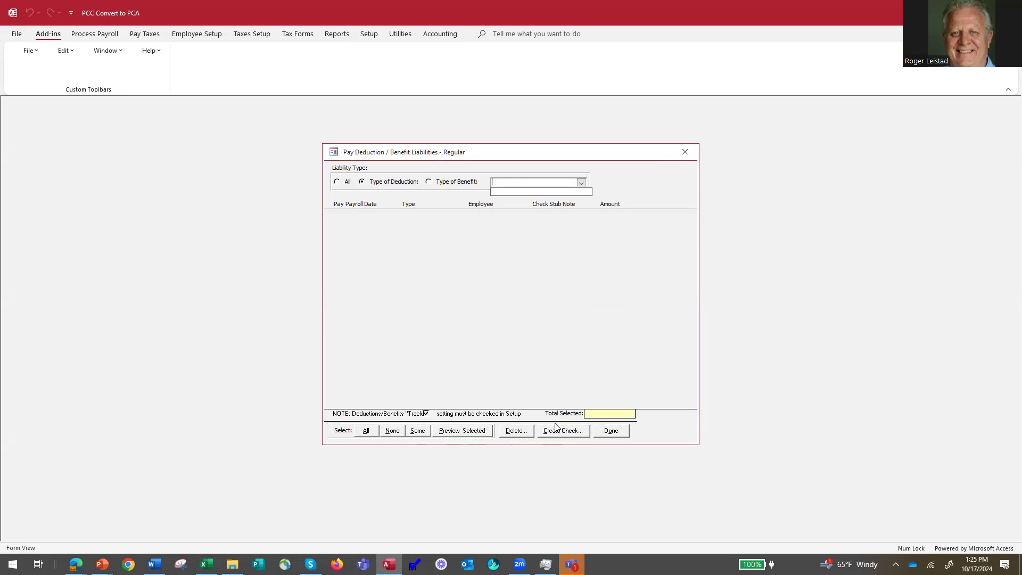
pyautogui.click(608, 435)
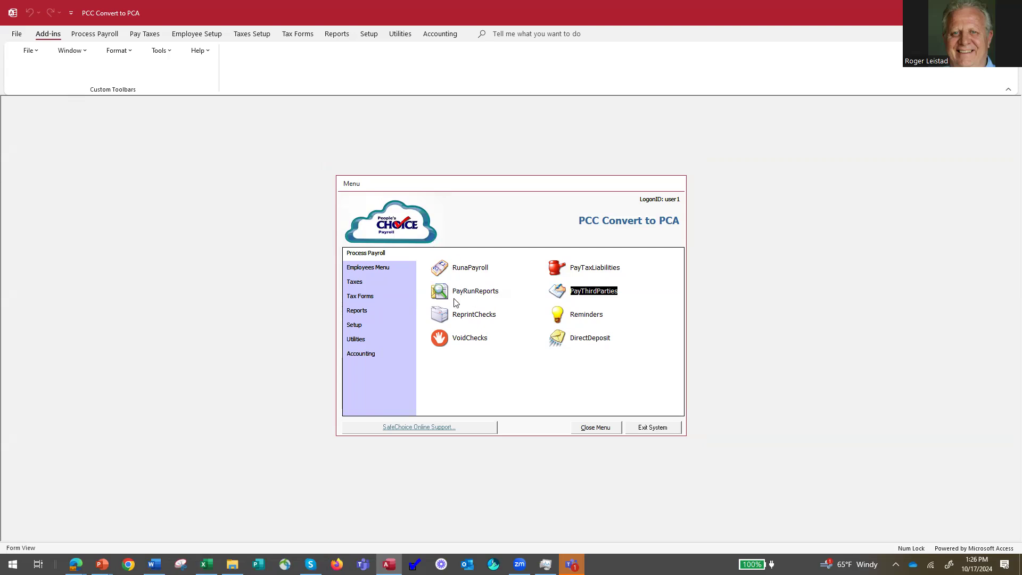
# Advance Weekly Payroll Entries to the next pay run ending 2/12/2024, accepting the unprinted-checks warning.
pyautogui.click(446, 271)
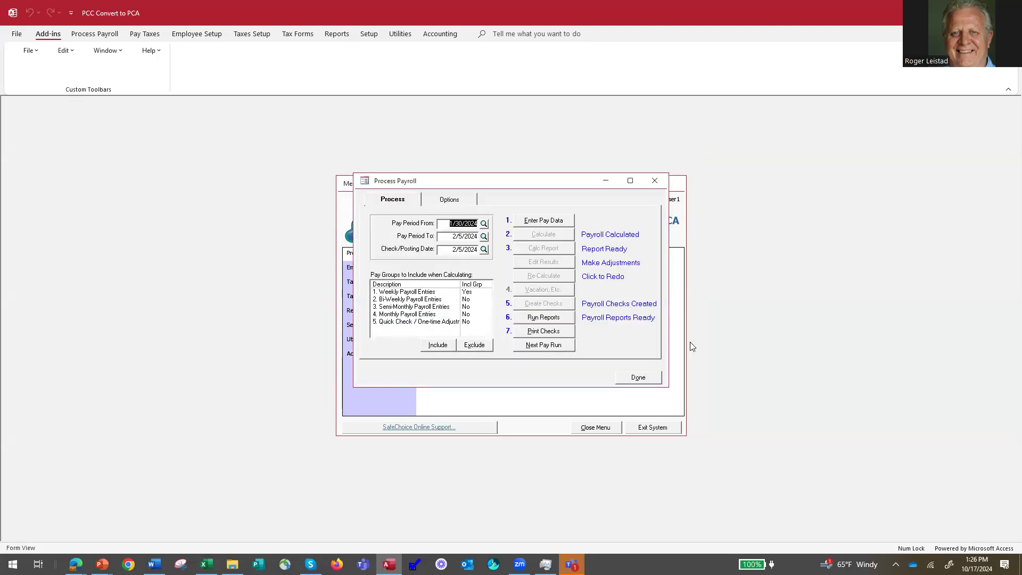
pyautogui.click(439, 293)
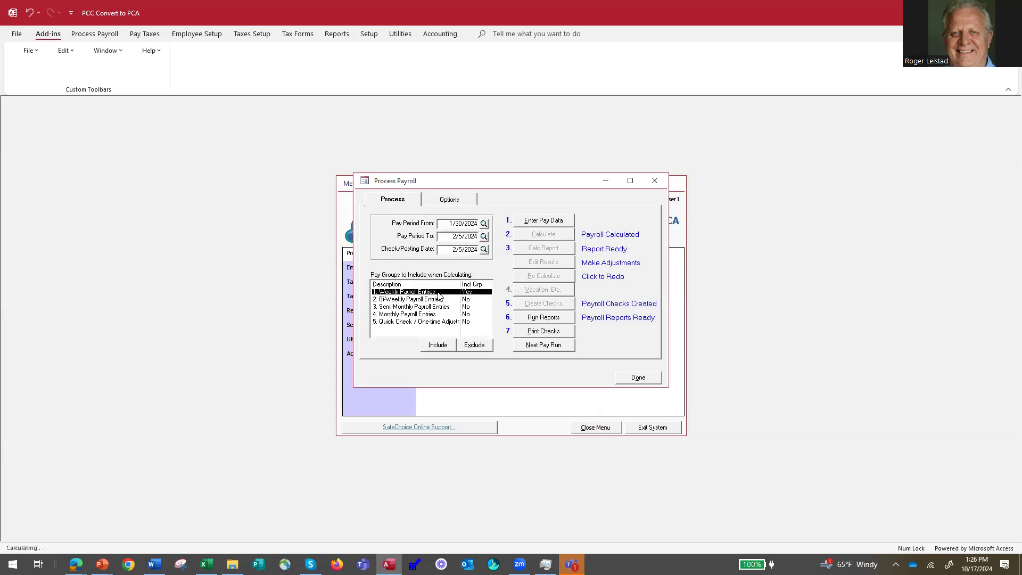
pyautogui.click(544, 349)
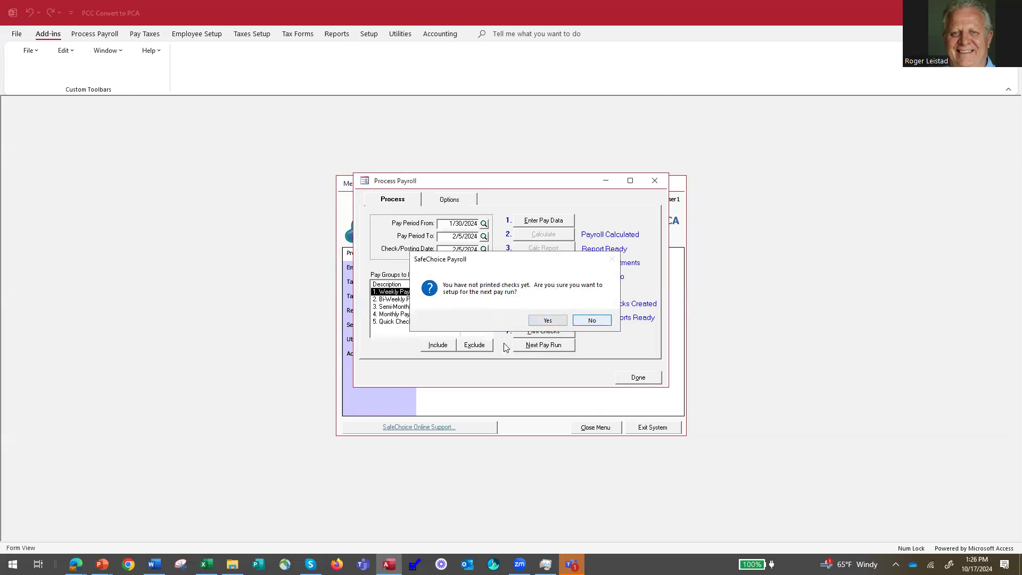
pyautogui.click(538, 323)
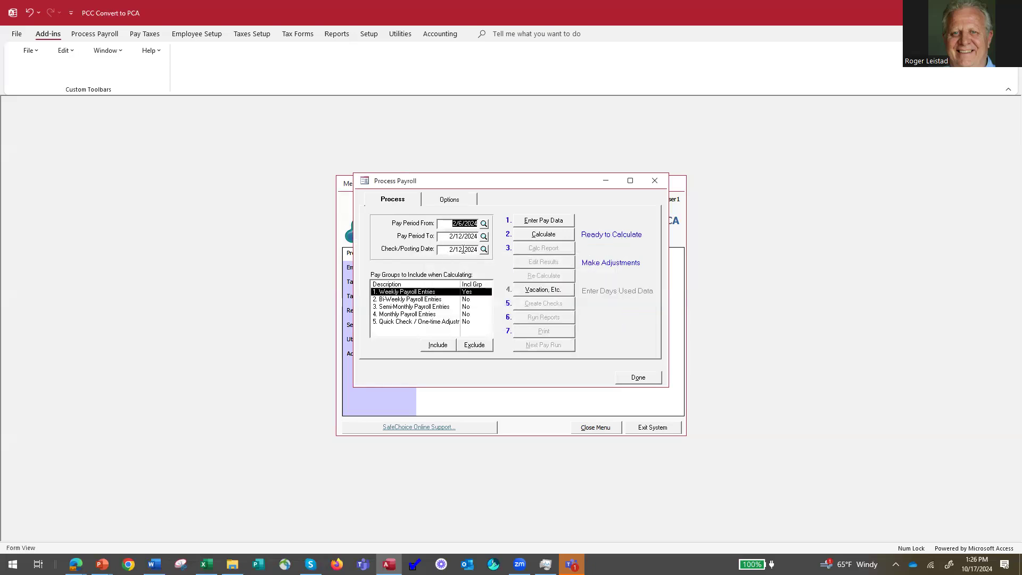
# Change the second employee's Hourly OT quantity from 3 to 0, then calculate the 2/12/2024 pay run.
pyautogui.click(540, 220)
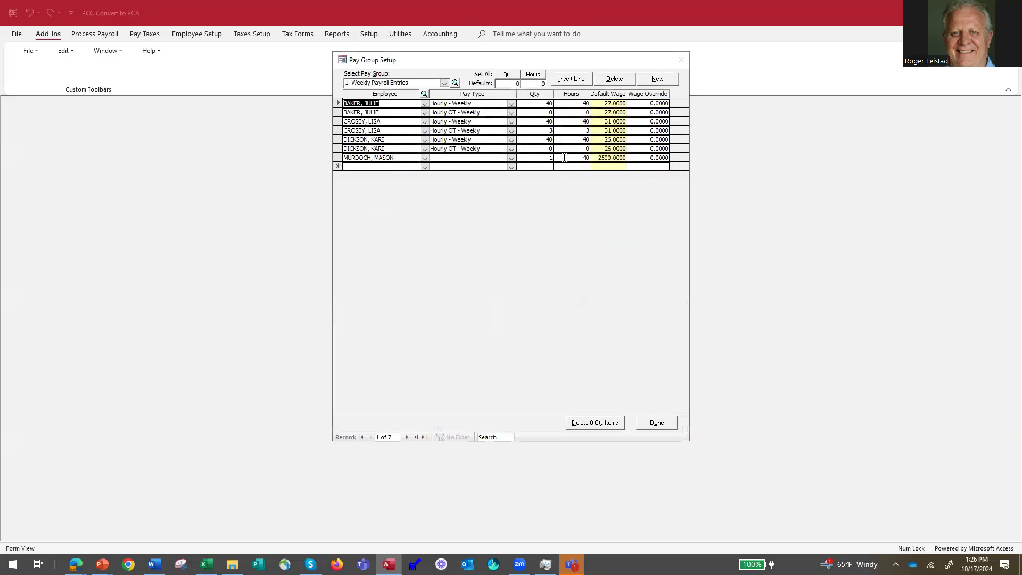
pyautogui.moveTo(547, 130); pyautogui.dragTo(556, 130)
pyautogui.write('0')
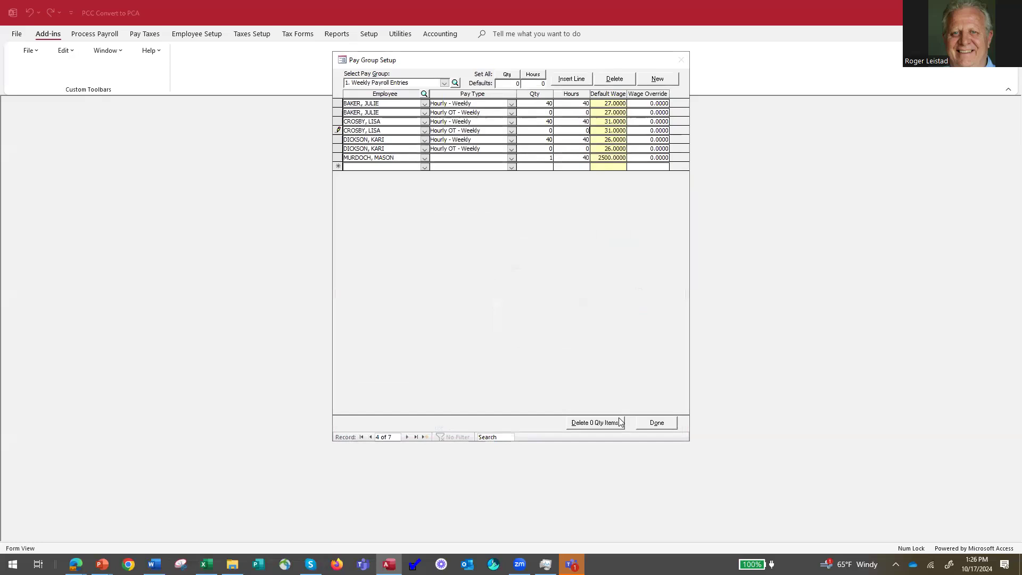
pyautogui.click(660, 426)
pyautogui.click(539, 237)
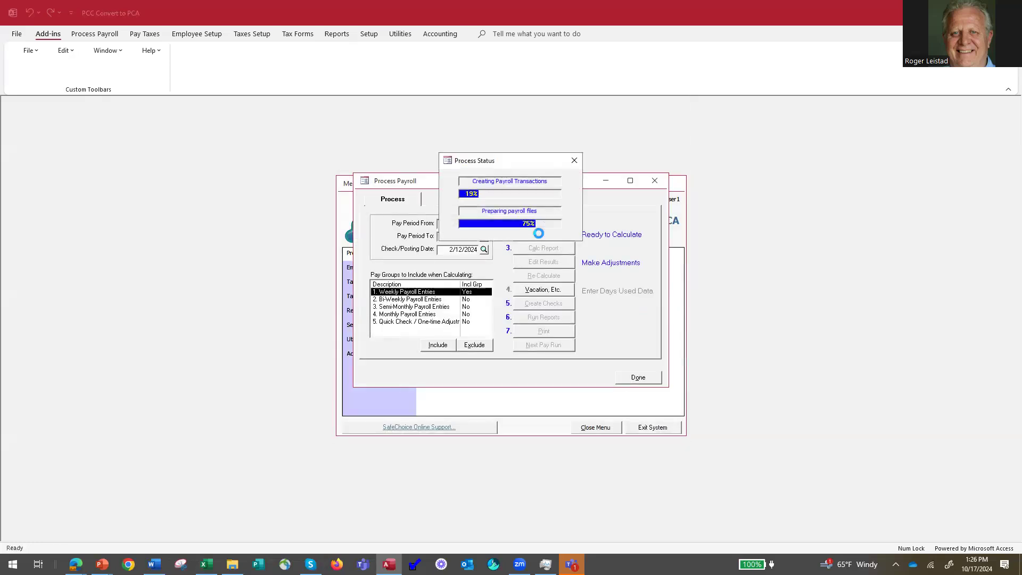
# Preview pay run #51's Payroll Calculation Report, with checks totaling 4,229.29, then close it.
pyautogui.click(548, 252)
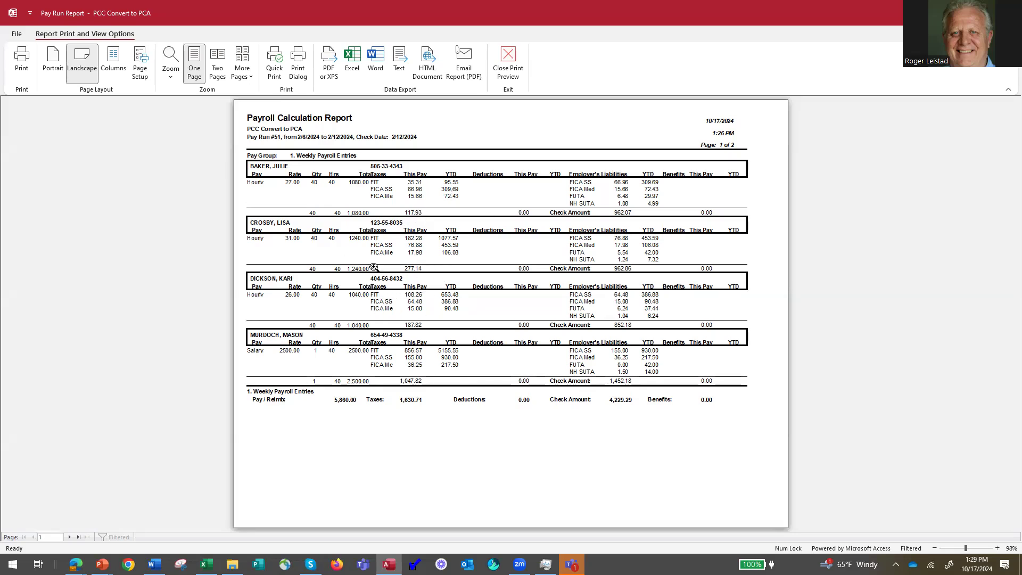
pyautogui.click(512, 76)
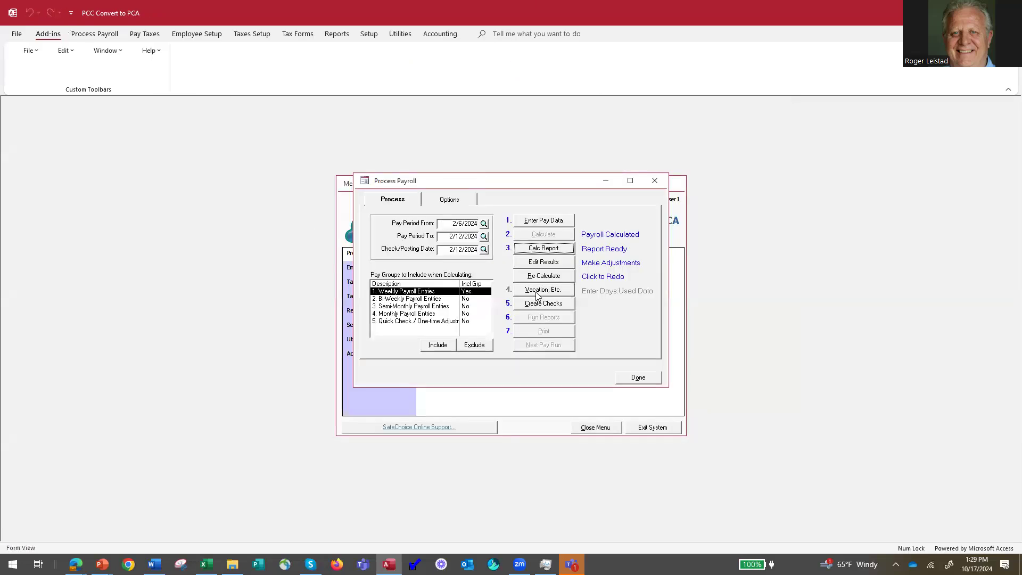
# In the calculated pay results, change the first employee's FICA Med tax to 15.65.
pyautogui.click(543, 267)
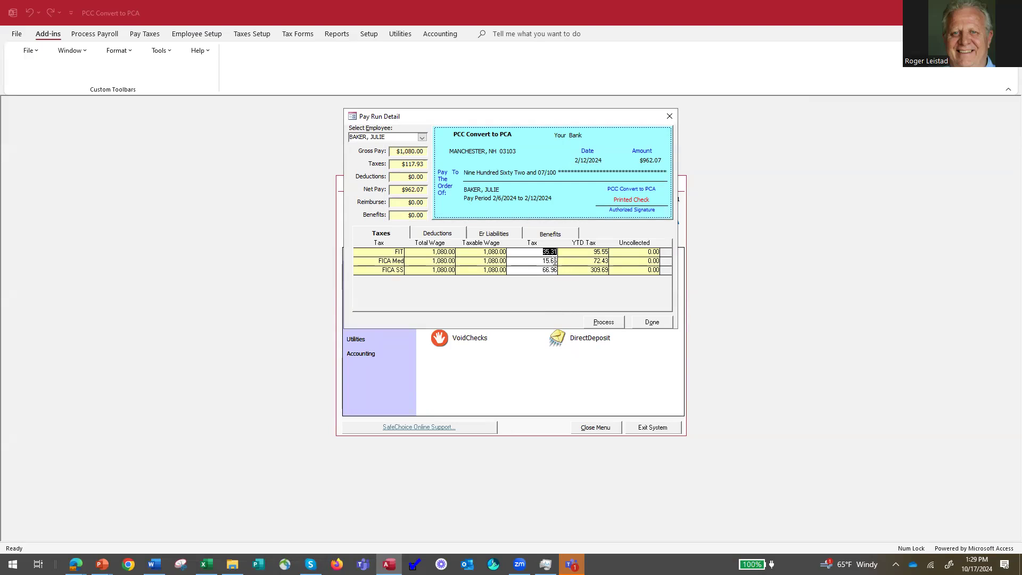
pyautogui.moveTo(554, 261); pyautogui.dragTo(558, 261)
pyautogui.write('5')
pyautogui.click(555, 270)
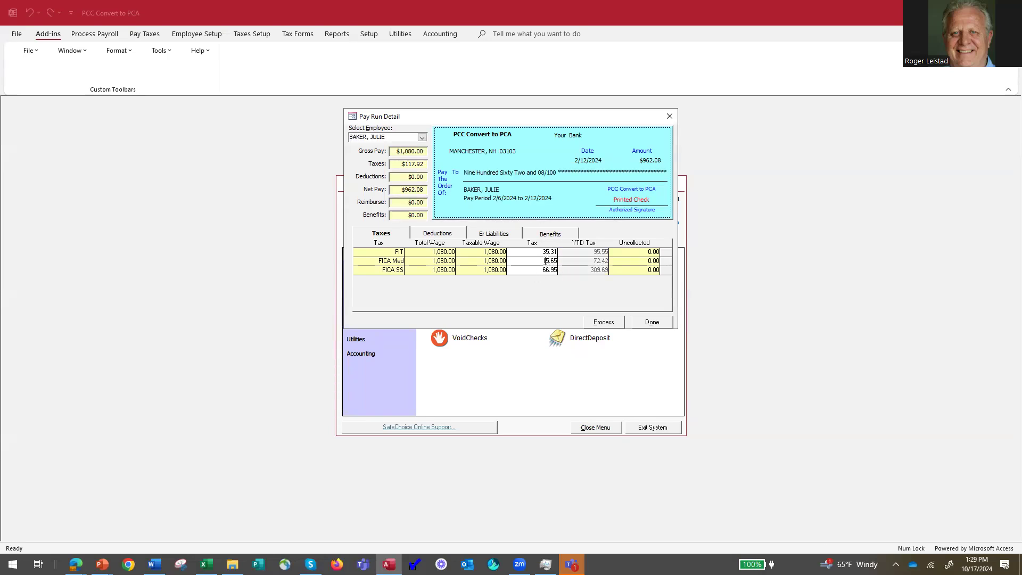
# Set the employer FICA SS liability to 66.95, bringing the check to $962.09, and return to Taxes.
pyautogui.click(491, 237)
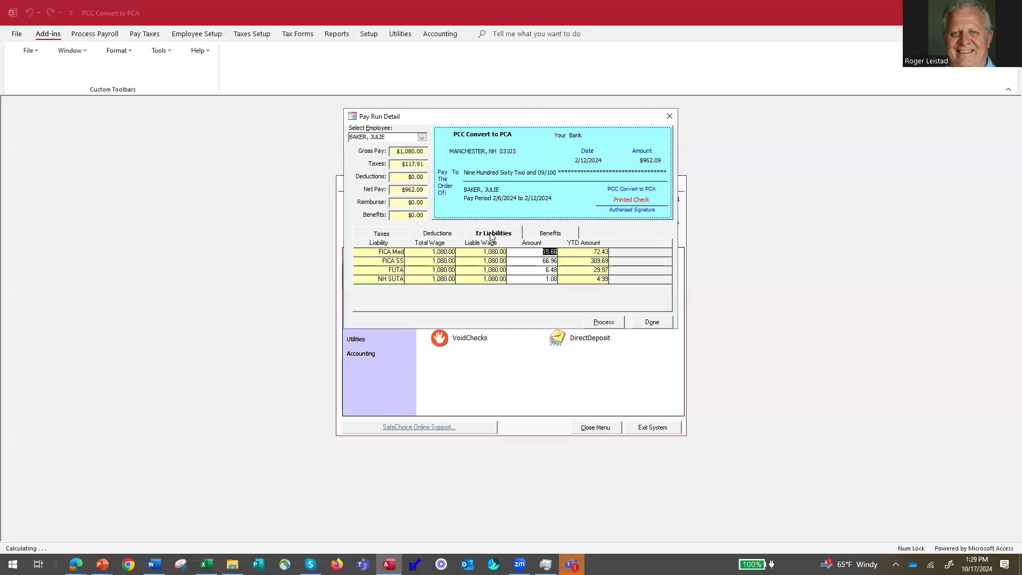
pyautogui.click(555, 252)
pyautogui.moveTo(554, 262); pyautogui.dragTo(561, 263)
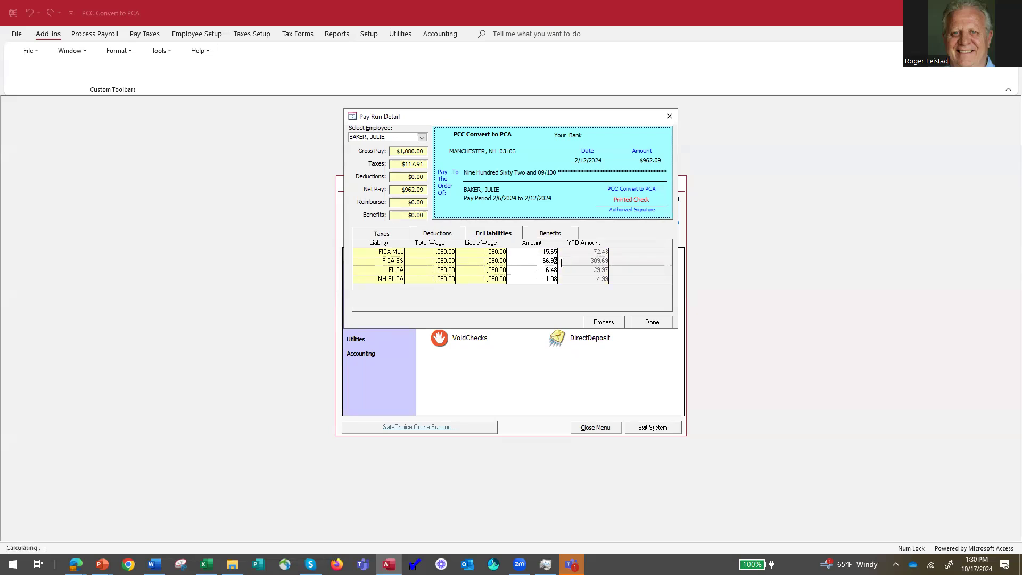
pyautogui.write('5')
pyautogui.click(527, 260)
pyautogui.click(381, 232)
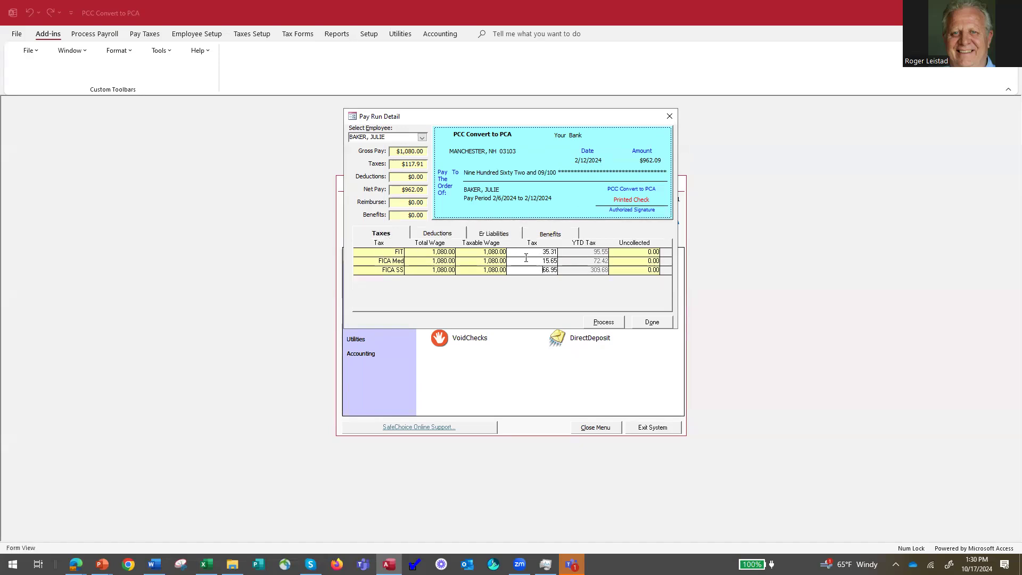
pyautogui.click(641, 164)
# Save the pay run edits and re-preview the Calculation Report, now showing taxes of 1,630.69 and a 4,229.31 total.
pyautogui.click(653, 322)
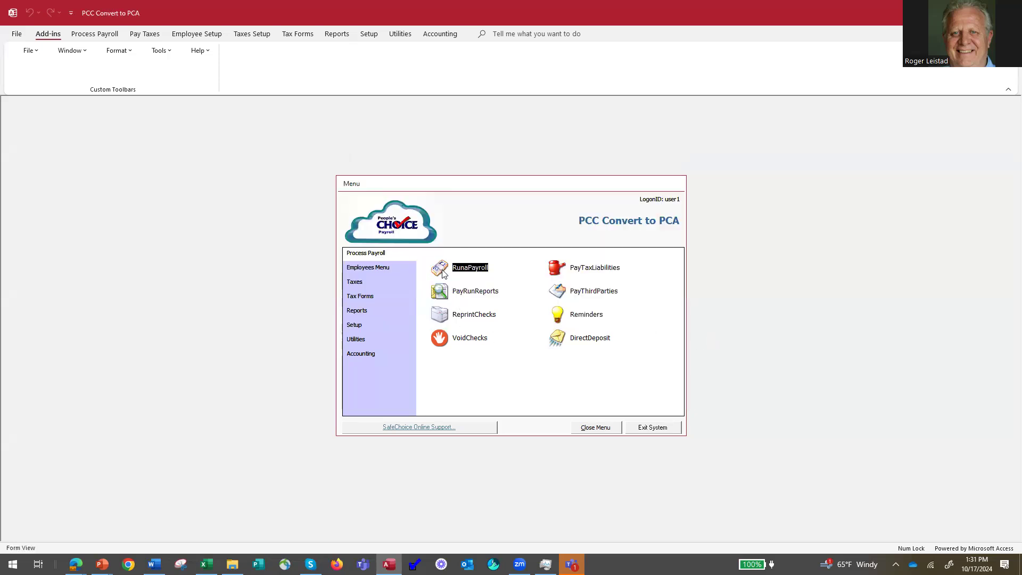
pyautogui.click(442, 273)
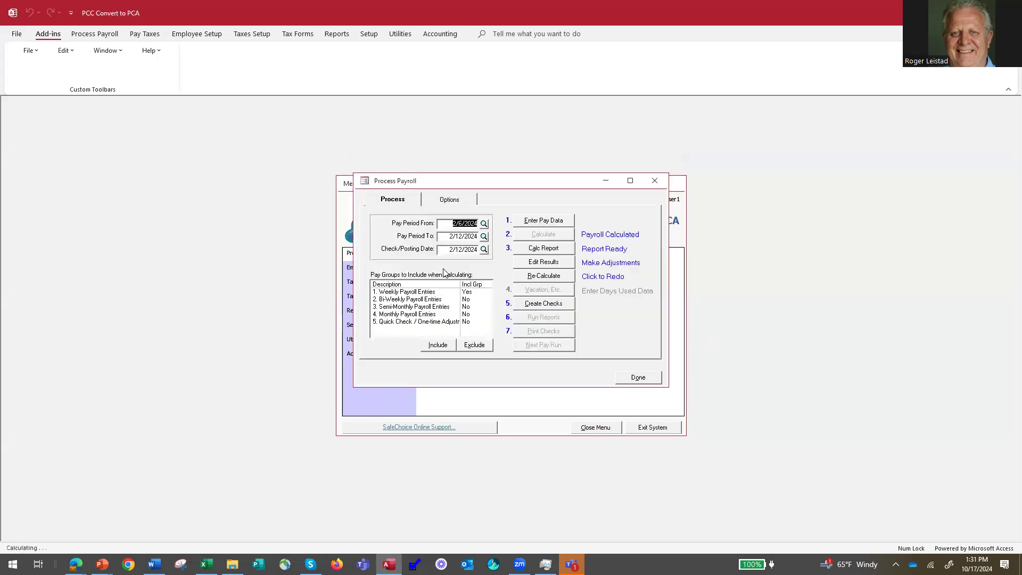
pyautogui.click(543, 249)
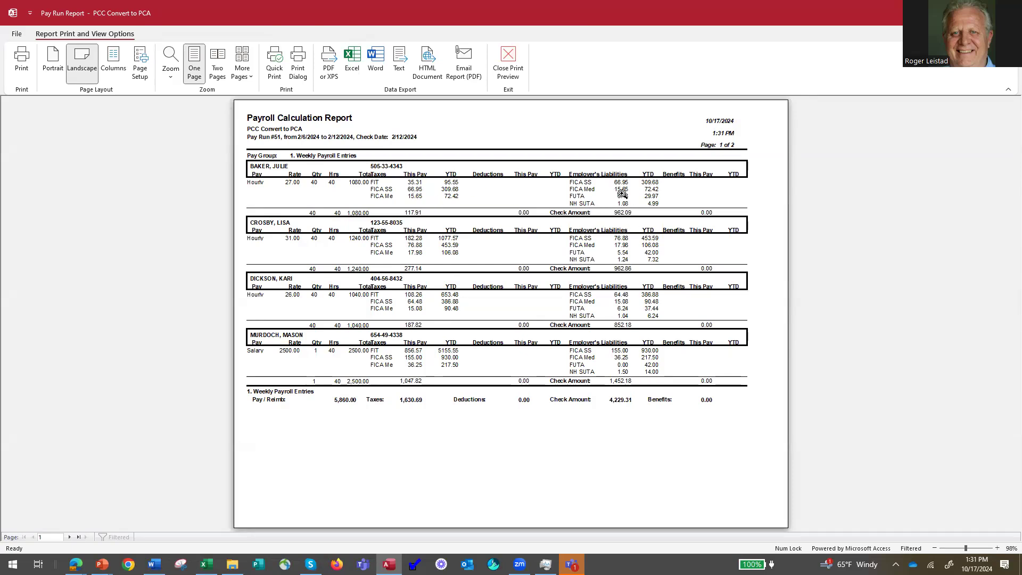
pyautogui.click(507, 71)
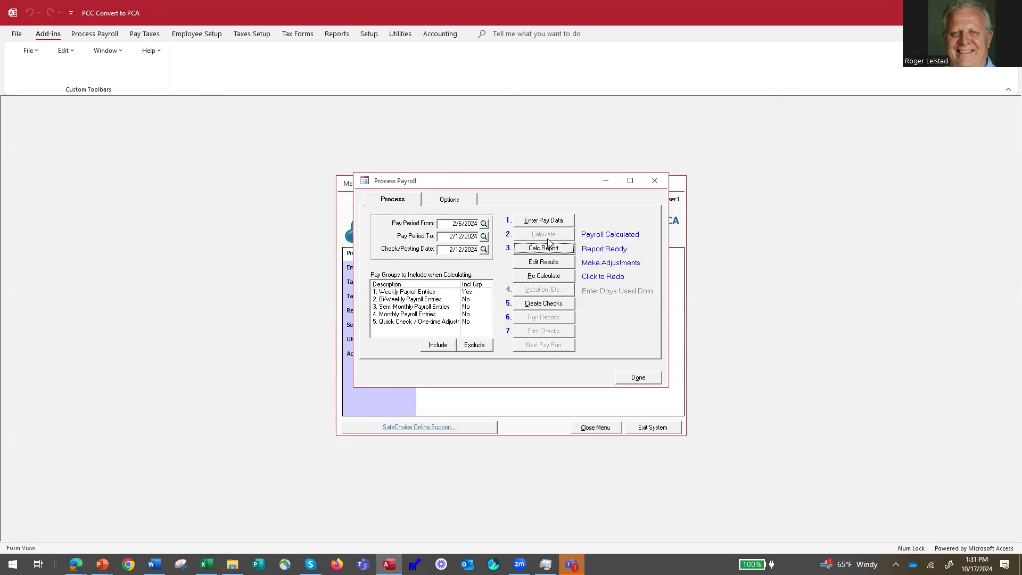
# Check the weekly pay entries unchanged, then reset pay run #51 for recalculation.
pyautogui.click(545, 221)
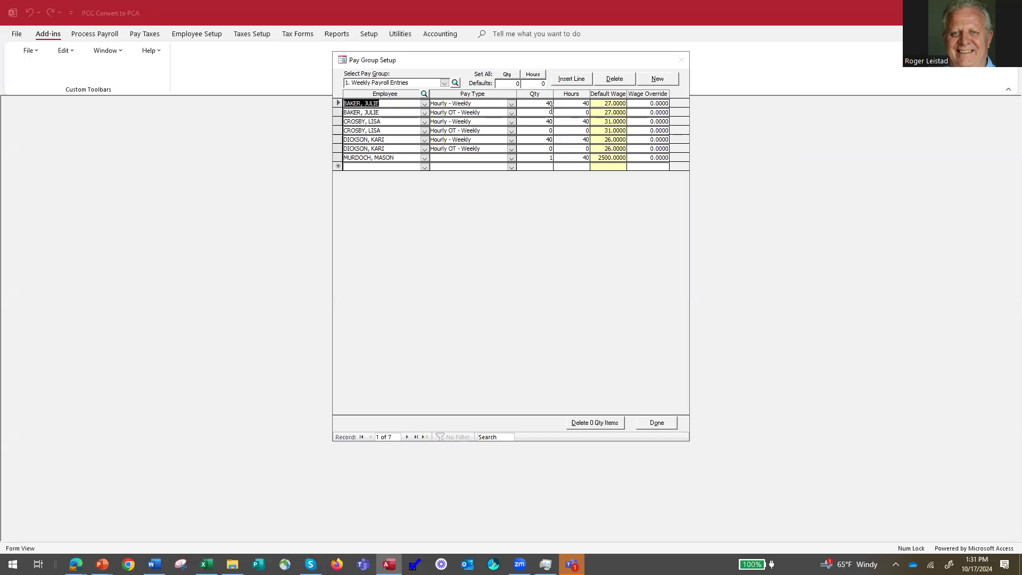
pyautogui.click(658, 424)
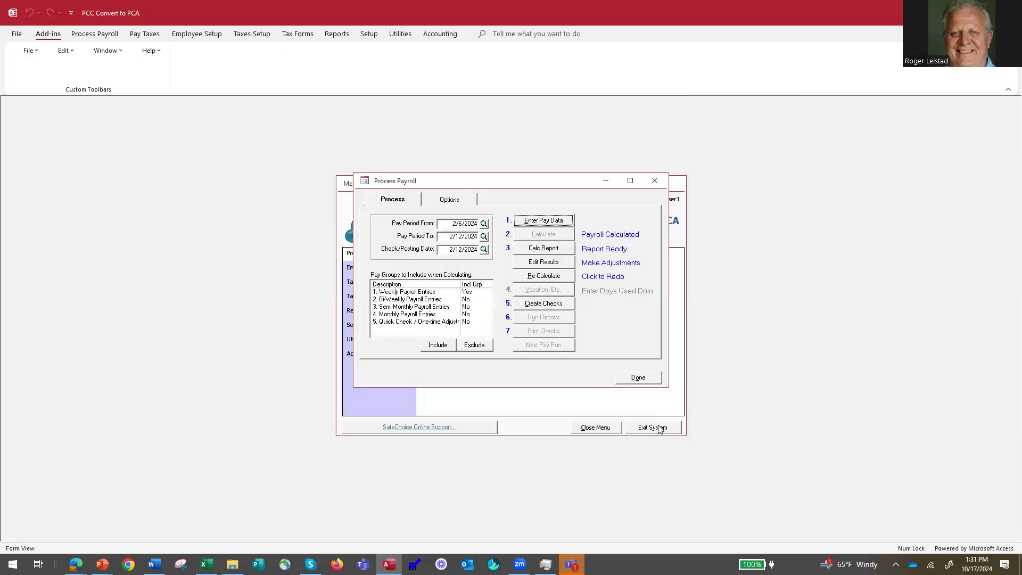
pyautogui.click(537, 281)
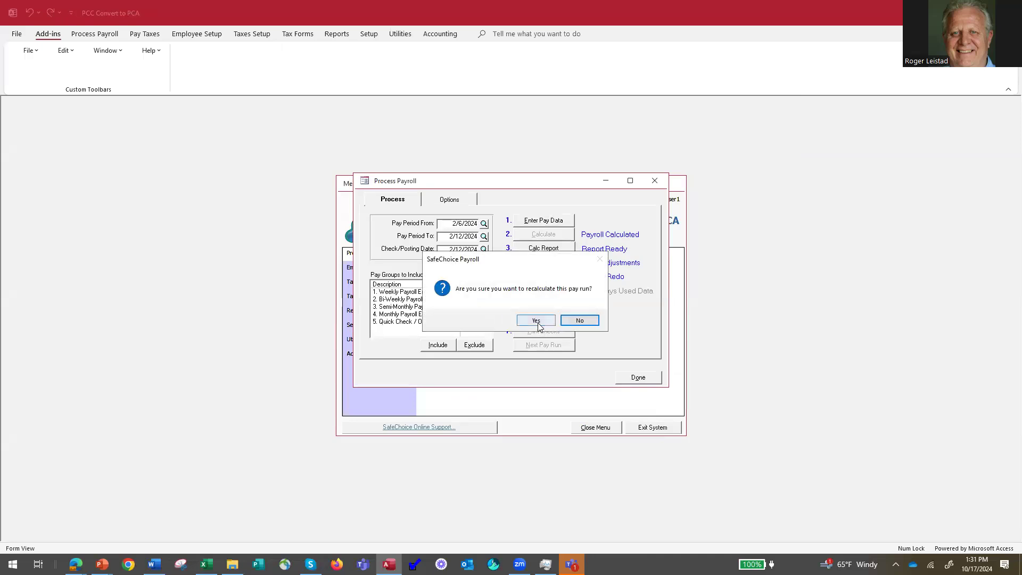
pyautogui.click(537, 321)
# Set the first employee's Hourly OT quantity to 3 and save the pay entries.
pyautogui.click(544, 220)
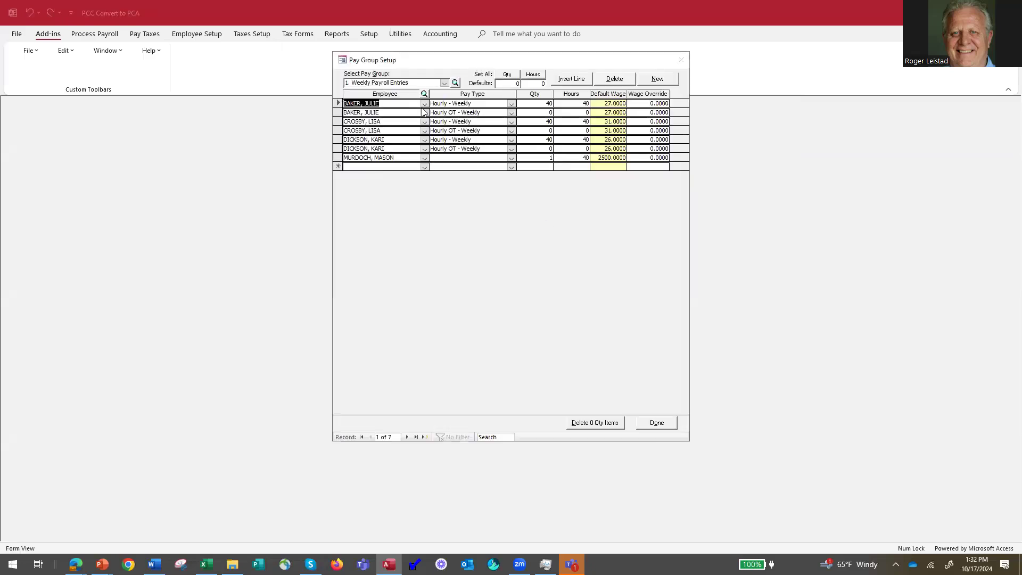
pyautogui.click(546, 112)
pyautogui.write('3')
pyautogui.press('Tab')
pyautogui.click(660, 420)
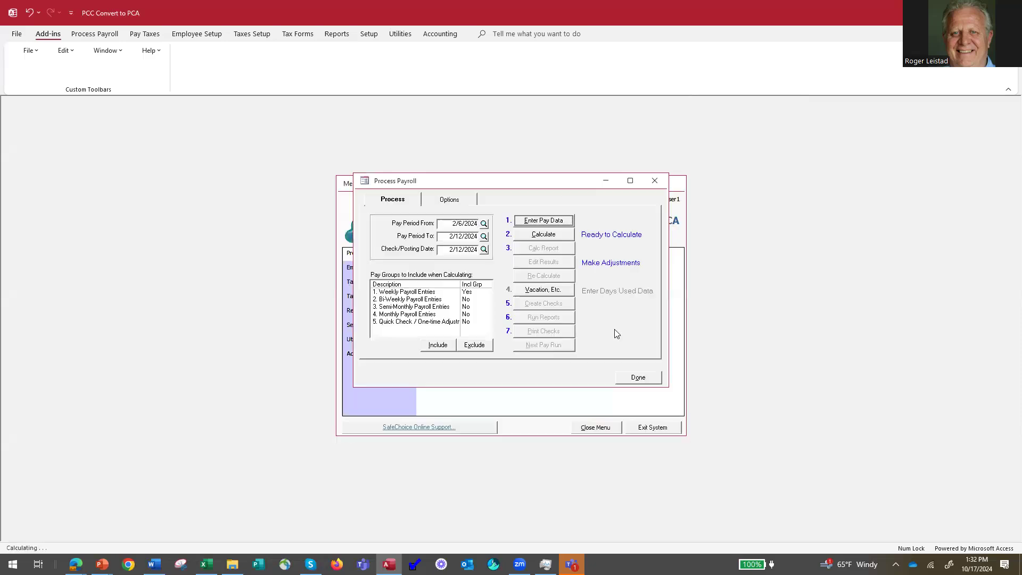
# Recalculate pay run #52 with the 3-hour overtime and review its 5,941.00 calculation report.
pyautogui.click(548, 237)
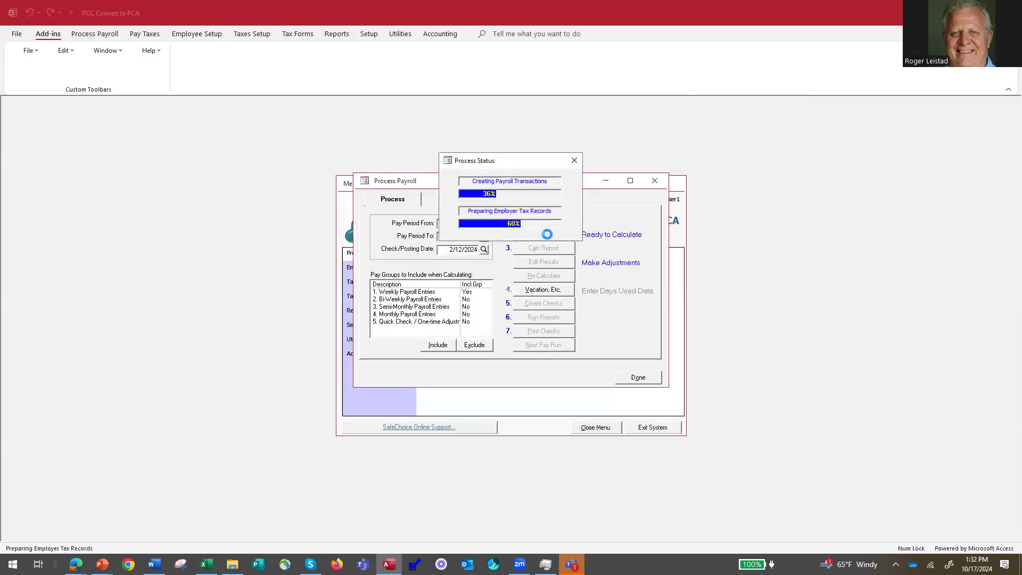
pyautogui.click(542, 248)
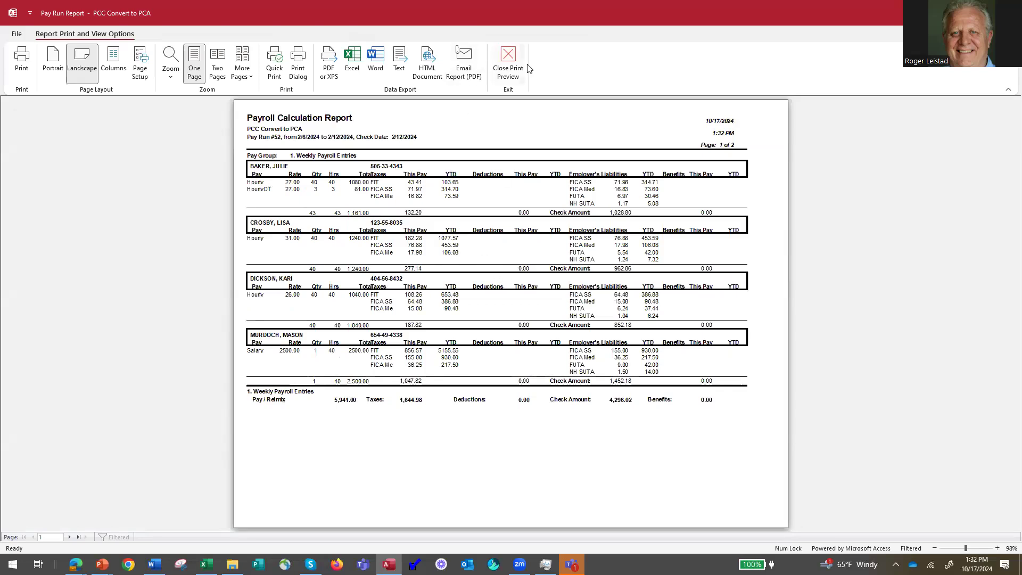
pyautogui.click(510, 60)
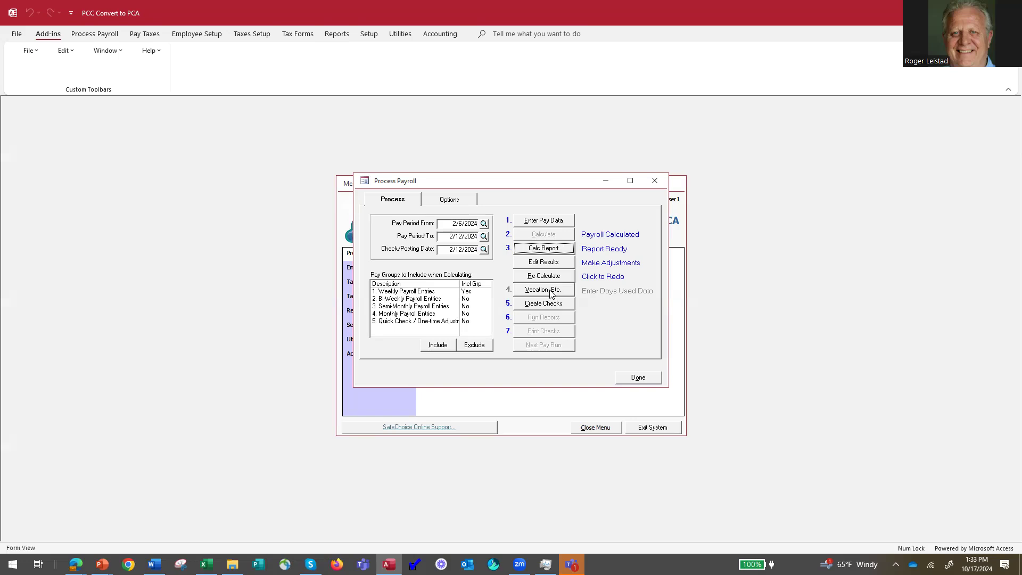
# Open the Vacation, Etc. entry for the 2/6–2/12/2024 weekly pay run.
pyautogui.click(551, 294)
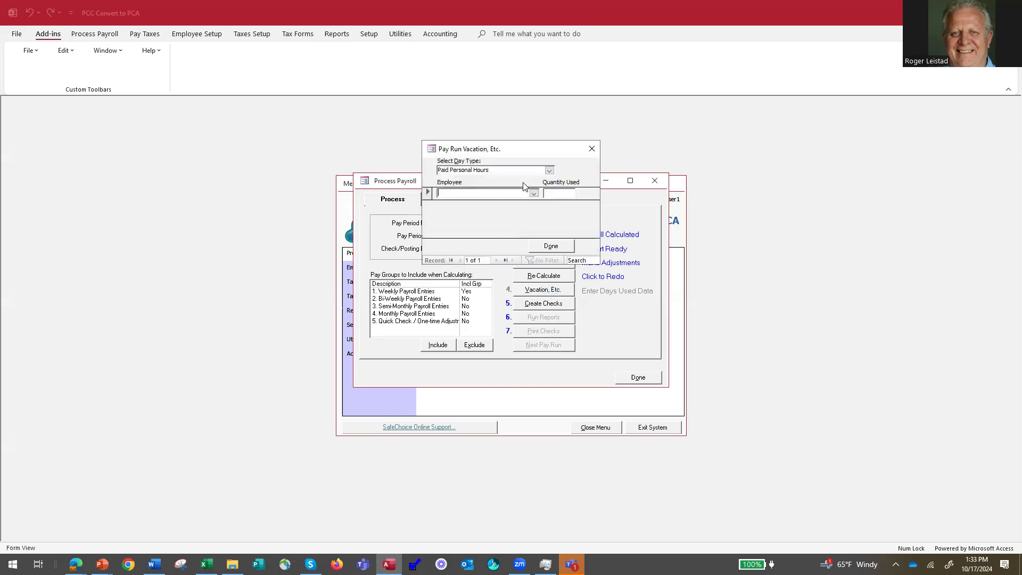
# Leave Paid Personal Hours and the employee unselected, closing the days-used entry with nothing recorded.
pyautogui.click(549, 171)
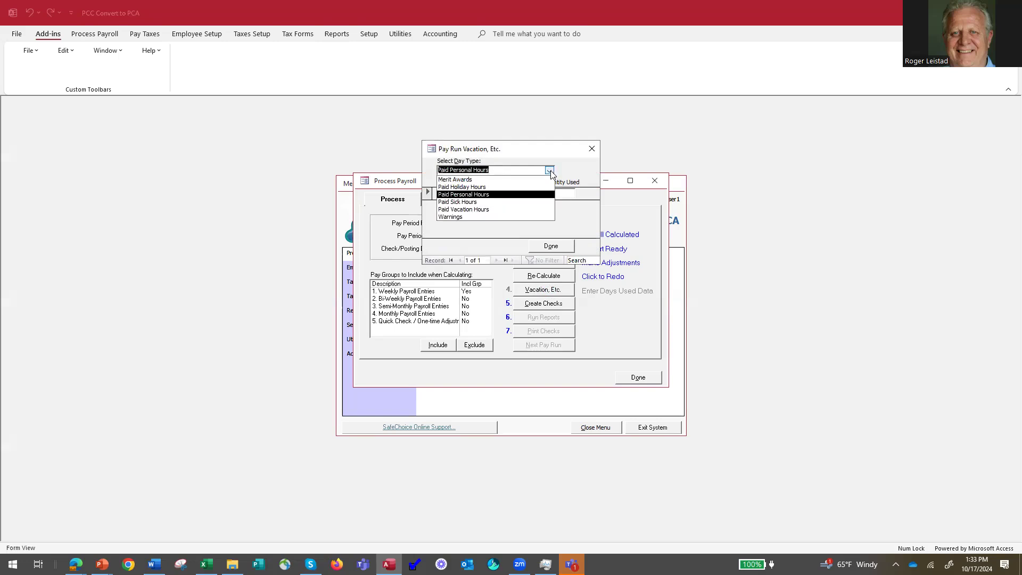
pyautogui.click(550, 171)
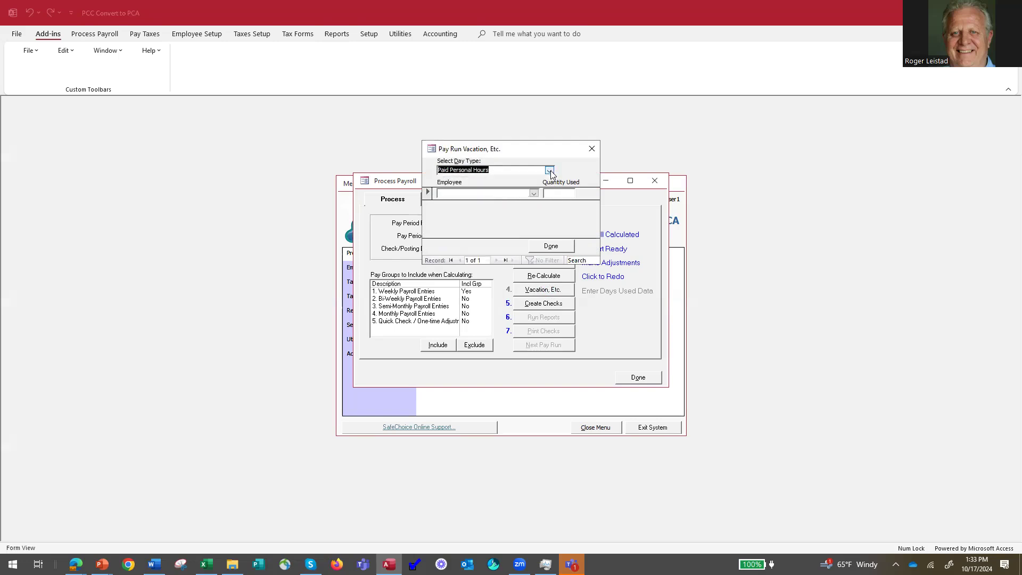
pyautogui.click(534, 195)
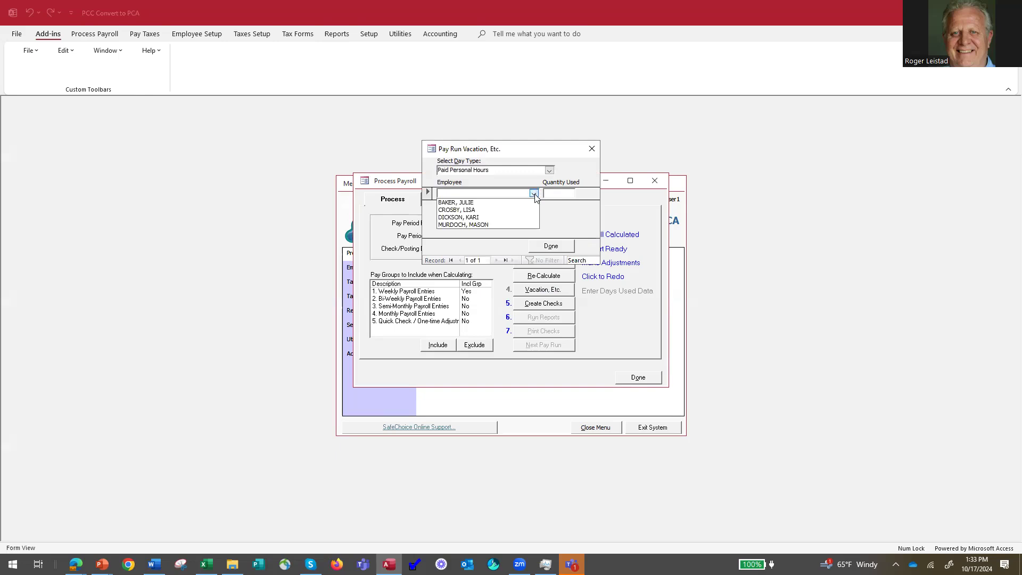
pyautogui.click(534, 195)
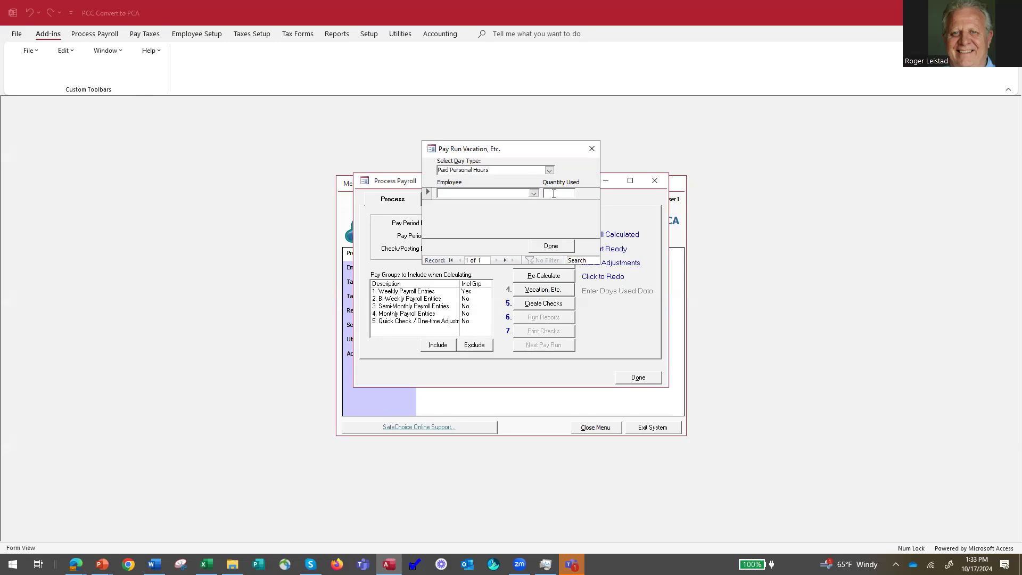
pyautogui.click(551, 249)
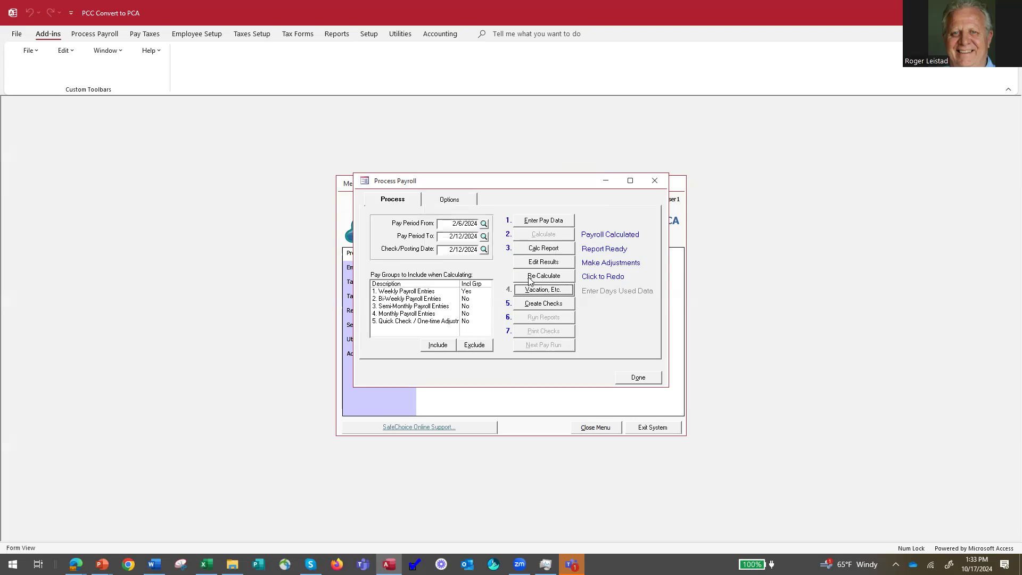
# Create the 2/12/2024 payroll checks, starting at number 2072, without a backup, then close processing.
pyautogui.click(544, 306)
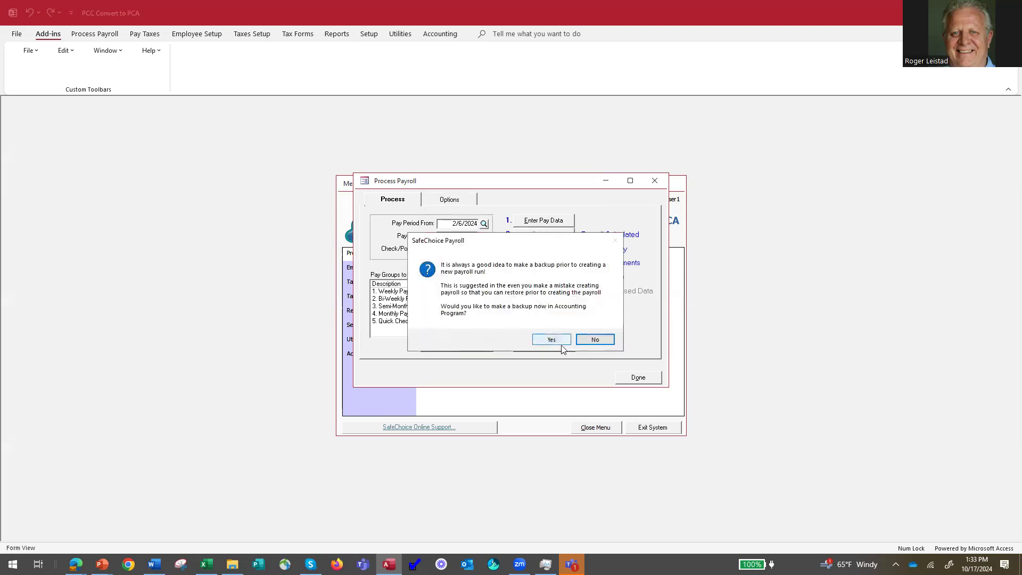
pyautogui.click(594, 340)
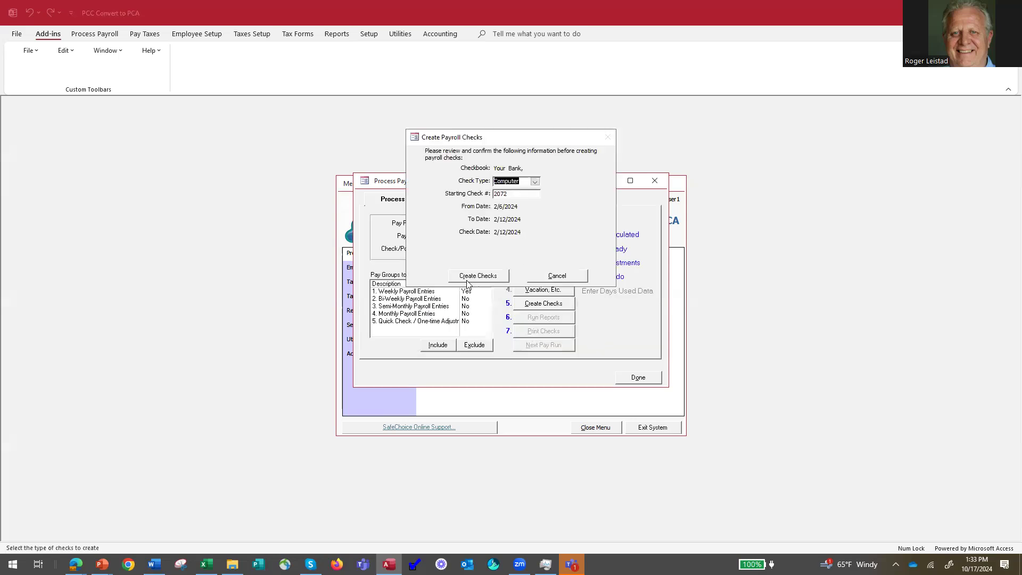
pyautogui.click(473, 277)
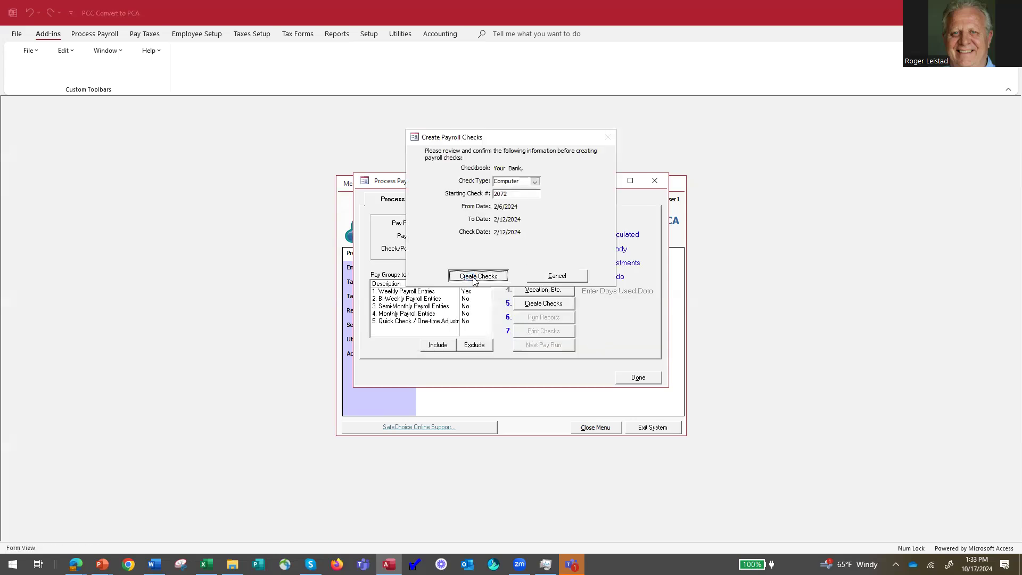
pyautogui.click(638, 377)
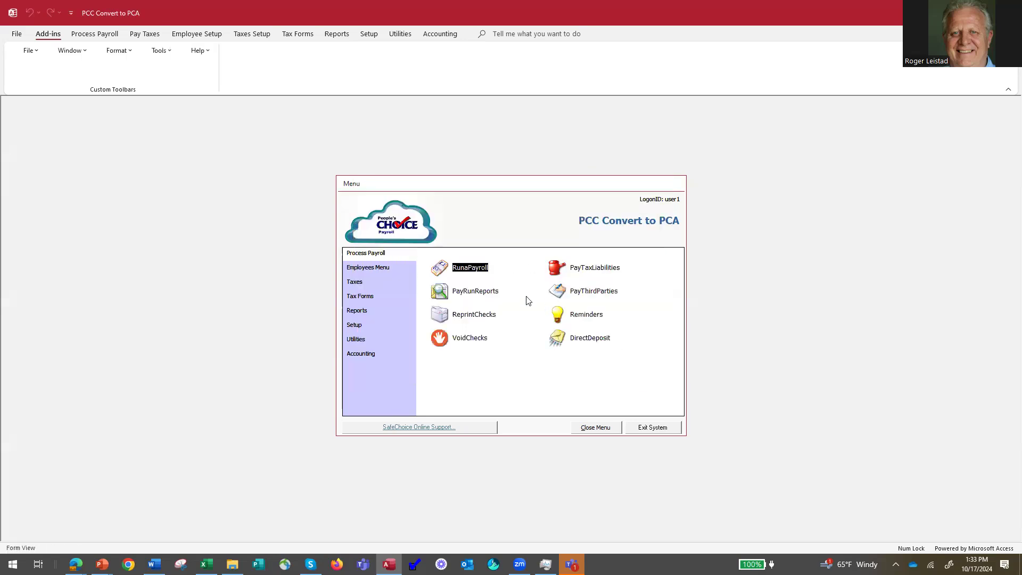
# Pay all Federal 941 liabilities with unprinted check #10011 for $2,099.46 dated 02/12/2024.
pyautogui.click(558, 272)
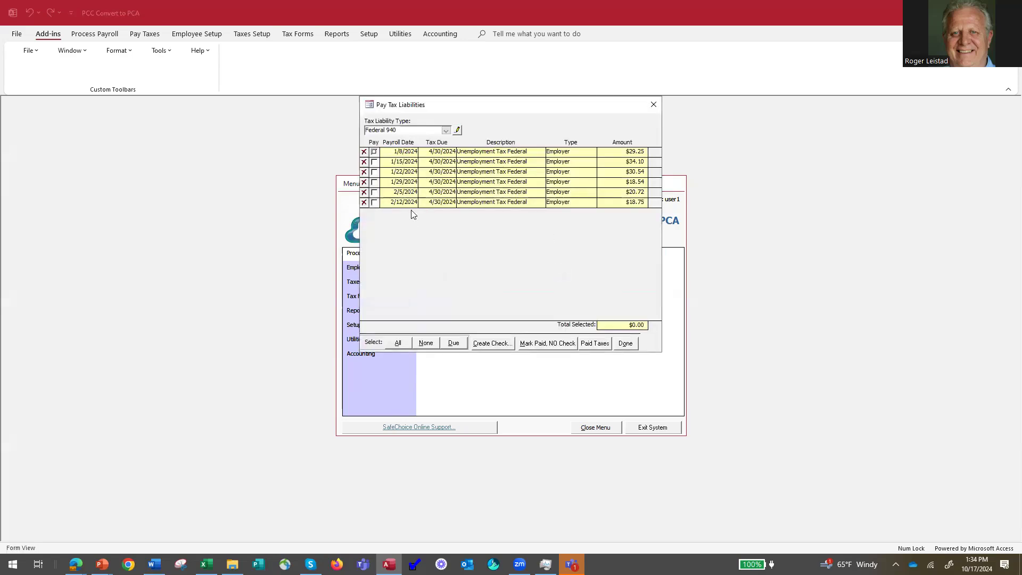
pyautogui.click(447, 131)
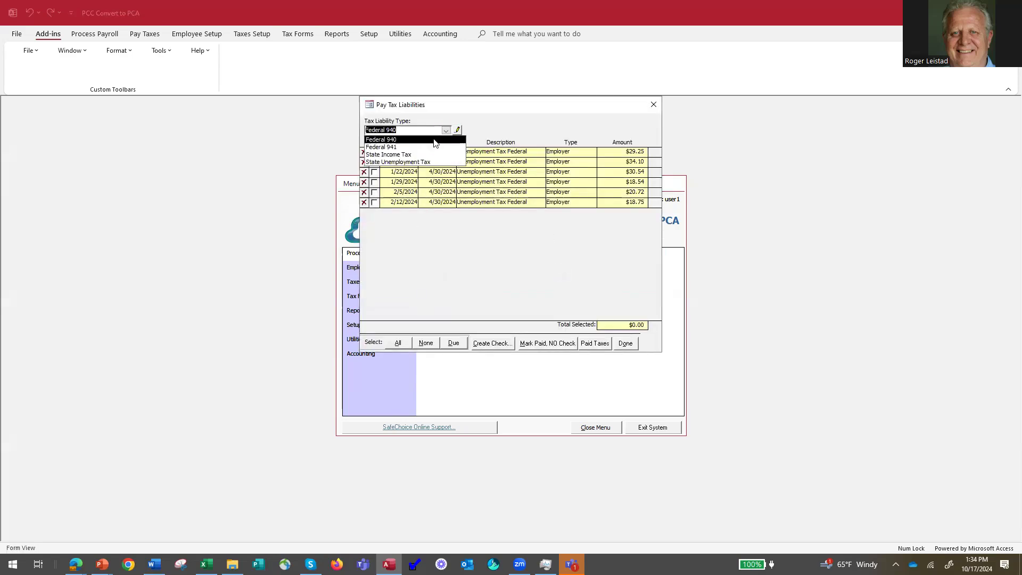
pyautogui.click(405, 148)
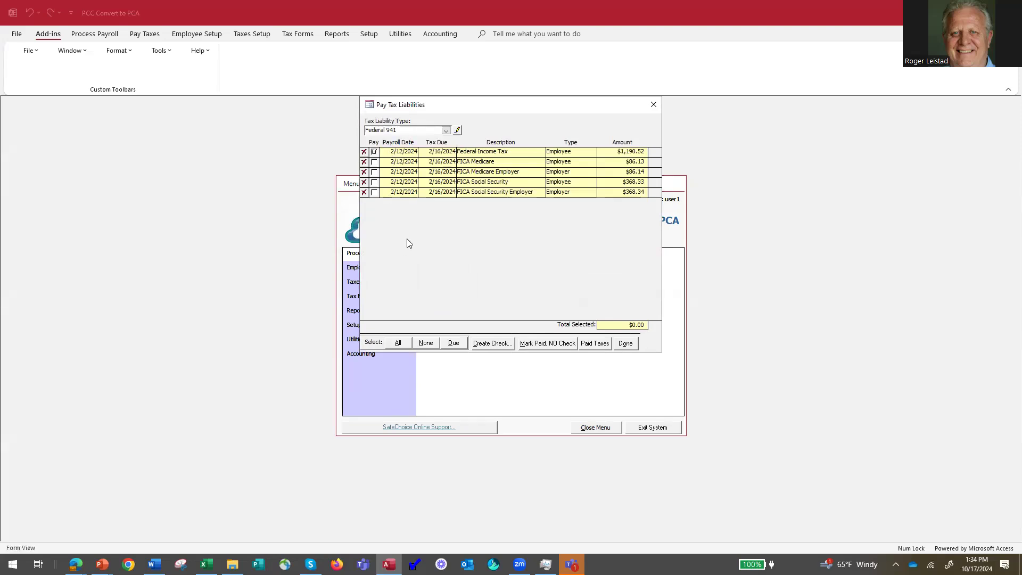
pyautogui.click(398, 344)
pyautogui.click(493, 345)
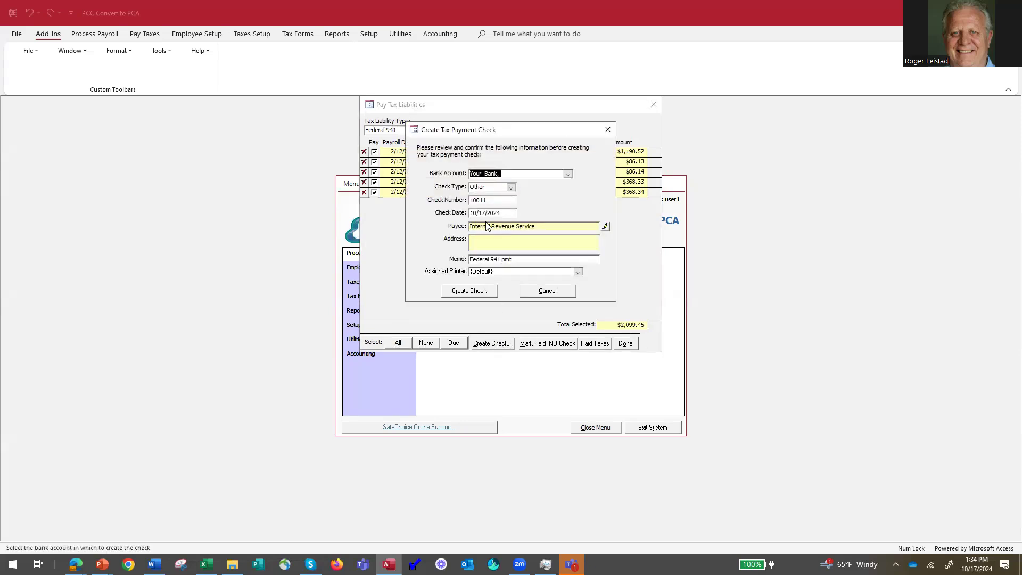
pyautogui.click(472, 213)
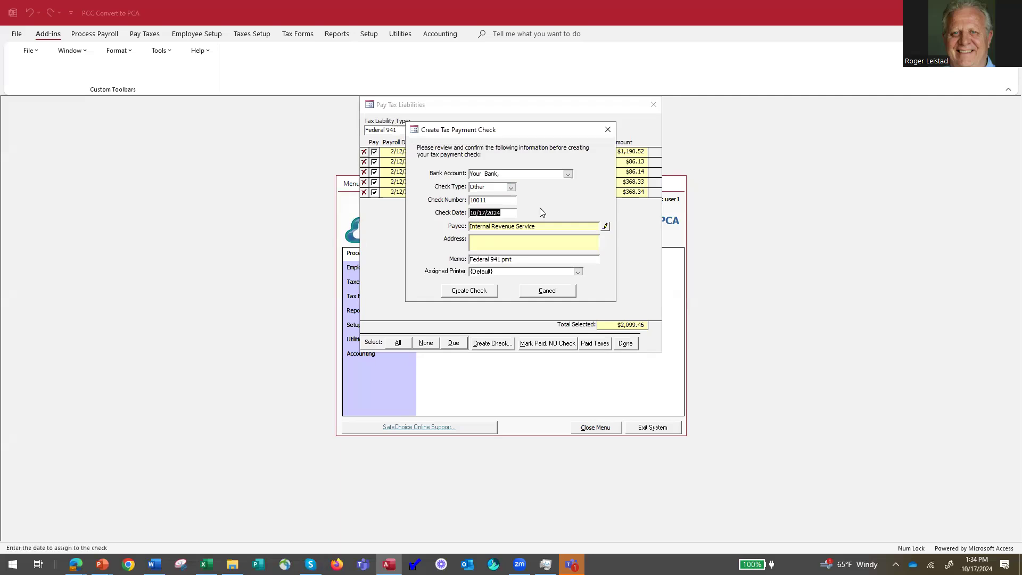
pyautogui.write('02/12/2024')
pyautogui.click(468, 294)
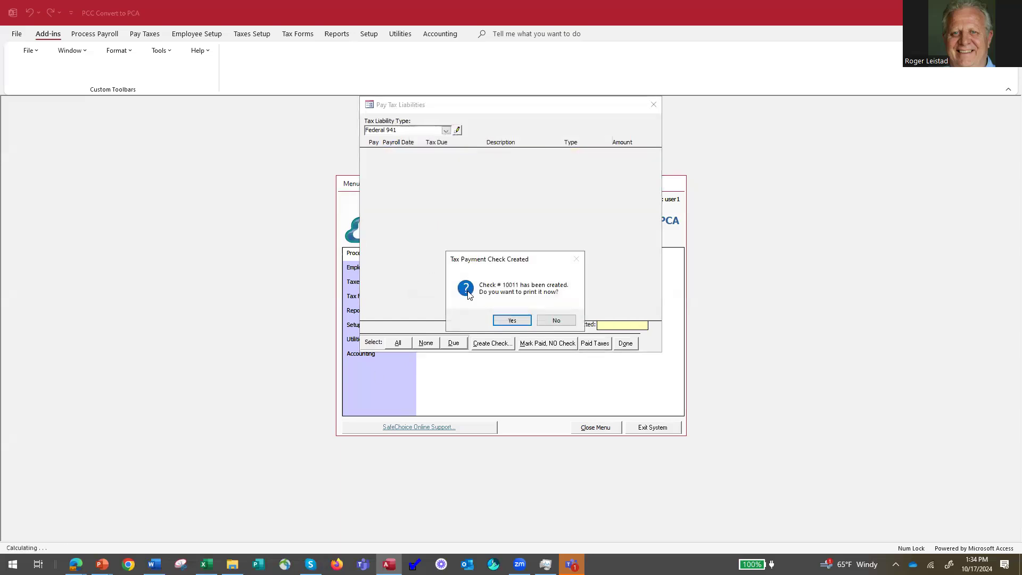
pyautogui.click(556, 320)
pyautogui.click(626, 344)
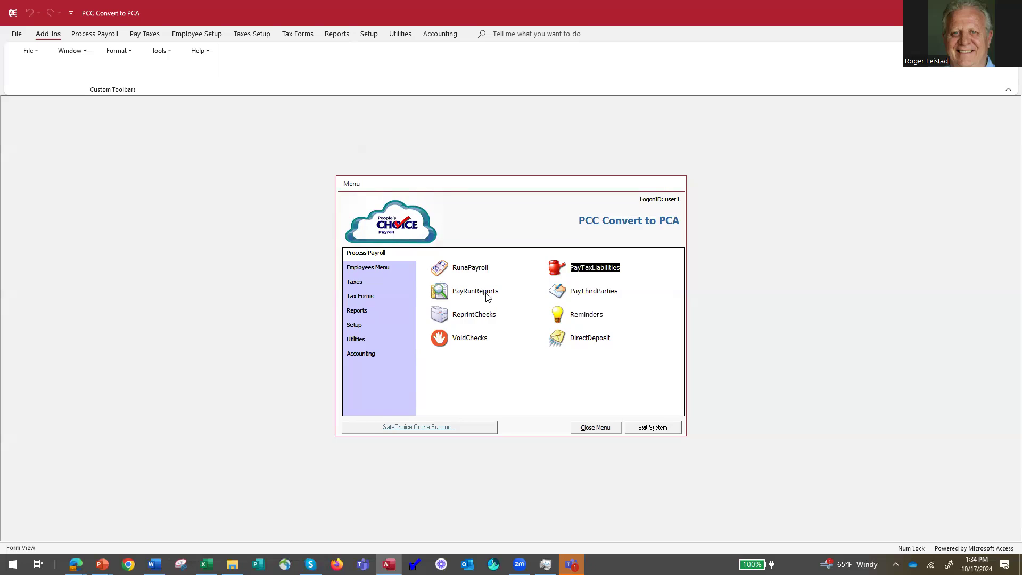
# Look over the Hourly - Paid Weekly employee setup template from the Employees Menu.
pyautogui.click(381, 269)
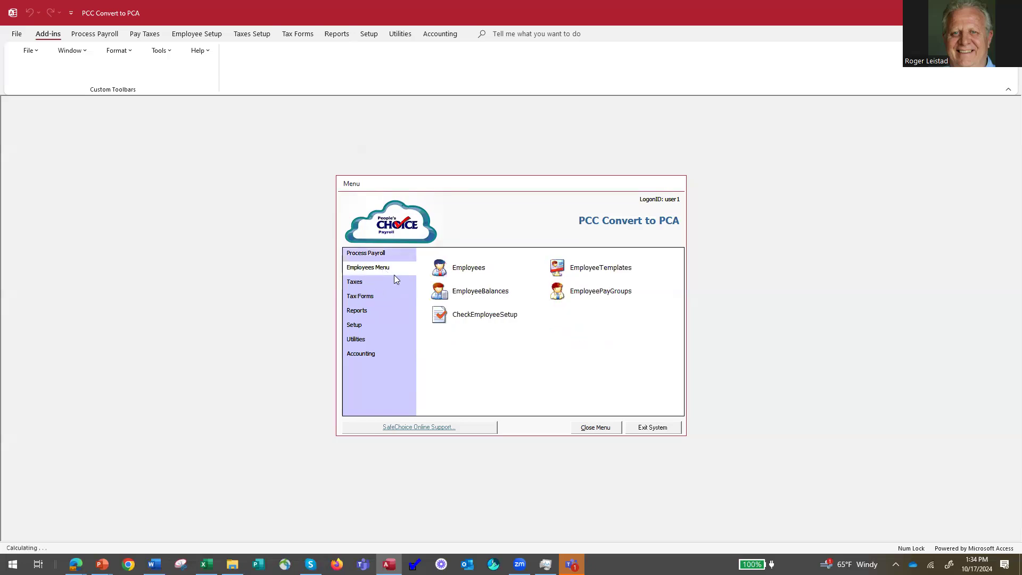
pyautogui.click(569, 268)
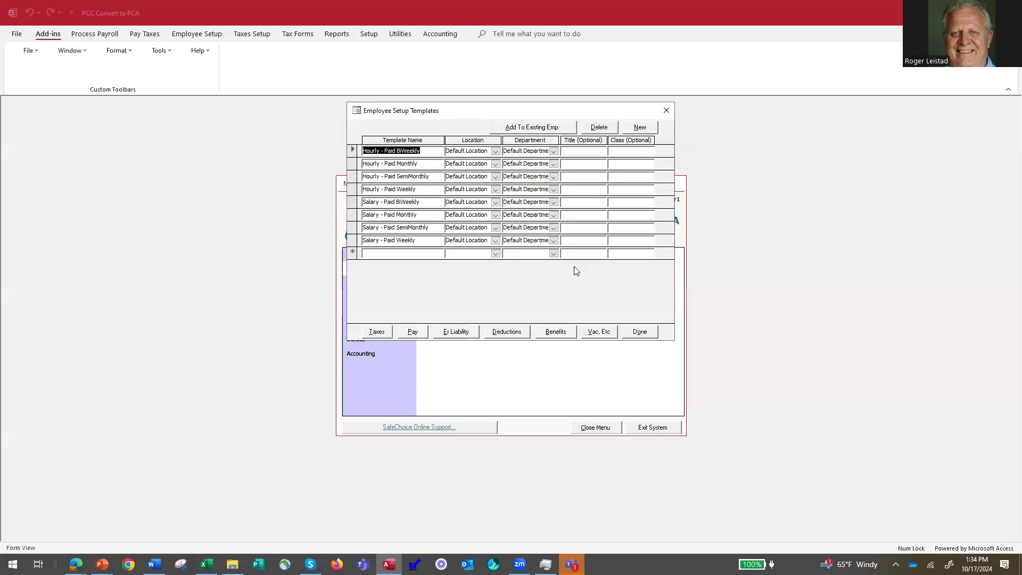
pyautogui.click(351, 192)
pyautogui.click(641, 333)
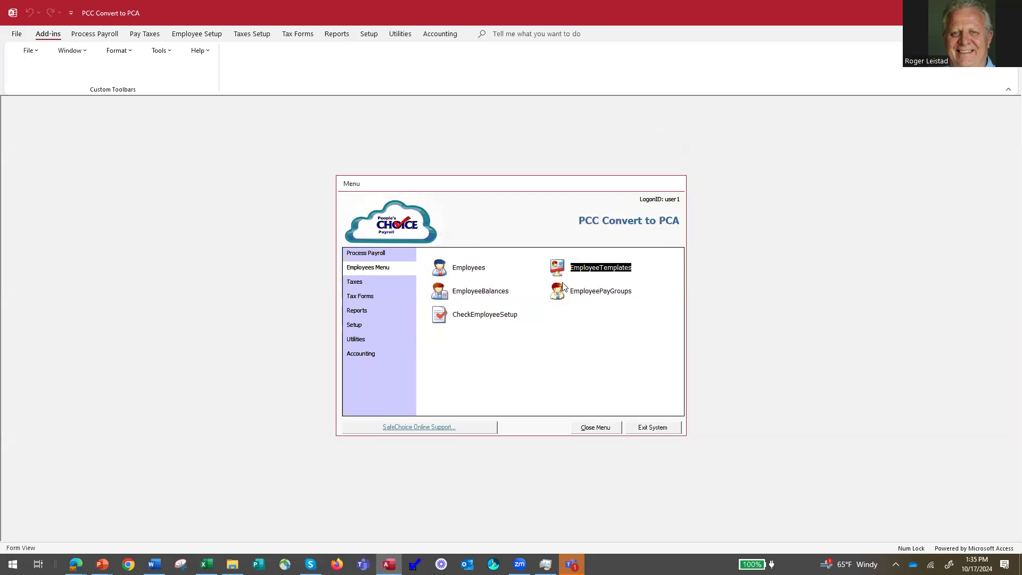
pyautogui.click(440, 268)
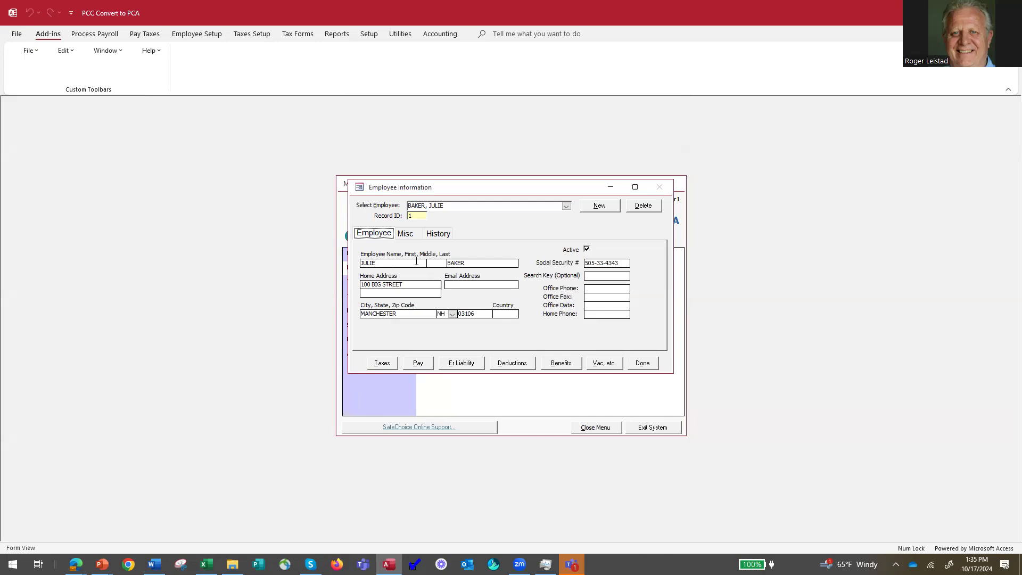
pyautogui.click(407, 236)
pyautogui.click(592, 285)
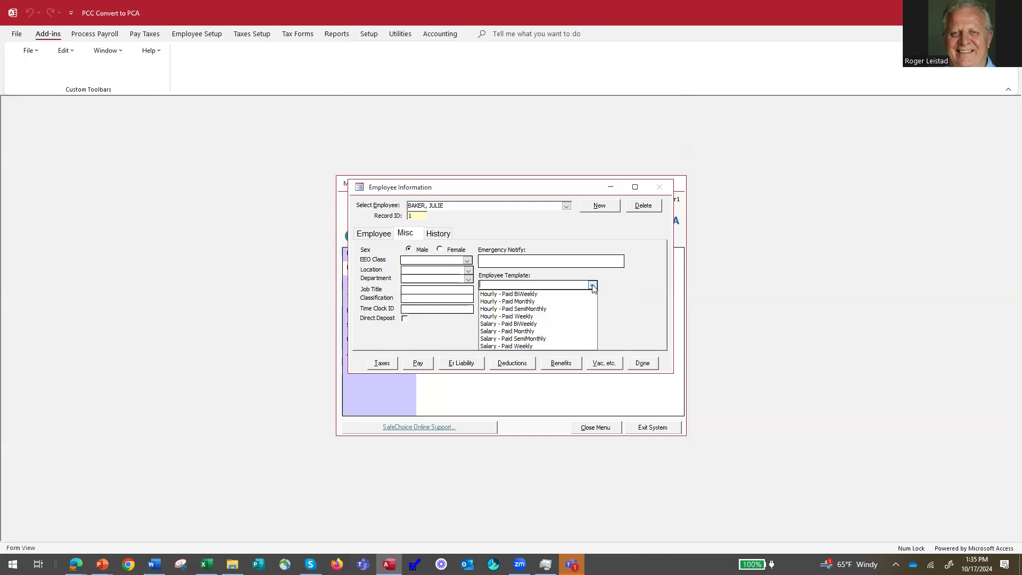
pyautogui.click(593, 286)
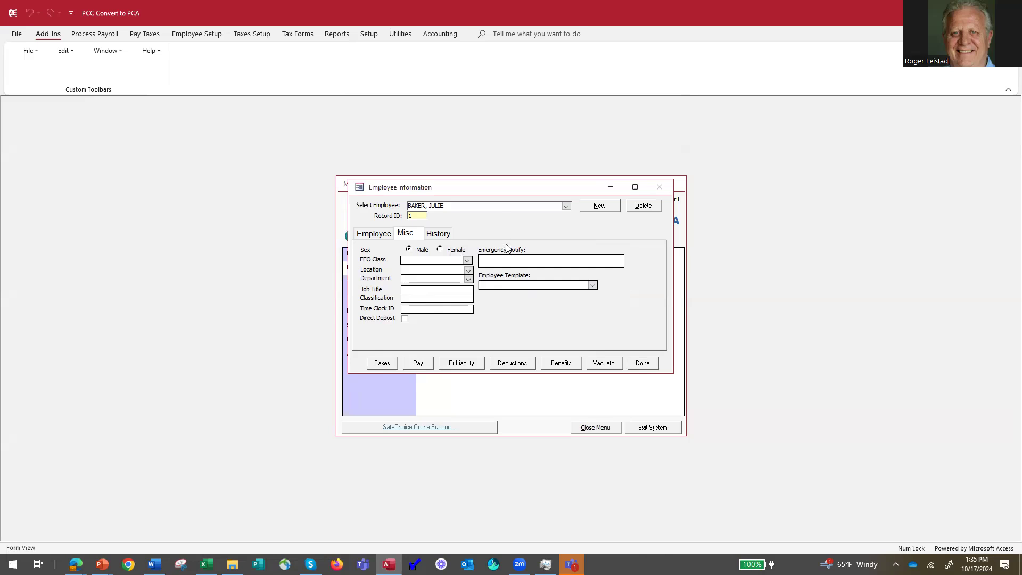
pyautogui.click(643, 363)
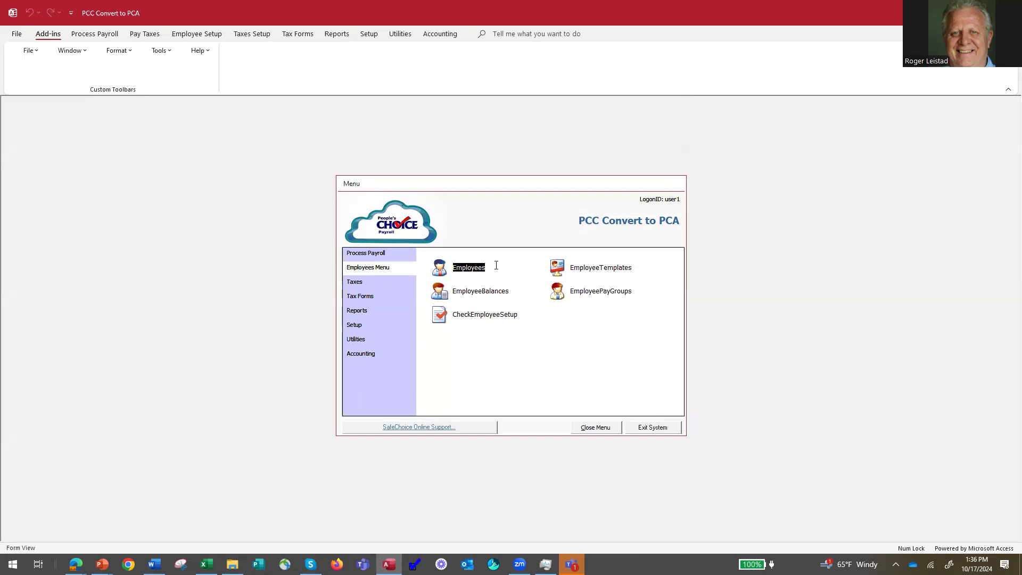
# Open Enter Pay Data from RunaPayroll to view the Pay Group Setup, then close both windows.
pyautogui.click(388, 255)
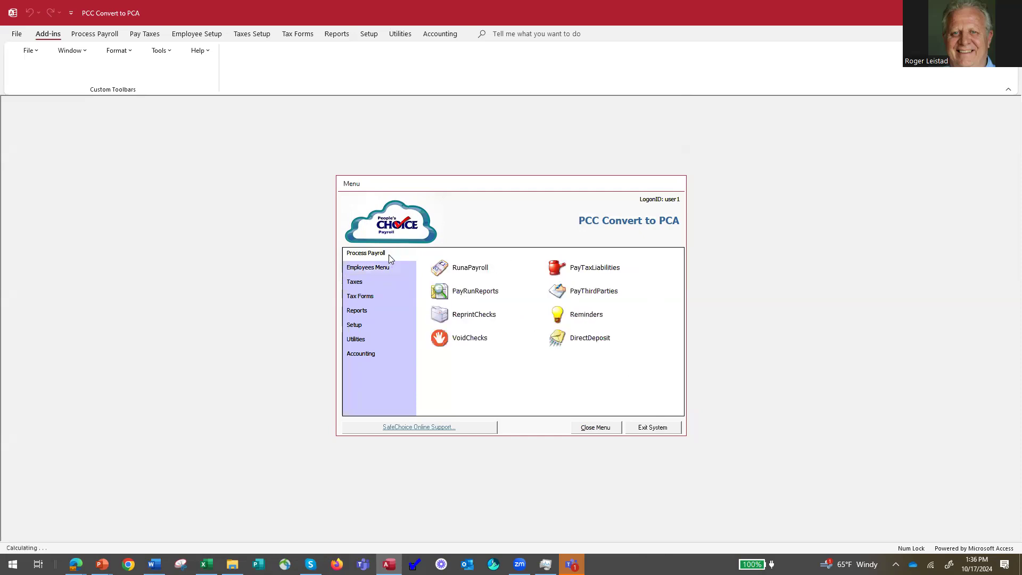
pyautogui.click(436, 269)
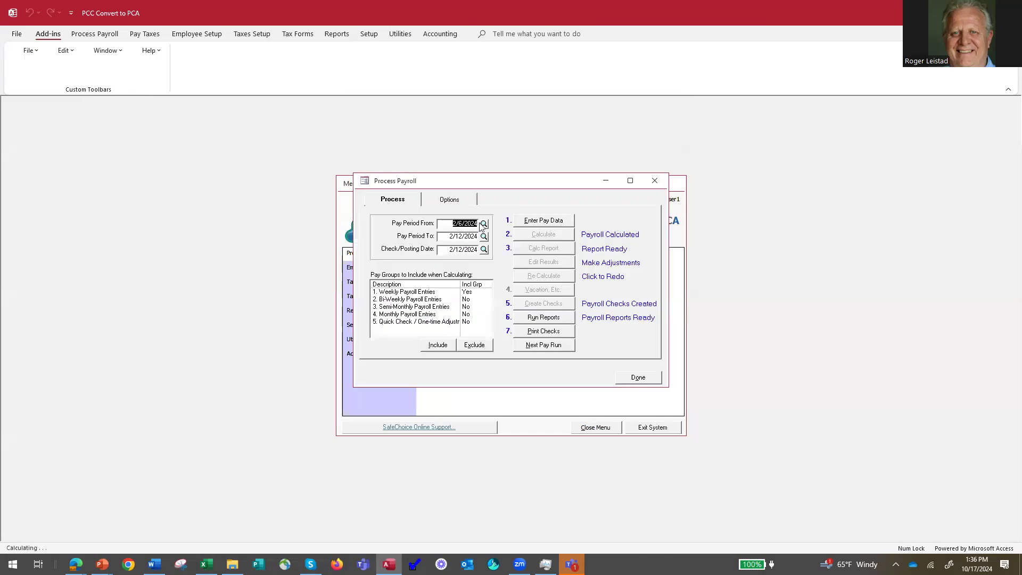
pyautogui.click(543, 220)
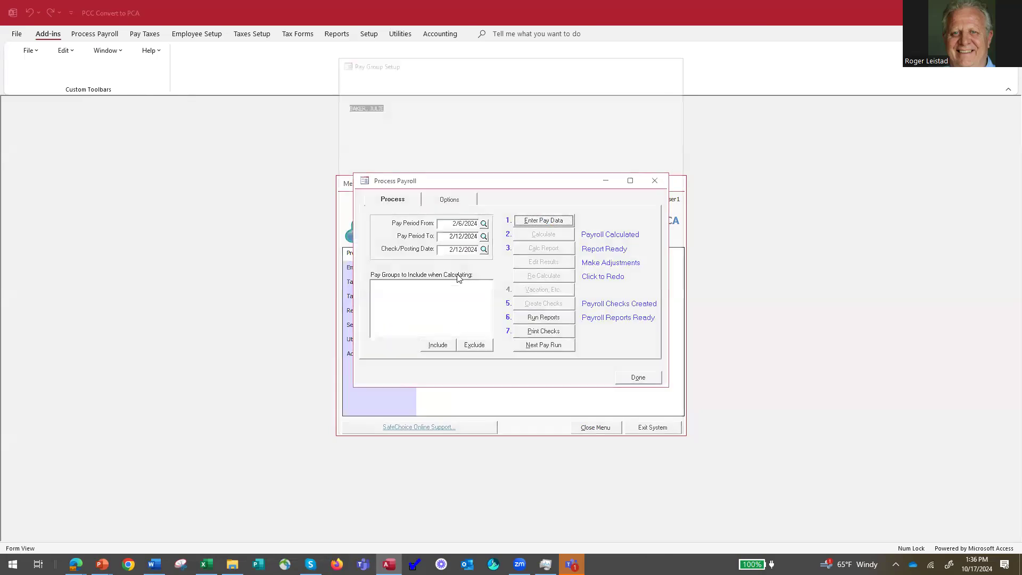
pyautogui.click(657, 423)
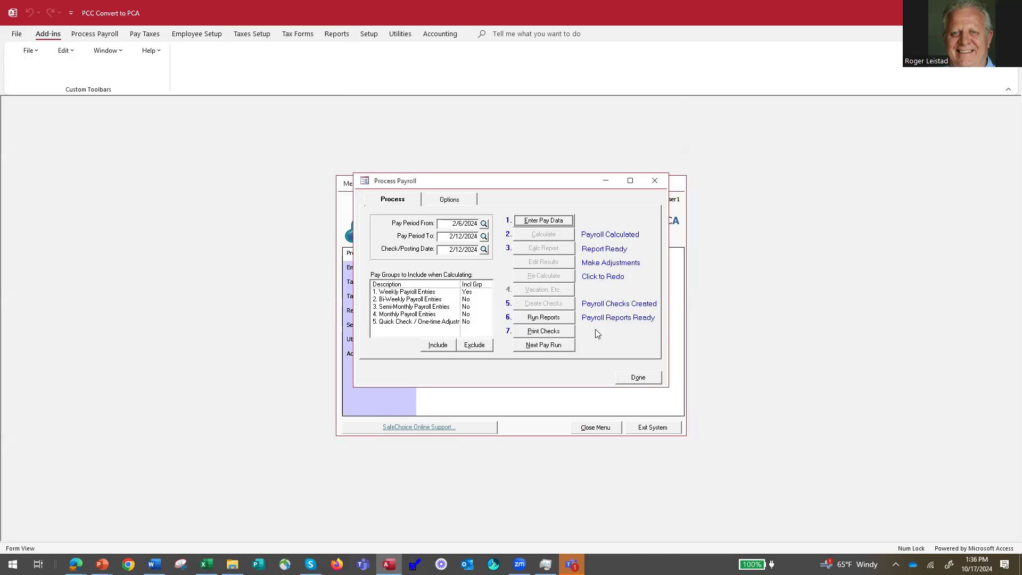
pyautogui.click(639, 378)
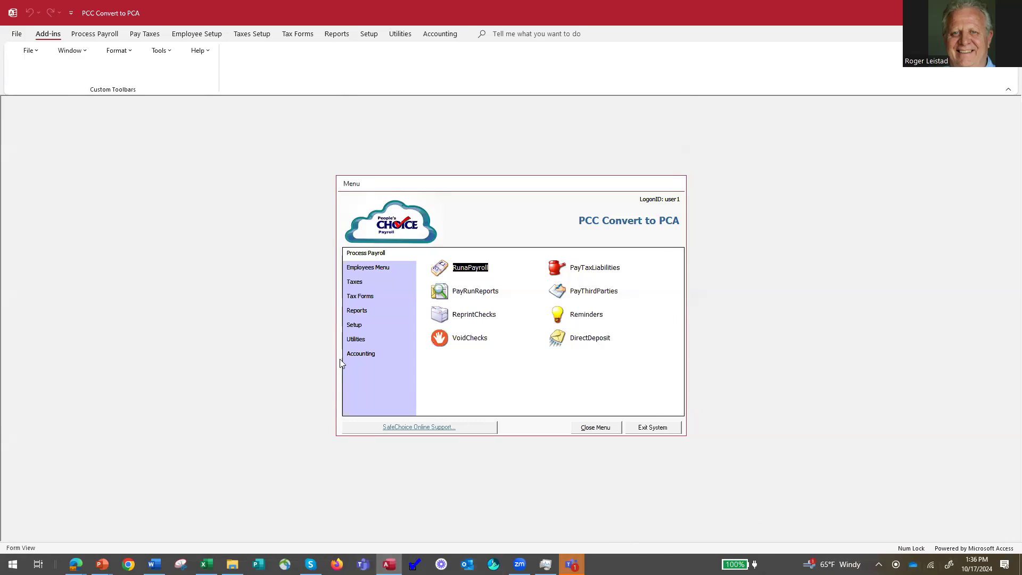
# Run the IRS Form 941 report from the Tax Forms payroll tax reports.
pyautogui.click(366, 298)
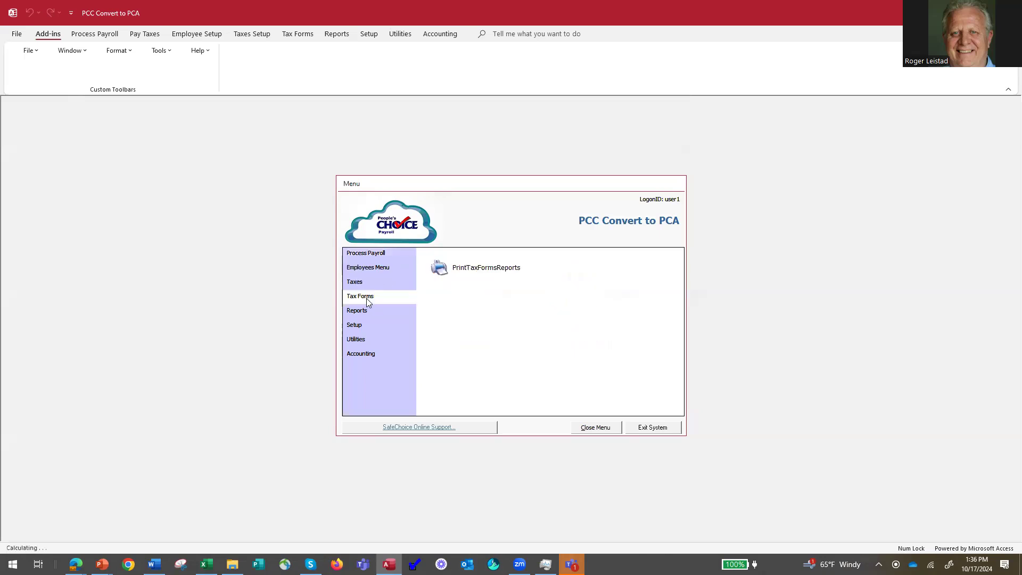
pyautogui.click(441, 269)
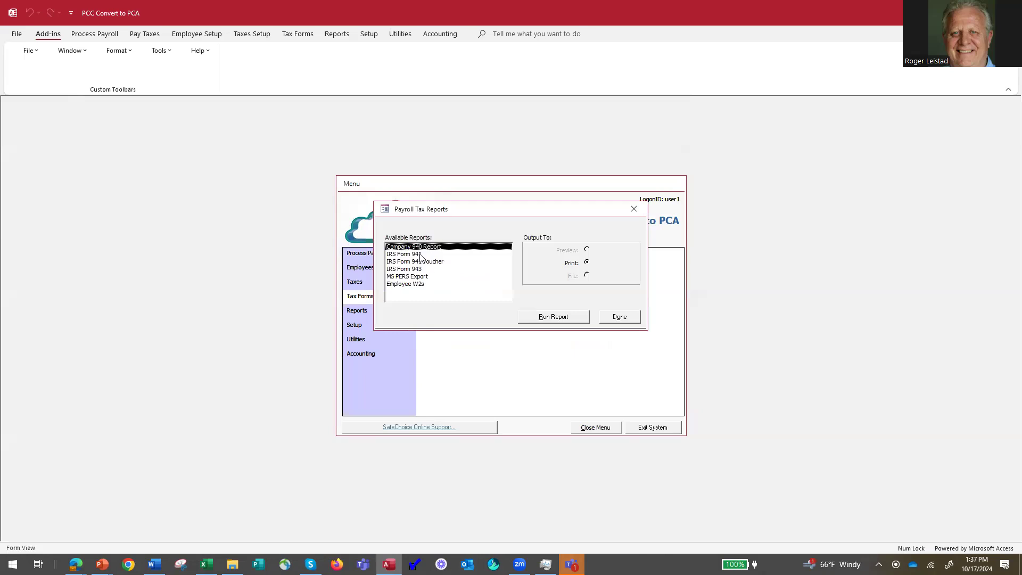
pyautogui.click(420, 256)
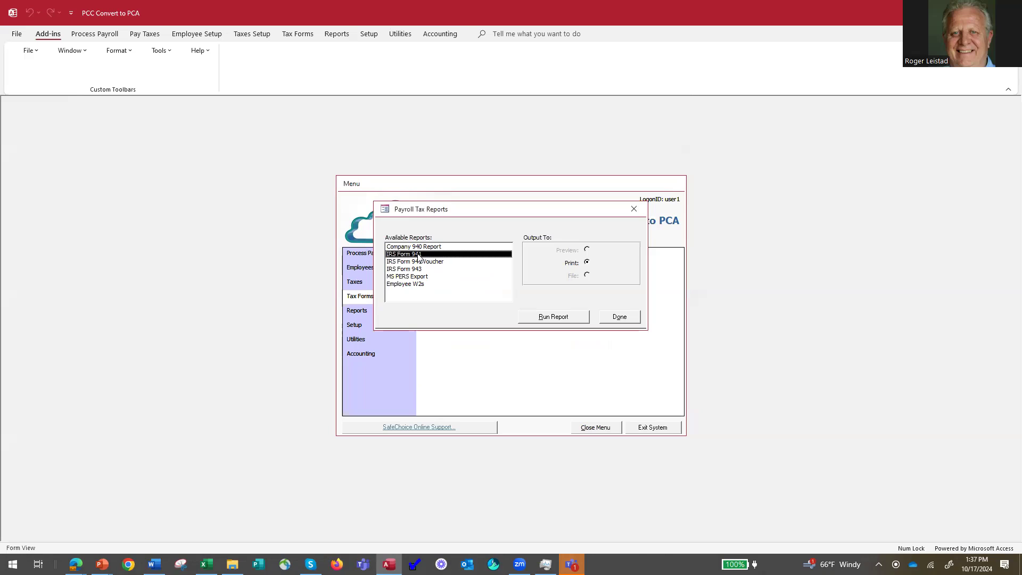
pyautogui.click(551, 316)
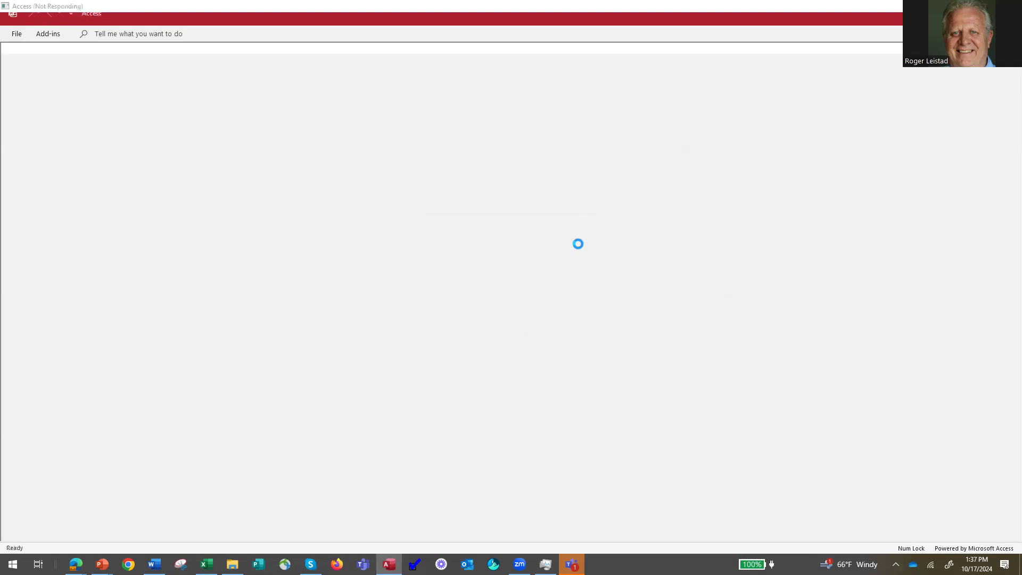
# Select Quarter 3 (July–September) 2024 for Form 941.
pyautogui.click(572, 197)
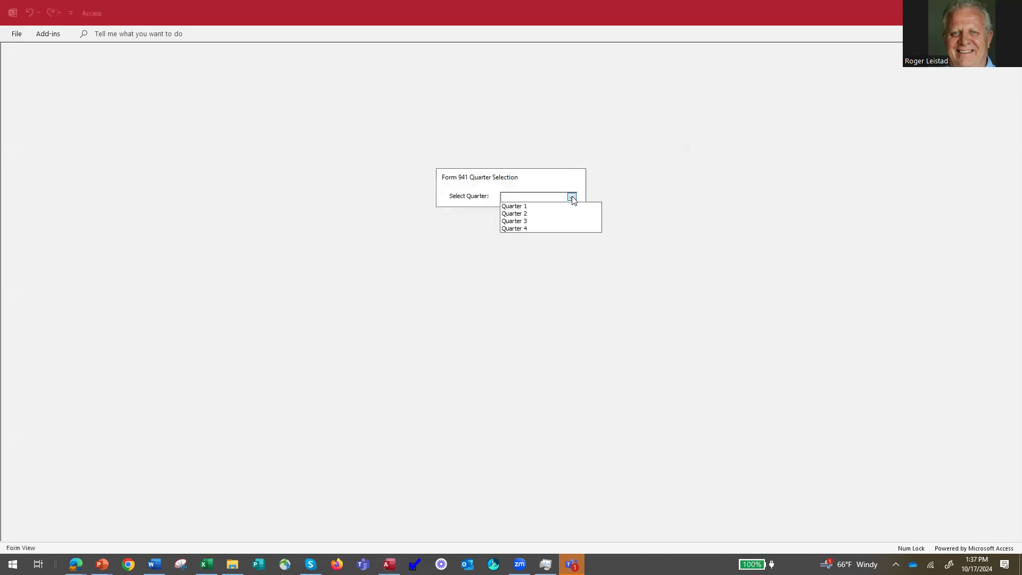
pyautogui.click(538, 221)
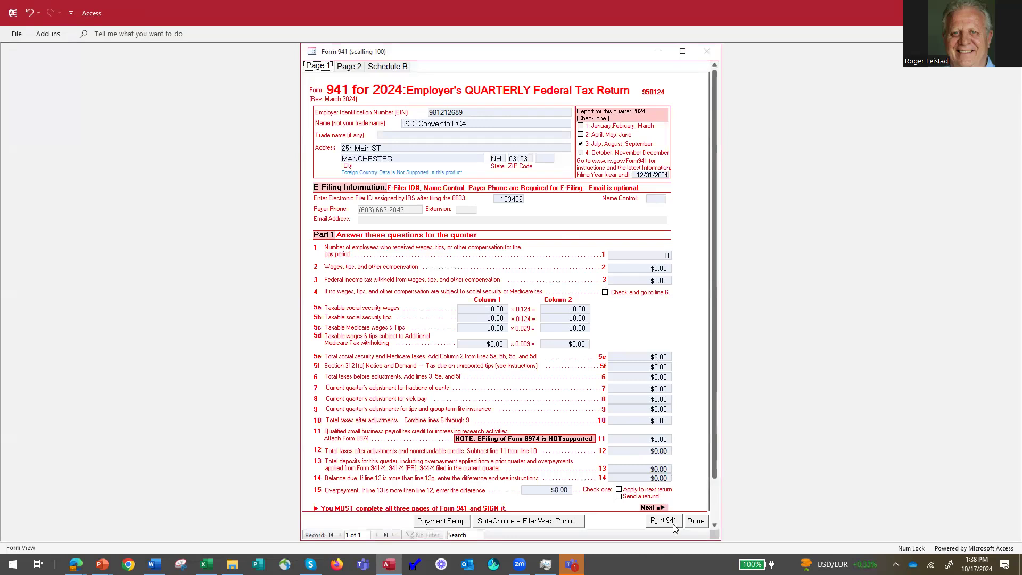
# Close the empty Form 941 and confirm returning to the Payroll Tax Reports list.
pyautogui.click(698, 526)
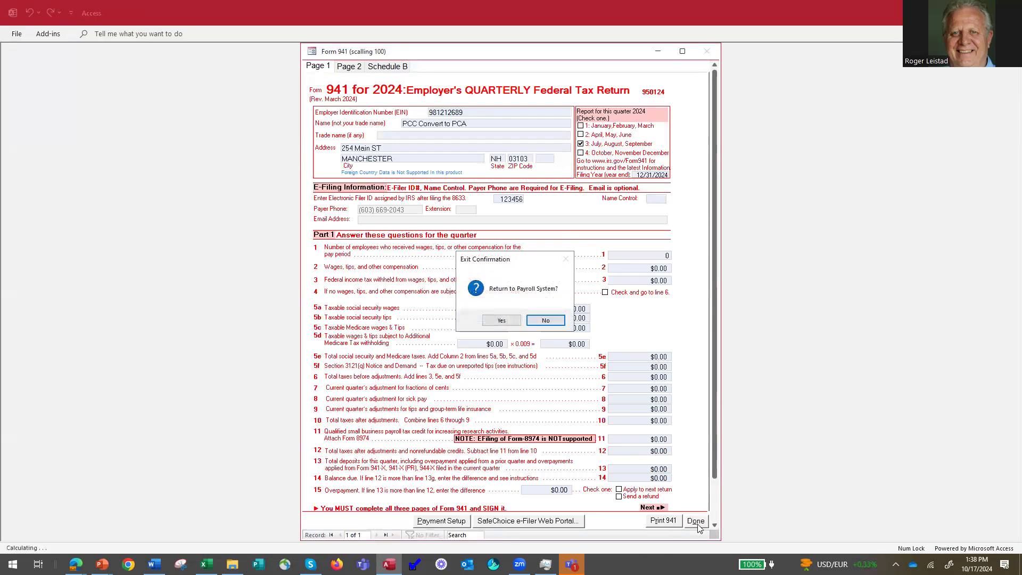
pyautogui.click(501, 320)
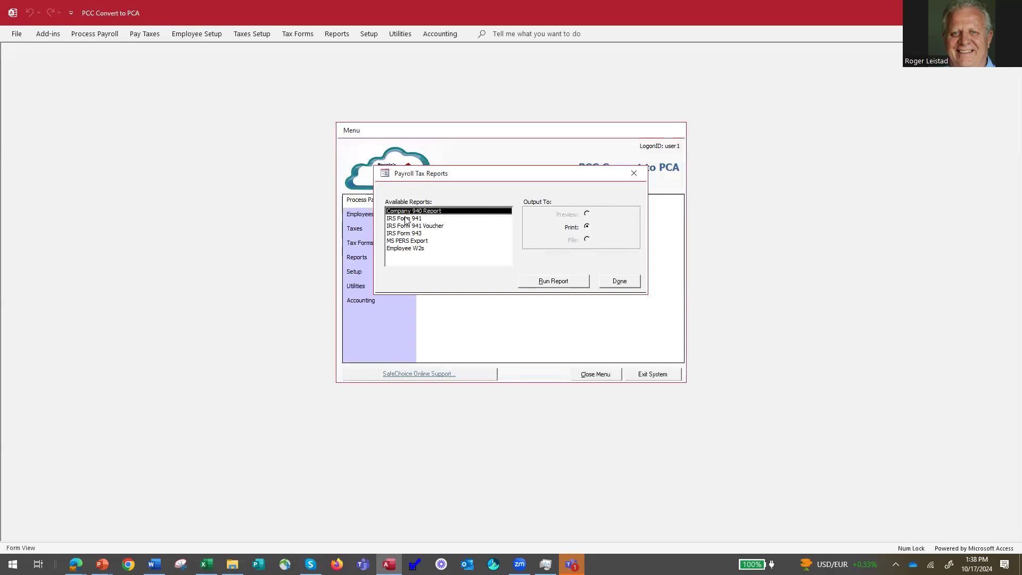
# Run the IRS Form 941 report for Quarter 1 of 2024 and confirm proceeding.
pyautogui.click(405, 218)
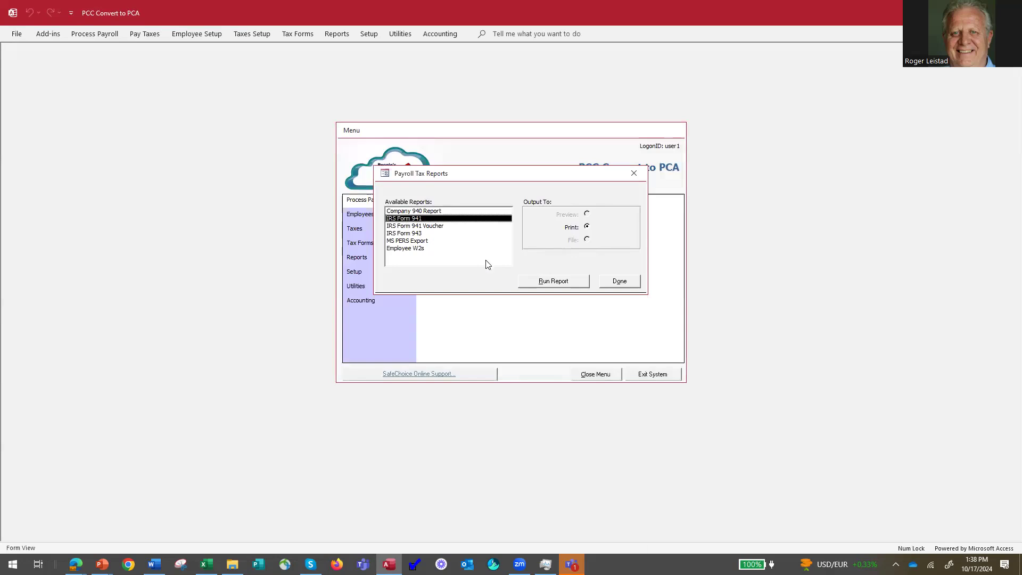
pyautogui.click(558, 285)
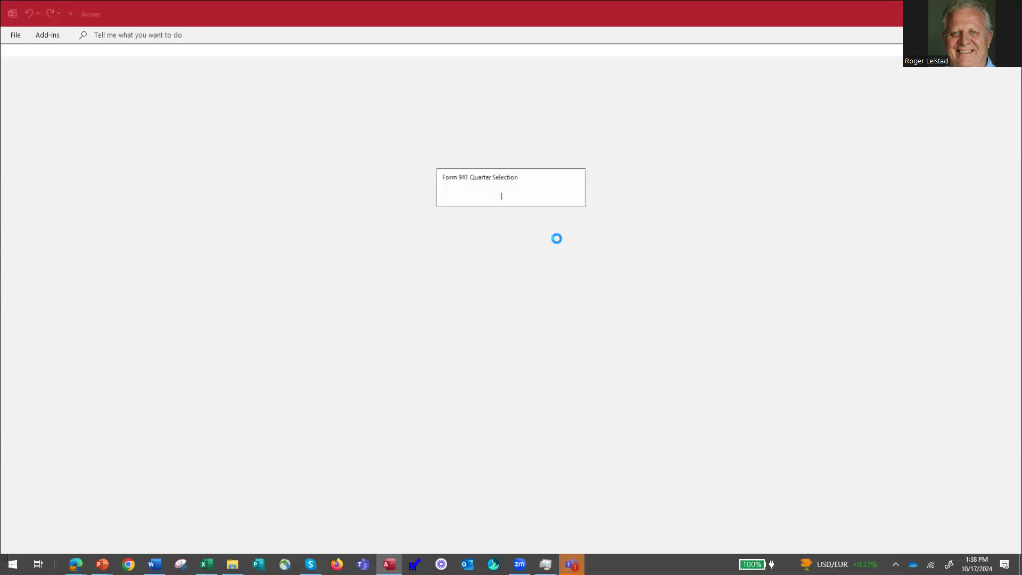
pyautogui.click(572, 197)
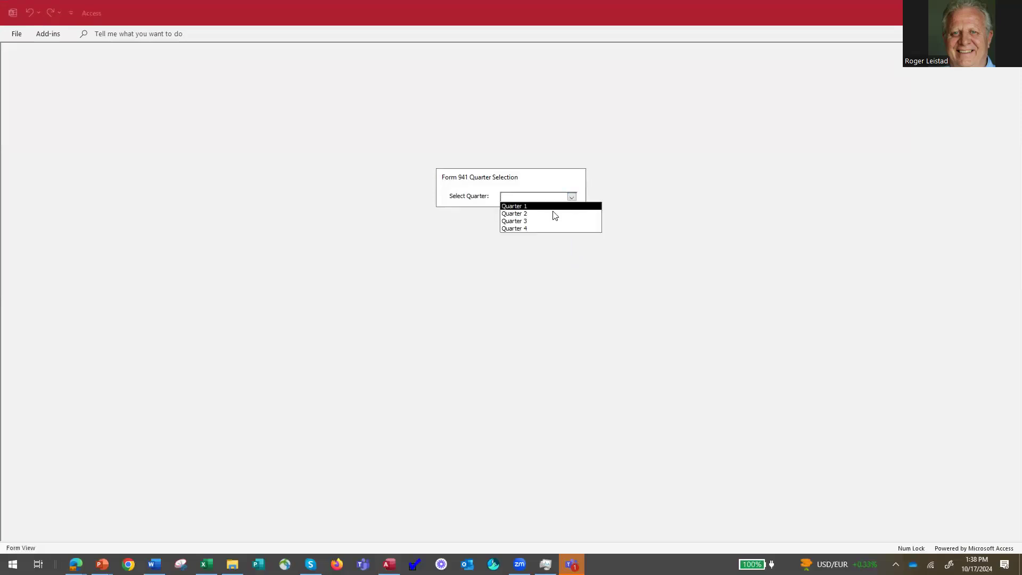
pyautogui.click(547, 207)
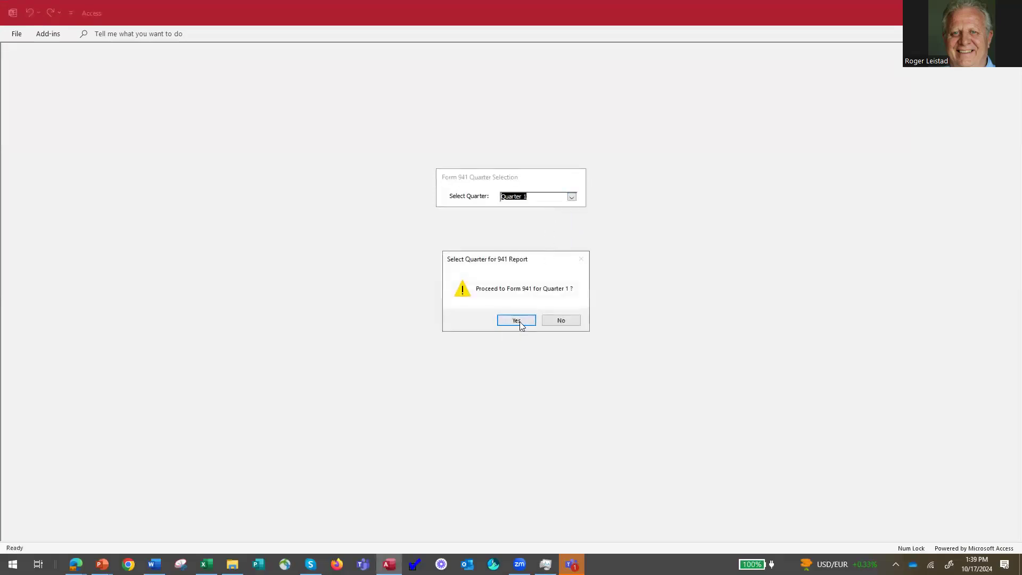
pyautogui.click(520, 321)
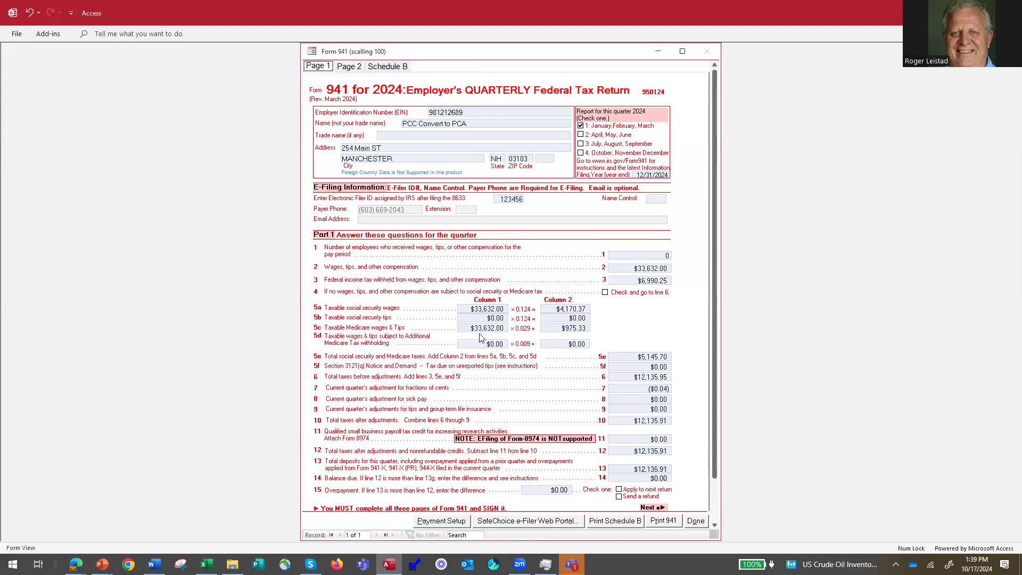
pyautogui.click(346, 68)
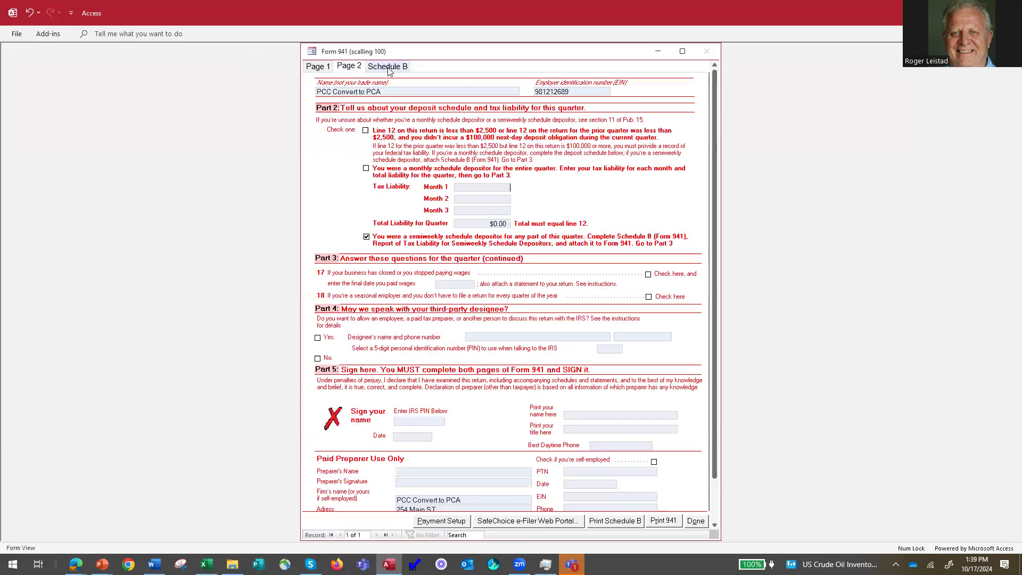
pyautogui.click(388, 67)
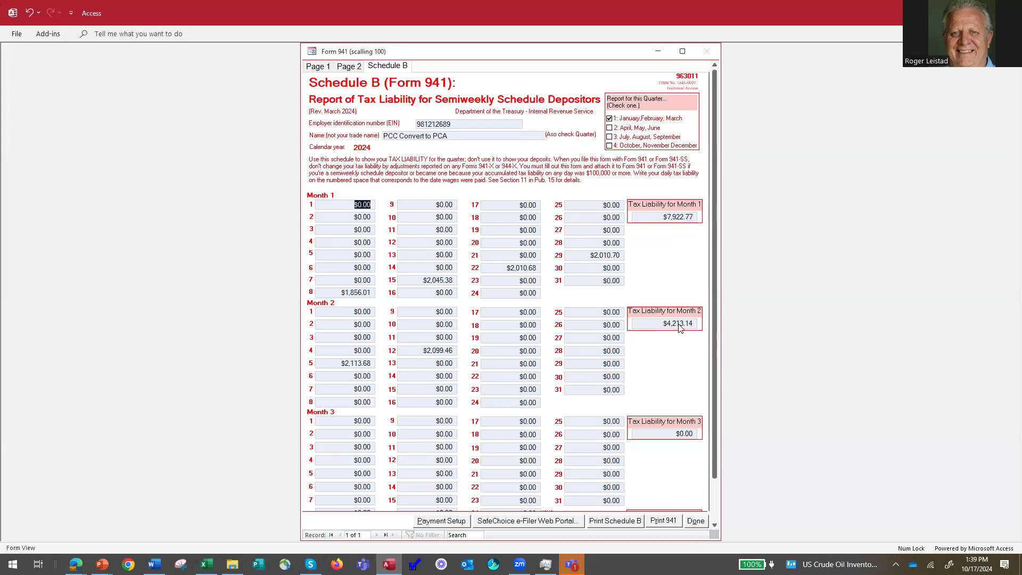
pyautogui.click(345, 67)
pyautogui.click(321, 67)
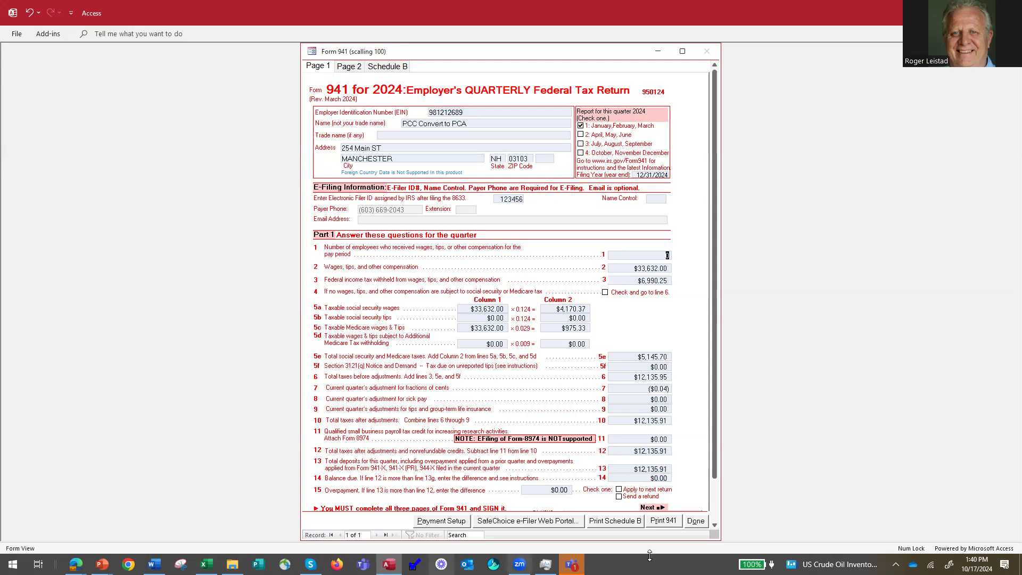
# Print-preview Form 941 with Schedule B, then close it and return to the payroll system.
pyautogui.click(663, 520)
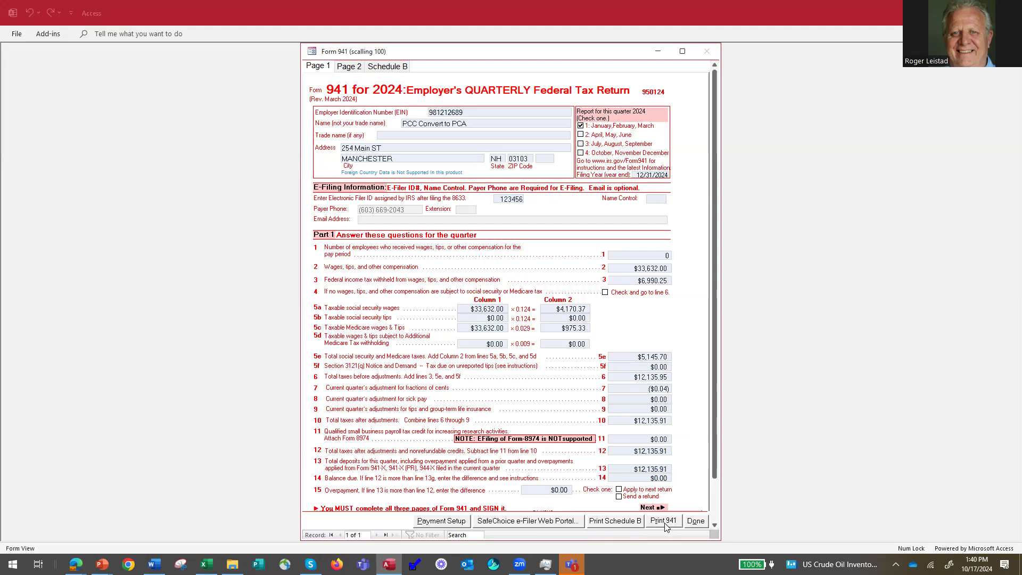
pyautogui.click(527, 315)
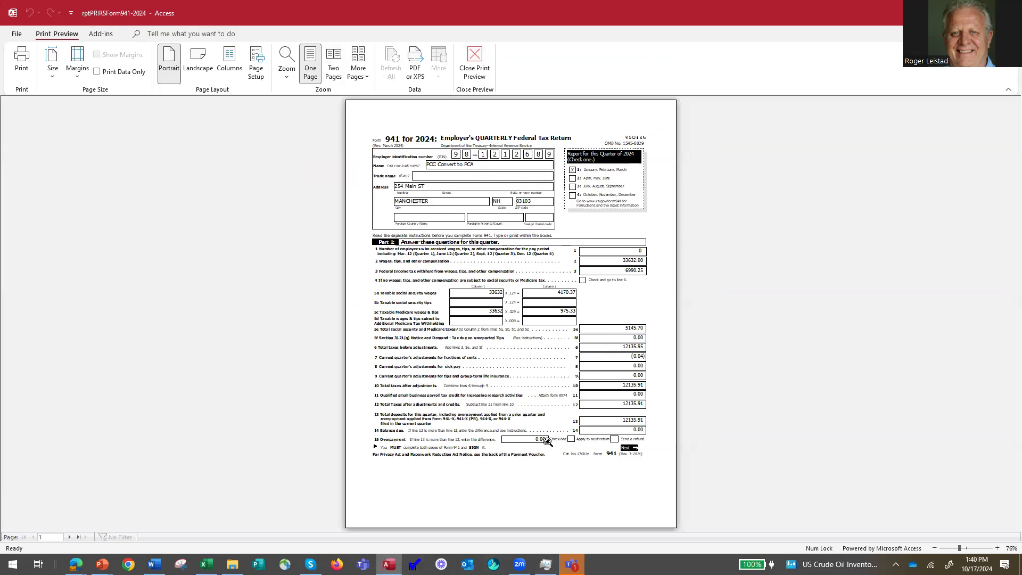
pyautogui.click(475, 62)
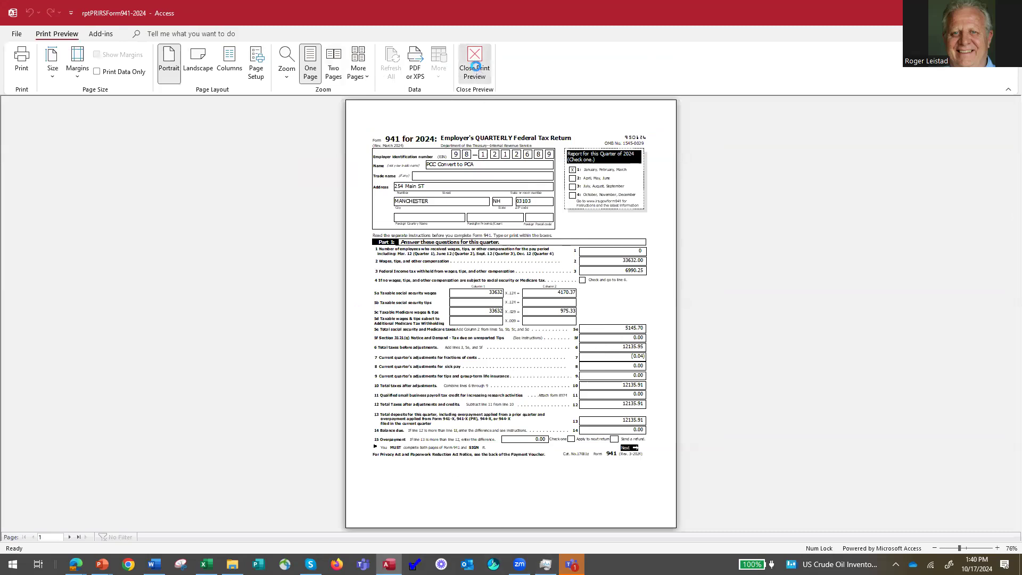
pyautogui.click(395, 523)
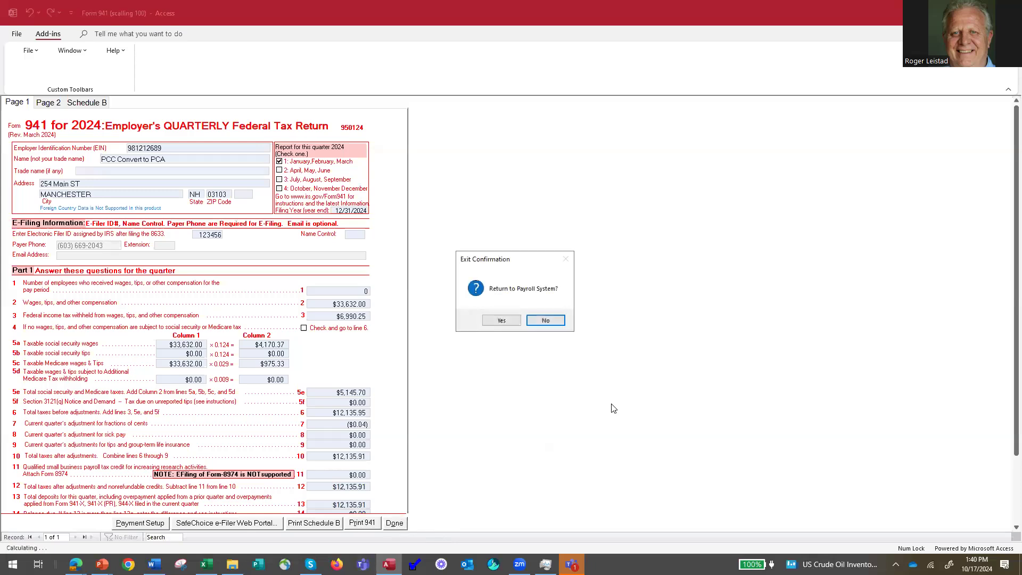
pyautogui.click(504, 322)
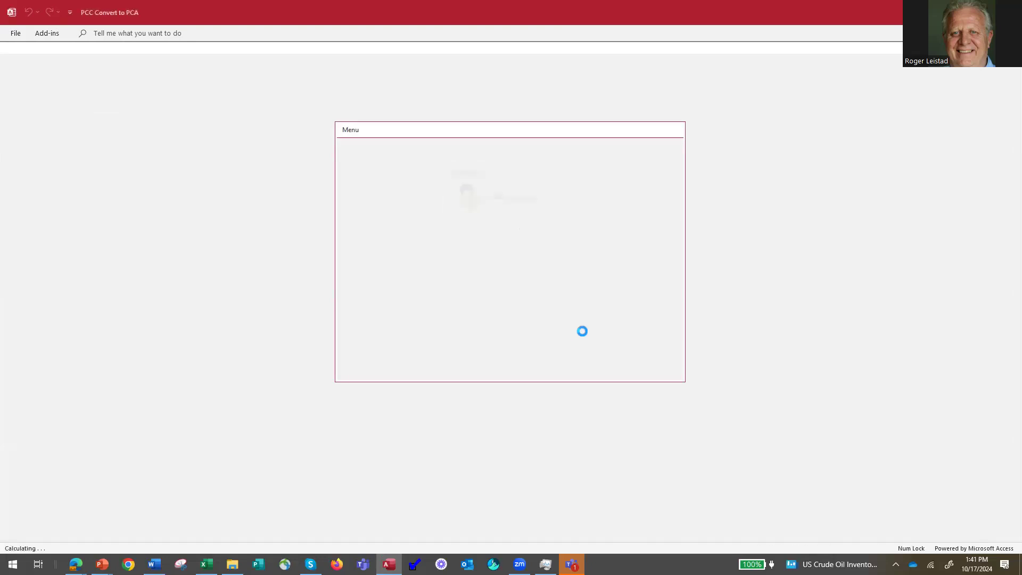
# Dismiss the reports dialog and select the Employee Payroll Summary under General Reports.
pyautogui.click(620, 281)
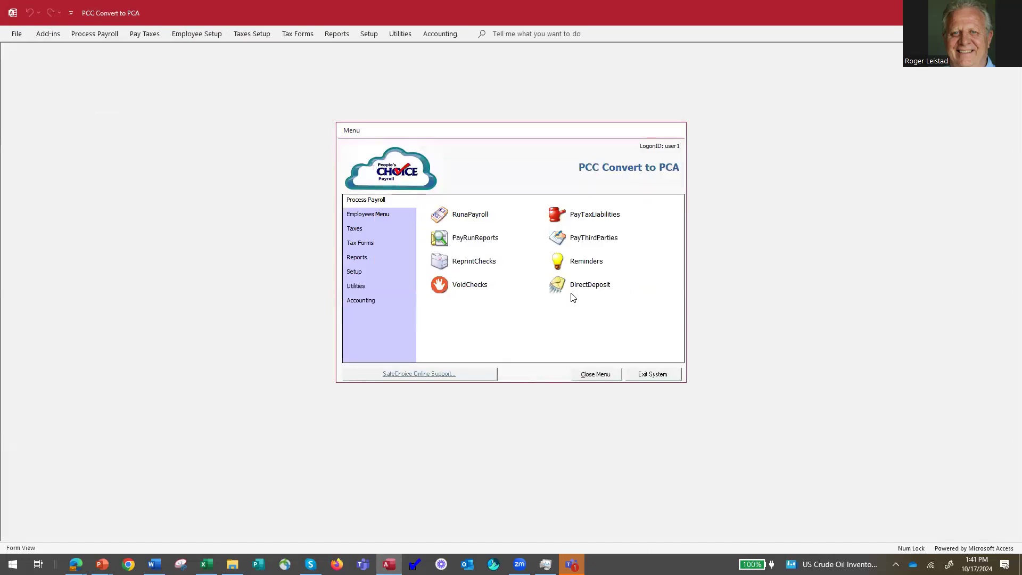
pyautogui.click(356, 258)
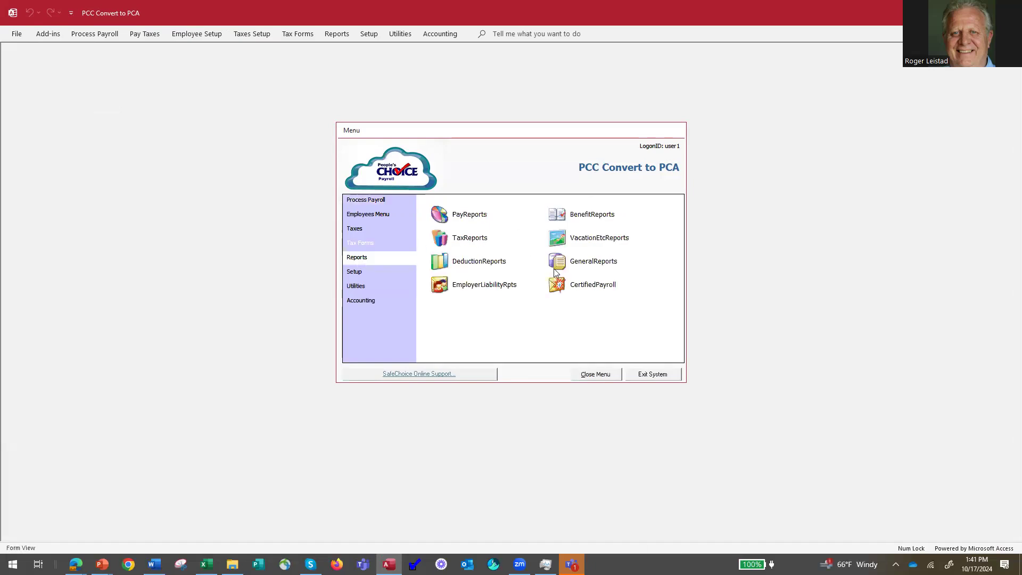
pyautogui.click(556, 263)
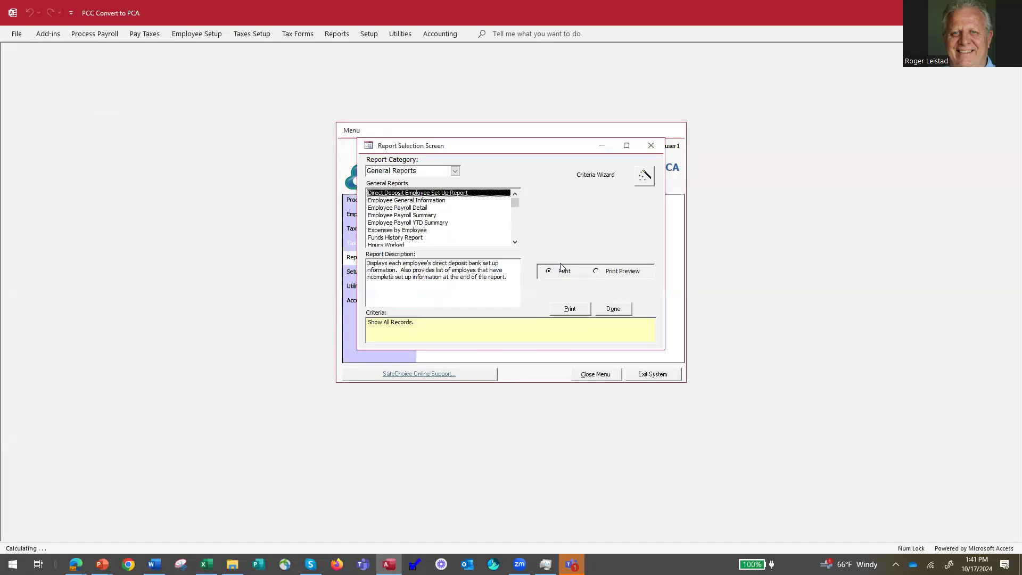
pyautogui.click(424, 215)
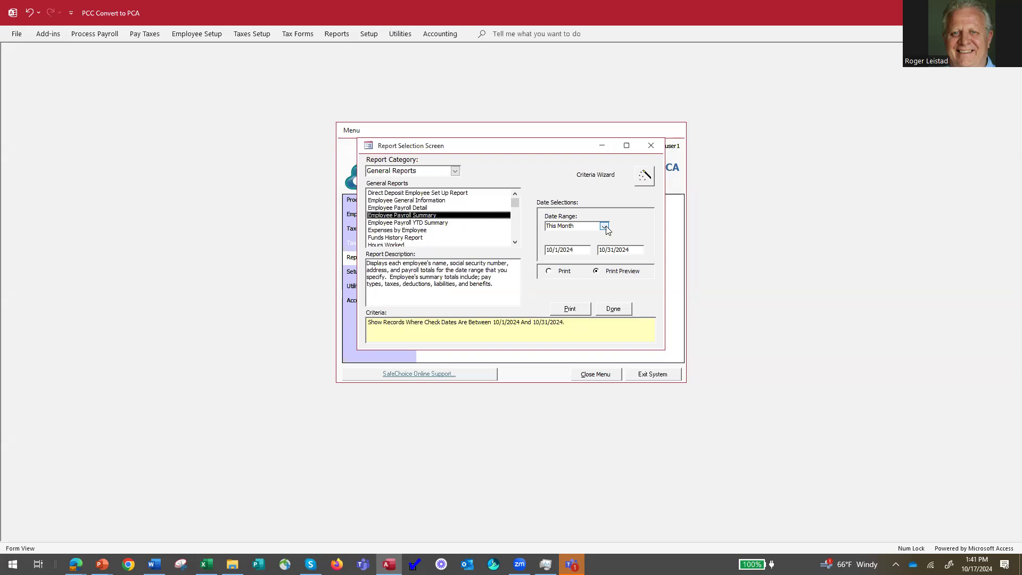
# Set the date range to This Year ending 3/31/2024 and preview the report.
pyautogui.click(605, 226)
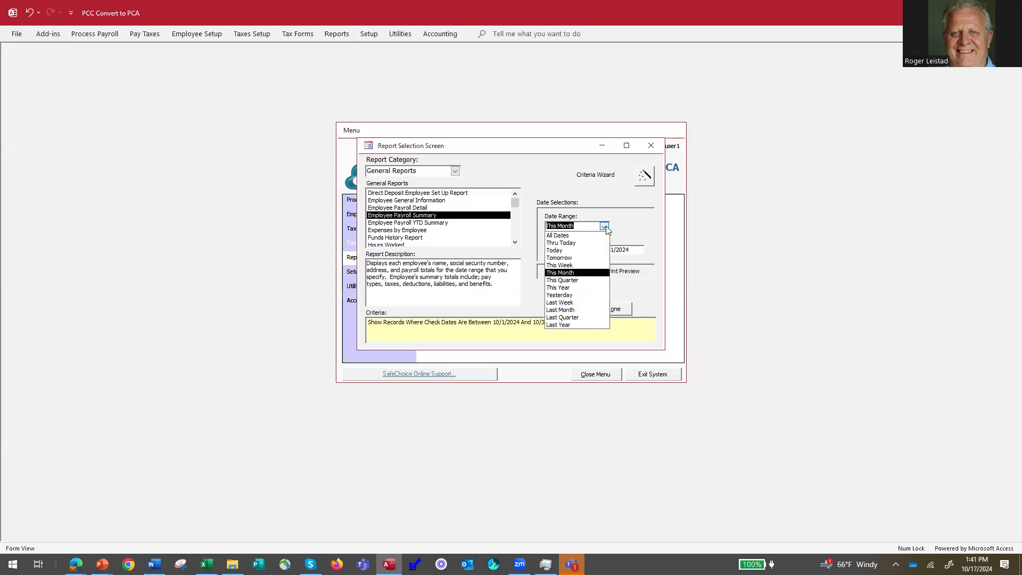
pyautogui.click(577, 281)
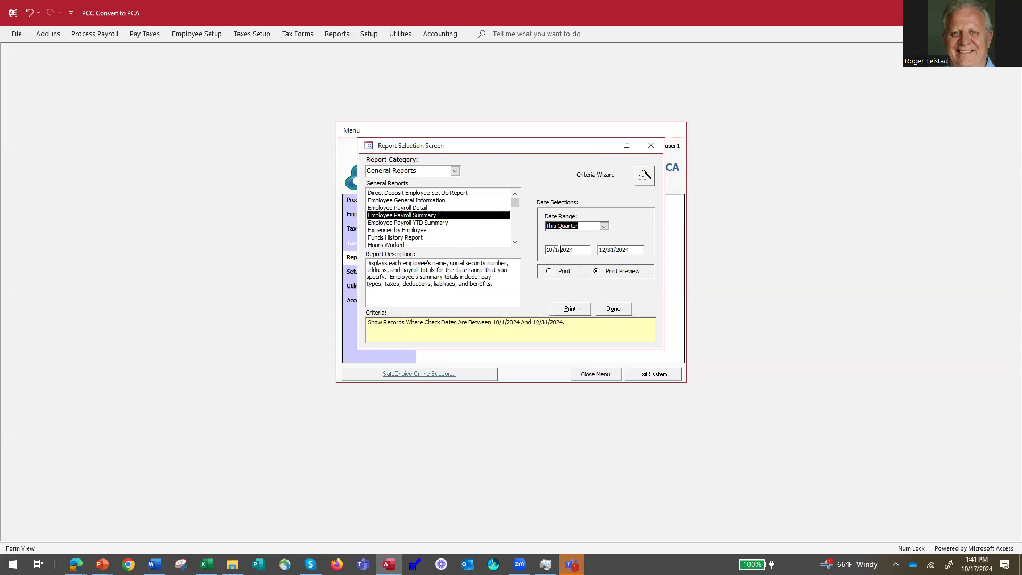
pyautogui.click(602, 228)
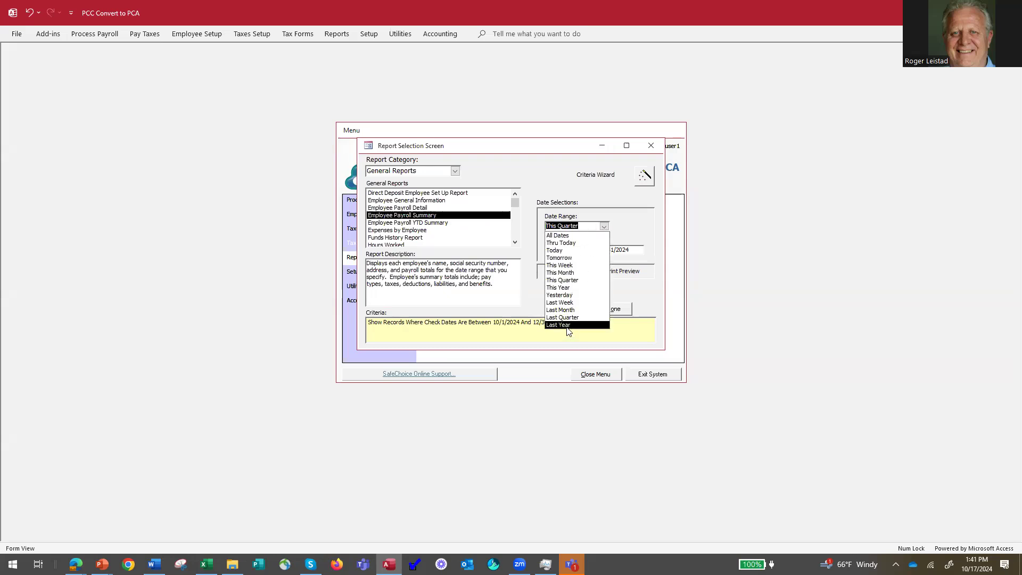
pyautogui.click(566, 288)
pyautogui.click(600, 251)
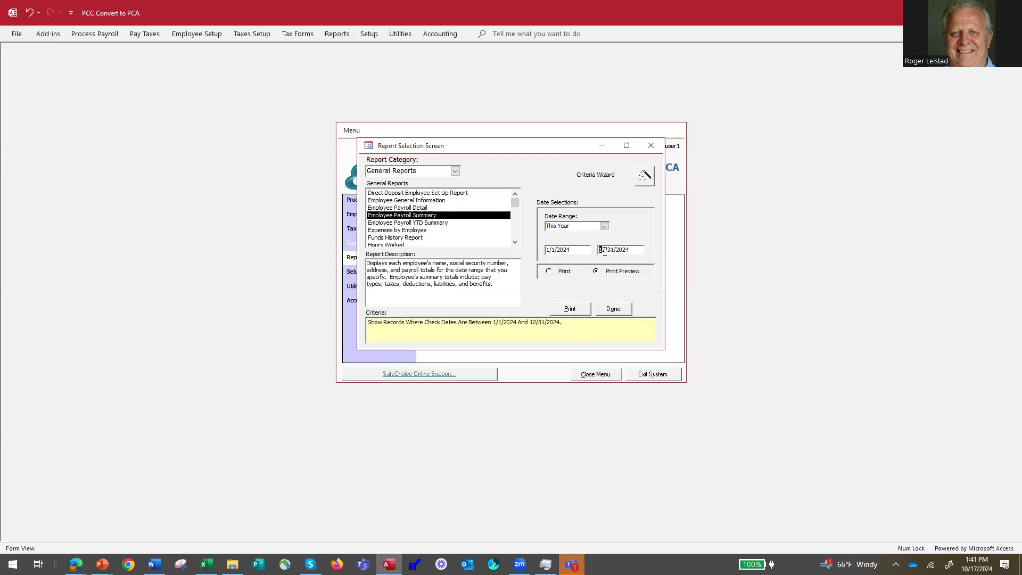
pyautogui.write('3')
pyautogui.click(587, 249)
pyautogui.click(570, 310)
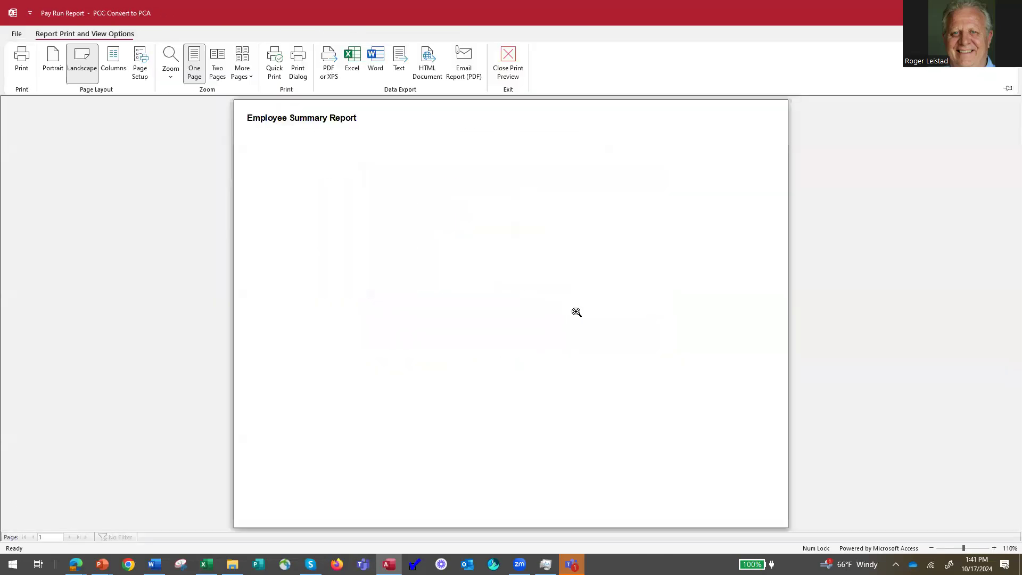
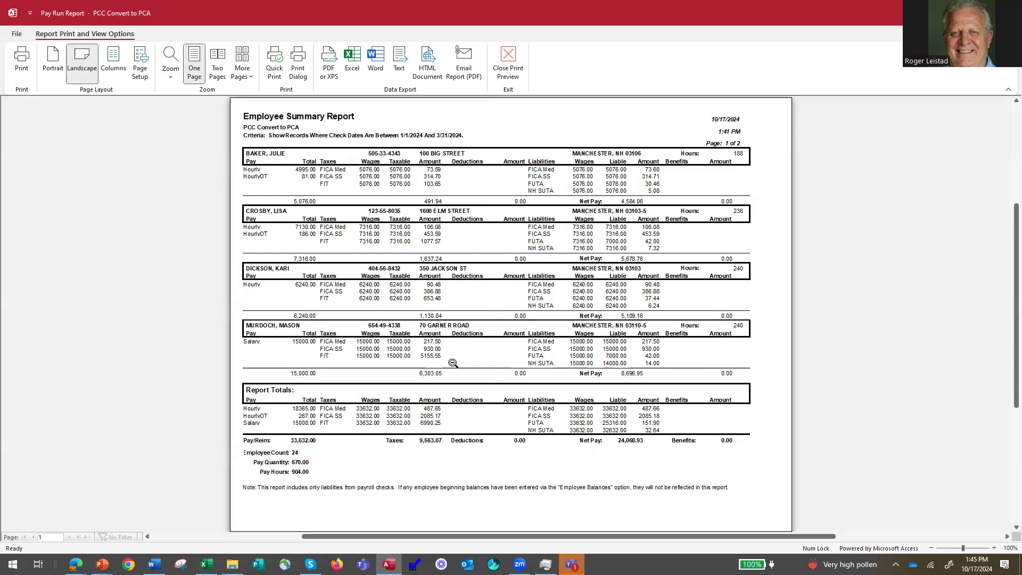
# Close the Employee Summary Report preview to get back to the Report Selection Screen.
pyautogui.click(509, 63)
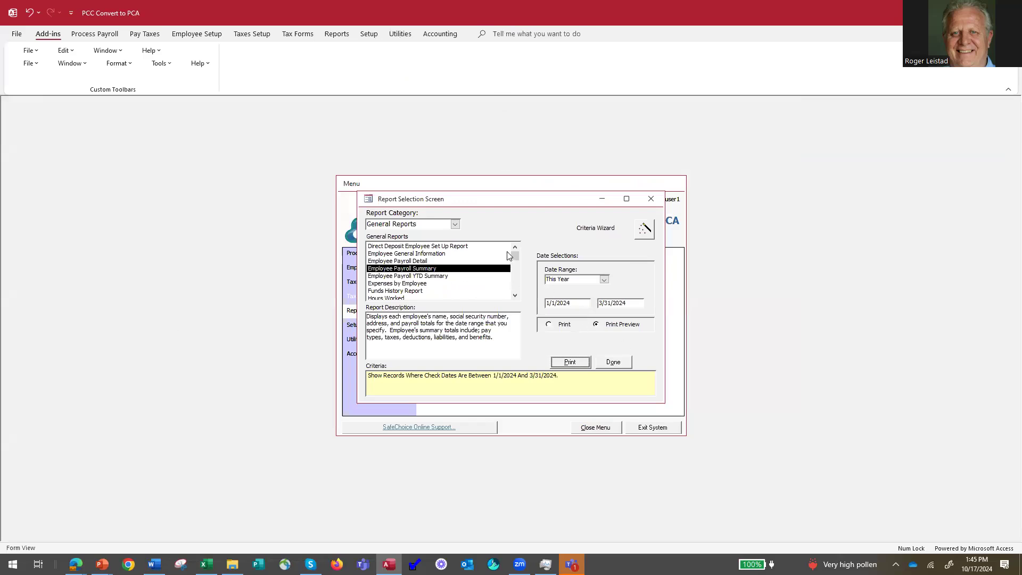
# Preview the Employer 941 Liability Report for 1/1/2024–3/31/2024 and zoom into the page-2 run totals.
pyautogui.click(455, 225)
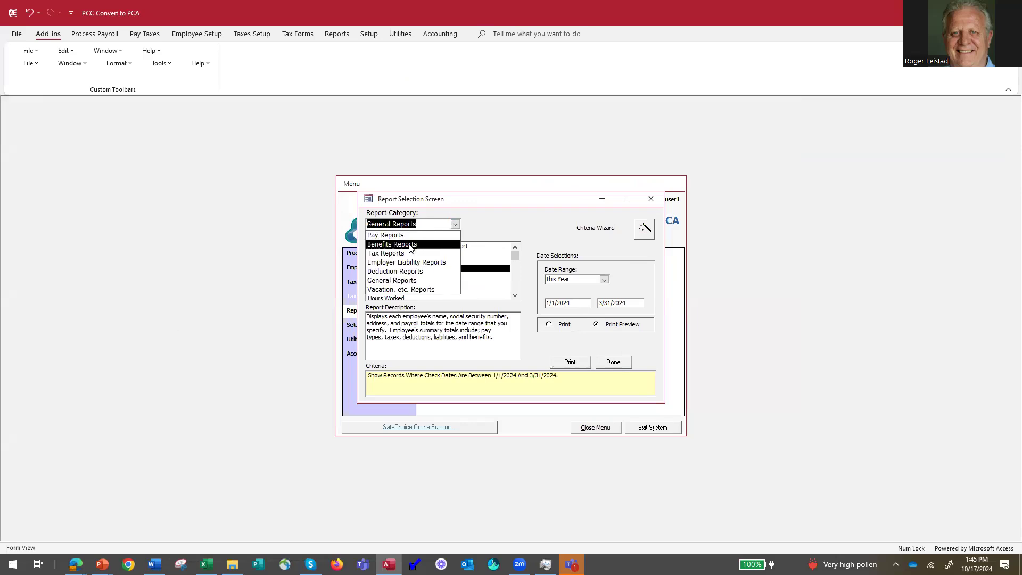
pyautogui.click(415, 262)
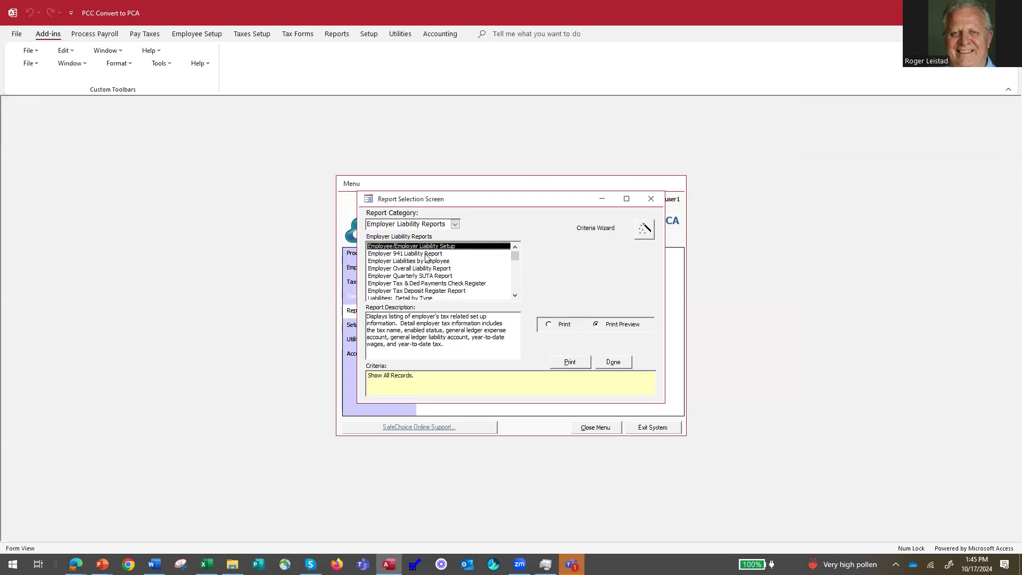
pyautogui.click(425, 254)
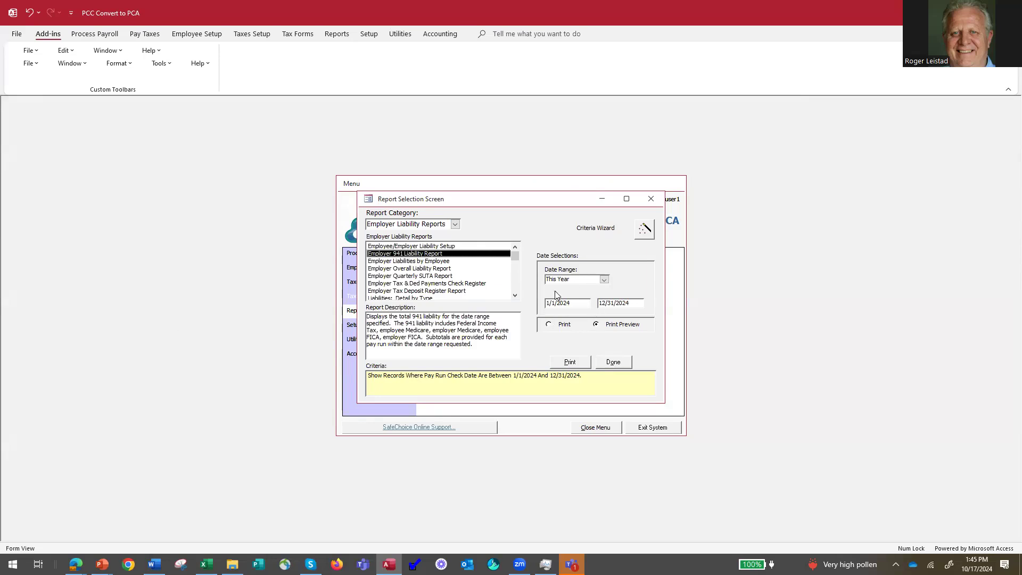
pyautogui.click(604, 279)
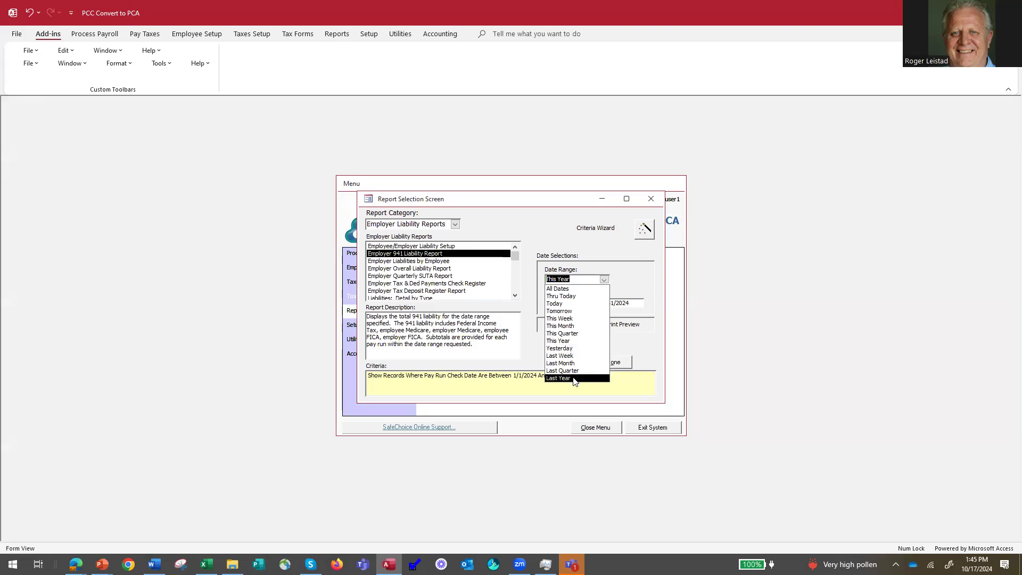
pyautogui.click(569, 341)
pyautogui.click(601, 303)
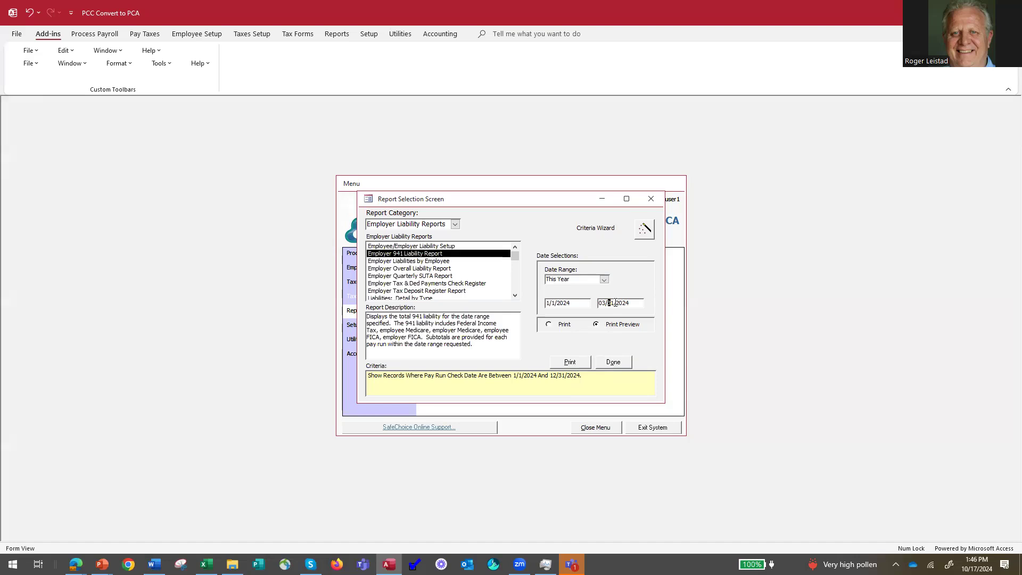
pyautogui.click(571, 363)
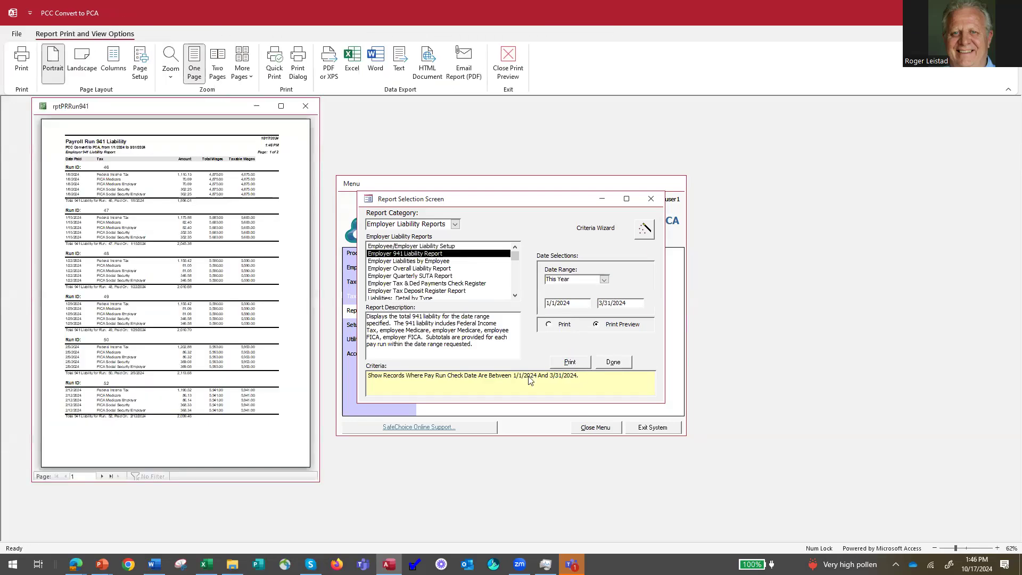
pyautogui.click(102, 476)
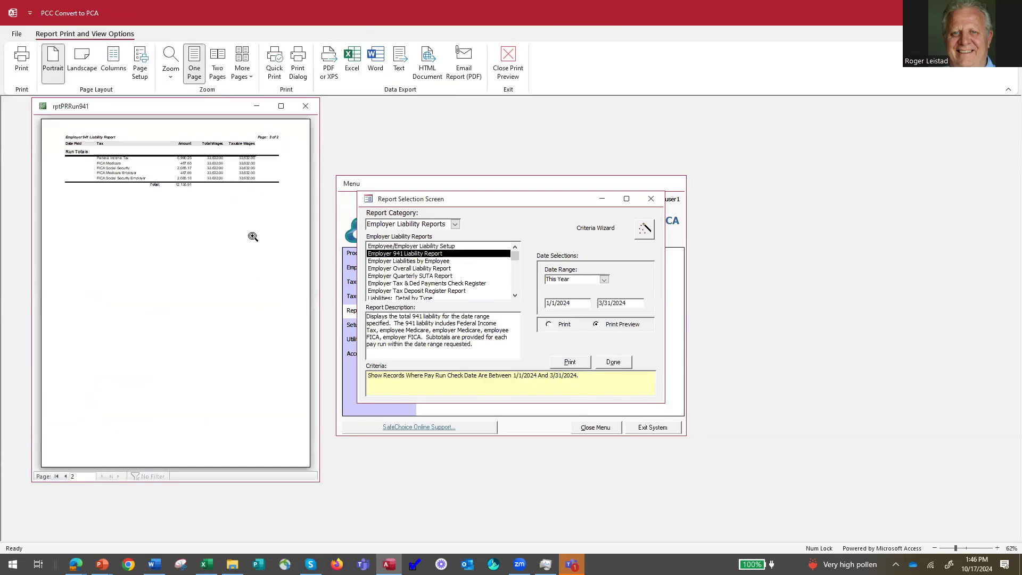
pyautogui.click(257, 180)
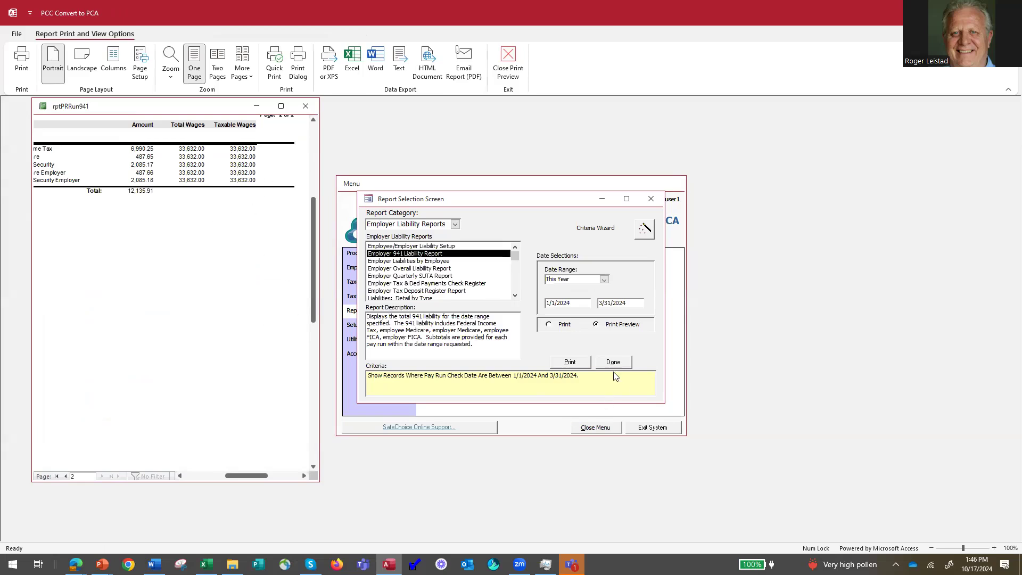
# Pick the Employer Overall Liability Report, recheck the 941 preview totals, and edit the end date.
pyautogui.click(438, 262)
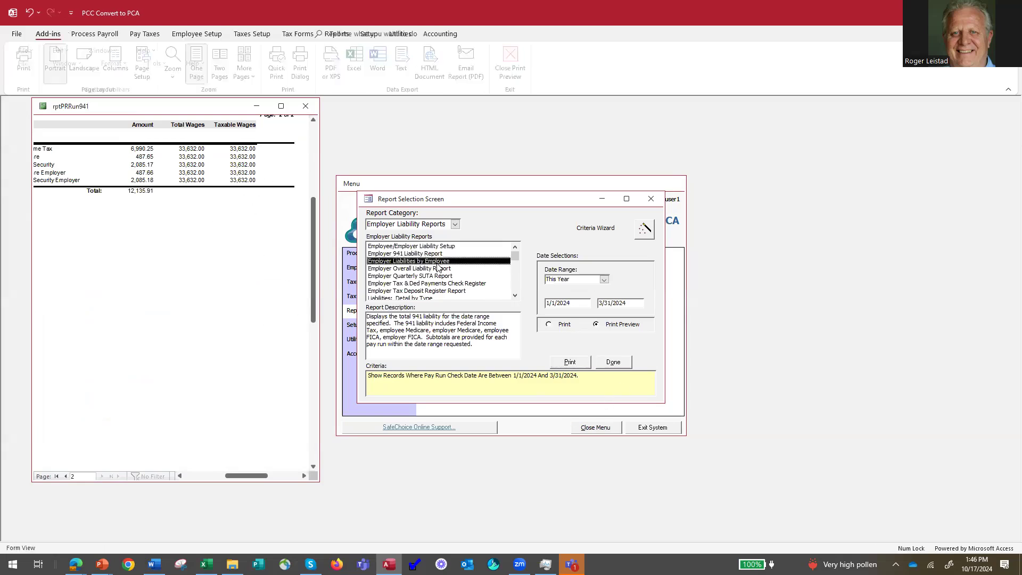
pyautogui.click(431, 269)
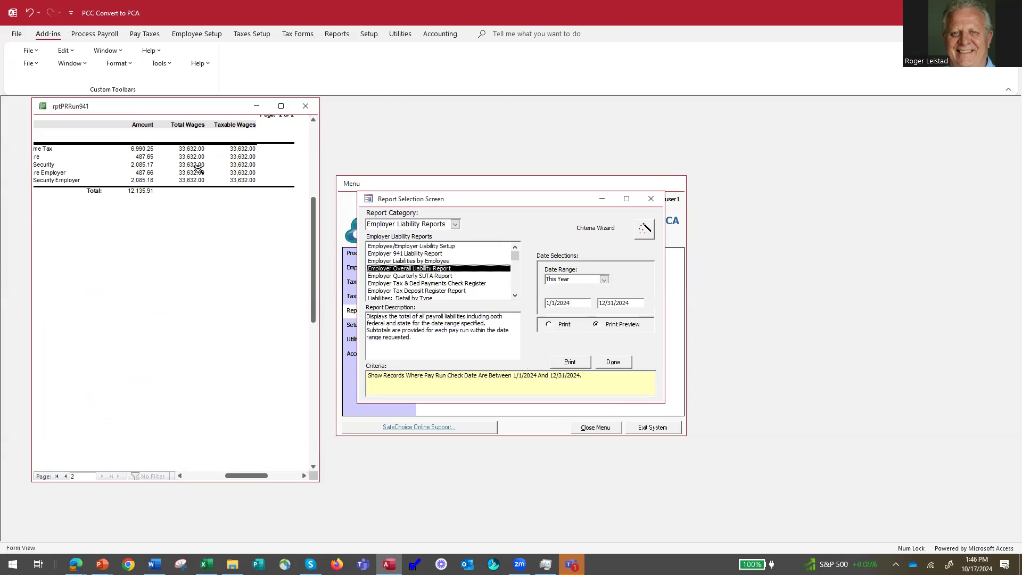
pyautogui.click(104, 171)
pyautogui.click(117, 168)
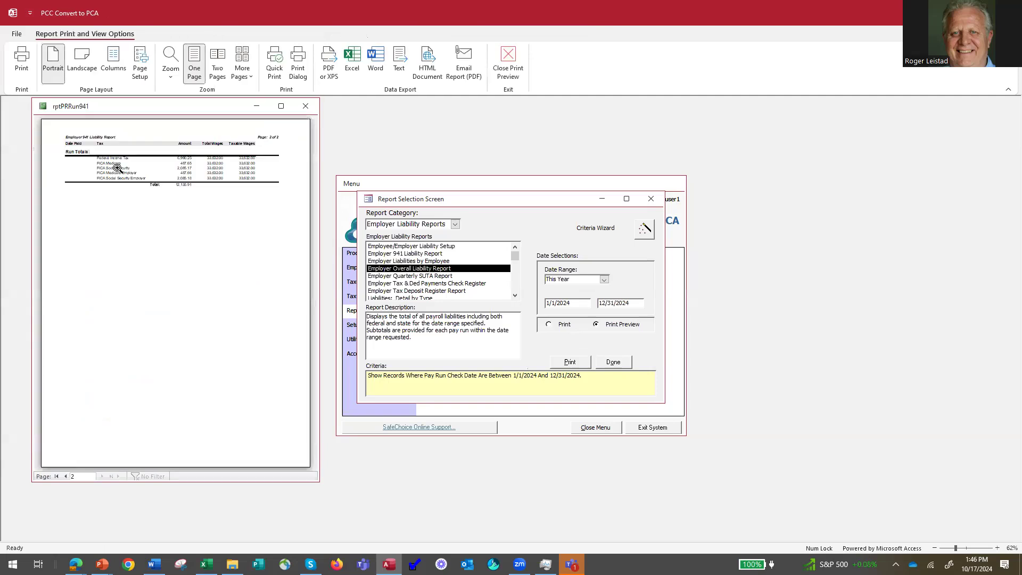
pyautogui.click(120, 173)
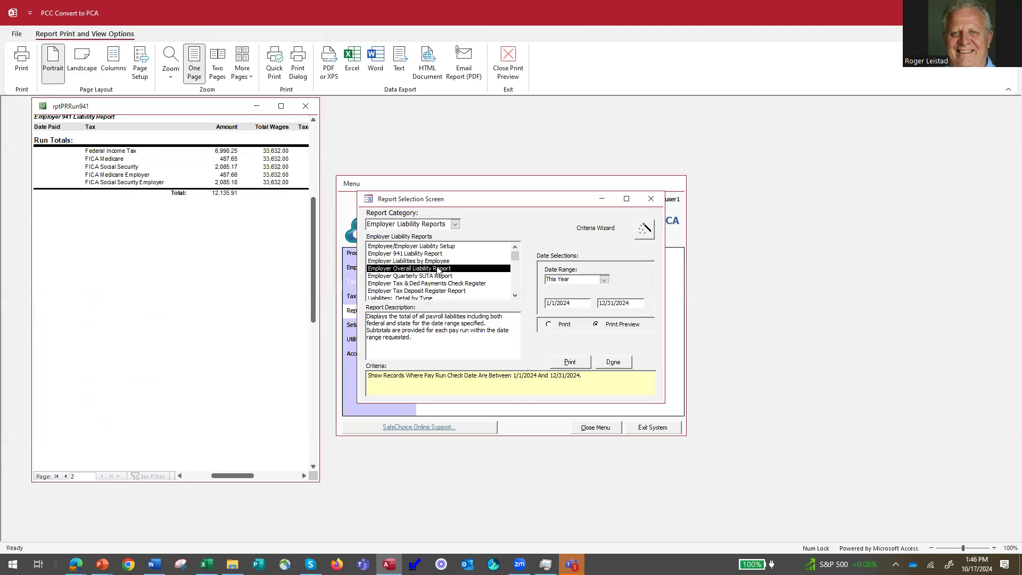
pyautogui.click(604, 303)
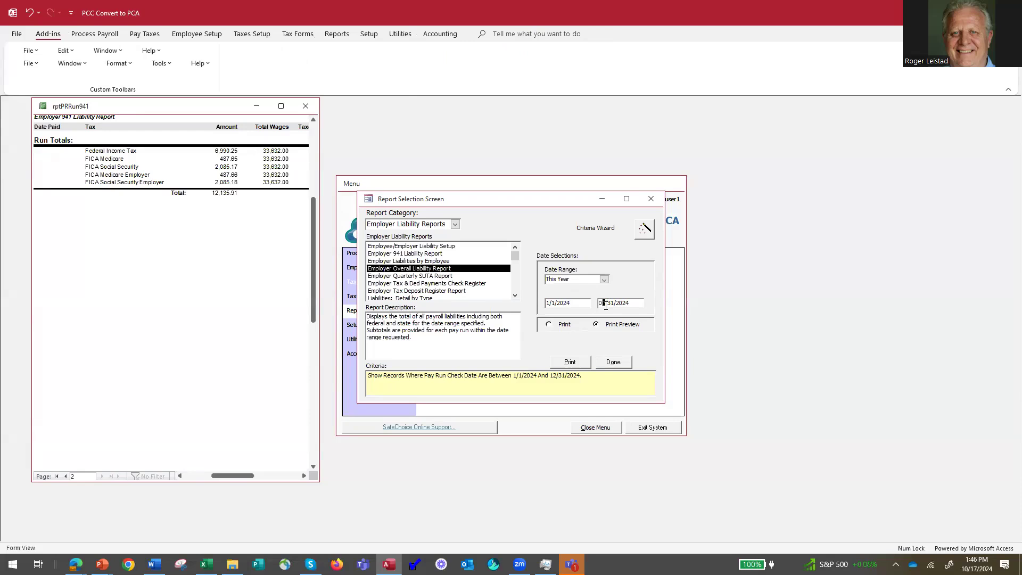
pyautogui.press('Return')
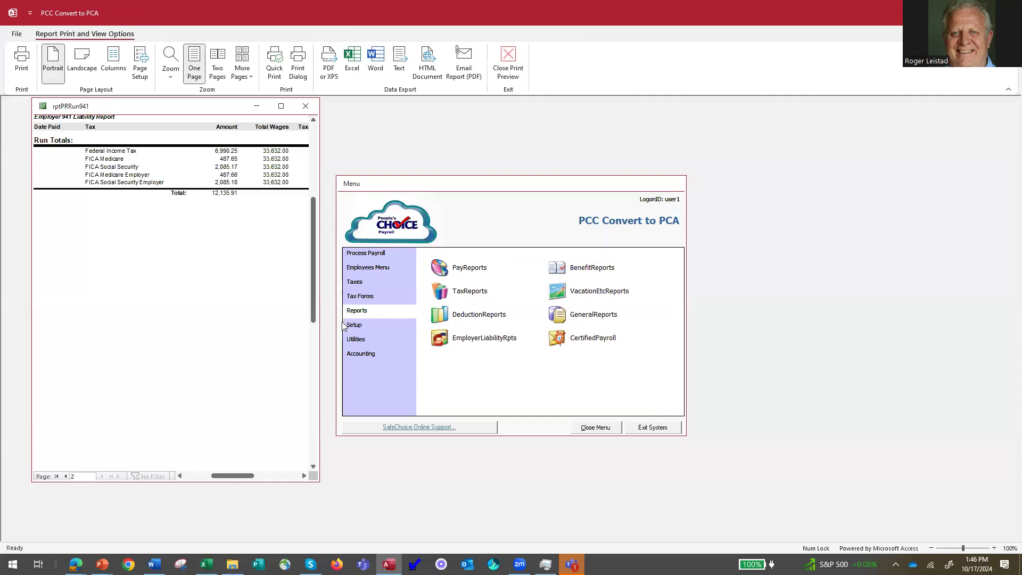
# Reselect the Employer Overall Liability Report with a This Year date range and preview it.
pyautogui.click(364, 314)
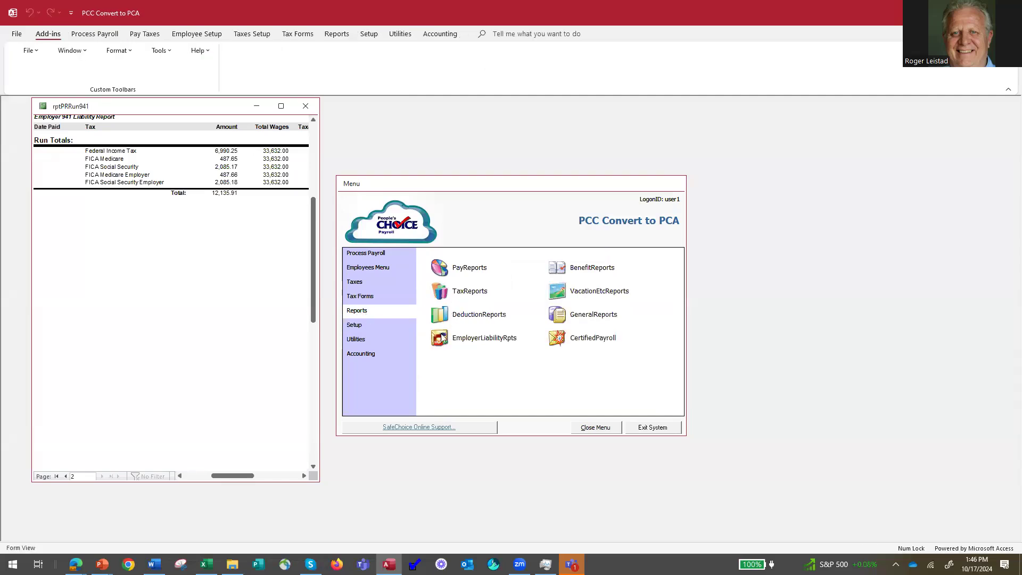
pyautogui.click(447, 337)
pyautogui.click(416, 251)
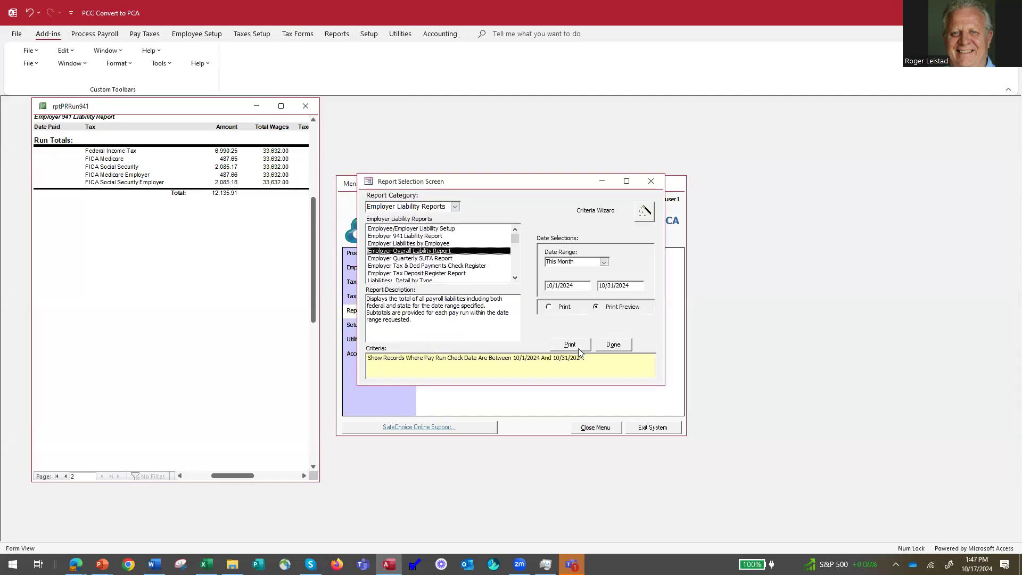
pyautogui.click(605, 262)
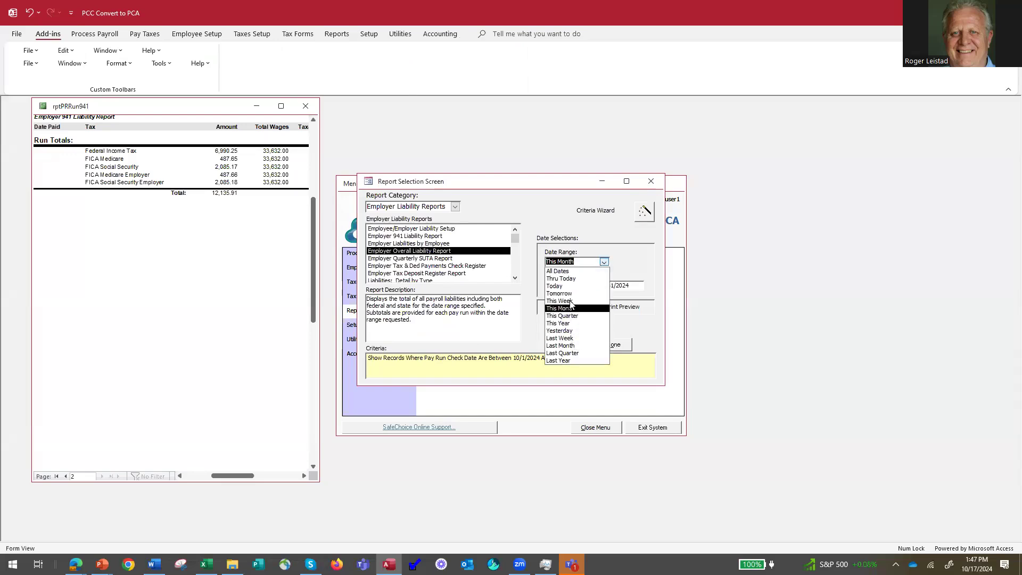
pyautogui.click(558, 323)
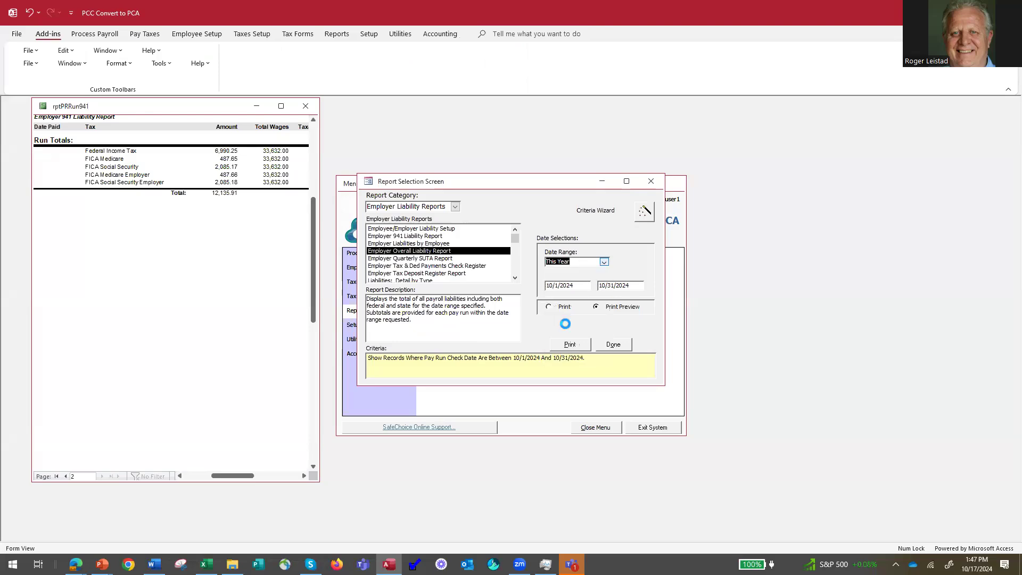
pyautogui.click(571, 345)
# Review the overall liability preview's second page and 12,320.45 total, then close it.
pyautogui.click(129, 467)
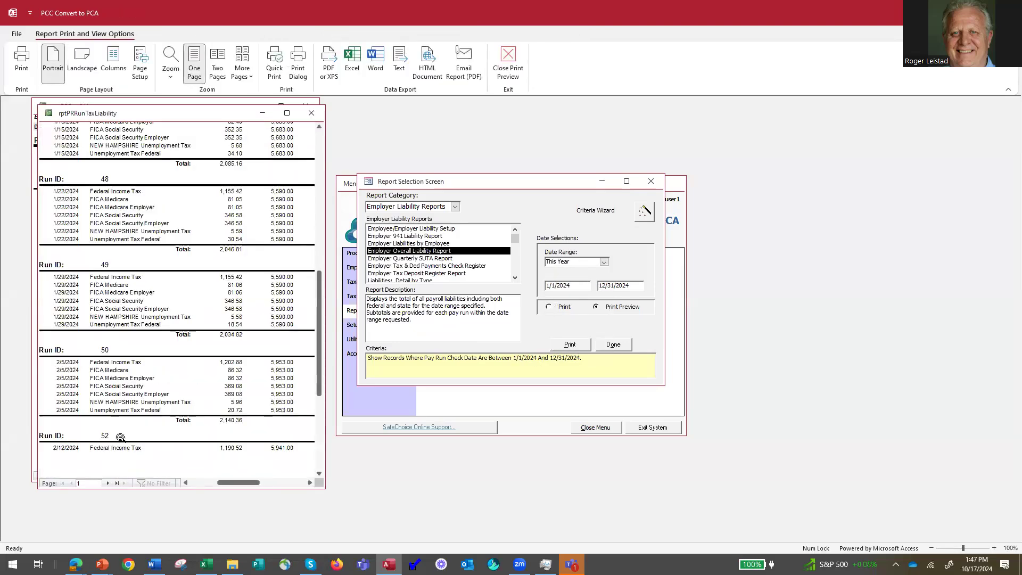
pyautogui.click(117, 484)
pyautogui.click(207, 305)
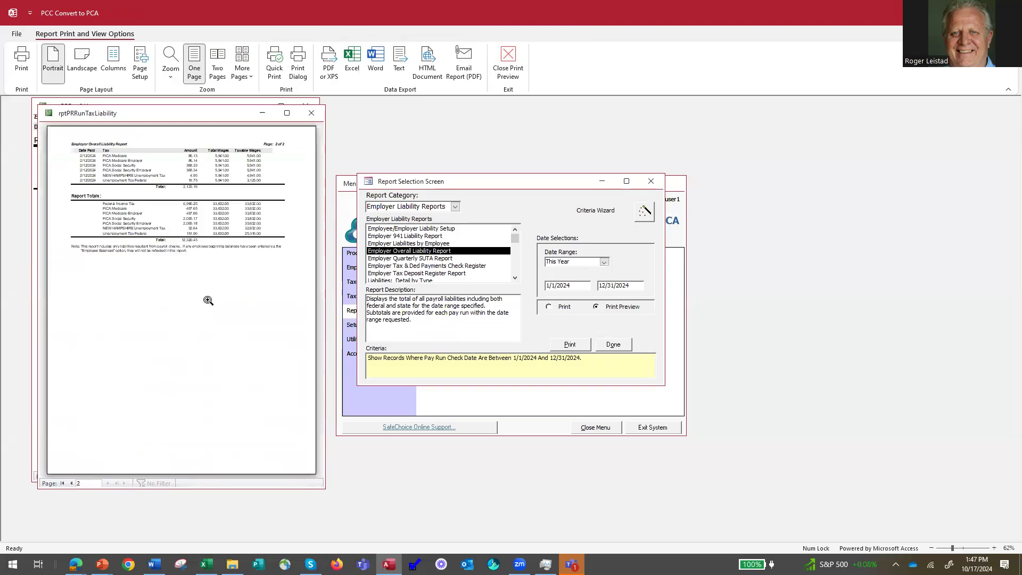
pyautogui.click(225, 232)
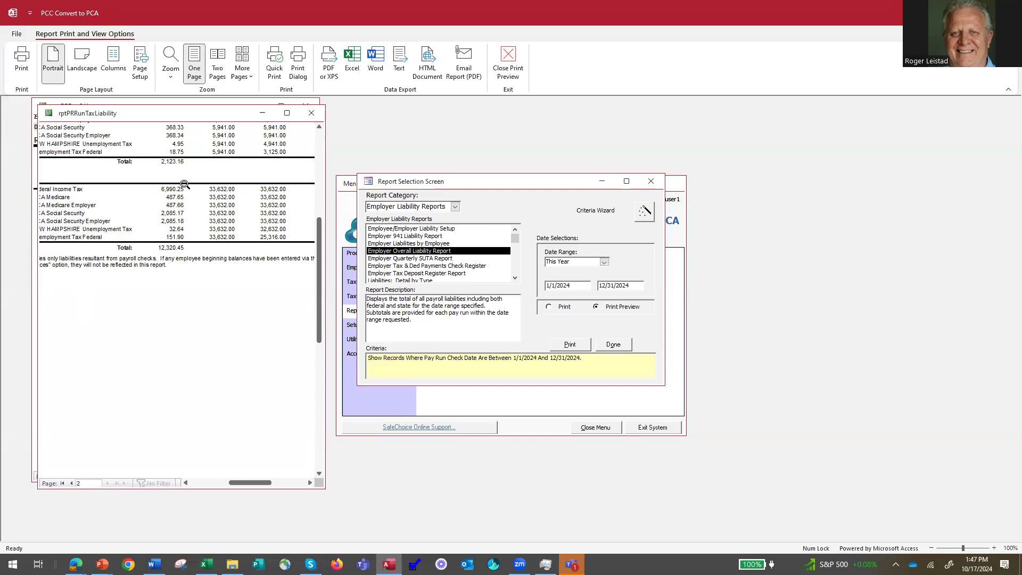
pyautogui.click(311, 113)
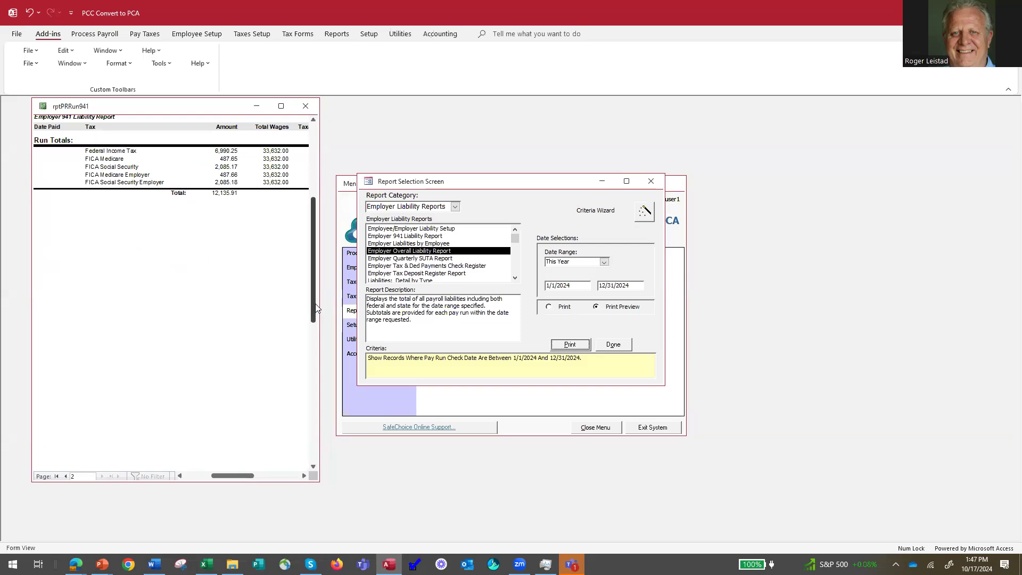
# Preview the Employer Quarterly SUTA Report for New Hampshire and zoom in on its figures.
pyautogui.click(439, 260)
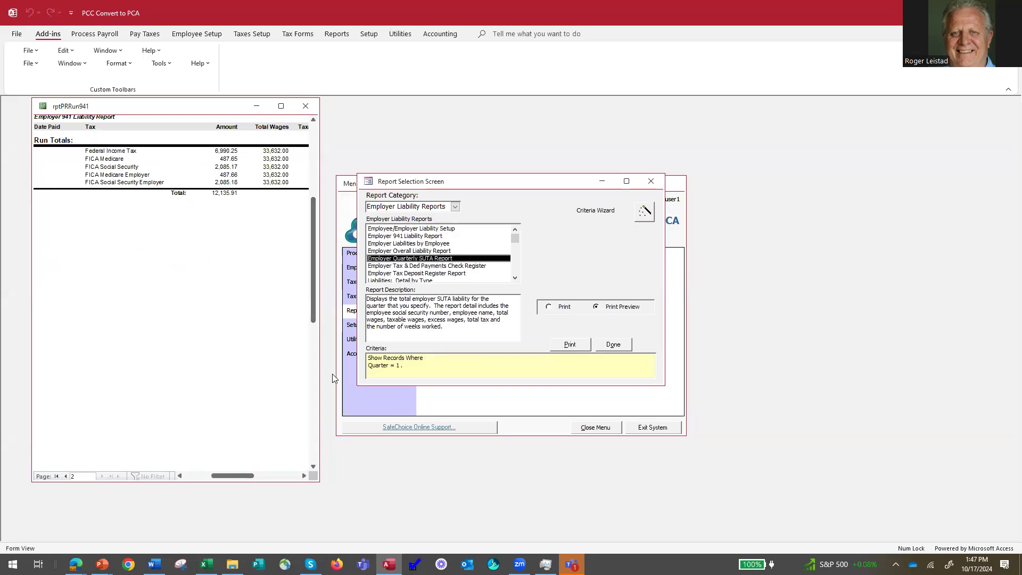
pyautogui.click(570, 344)
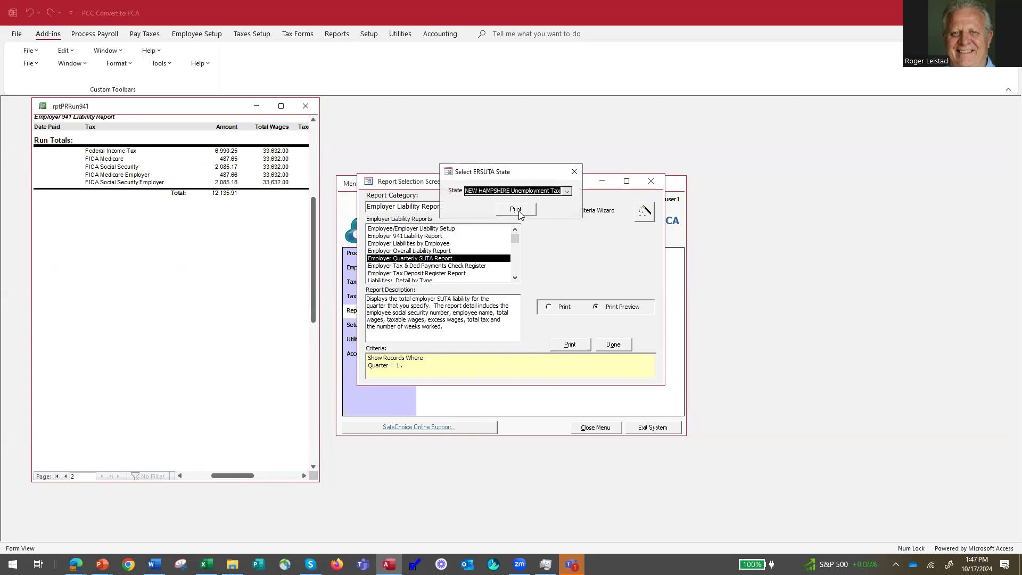
pyautogui.click(516, 210)
pyautogui.click(200, 280)
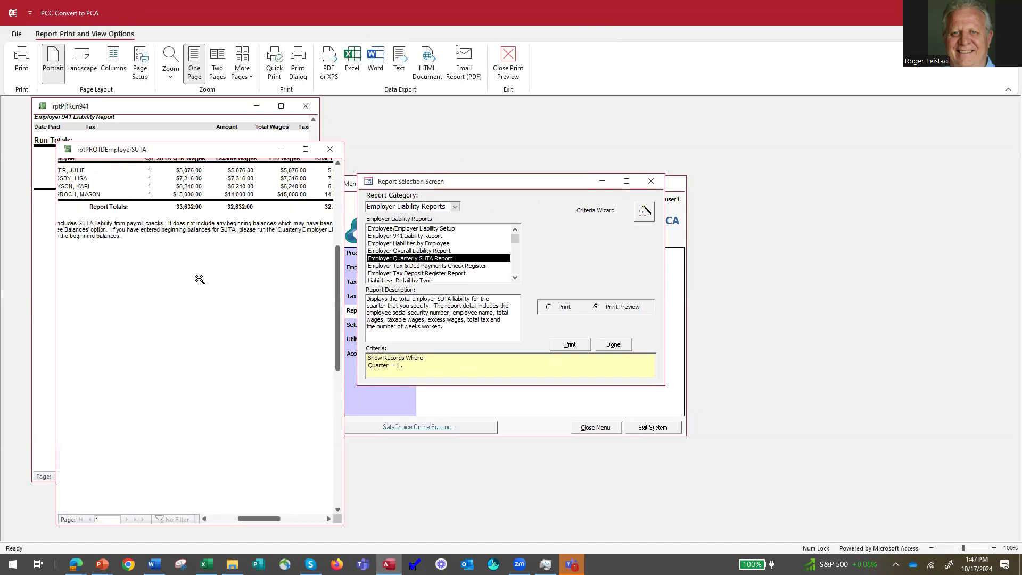
pyautogui.click(198, 190)
pyautogui.click(170, 226)
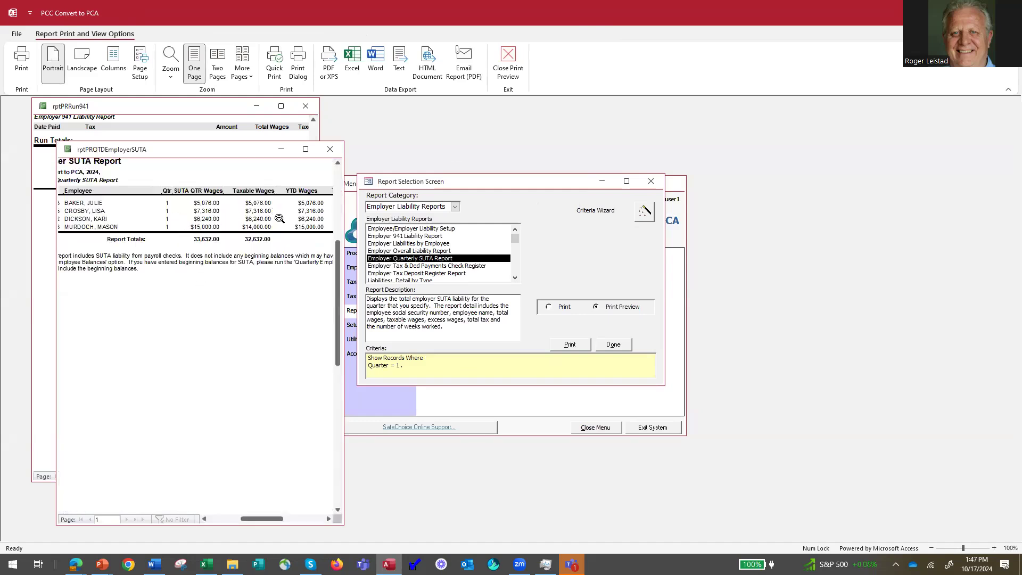
pyautogui.click(277, 239)
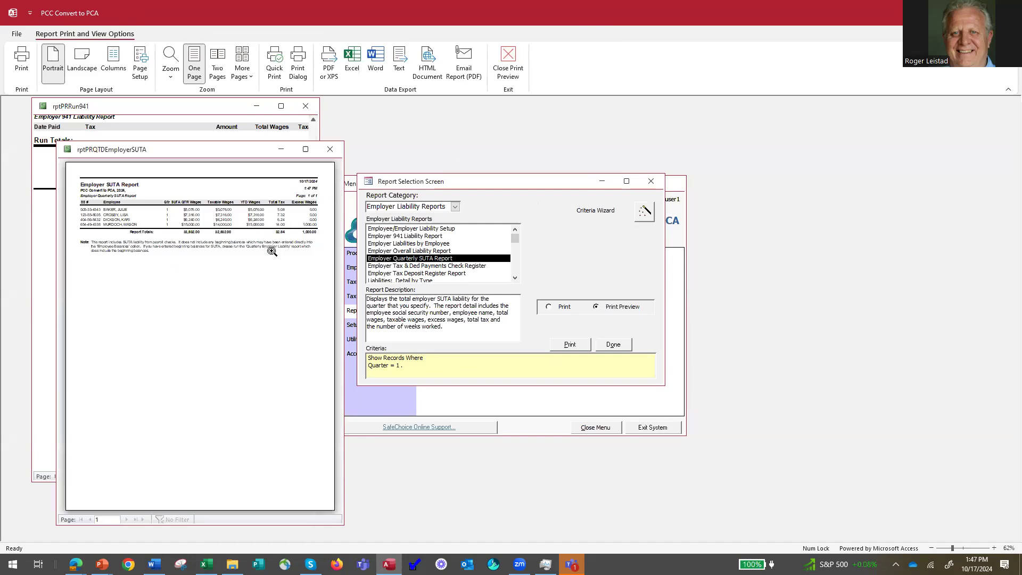
pyautogui.click(287, 237)
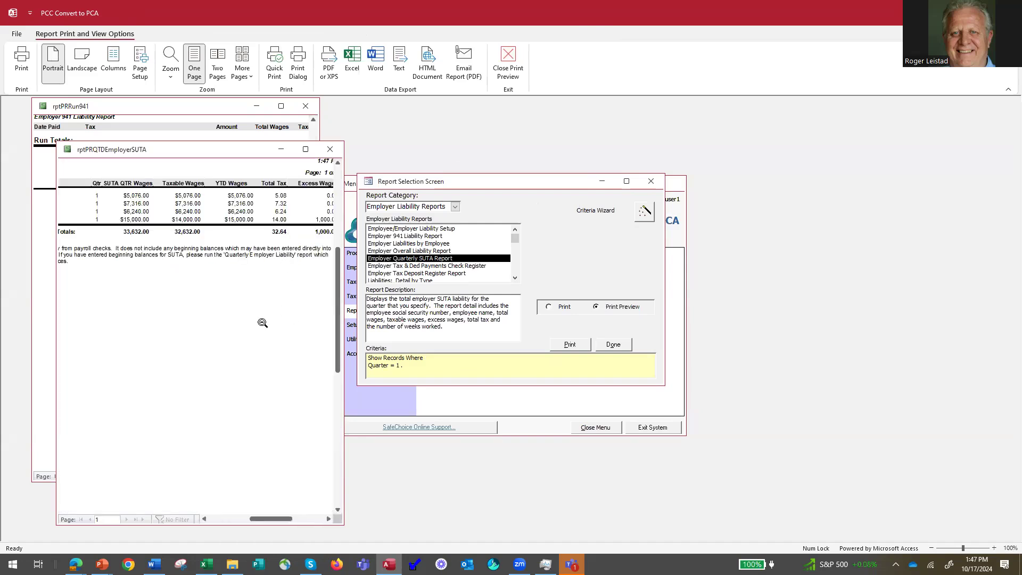
# Close the SUTA and 941 report previews and return to the PowerPoint deck.
pyautogui.click(330, 149)
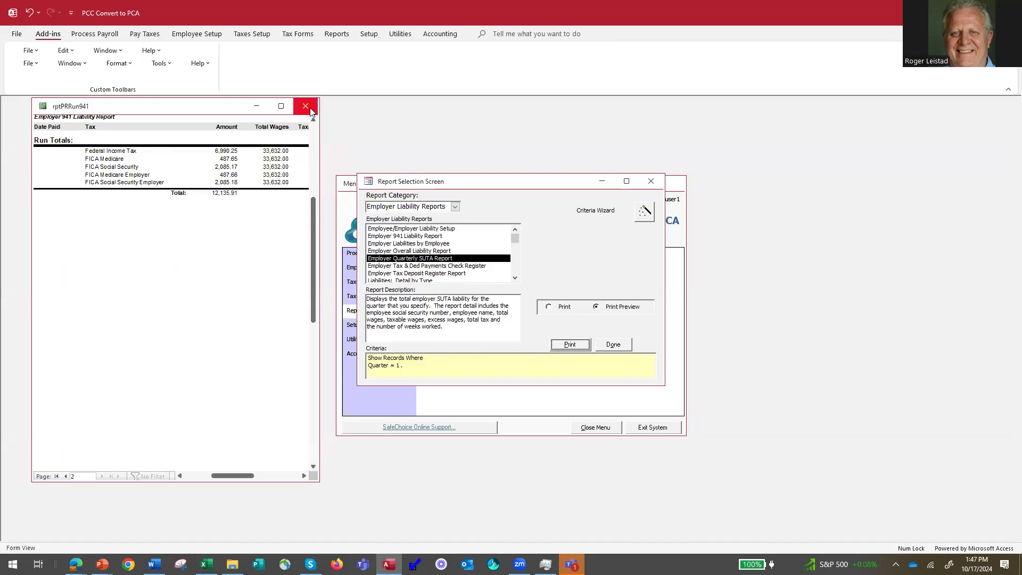
pyautogui.click(311, 110)
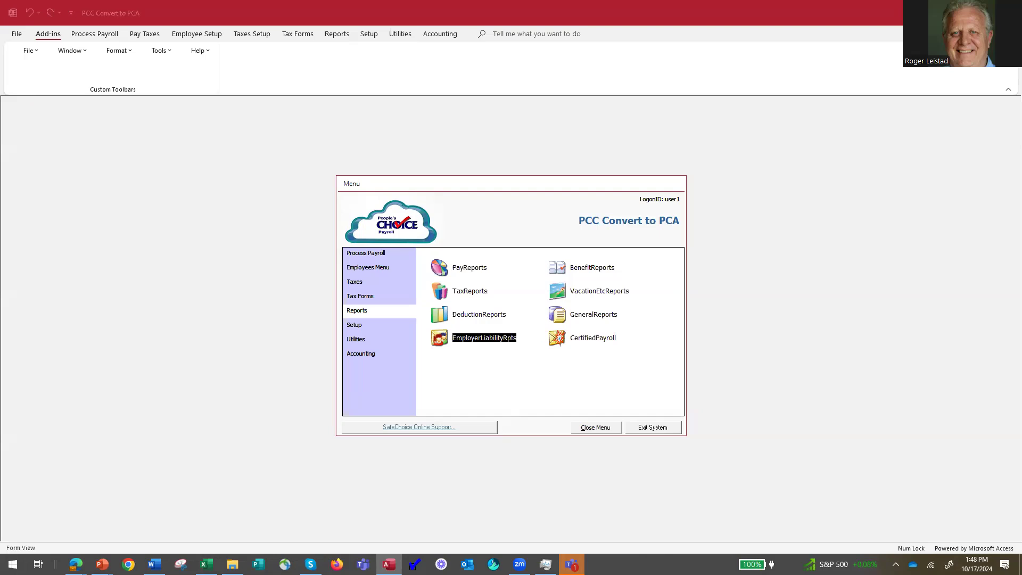
pyautogui.hotkey('alt', 'Tab')
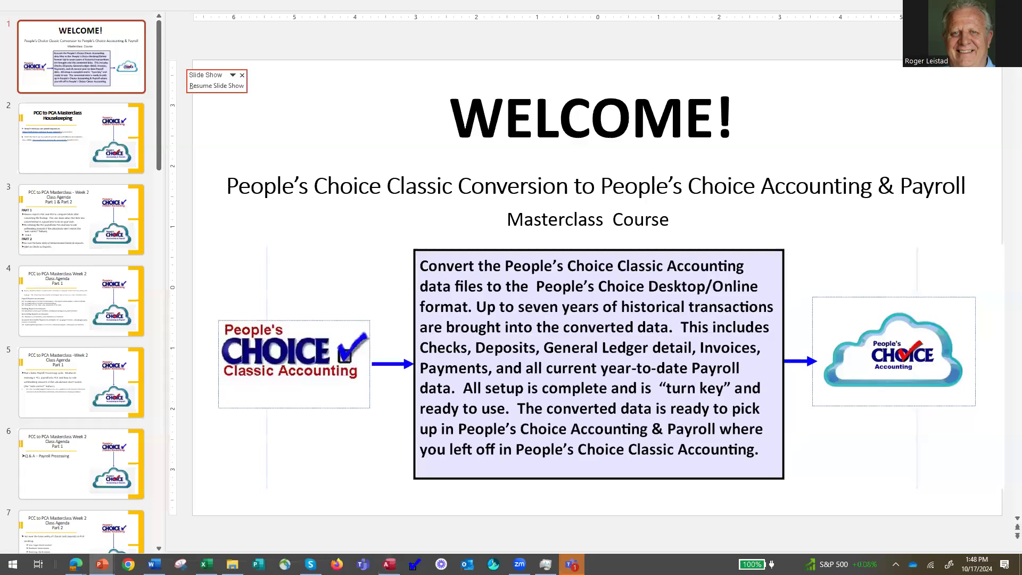
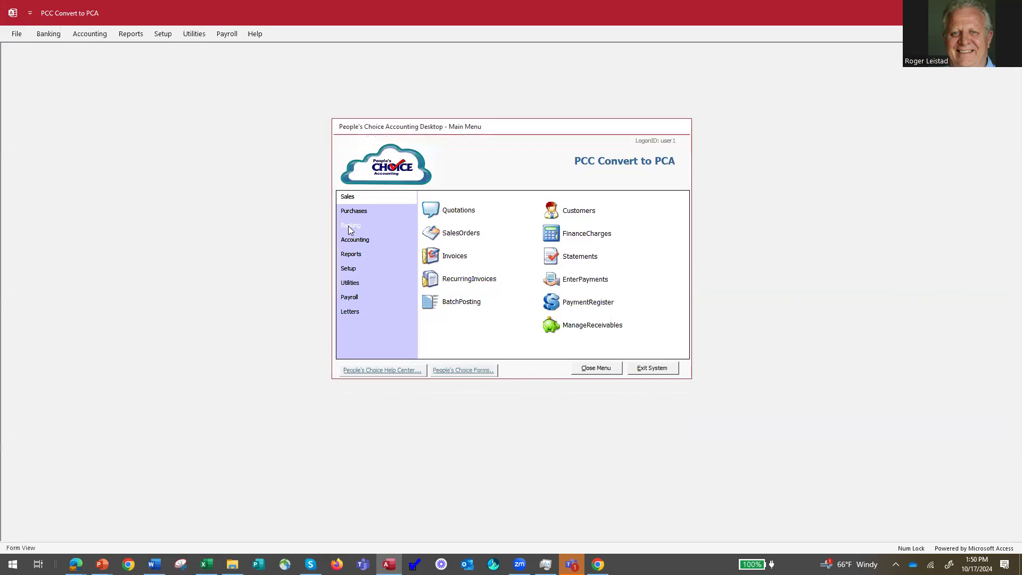
# Show the Banking options on the People's Choice Accounting main menu.
pyautogui.click(347, 226)
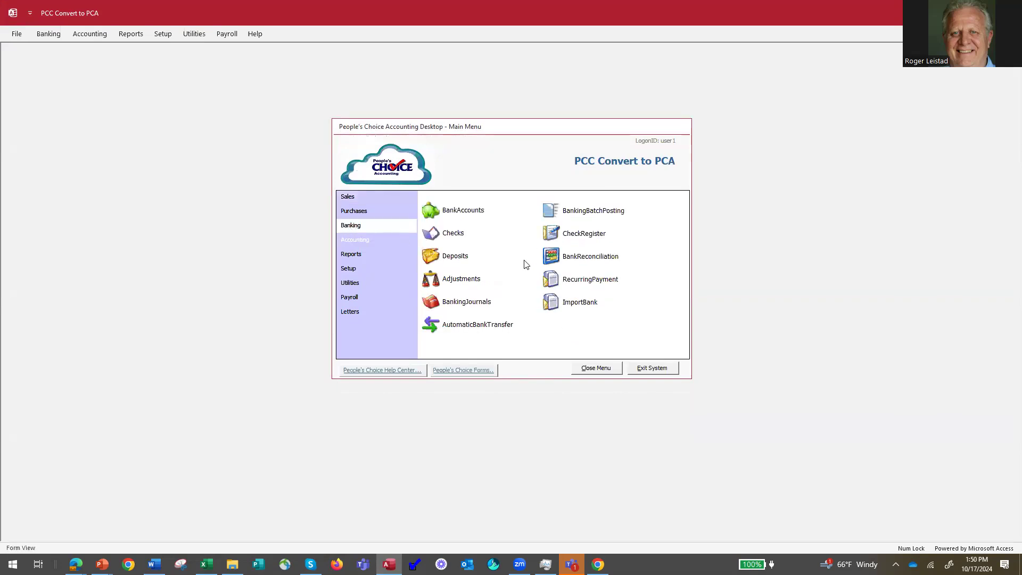
# Look over the banking journal's Bank Transaction Entry, close it, and bring up the check lookup.
pyautogui.click(454, 301)
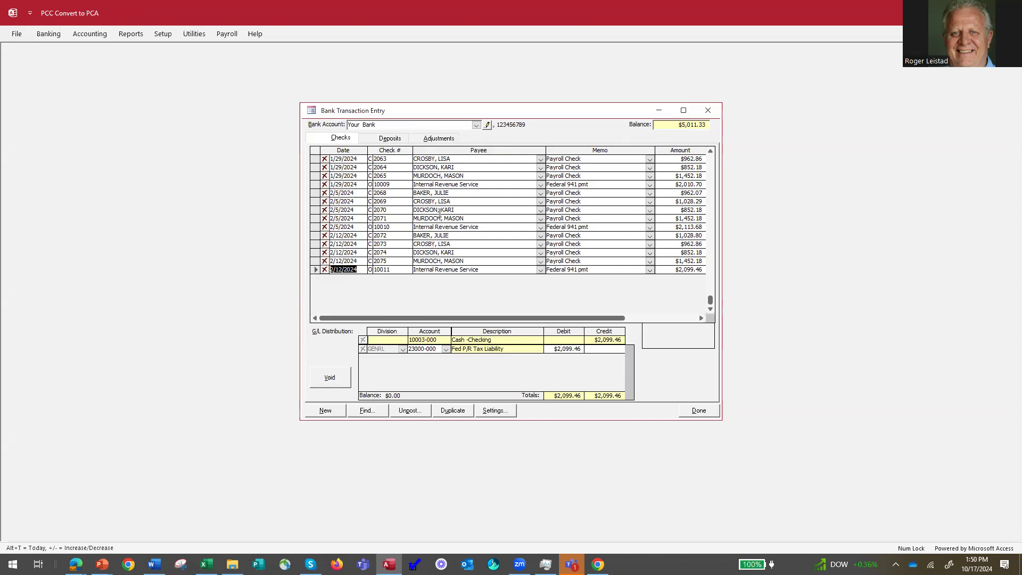
pyautogui.click(699, 412)
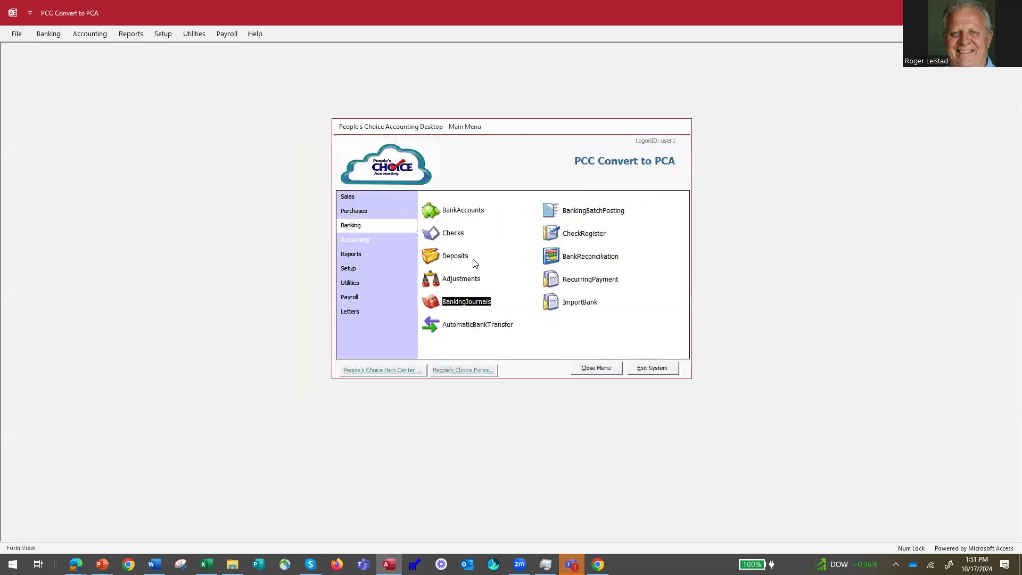
pyautogui.click(451, 235)
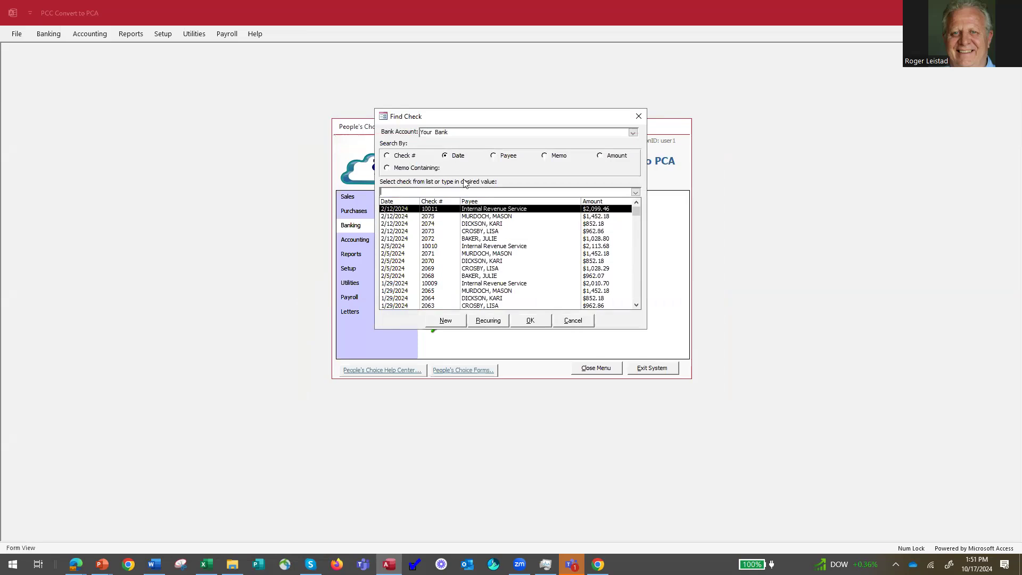
# Open the 2/5/2024 check 10010 to the Internal Revenue Service, then return to the check list.
pyautogui.click(483, 246)
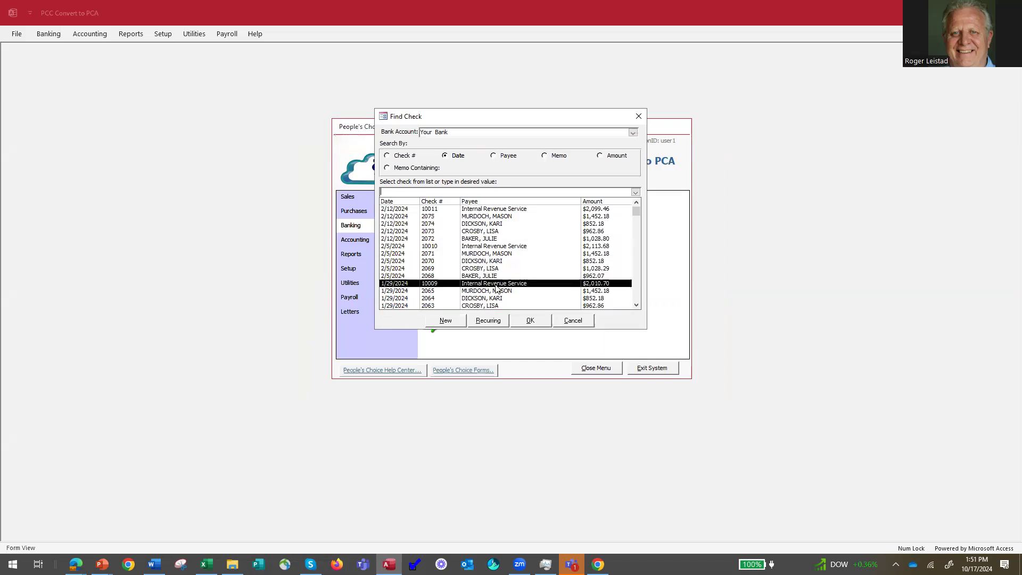
pyautogui.click(440, 246)
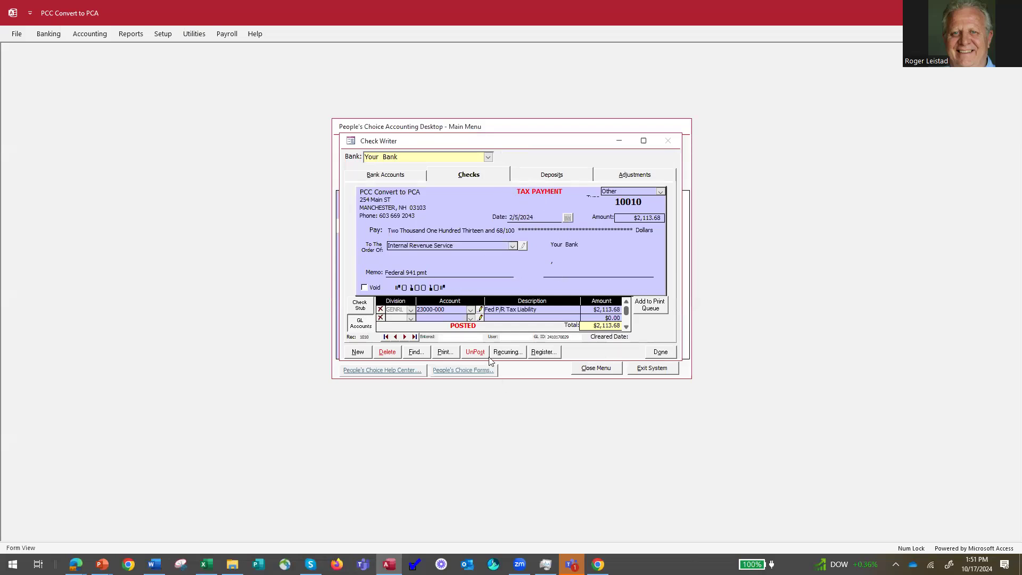
pyautogui.click(418, 354)
pyautogui.click(621, 246)
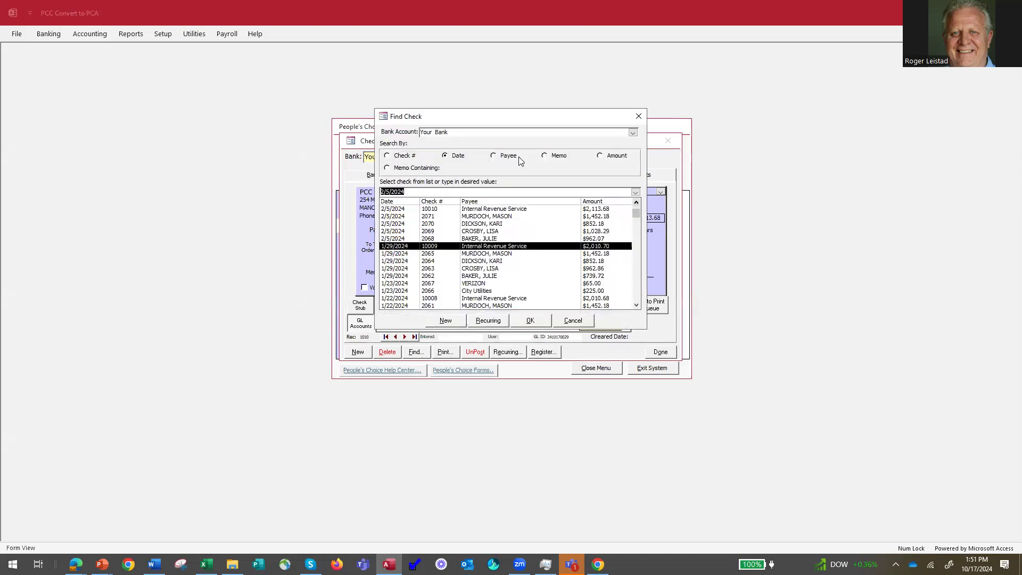
pyautogui.click(387, 158)
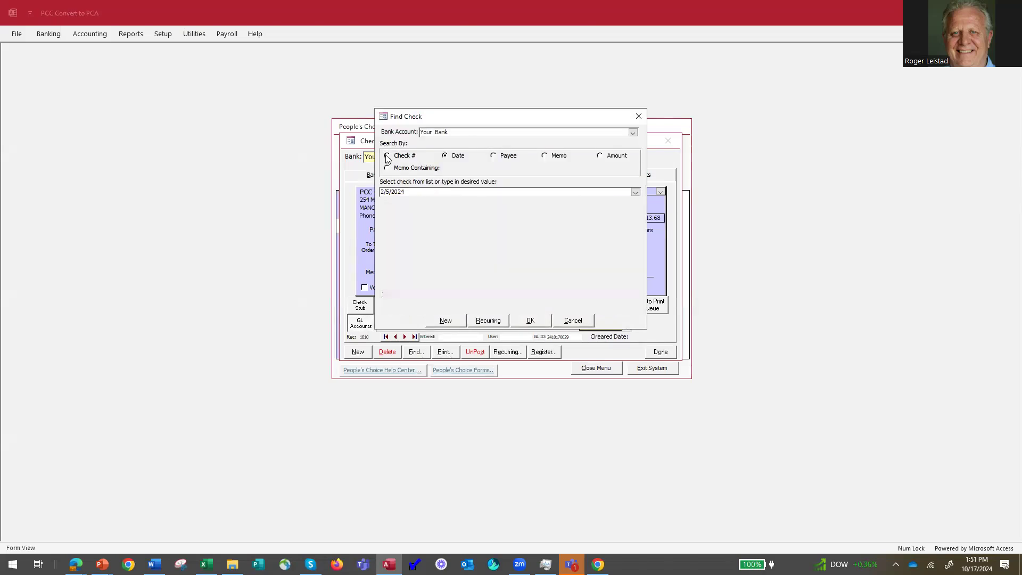
# Try searching checks by number, date, payee, memo and amount, then start new check 10012.
pyautogui.click(387, 158)
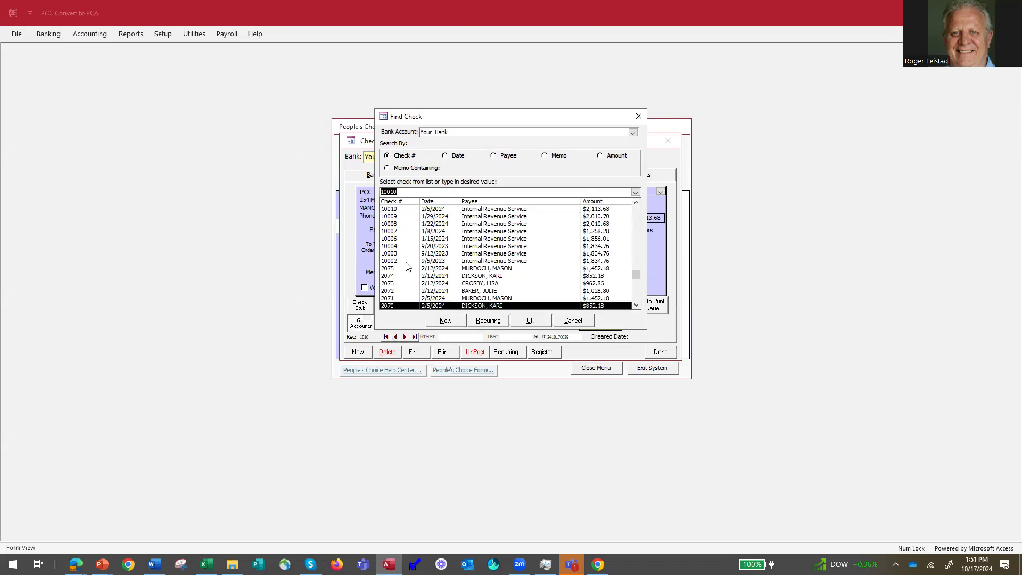
pyautogui.click(445, 157)
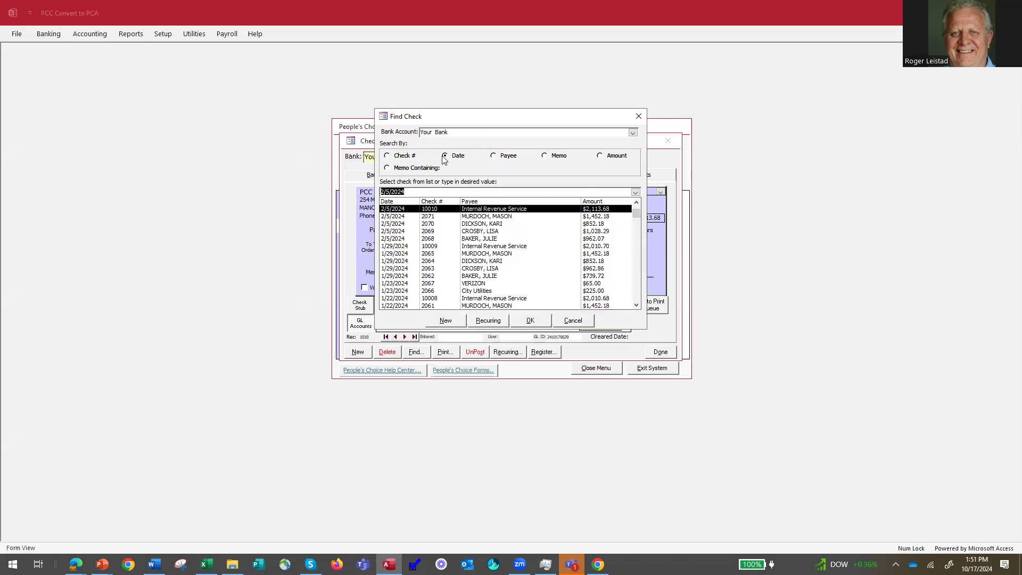
pyautogui.click(494, 156)
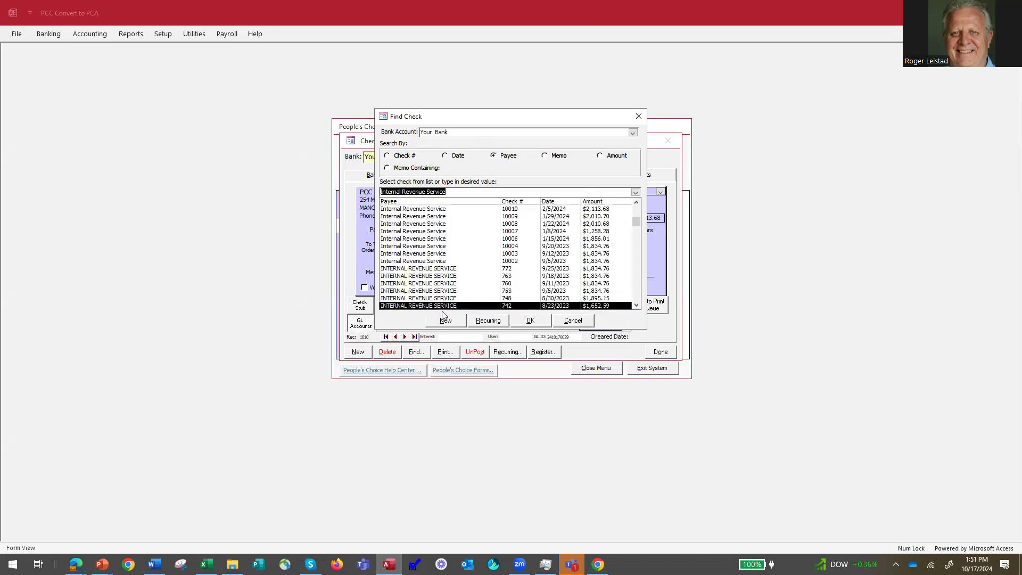
pyautogui.click(546, 158)
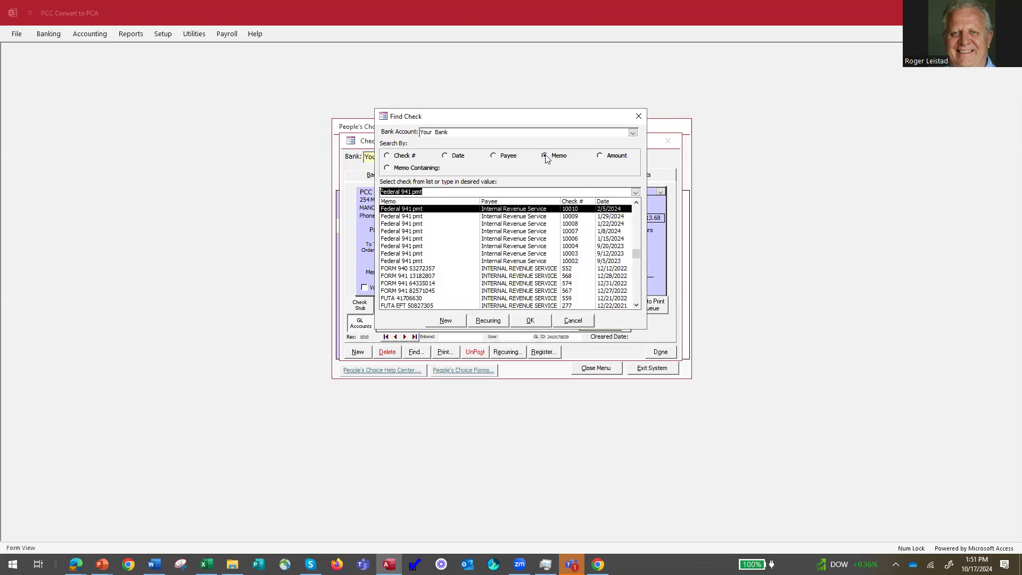
pyautogui.click(600, 156)
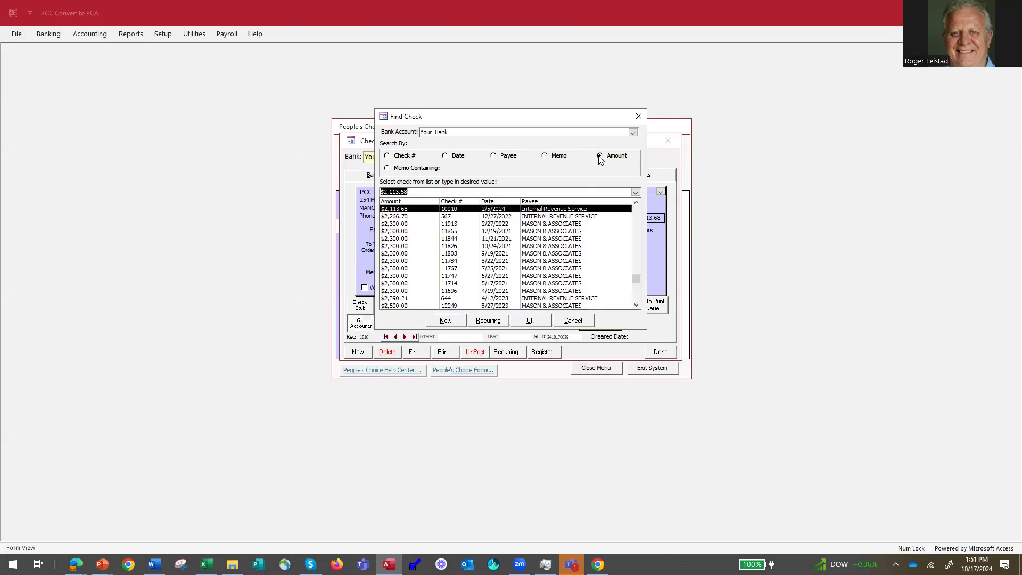
pyautogui.click(445, 157)
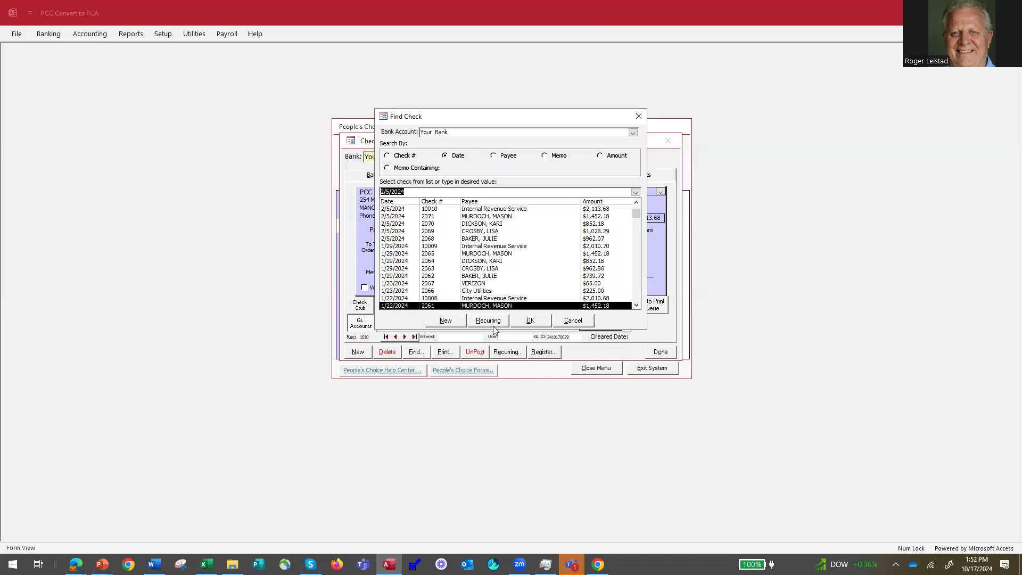
pyautogui.click(446, 320)
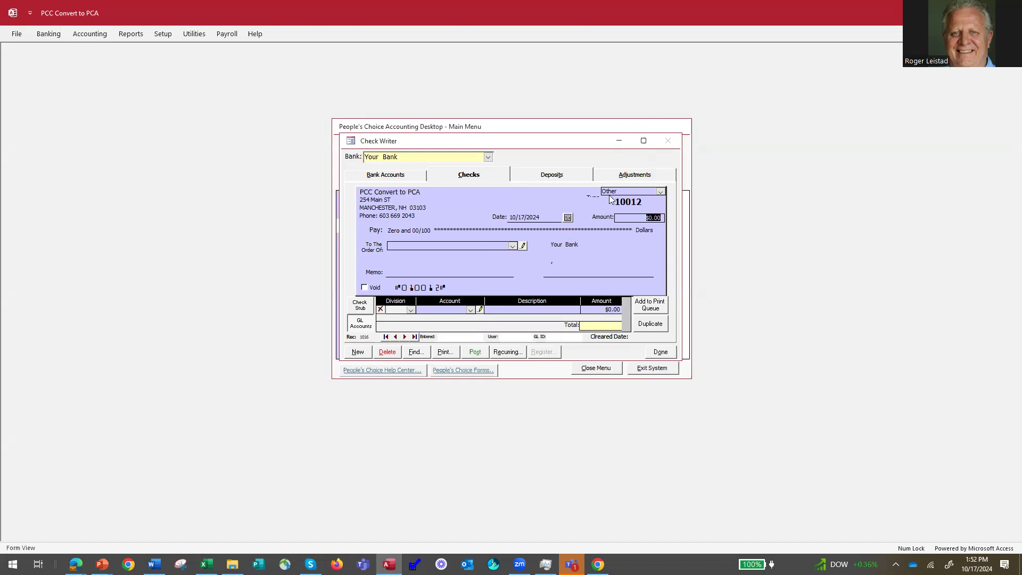
# Make check 02076 a Computer check payable to ALIMED, INC and view its supplier record.
pyautogui.click(660, 192)
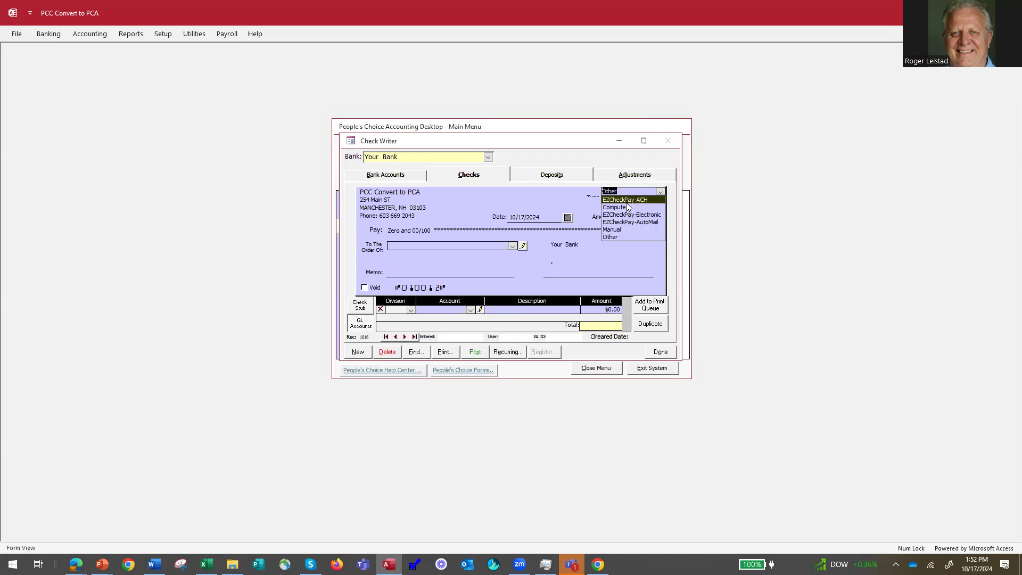
pyautogui.click(636, 236)
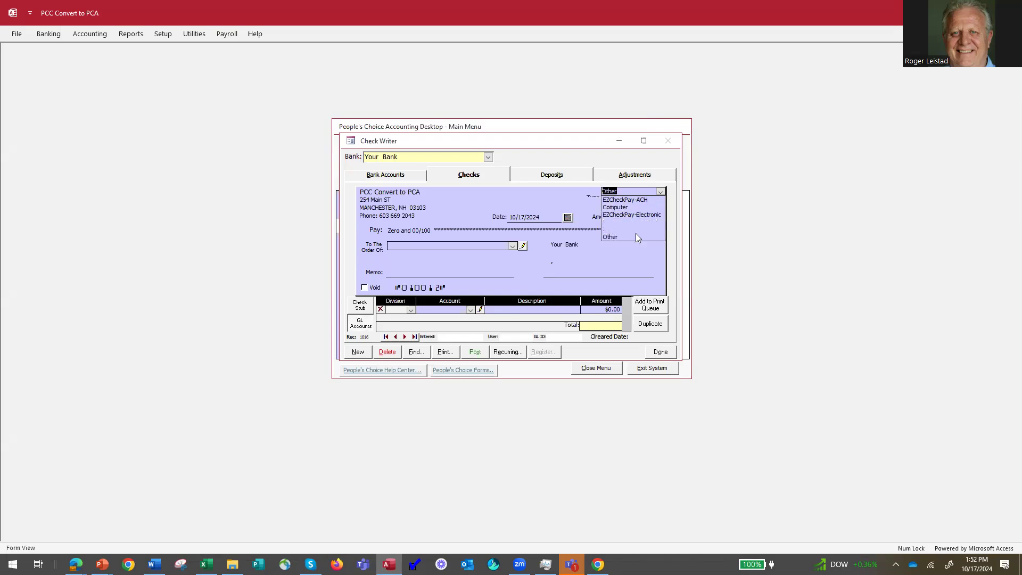
pyautogui.click(624, 208)
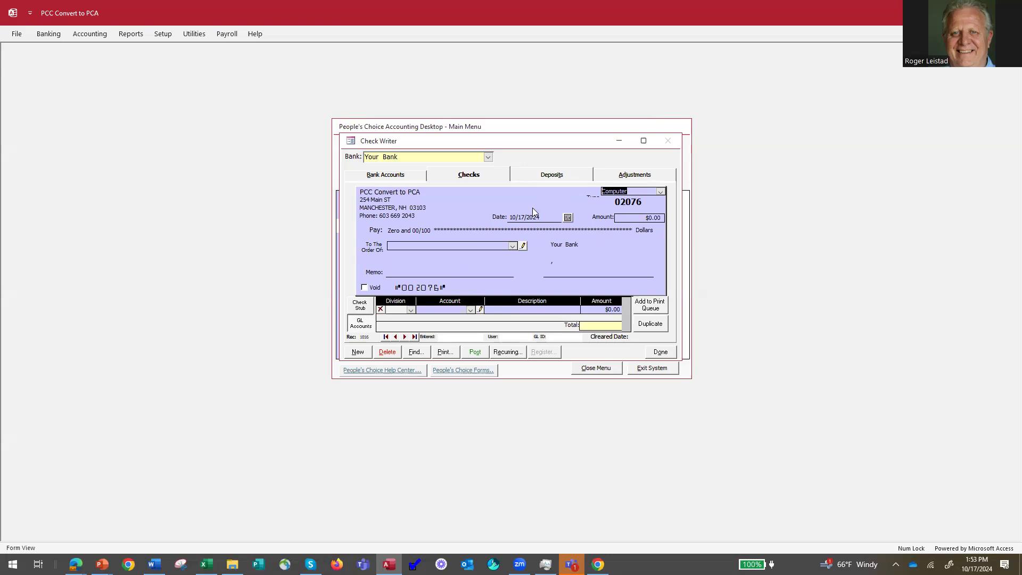
pyautogui.click(513, 247)
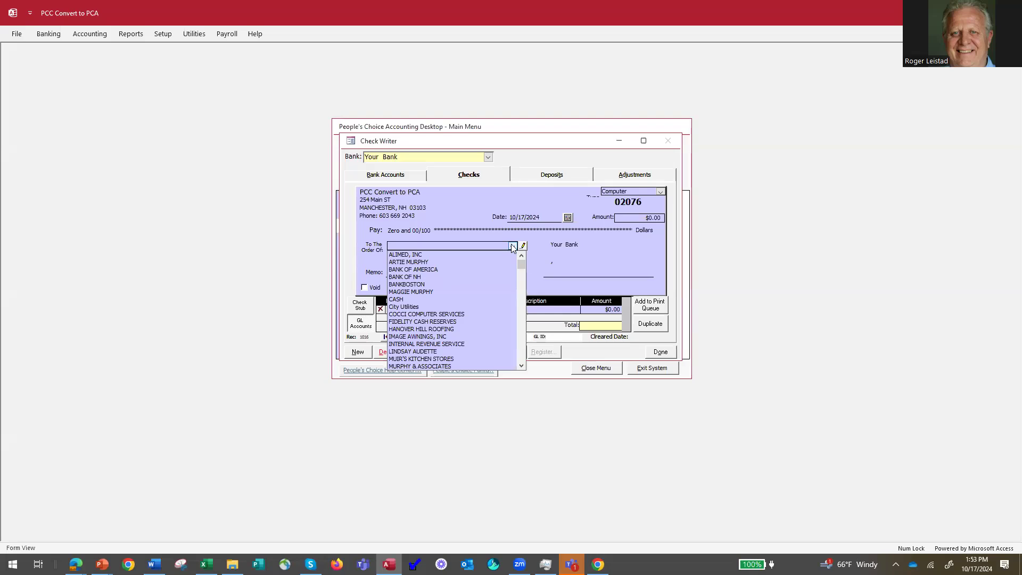
pyautogui.click(426, 256)
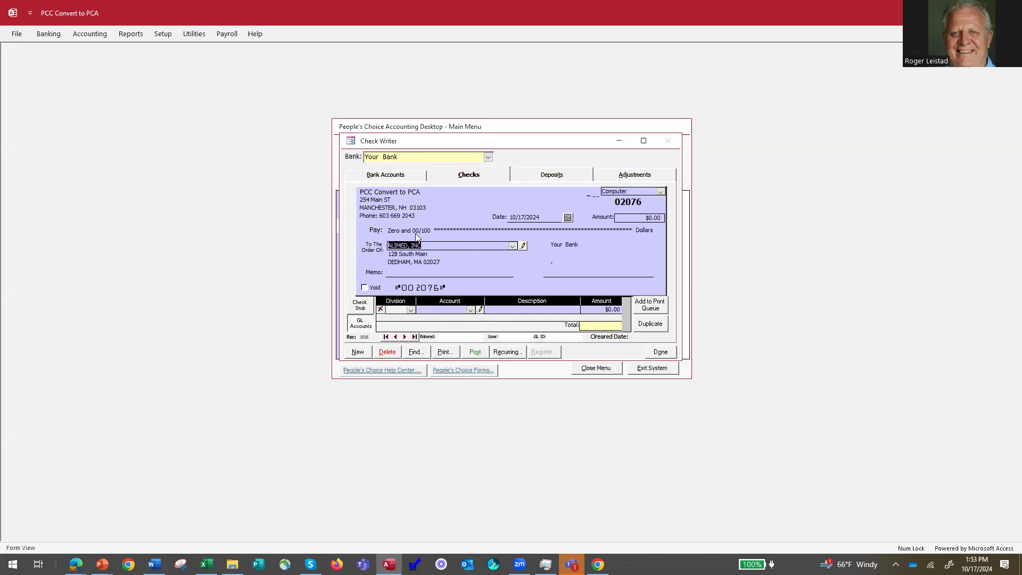
pyautogui.click(524, 246)
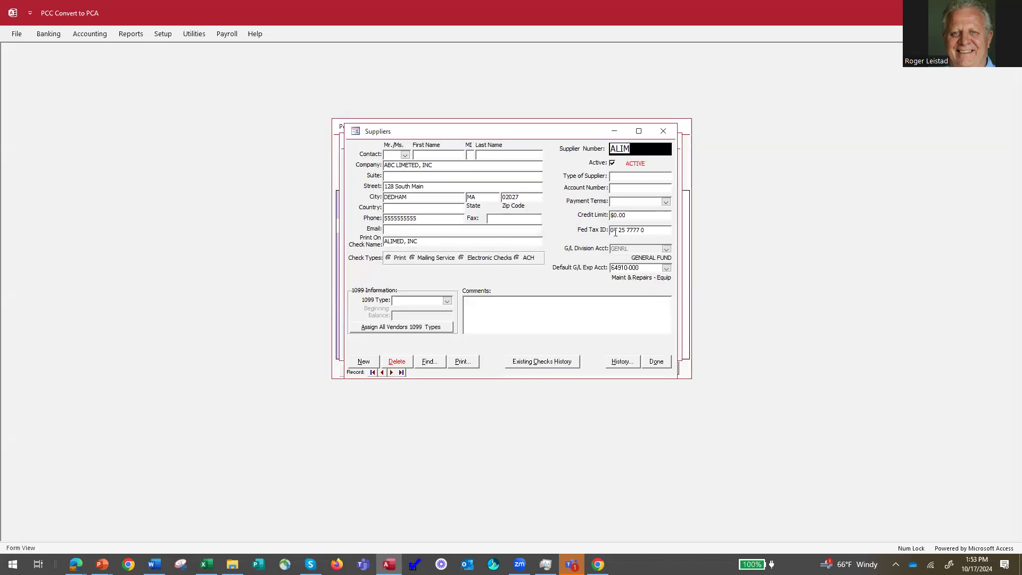
# Close the supplier record, reselect ALIMED, INC and enter a $50.00 check amount.
pyautogui.click(656, 362)
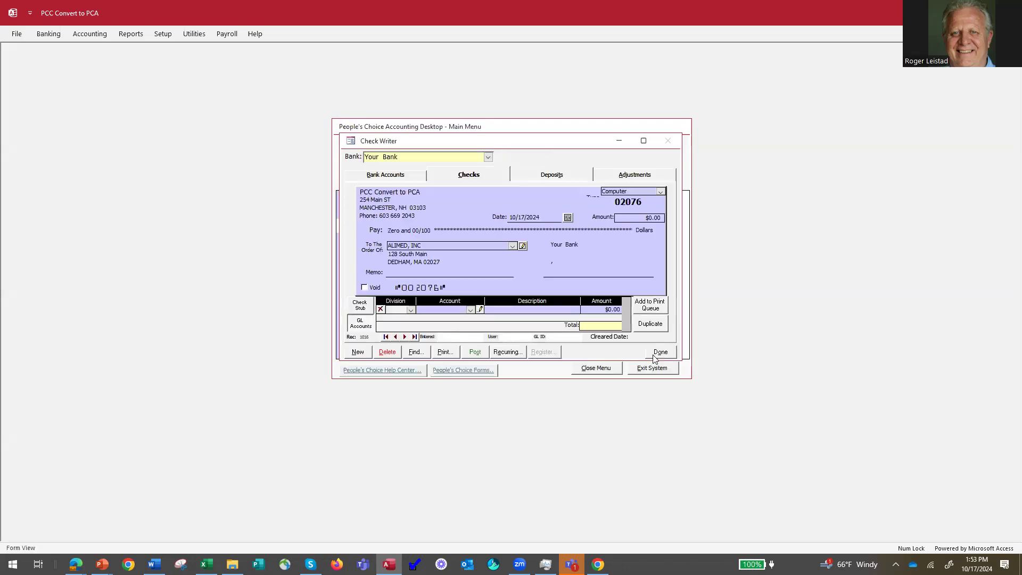
pyautogui.click(512, 248)
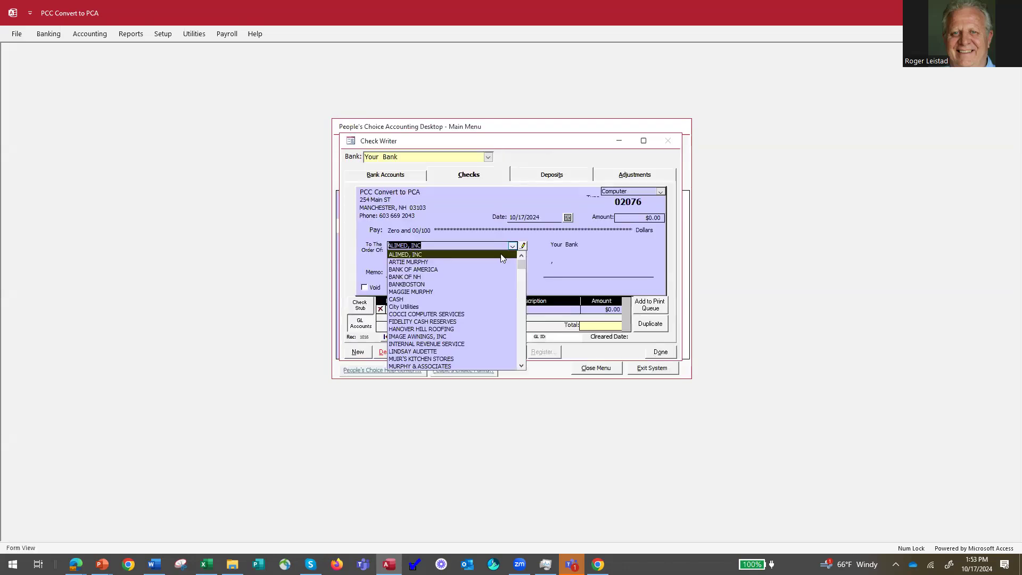
pyautogui.click(498, 255)
pyautogui.click(483, 271)
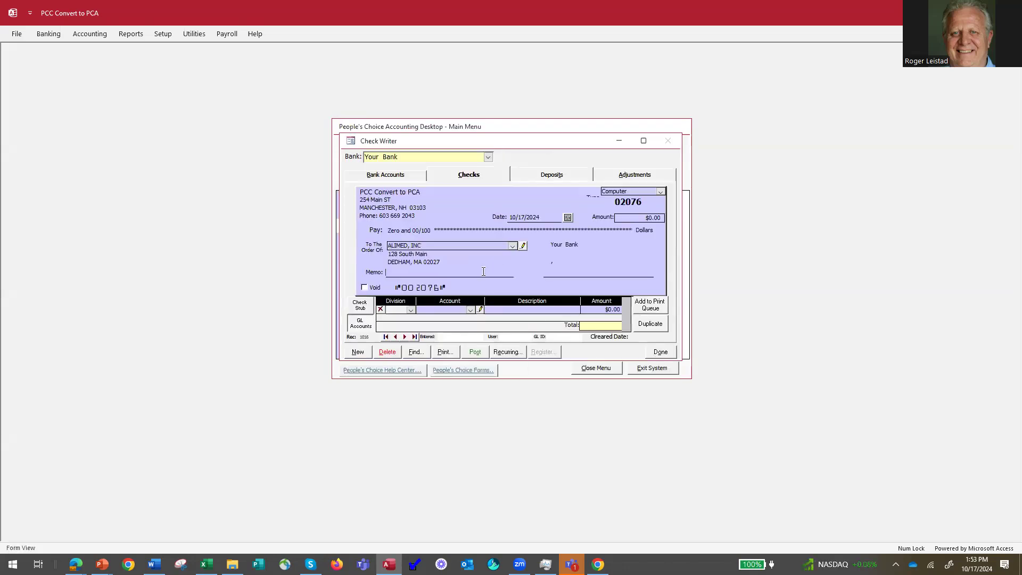
pyautogui.click(642, 219)
pyautogui.moveTo(642, 219); pyautogui.dragTo(701, 219)
pyautogui.write('50')
pyautogui.press('Tab')
# Rechoose ALIMED, INC to fill the Maint & Repairs - Equip line and post check 02076.
pyautogui.click(513, 246)
pyautogui.click(505, 254)
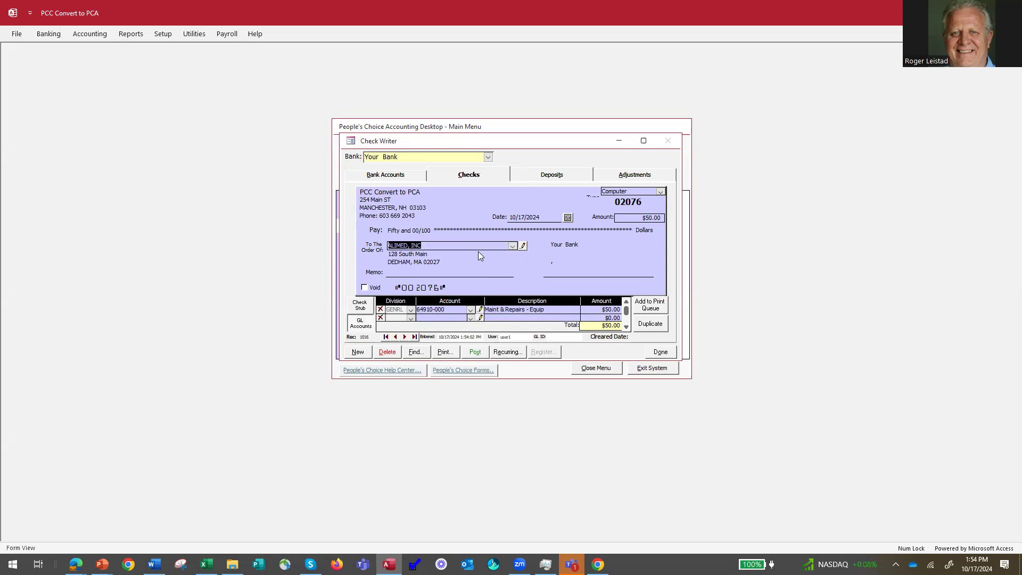
pyautogui.click(476, 354)
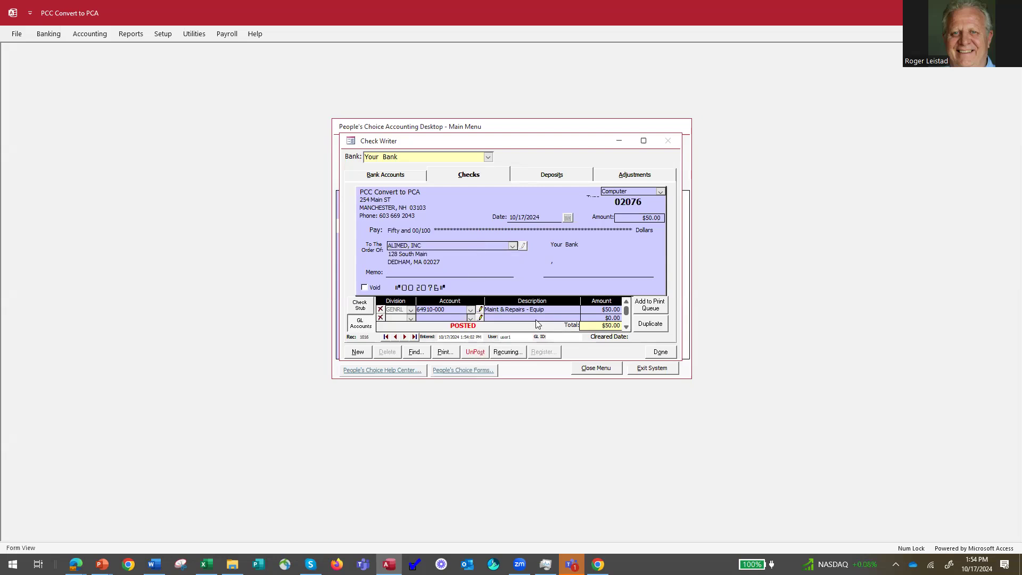
pyautogui.click(357, 353)
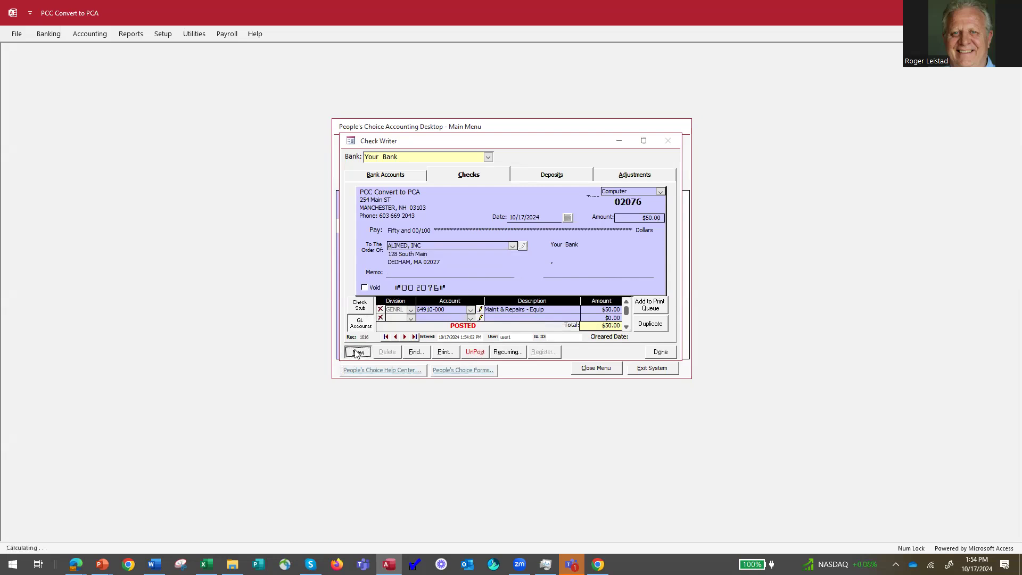
# Make check 02077 payable to COCCI COMPUTER SERVICES for $250.00.
pyautogui.click(512, 247)
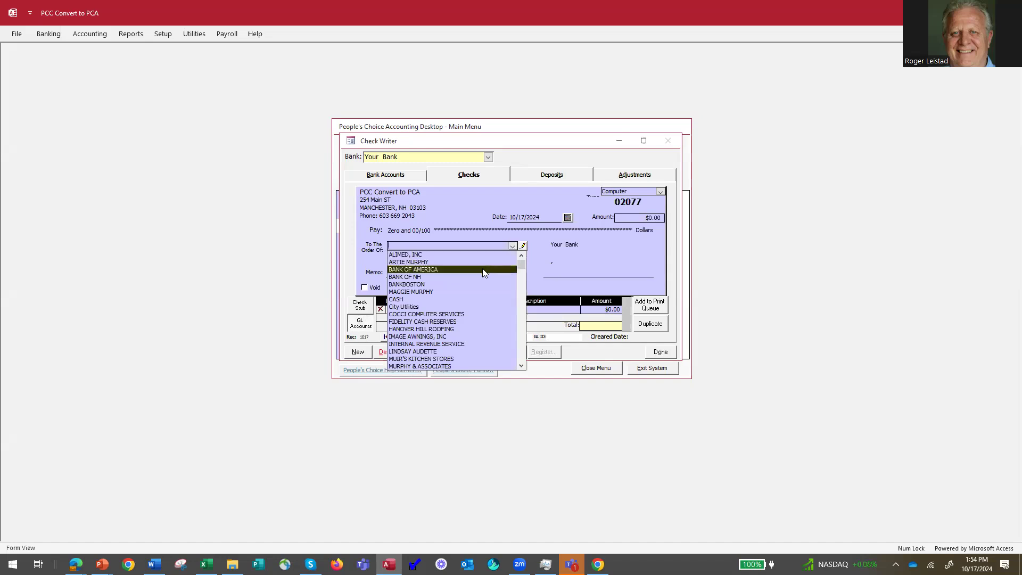
pyautogui.click(462, 314)
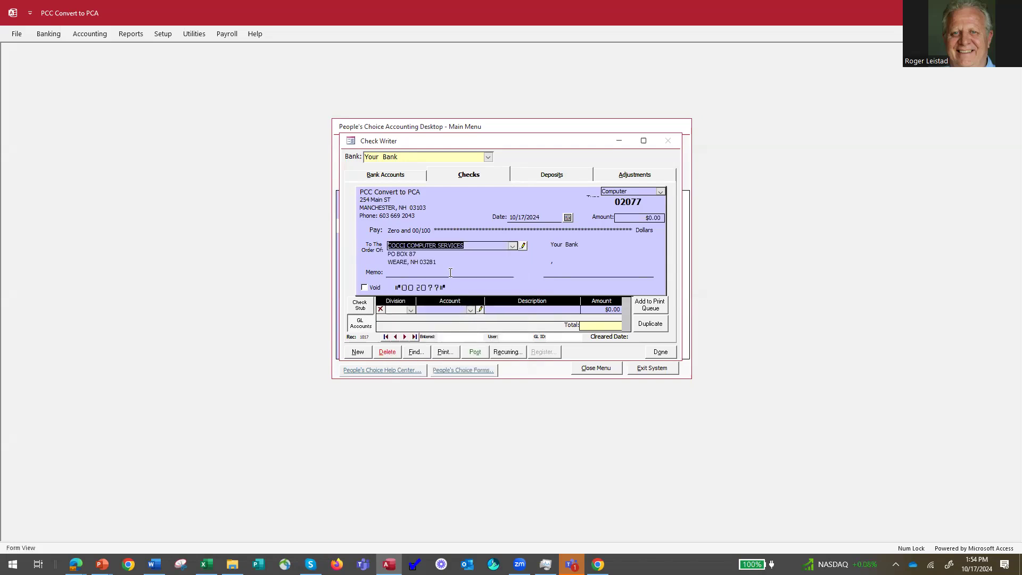
pyautogui.press('Tab')
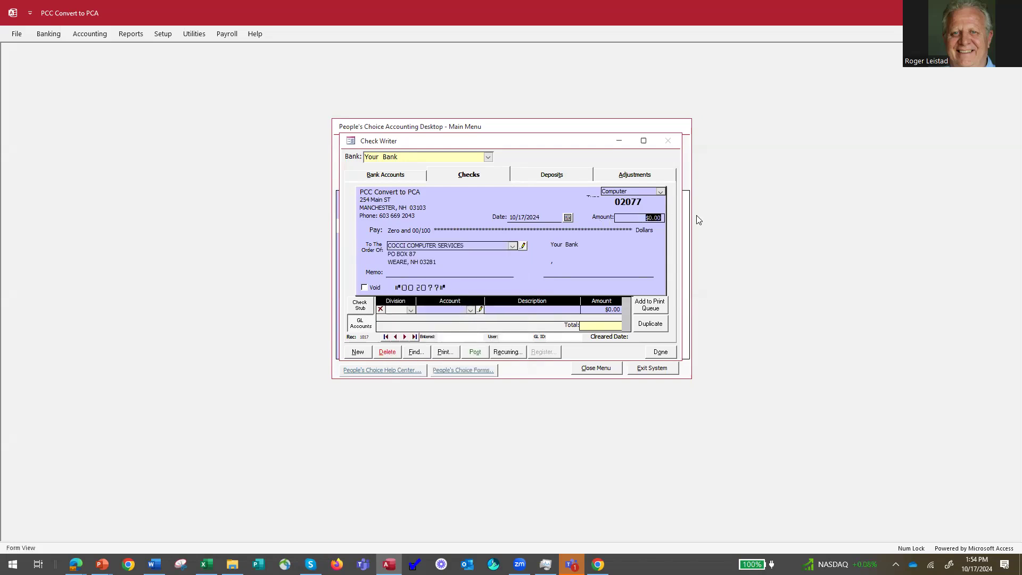
pyautogui.write('250')
pyautogui.press('Tab')
pyautogui.click(446, 308)
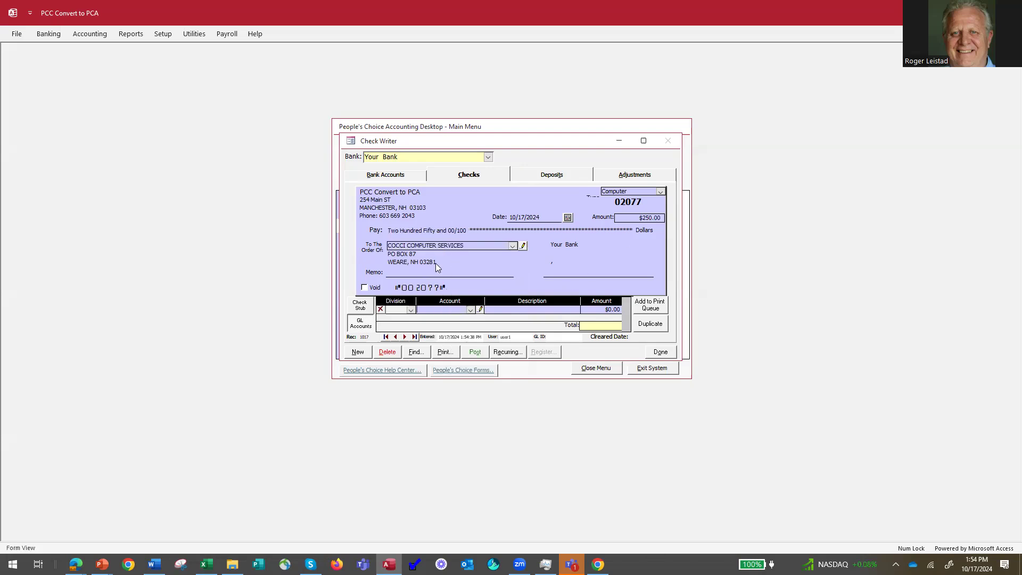
# Charge the first line to Computer Svs & Supplies (60580-000) for $200.00.
pyautogui.click(470, 310)
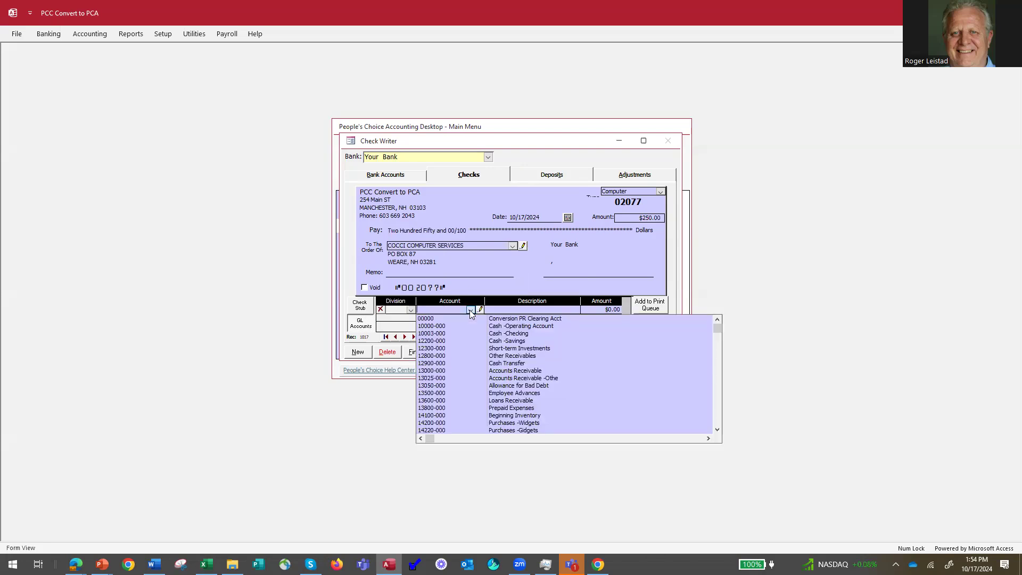
pyautogui.write('60100-000')
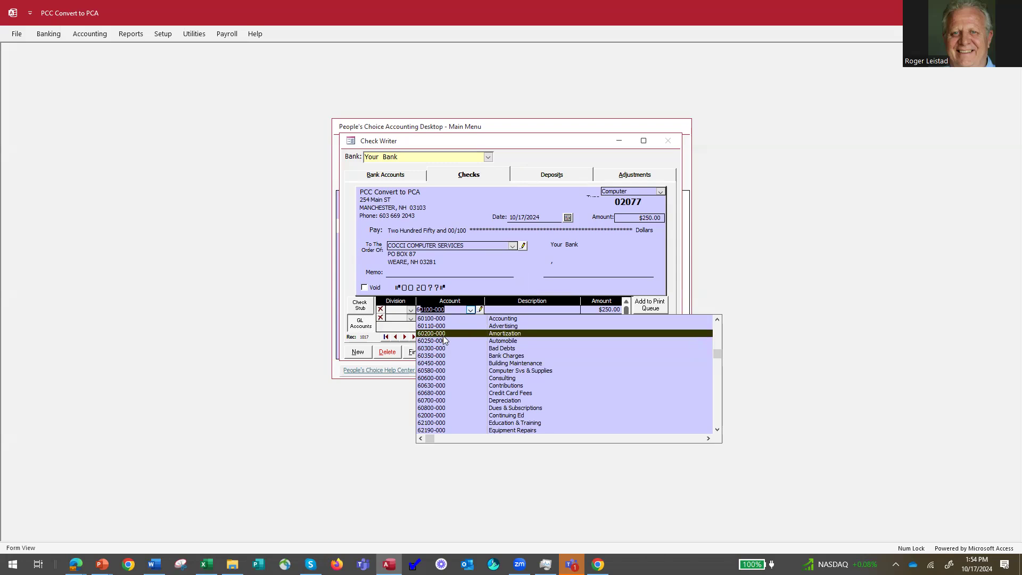
pyautogui.click(485, 369)
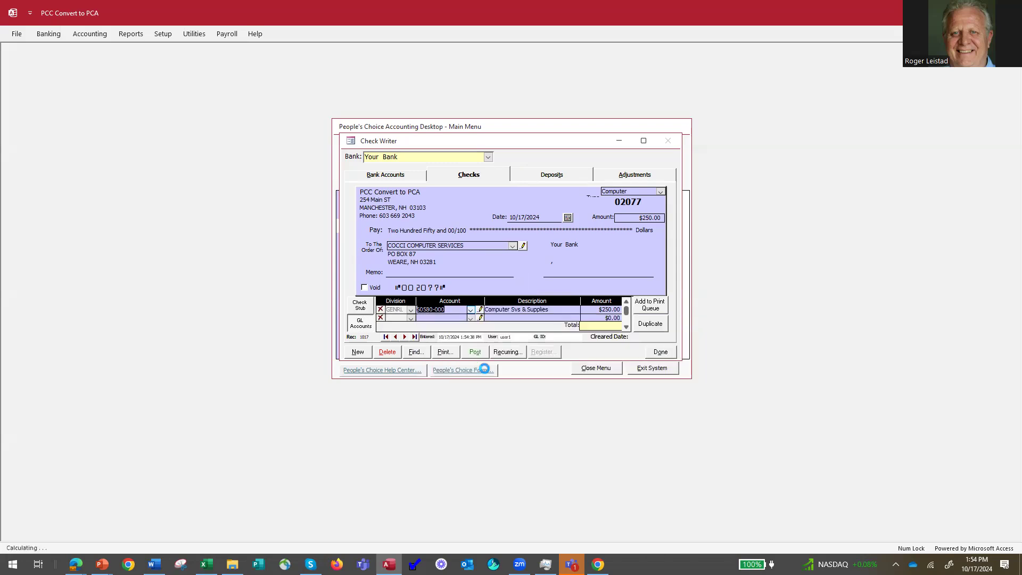
pyautogui.click(600, 308)
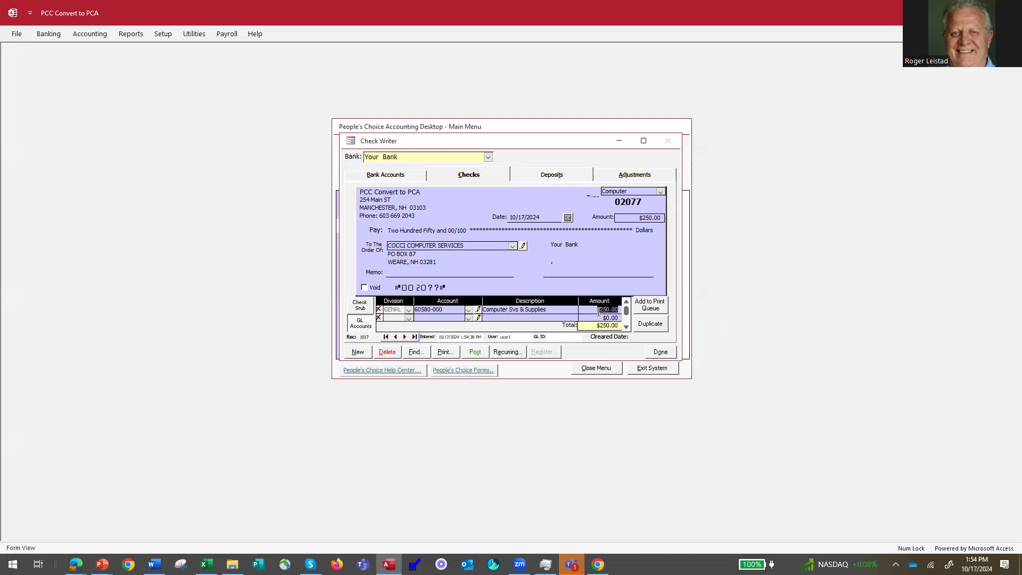
pyautogui.write('2')
pyautogui.press('Return')
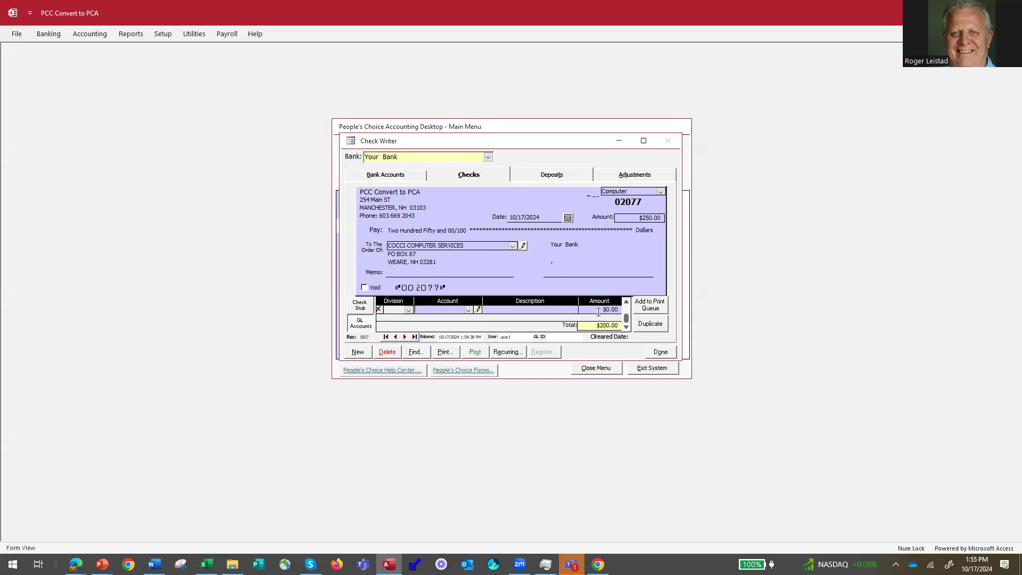
# Add a $50.00 Consulting (60600-000) line and post the check, keeping type Computer.
pyautogui.click(468, 310)
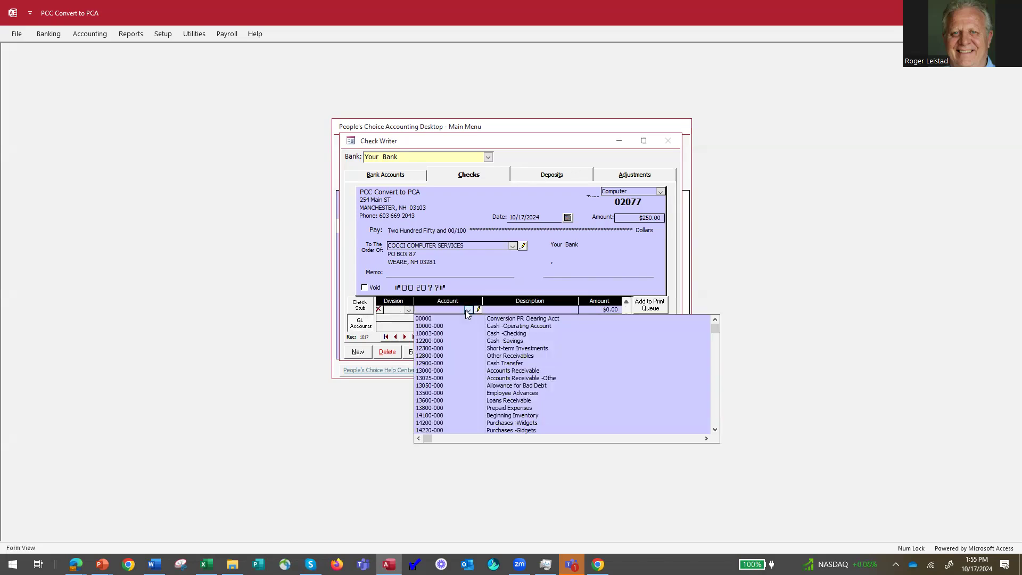
pyautogui.write('60100-000')
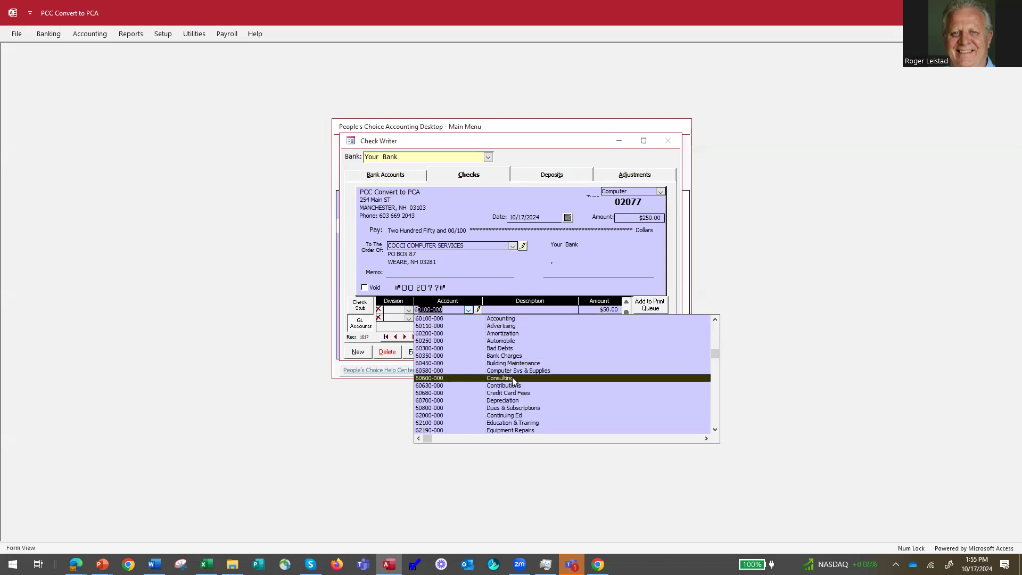
pyautogui.click(513, 378)
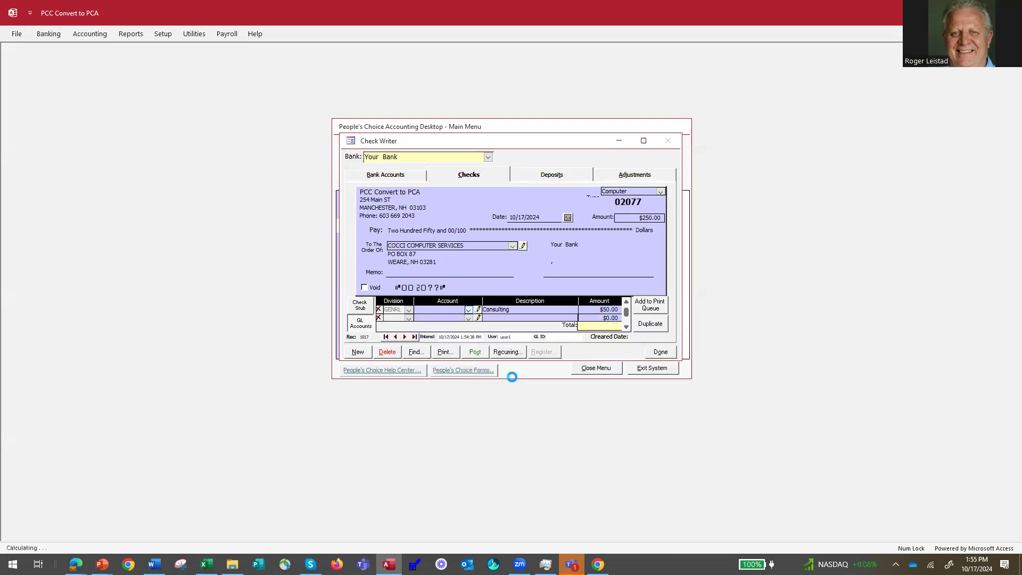
pyautogui.click(529, 321)
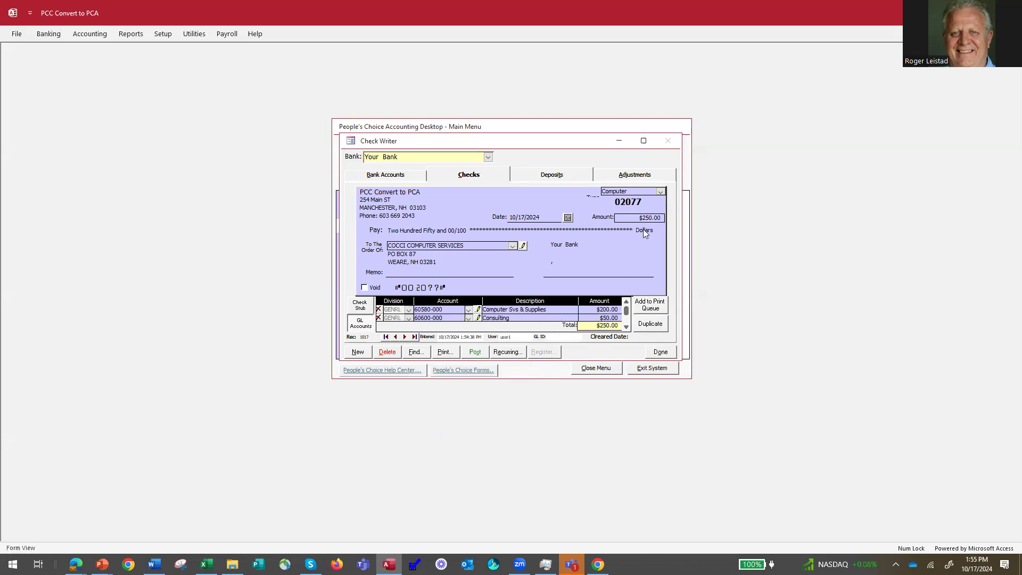
pyautogui.click(474, 354)
pyautogui.click(537, 320)
pyautogui.click(660, 191)
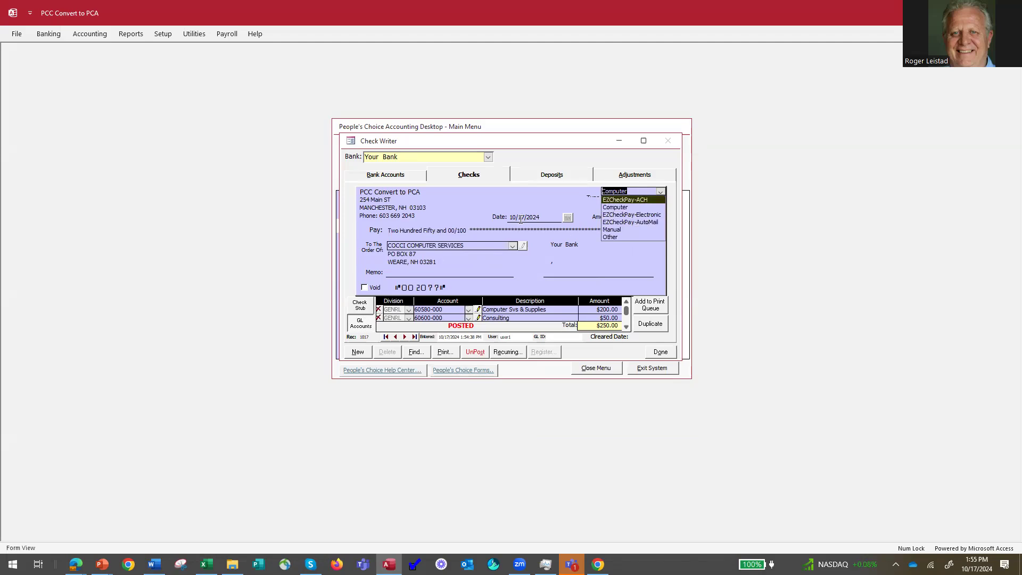
pyautogui.click(540, 190)
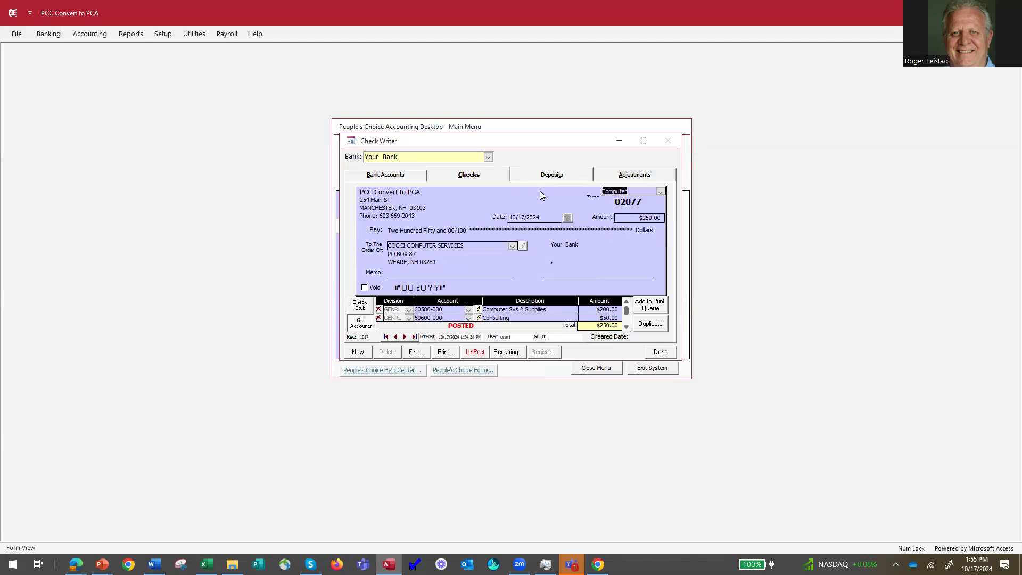
# Exclude queued checks 2040, 2066, 2067 and 2076 from printing and choose Current Check Only.
pyautogui.click(445, 352)
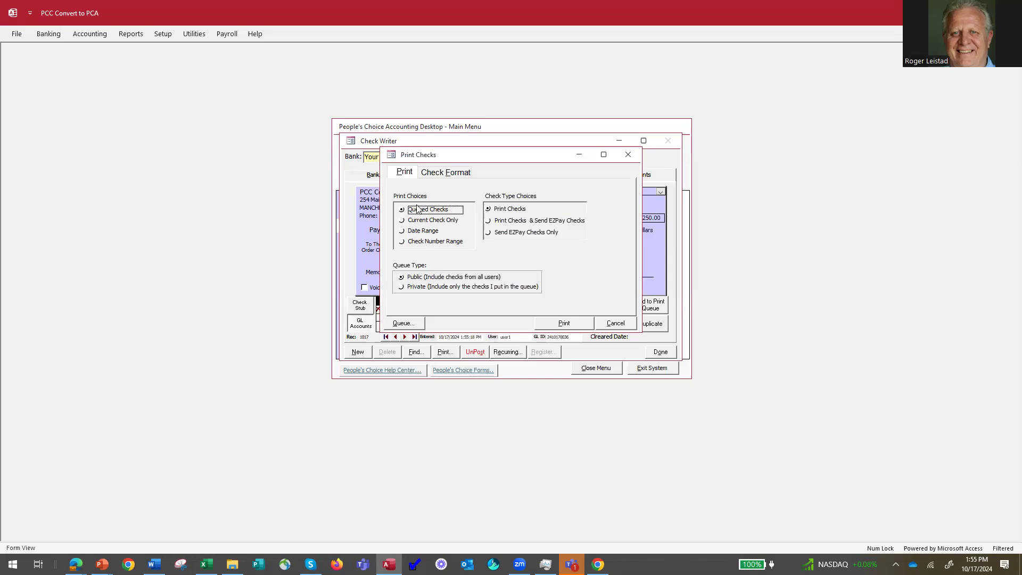
pyautogui.click(404, 323)
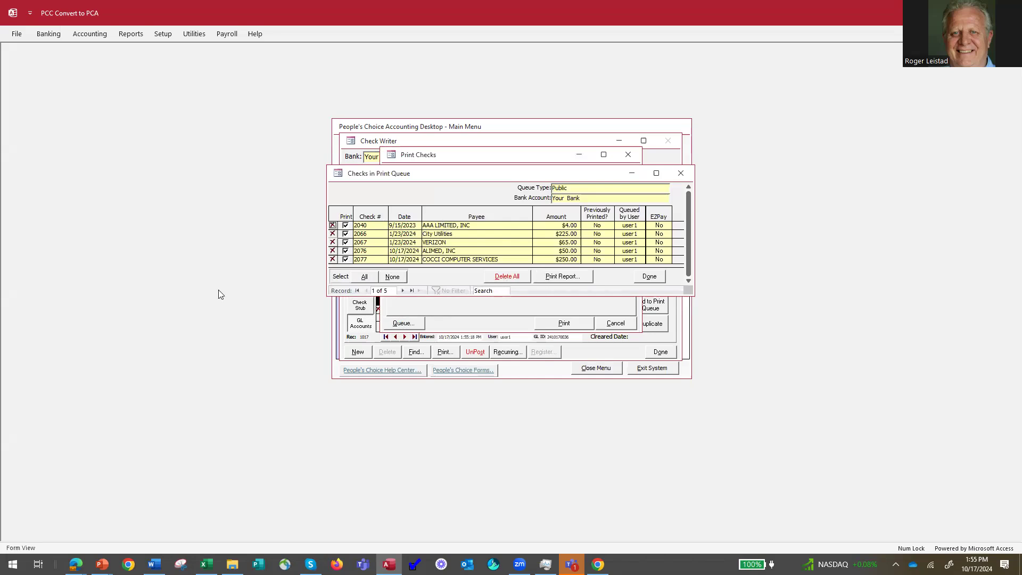
pyautogui.click(346, 225)
pyautogui.click(346, 235)
pyautogui.click(346, 243)
pyautogui.click(345, 251)
pyautogui.click(651, 275)
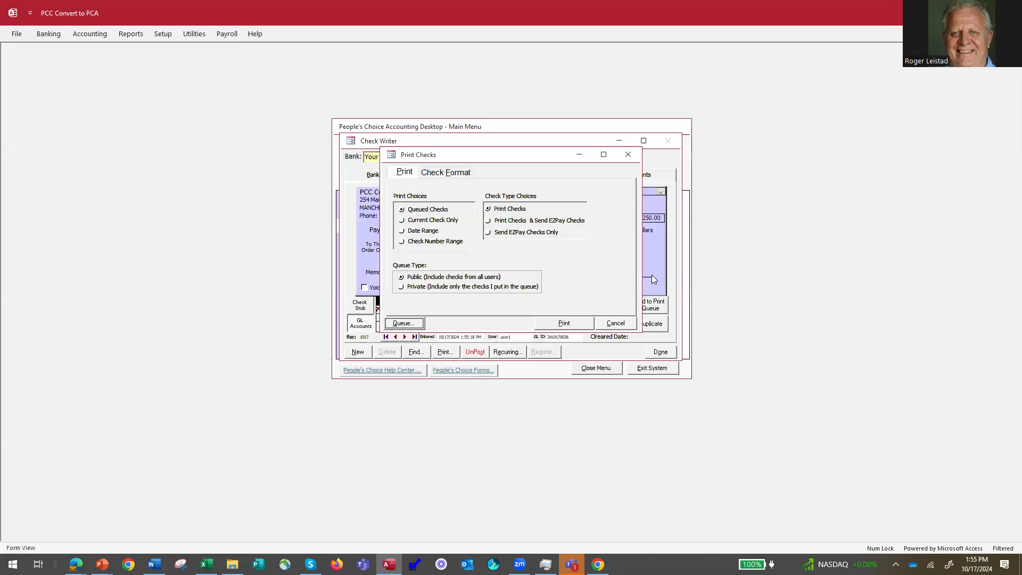
pyautogui.click(402, 220)
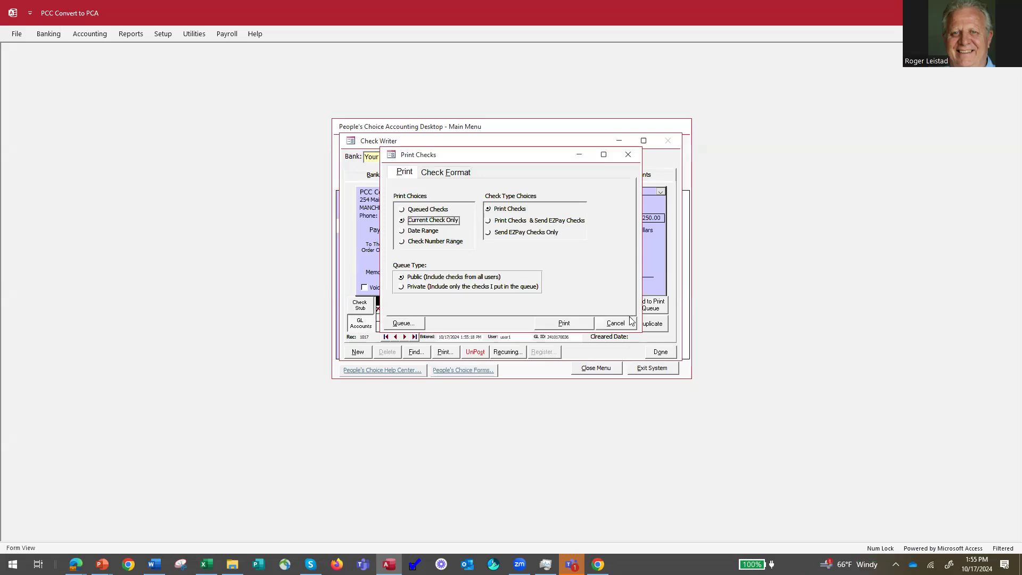
# Print check 2077, then open the 9/25/2023 SAFECHOICE, INC. check 2037 for $399.00.
pyautogui.click(577, 323)
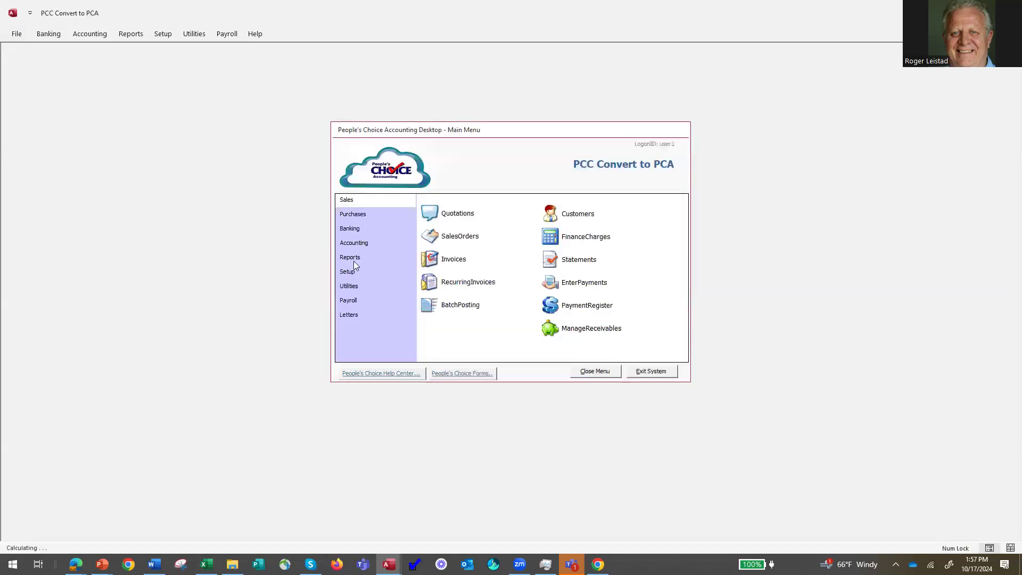
pyautogui.click(355, 230)
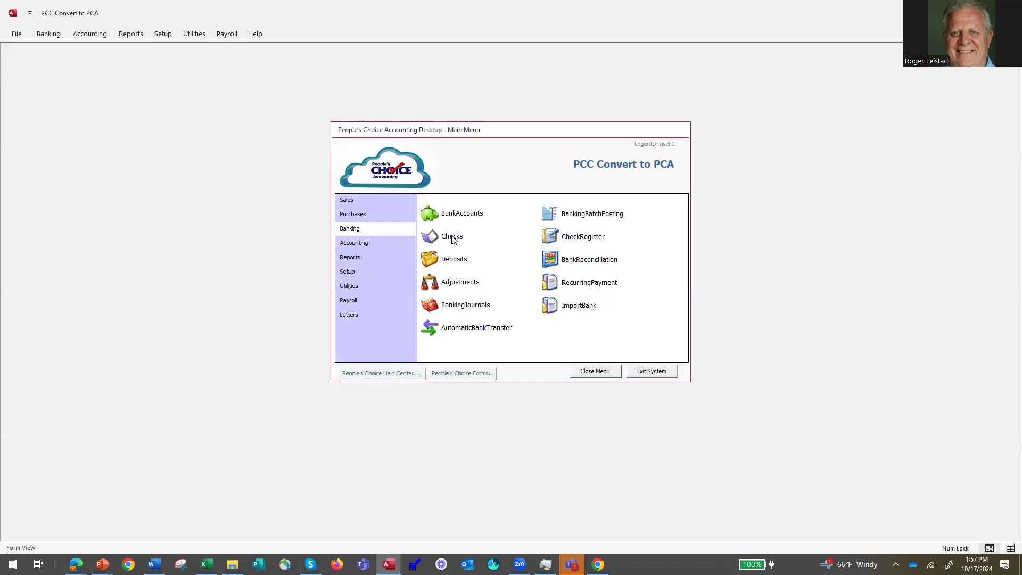
pyautogui.click(450, 238)
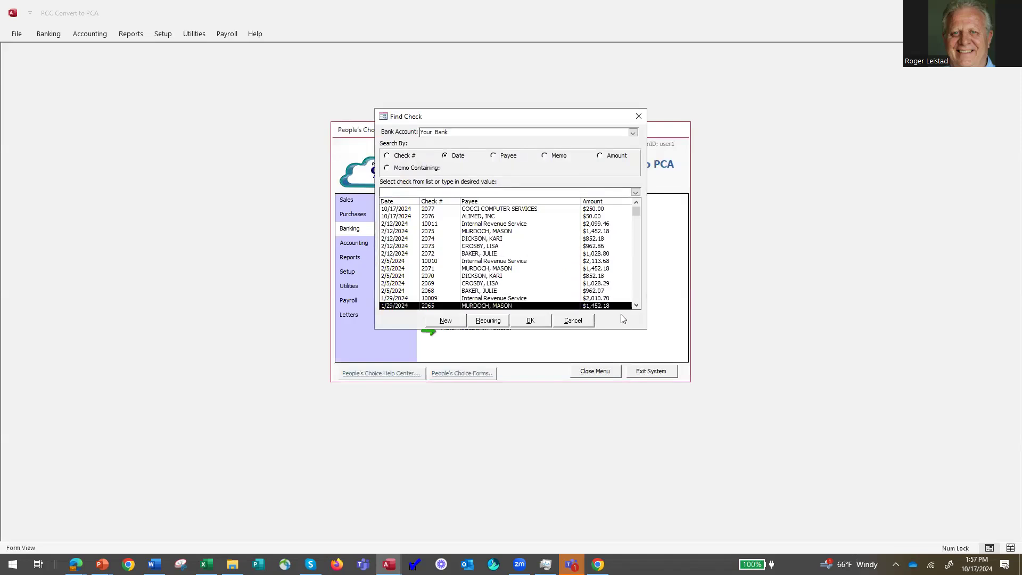
pyautogui.scroll(-4, 637, 309)
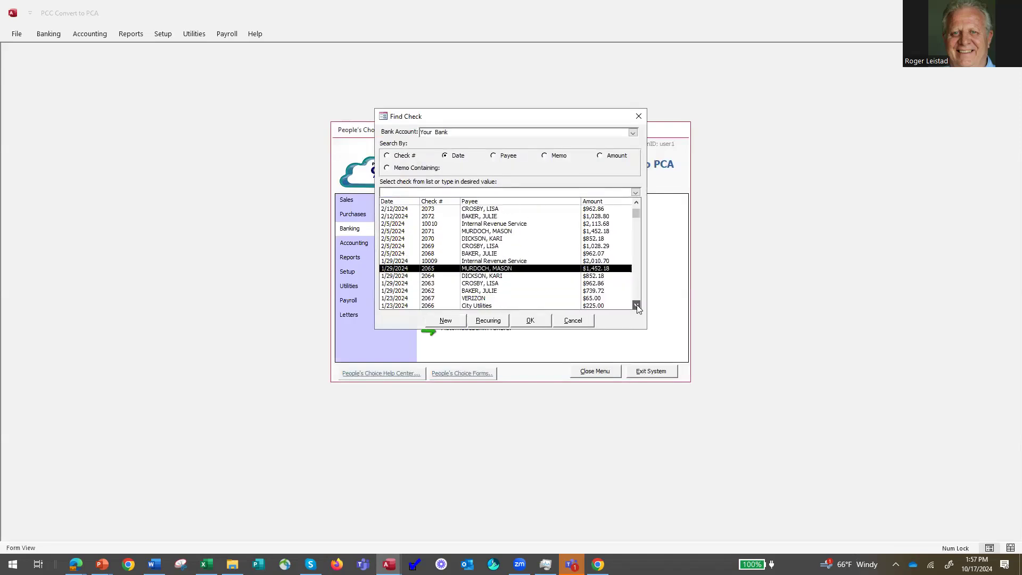
pyautogui.scroll(-5, 638, 308)
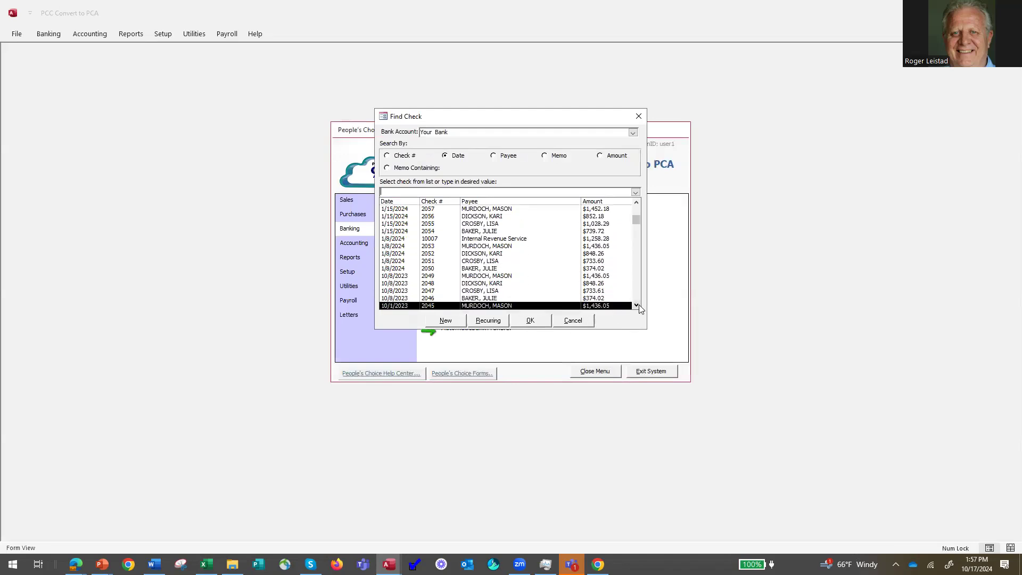
pyautogui.scroll(-4, 639, 305)
pyautogui.click(637, 305)
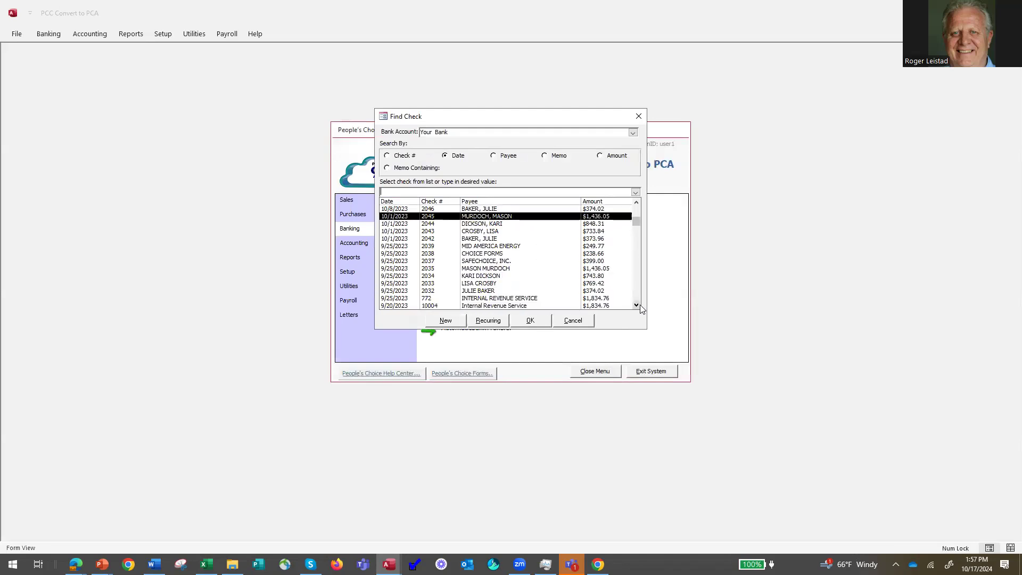
pyautogui.click(493, 262)
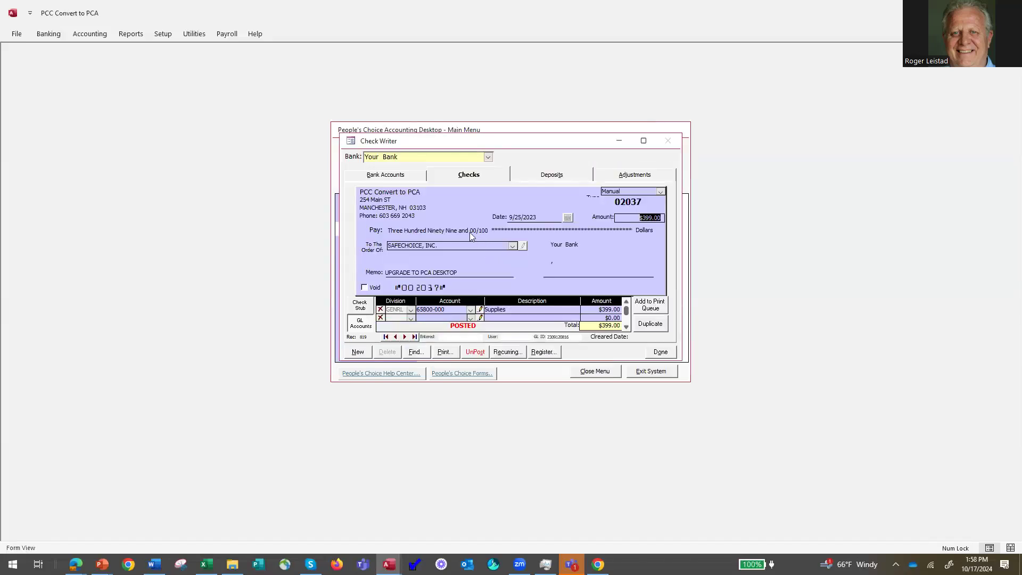
# Duplicate the SAFECHOICE check as Computer check 02078, post it, and close the check writer.
pyautogui.click(651, 324)
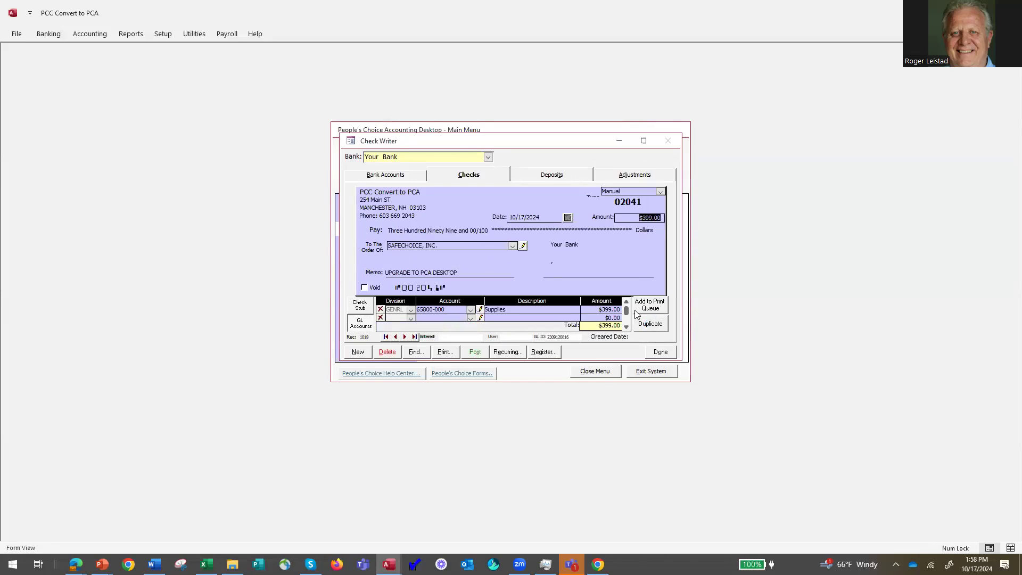
pyautogui.click(661, 193)
pyautogui.click(644, 208)
pyautogui.click(478, 355)
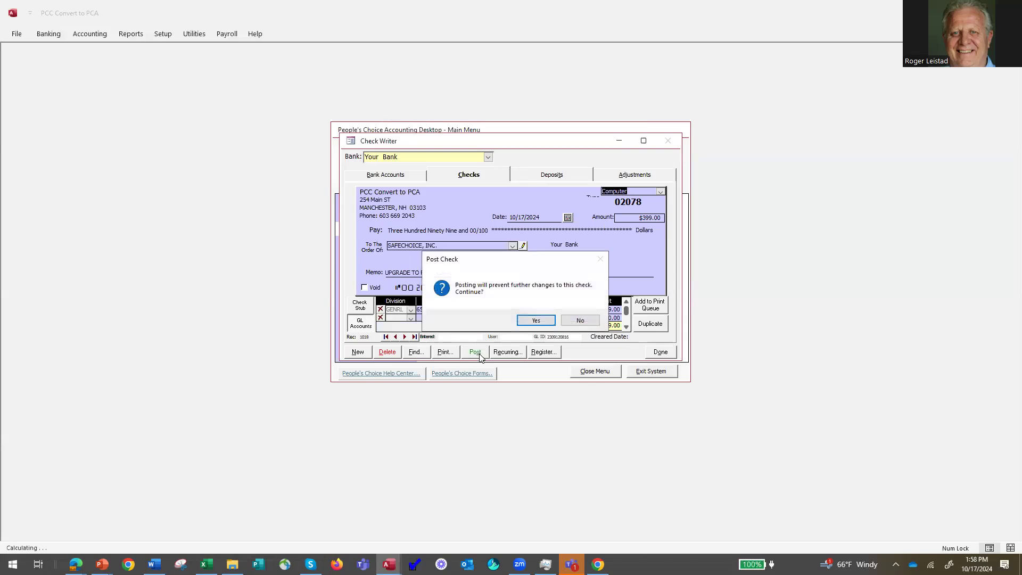
pyautogui.click(536, 321)
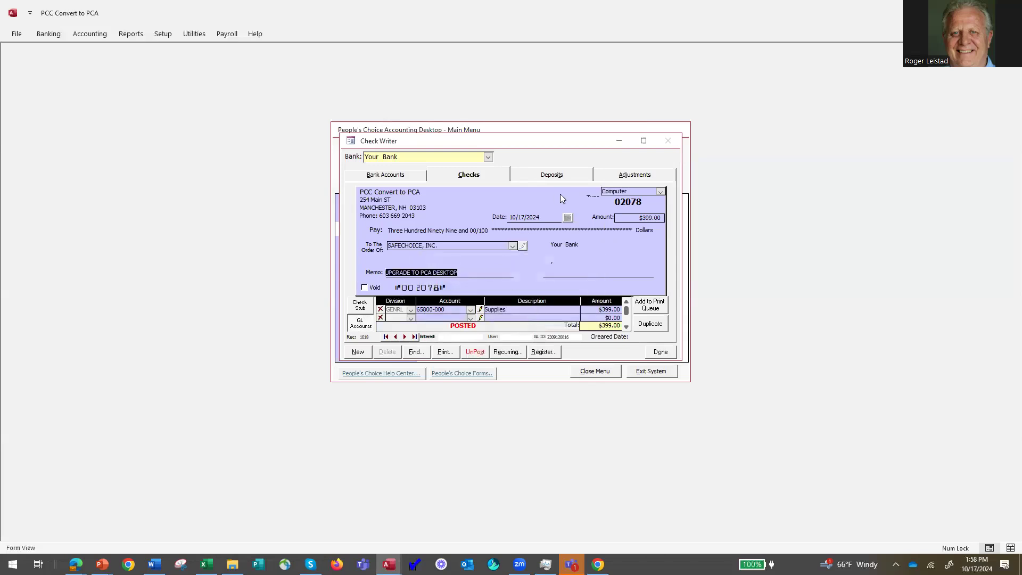
pyautogui.click(660, 353)
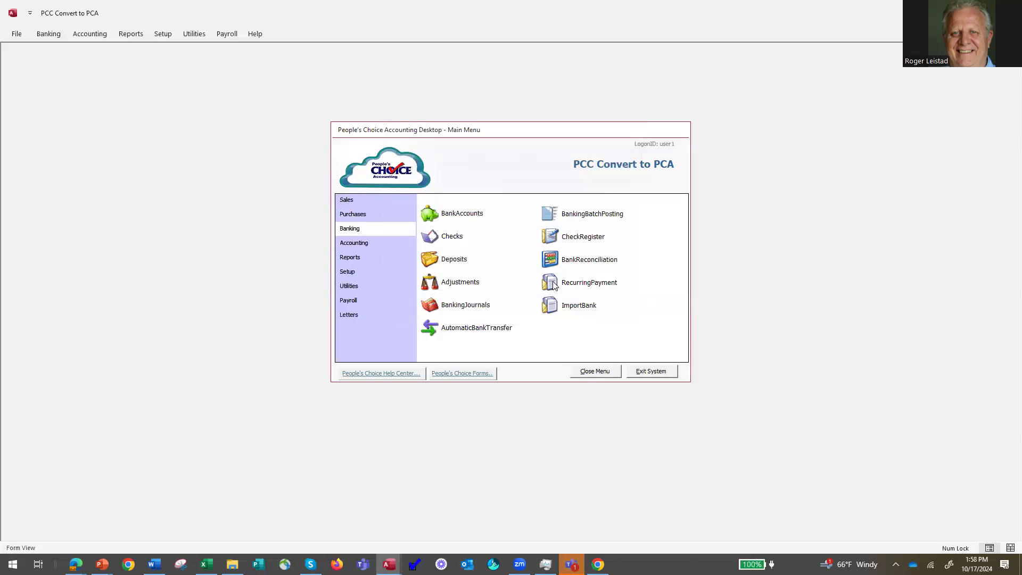
pyautogui.click(551, 283)
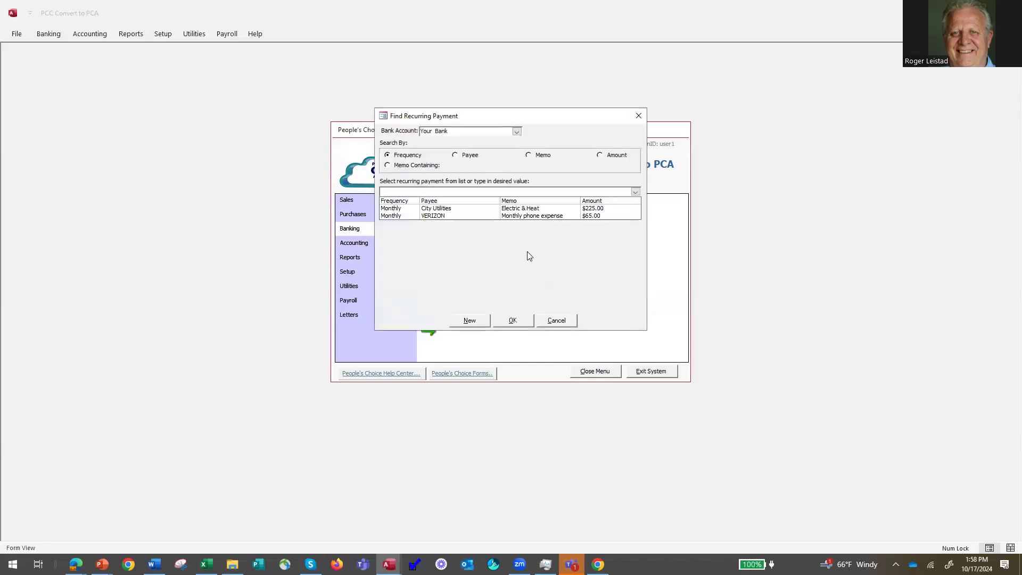
pyautogui.click(452, 209)
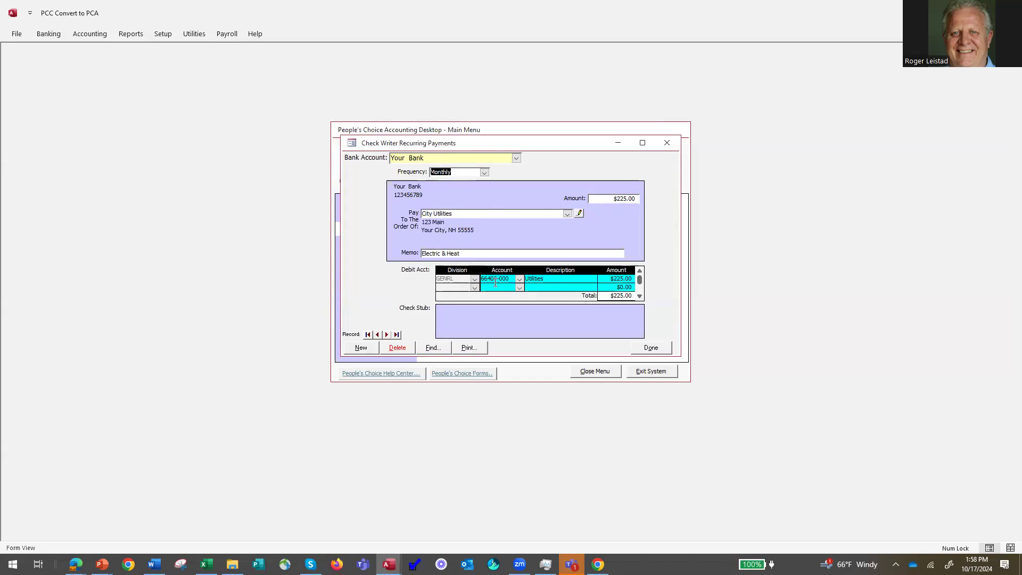
pyautogui.click(651, 348)
# Look over the VERIZON recurring payment, then start a new Monthly recurring payment.
pyautogui.click(559, 281)
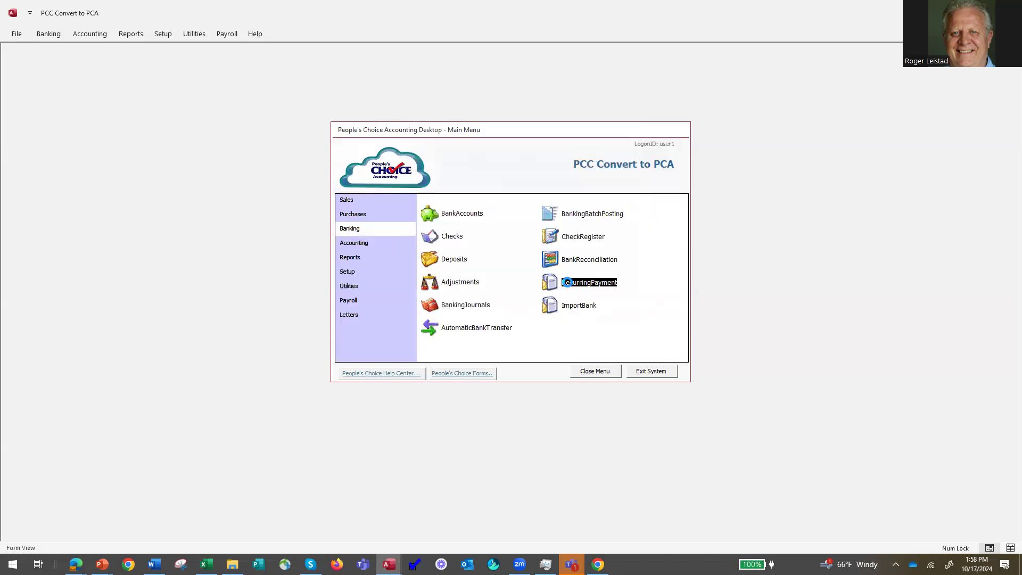
pyautogui.doubleClick(585, 216)
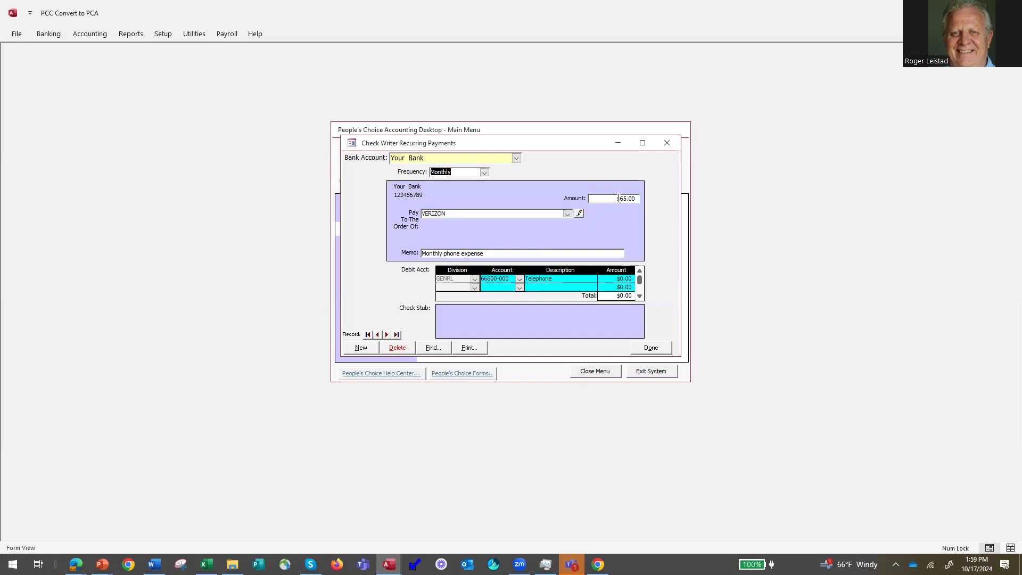
pyautogui.click(363, 350)
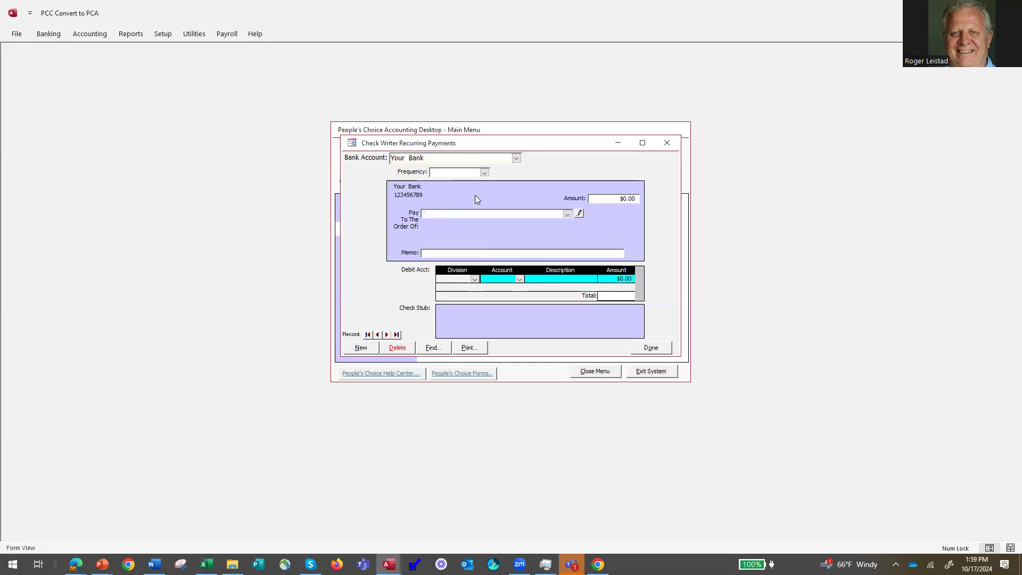
pyautogui.click(485, 173)
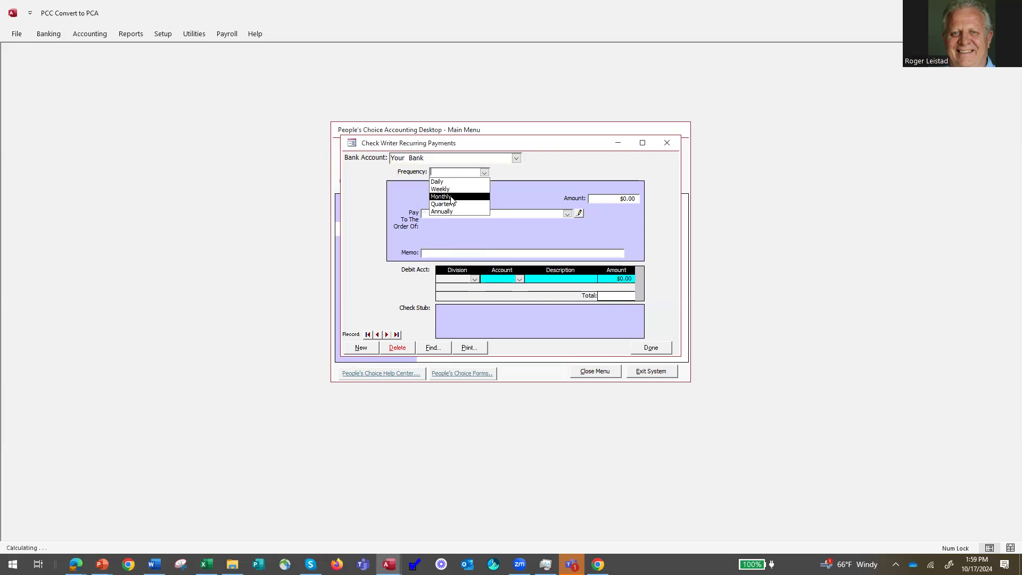
pyautogui.click(451, 197)
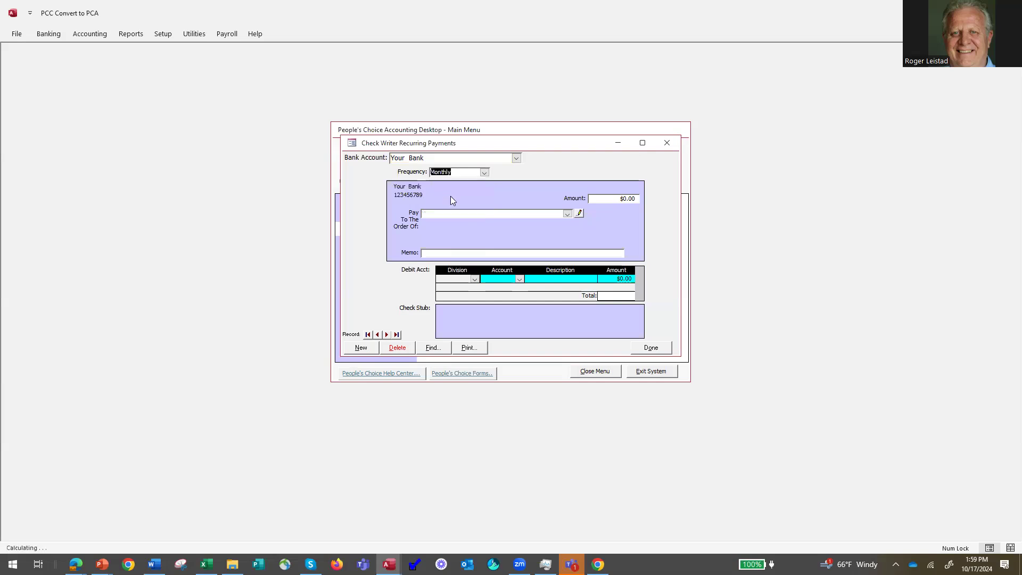
# Pay COMPREHENSIVE COMPUTER SERVICES $150.00 with memo 'IT agreement' and save the form.
pyautogui.click(568, 214)
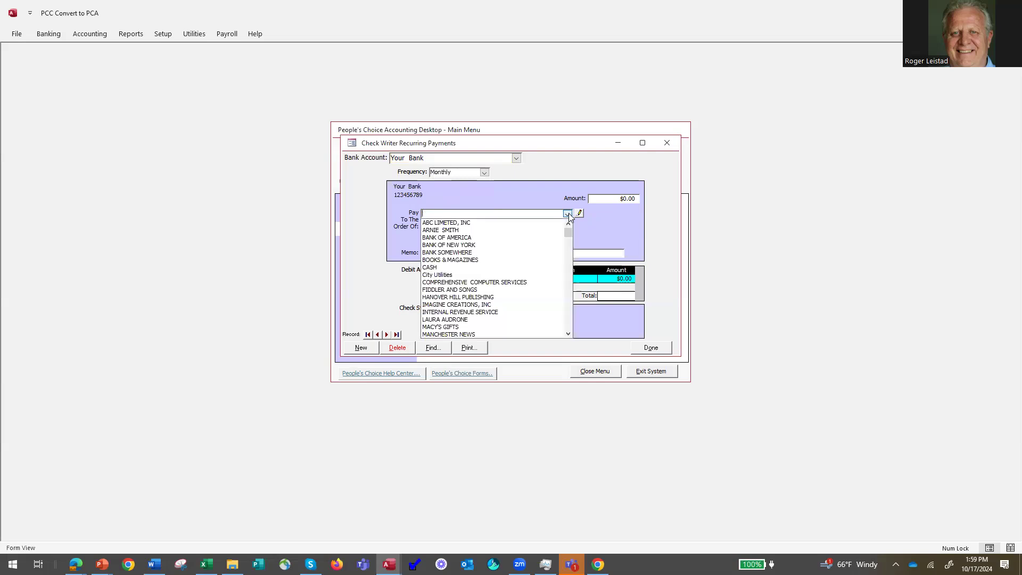
pyautogui.click(513, 286)
pyautogui.click(437, 255)
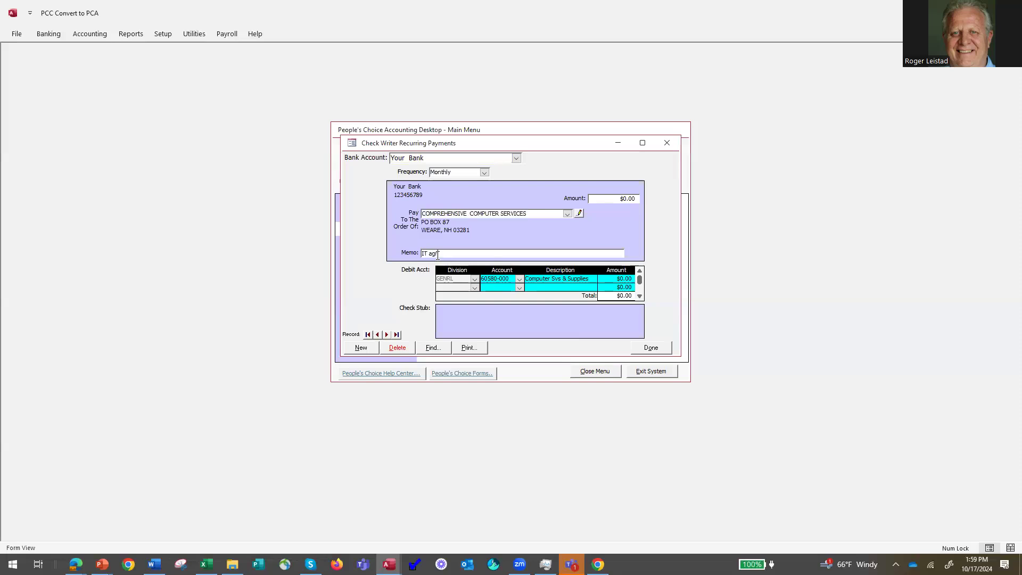
pyautogui.write('IT agreement')
pyautogui.click(619, 196)
pyautogui.write('150')
pyautogui.press('Tab')
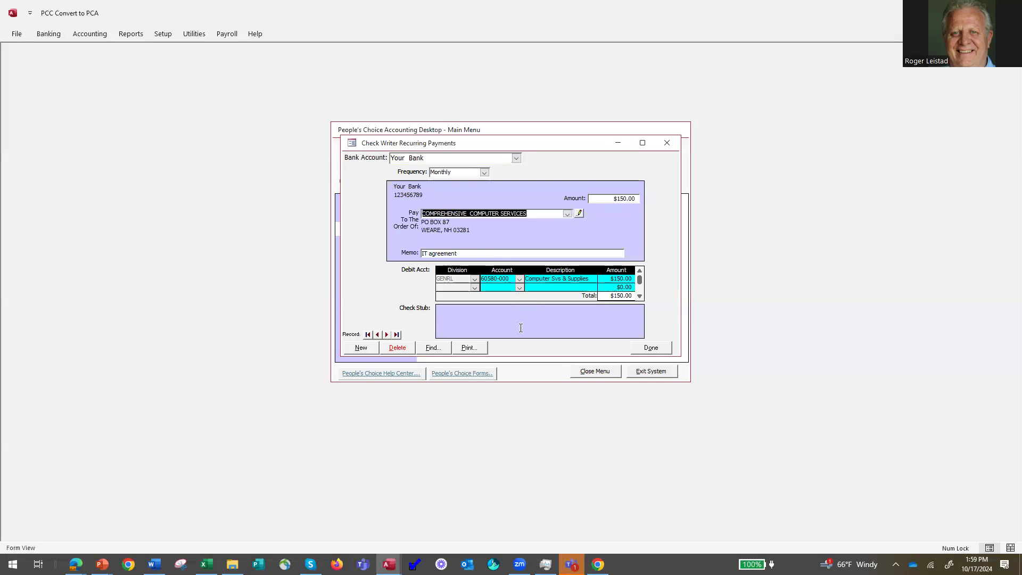
pyautogui.click(651, 348)
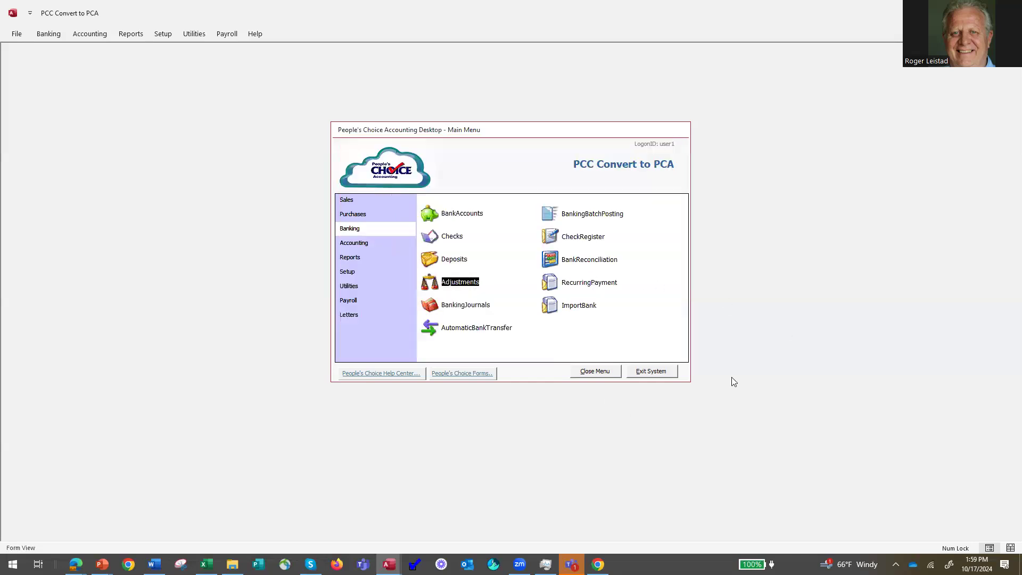
# Bring up the recurring checks and tick City Utilities, COMPREHENSIVE COMPUTER and VERIZON.
pyautogui.click(437, 238)
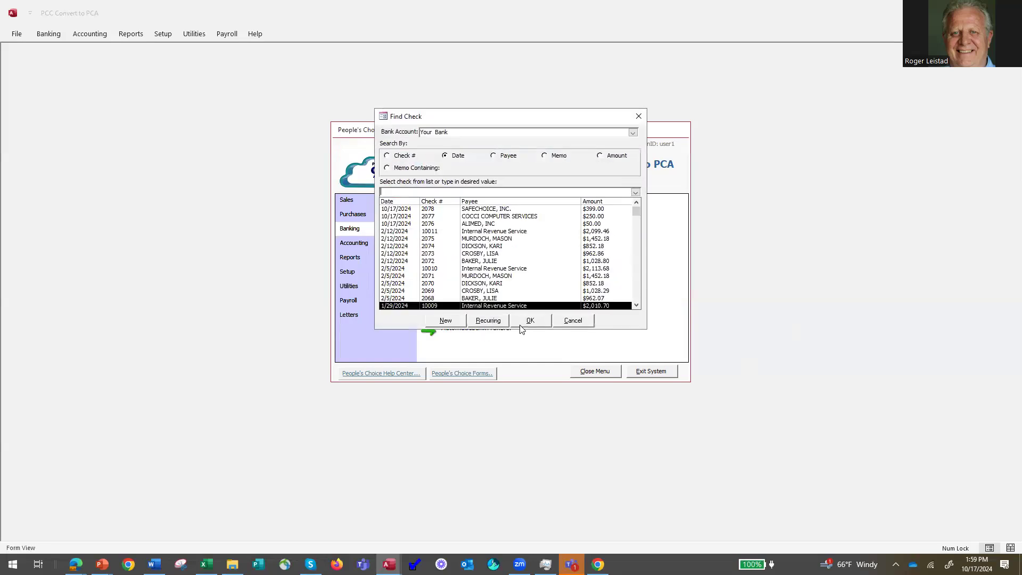
pyautogui.click(488, 320)
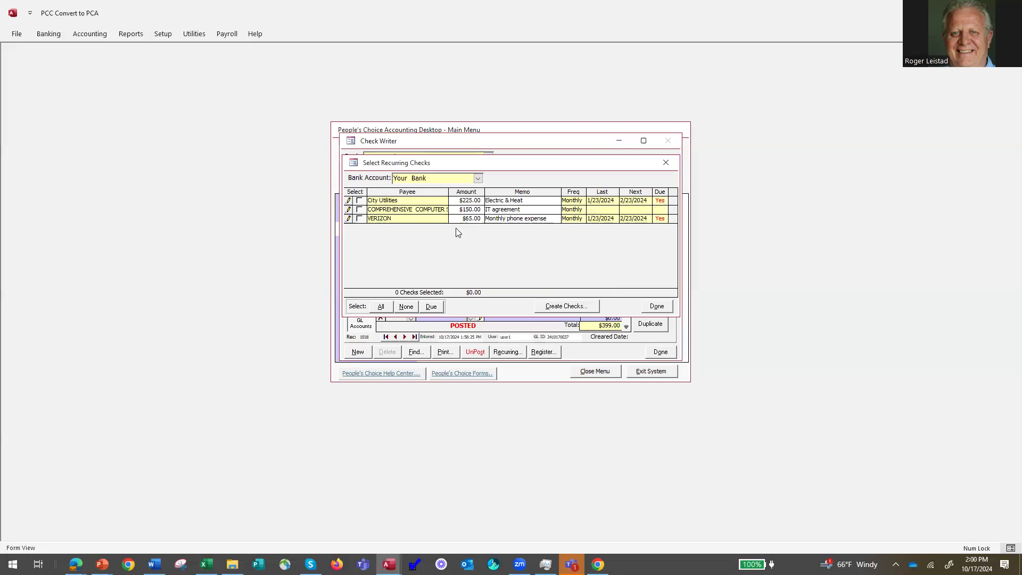
pyautogui.click(358, 201)
pyautogui.click(360, 211)
pyautogui.click(360, 219)
# Change the VERIZON recurring check amount to $75.00.
pyautogui.moveTo(462, 219); pyautogui.dragTo(503, 215)
pyautogui.write('75')
pyautogui.press('Tab')
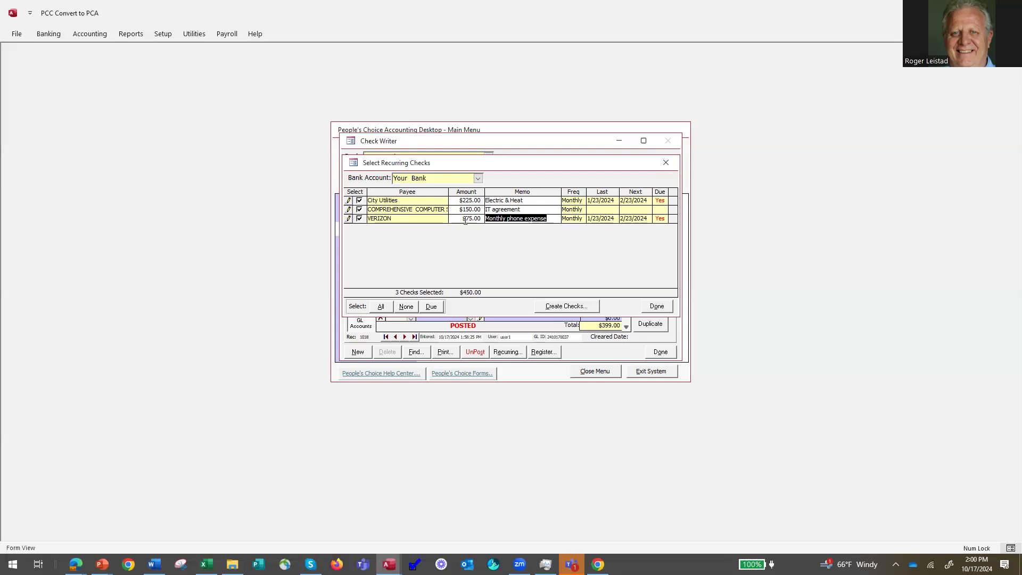
# Start creating checks from the selected payments, dated 2/23/2024.
pyautogui.click(568, 308)
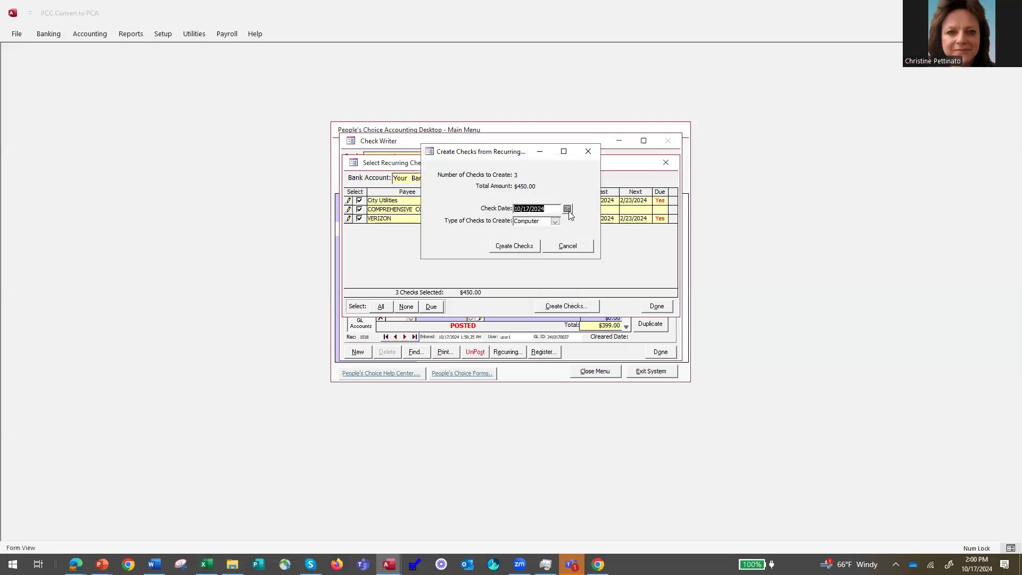
pyautogui.click(566, 208)
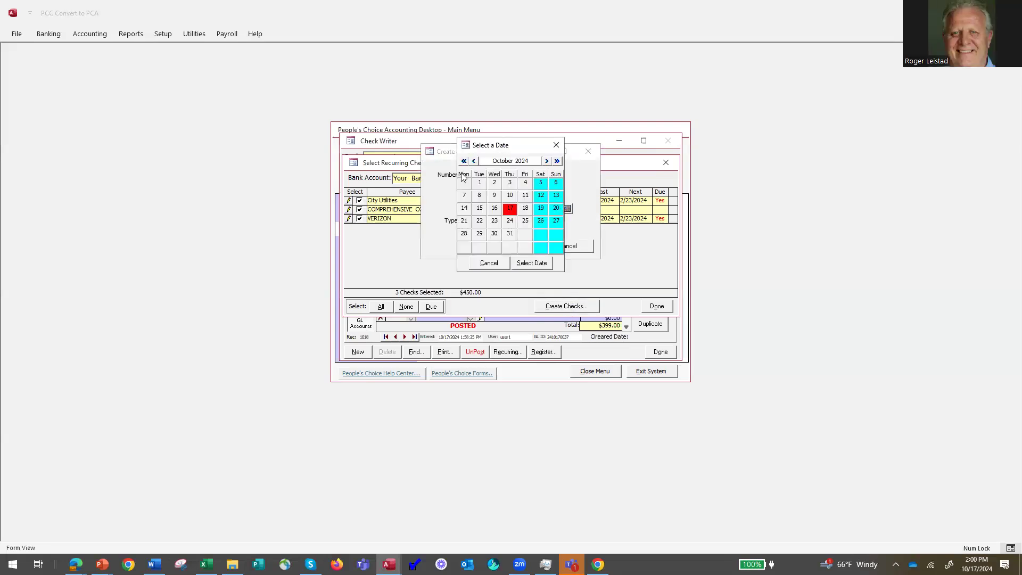
pyautogui.click(475, 161)
pyautogui.click(474, 161)
pyautogui.click(474, 162)
pyautogui.click(474, 161)
pyautogui.click(474, 162)
pyautogui.click(475, 161)
pyautogui.click(475, 162)
pyautogui.click(474, 161)
pyautogui.click(475, 161)
pyautogui.click(474, 162)
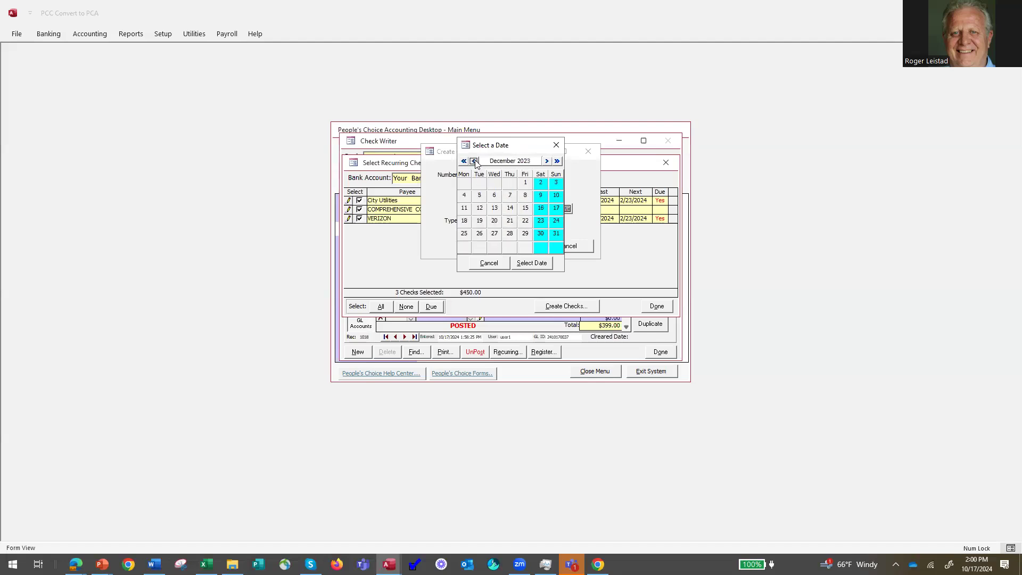
pyautogui.click(547, 161)
pyautogui.click(547, 161)
pyautogui.click(532, 263)
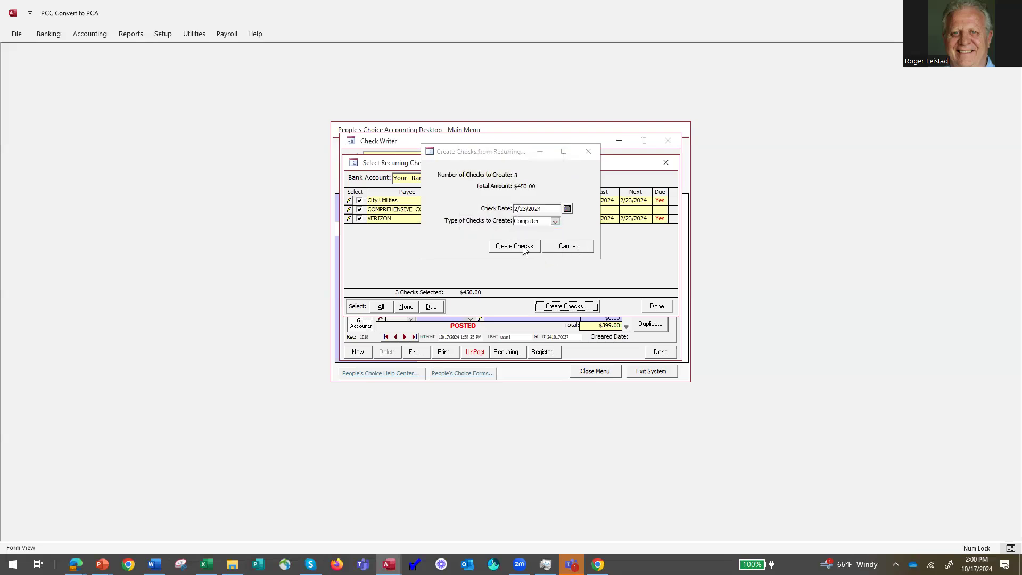
# Create the three checks, acknowledge the confirmation, and look up the existing checks.
pyautogui.click(516, 246)
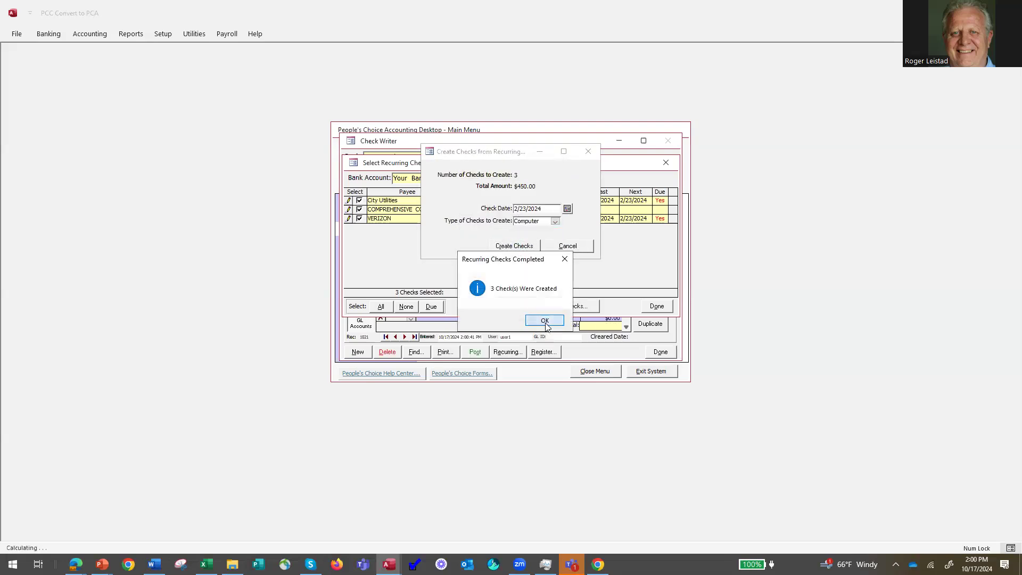
pyautogui.click(544, 321)
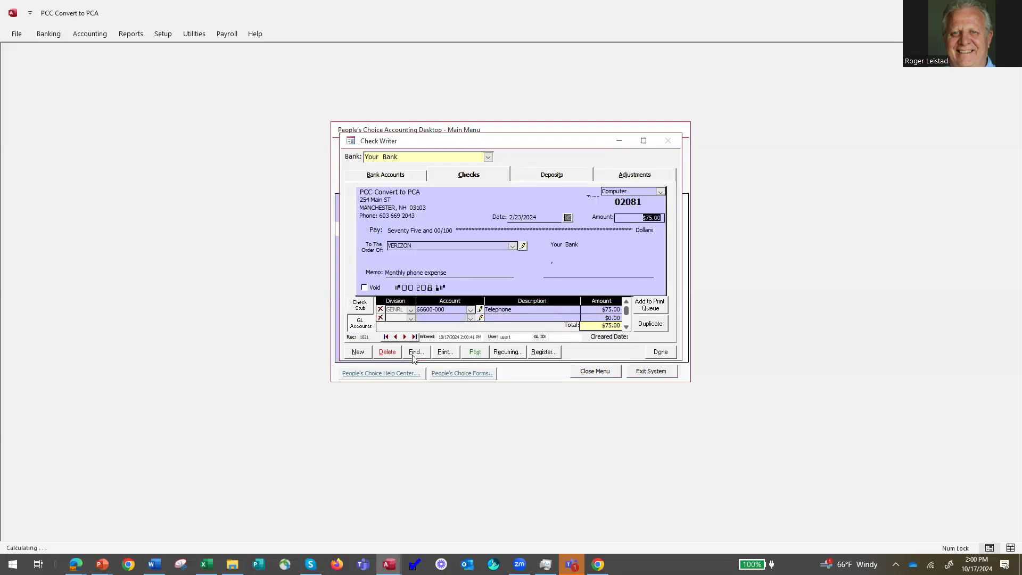
pyautogui.click(415, 352)
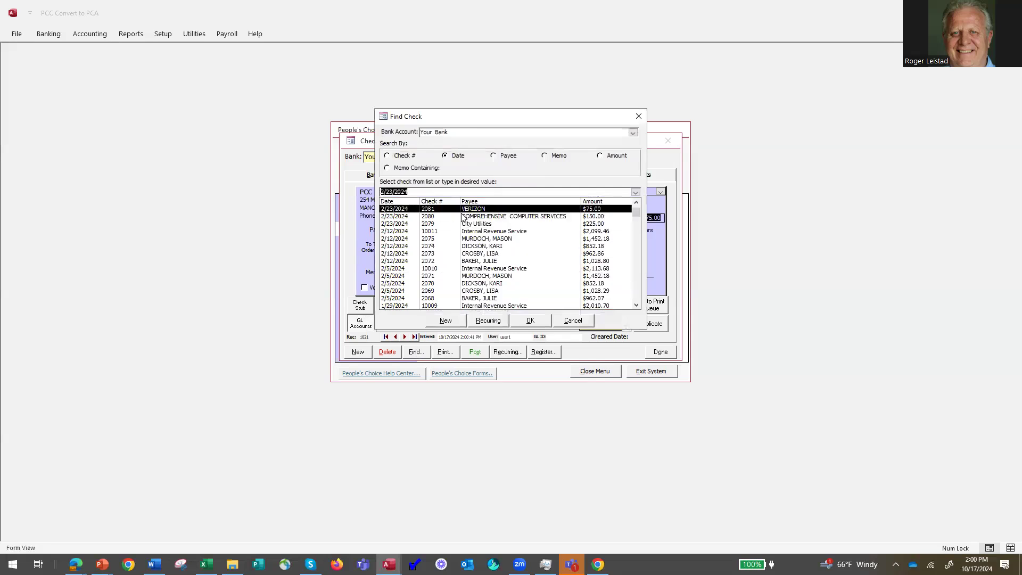
# Change the VERIZON check's type to Other.
pyautogui.click(574, 320)
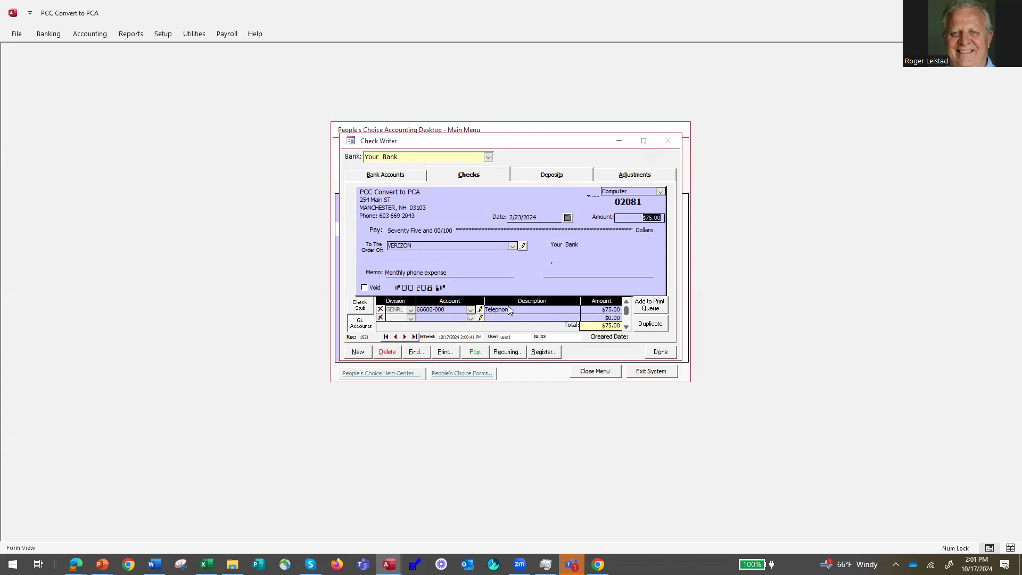
pyautogui.click(659, 193)
pyautogui.click(645, 238)
# Review the check stub and GL distribution, close the check writer, and open the banking journal.
pyautogui.click(360, 306)
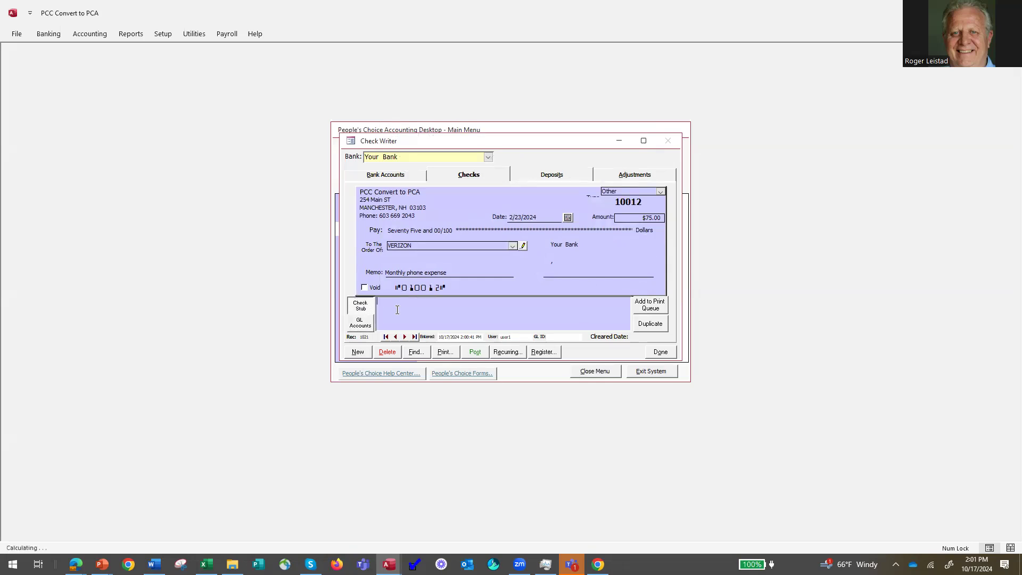
pyautogui.click(573, 309)
pyautogui.click(362, 326)
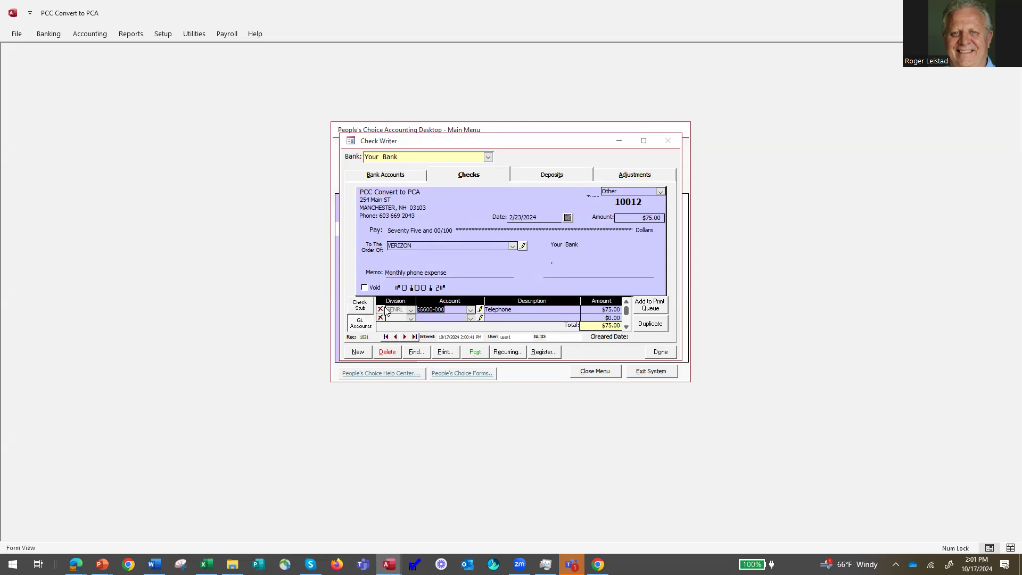
pyautogui.click(659, 349)
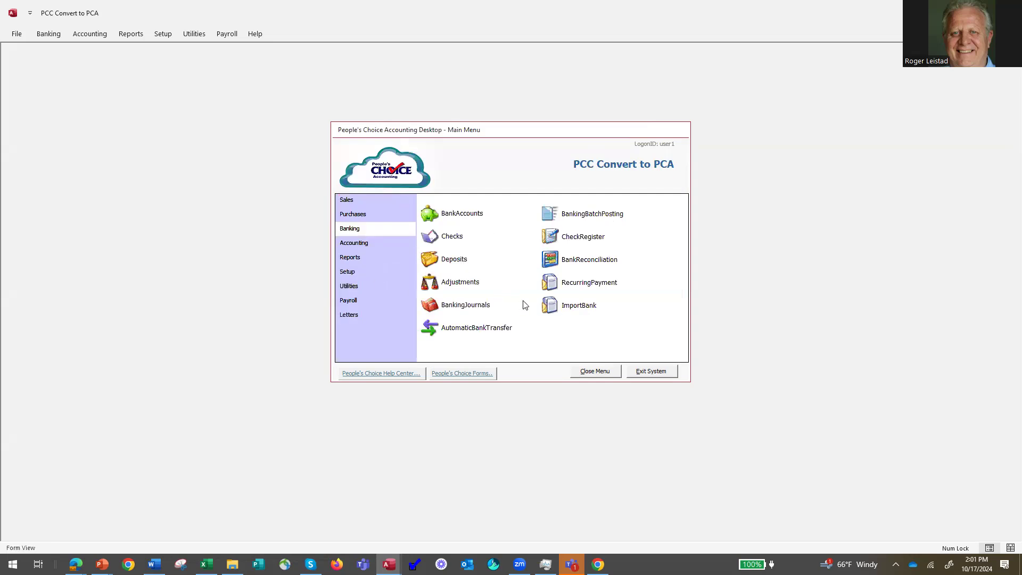
pyautogui.click(459, 305)
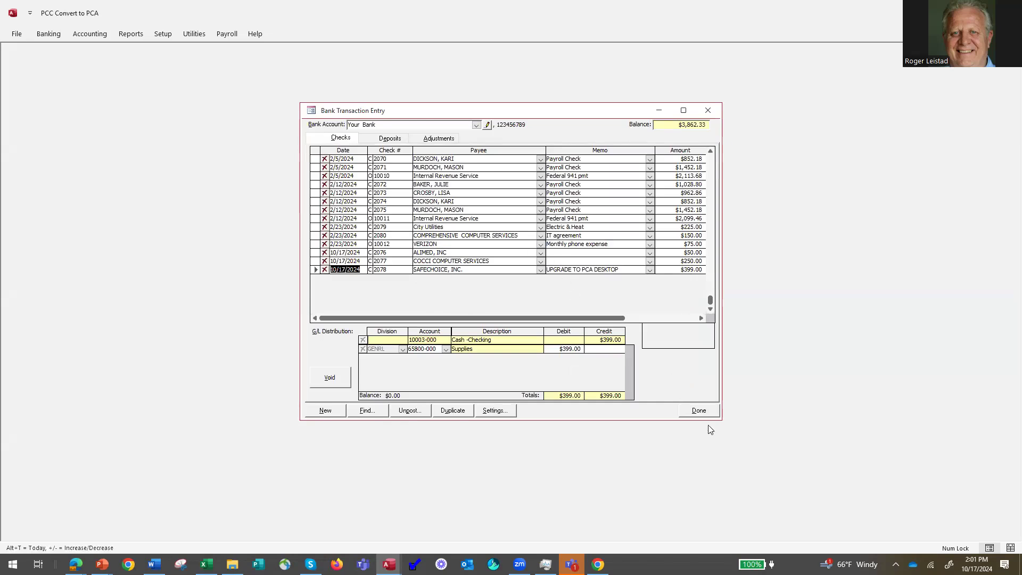
# Start a new deposit for $1,000.00.
pyautogui.click(699, 411)
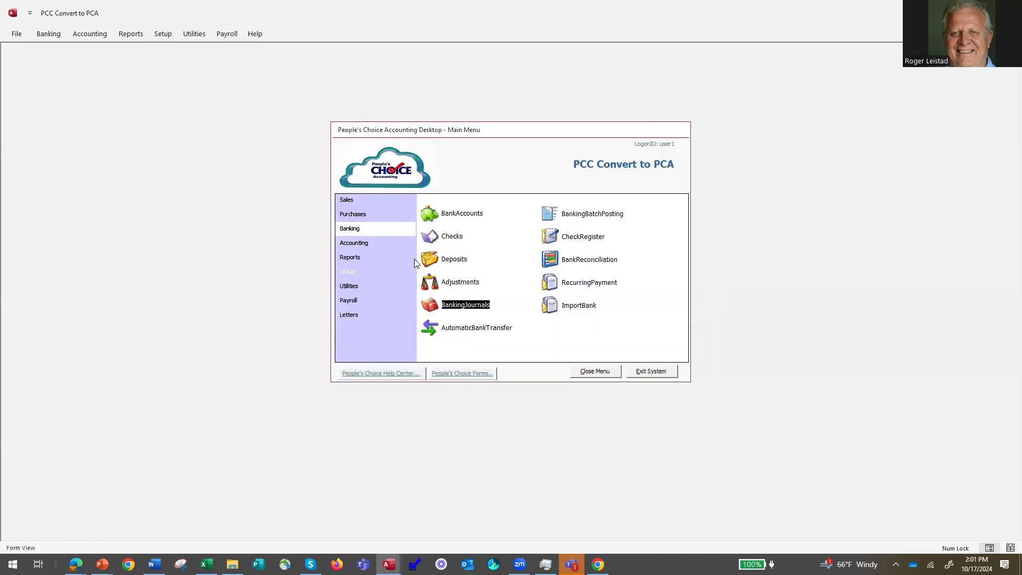
pyautogui.click(450, 258)
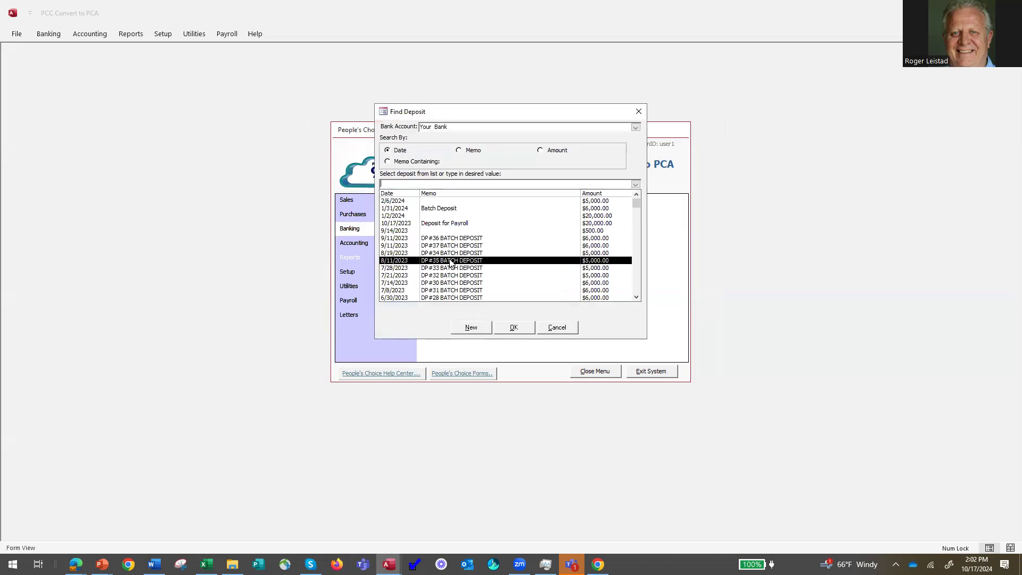
pyautogui.click(472, 328)
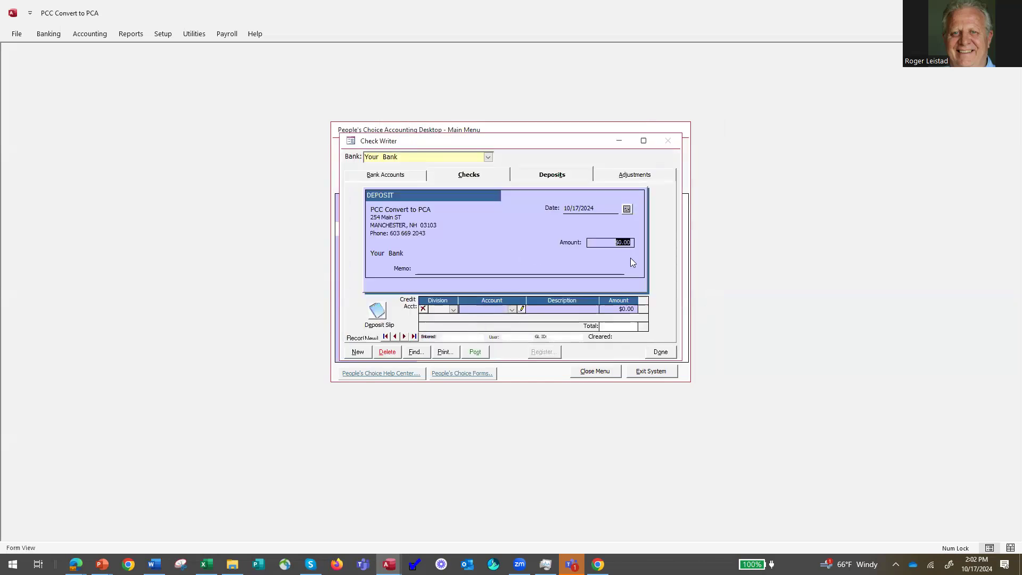
pyautogui.write('1,')
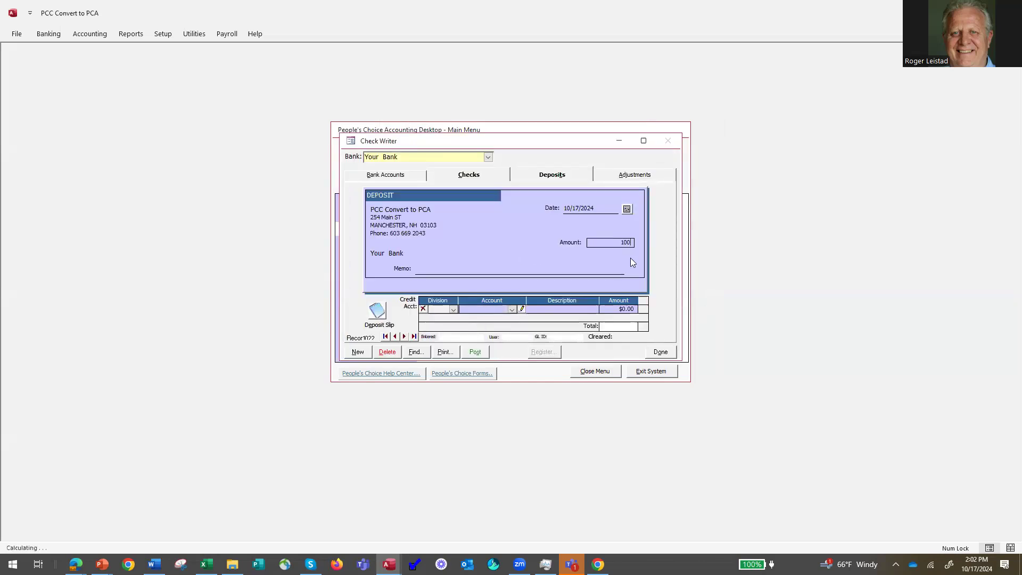
pyautogui.write('000')
pyautogui.press('Tab')
# Add memo 'rent', credit 40090-000 Miscellaneous Sales, and post the deposit.
pyautogui.write('rent')
pyautogui.click(513, 309)
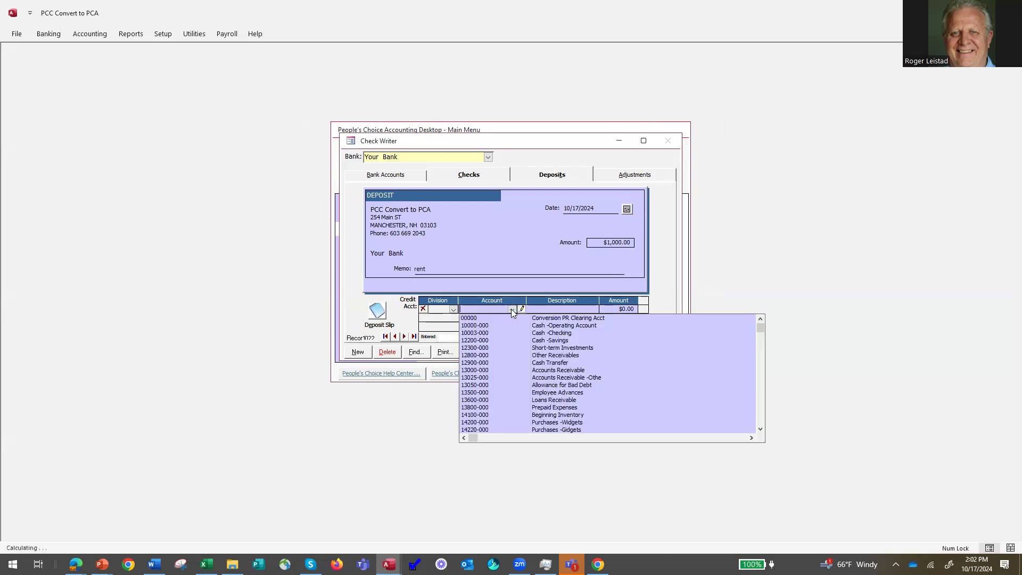
pyautogui.write('40010-000')
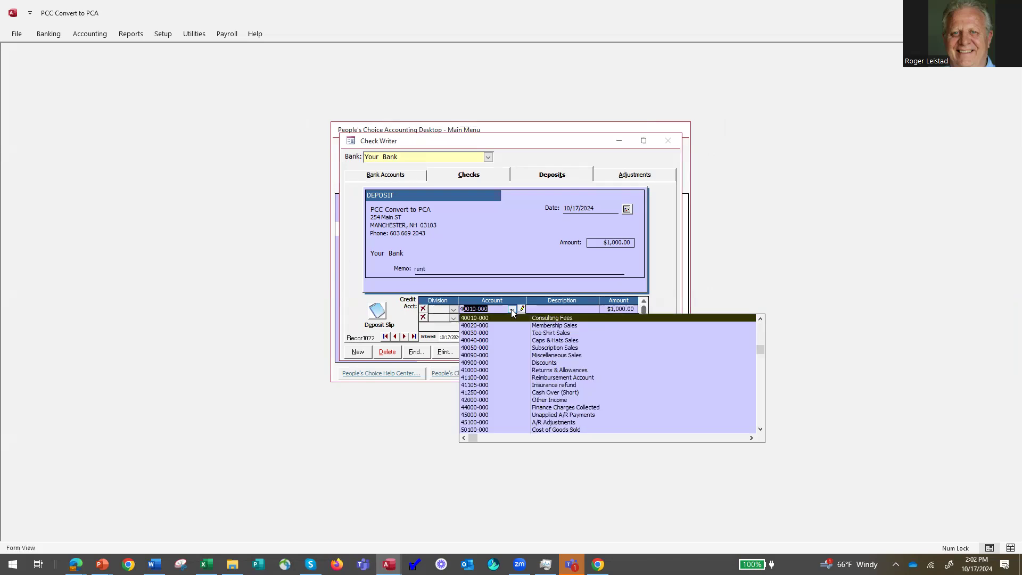
pyautogui.press('Down')
pyautogui.press('Down')
pyautogui.press('Down')
pyautogui.press('Down')
pyautogui.press('Down')
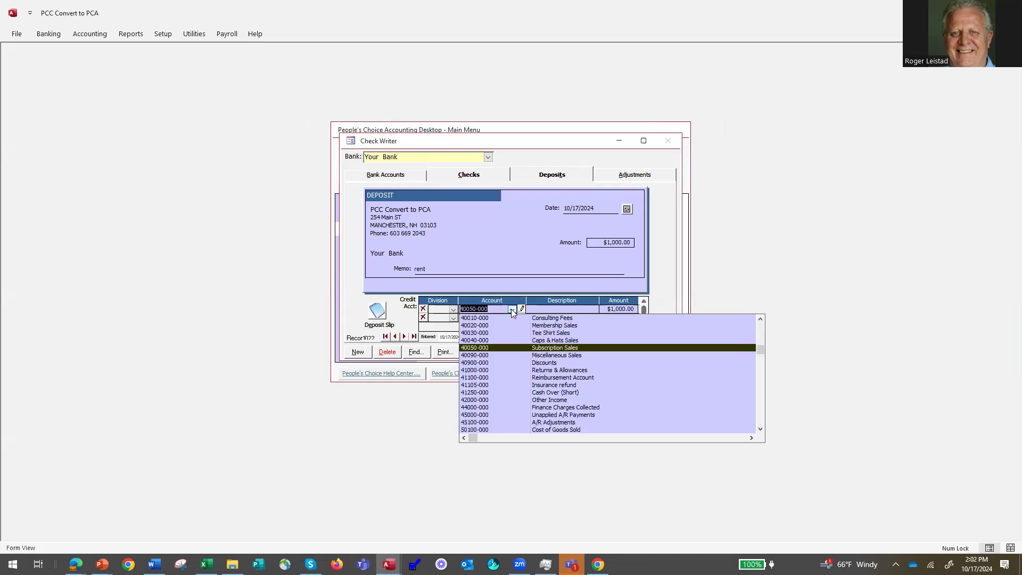
pyautogui.press('Return')
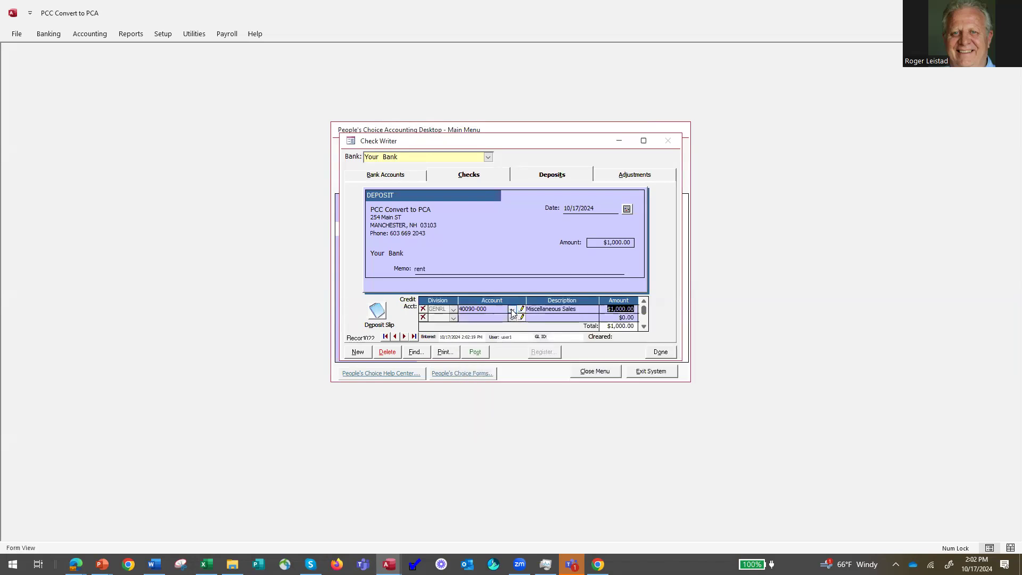
pyautogui.press('Return')
pyautogui.click(476, 352)
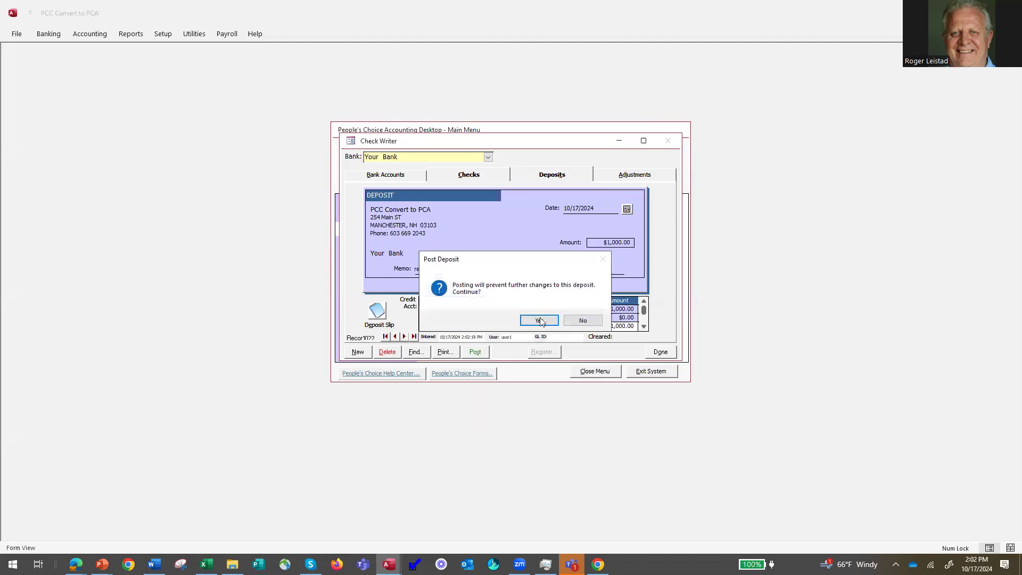
pyautogui.click(539, 320)
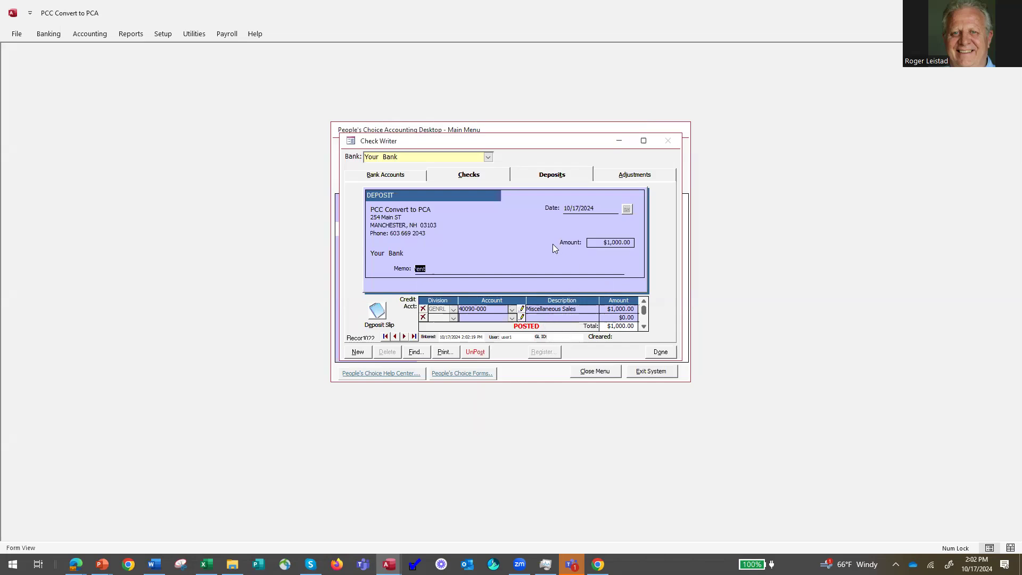
# On a new deposit slip, enter the payer's name, check 23423 and $500.00.
pyautogui.click(358, 352)
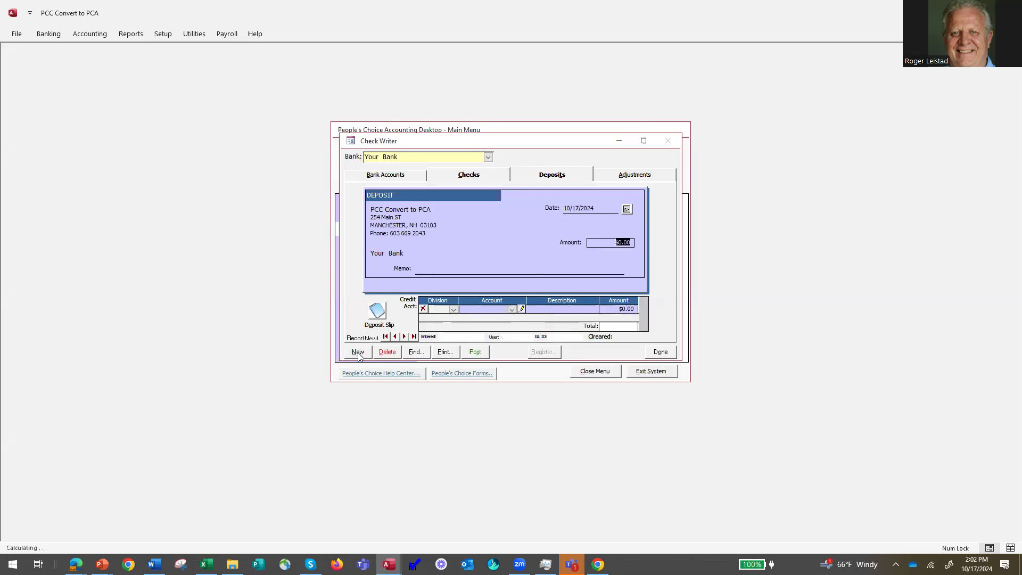
pyautogui.click(377, 311)
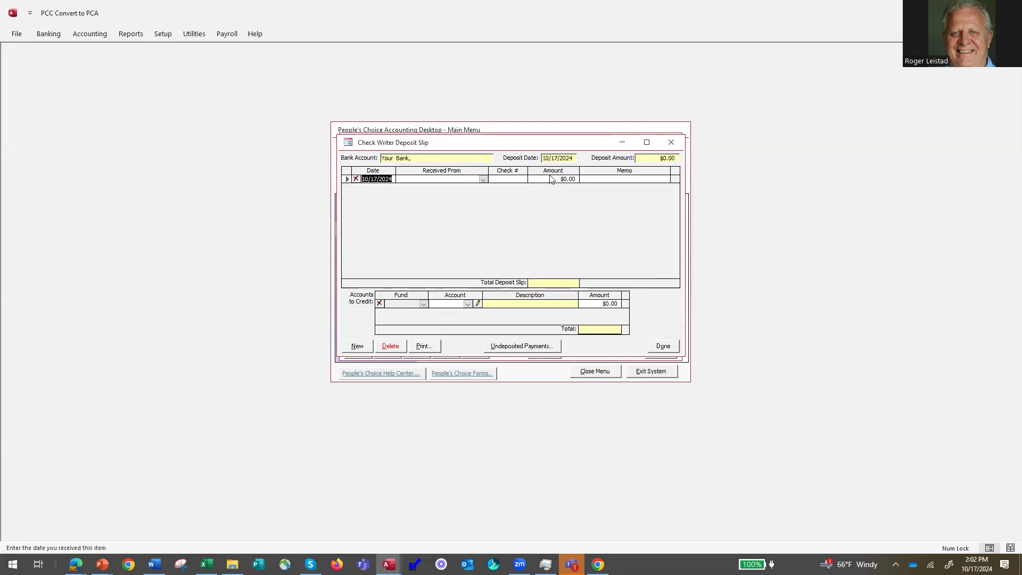
pyautogui.click(423, 182)
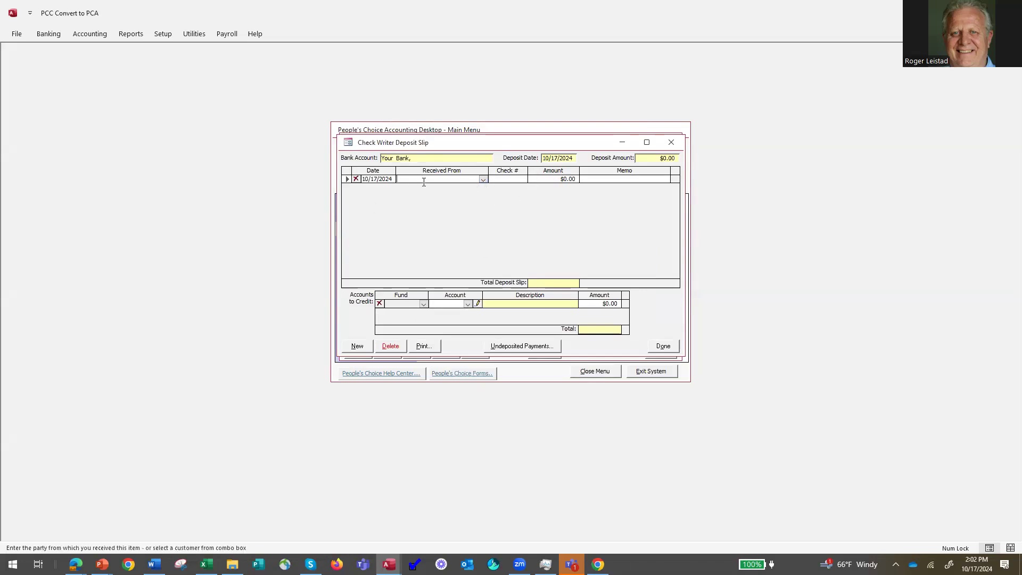
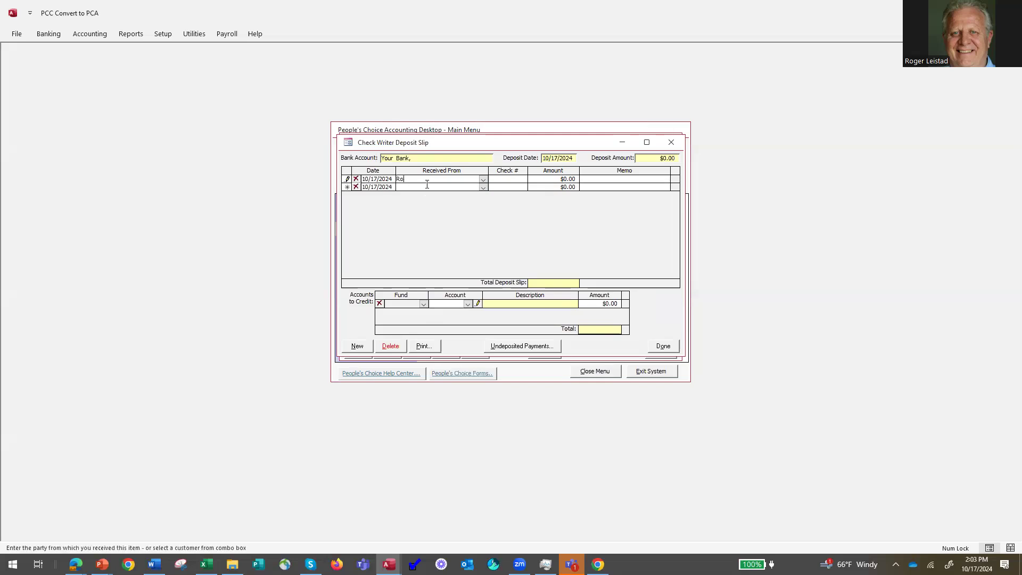
pyautogui.press('Tab')
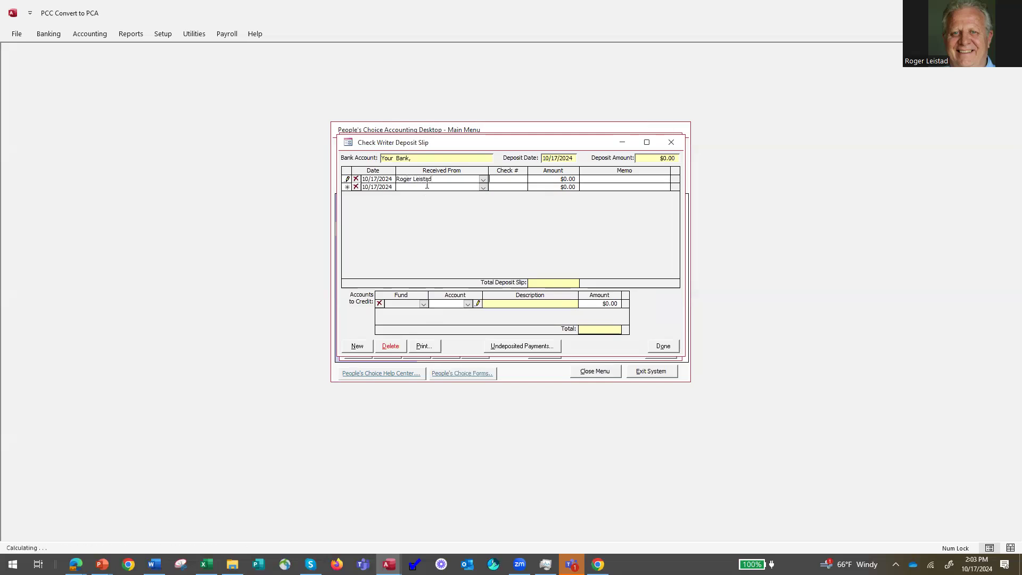
pyautogui.write('23423')
pyautogui.press('Tab')
pyautogui.write('500')
pyautogui.press('Tab')
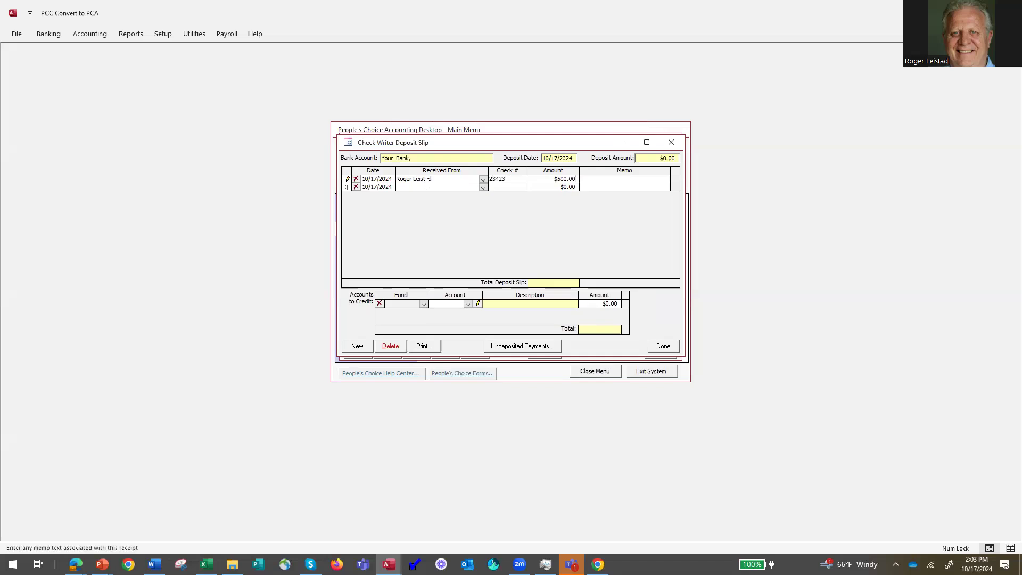
# Add the memo and credit the entry to 40010-000 Consulting Fees.
pyautogui.write('gr')
pyautogui.write('ees')
pyautogui.click(468, 305)
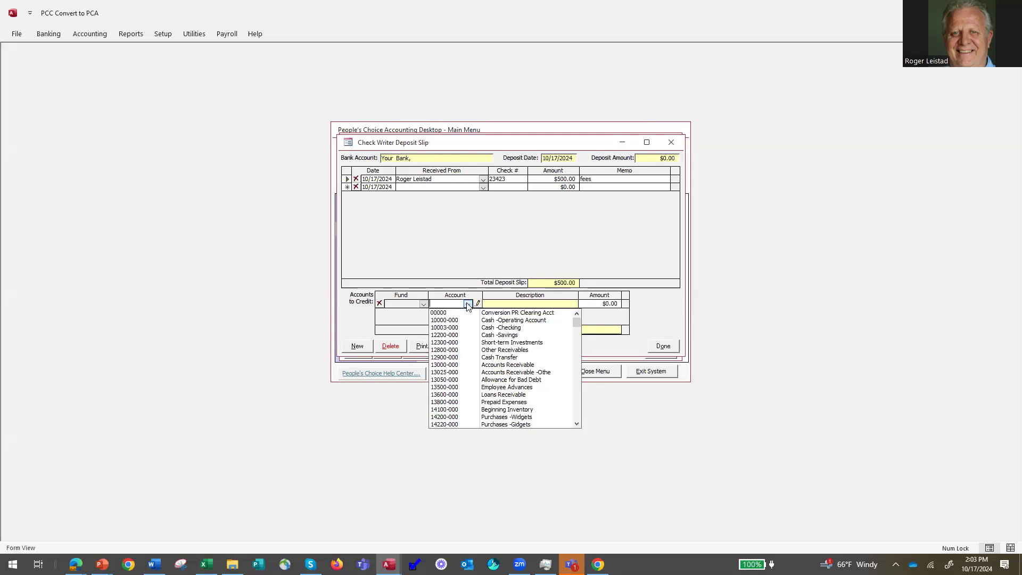
pyautogui.write('40010-000')
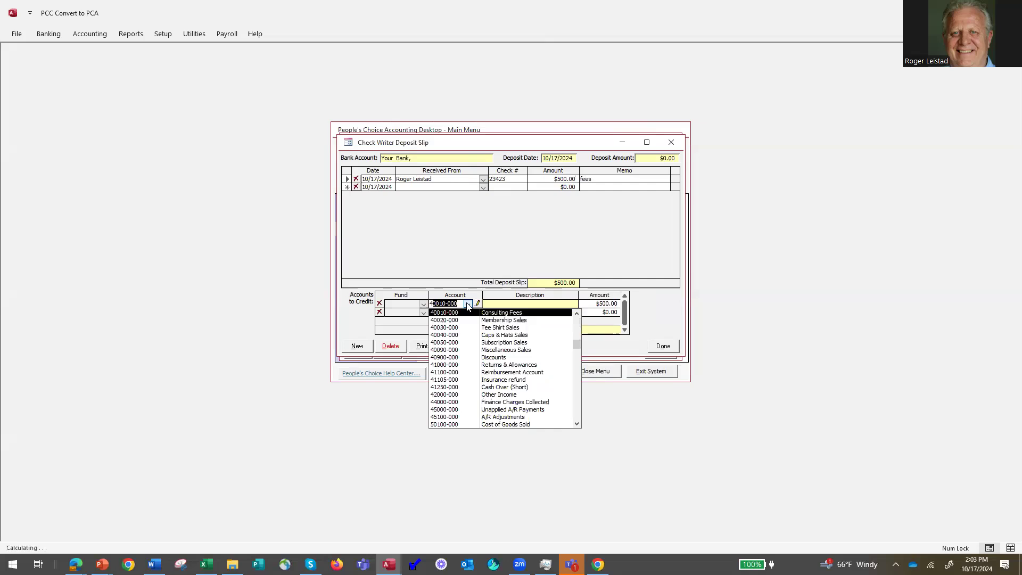
pyautogui.click(505, 314)
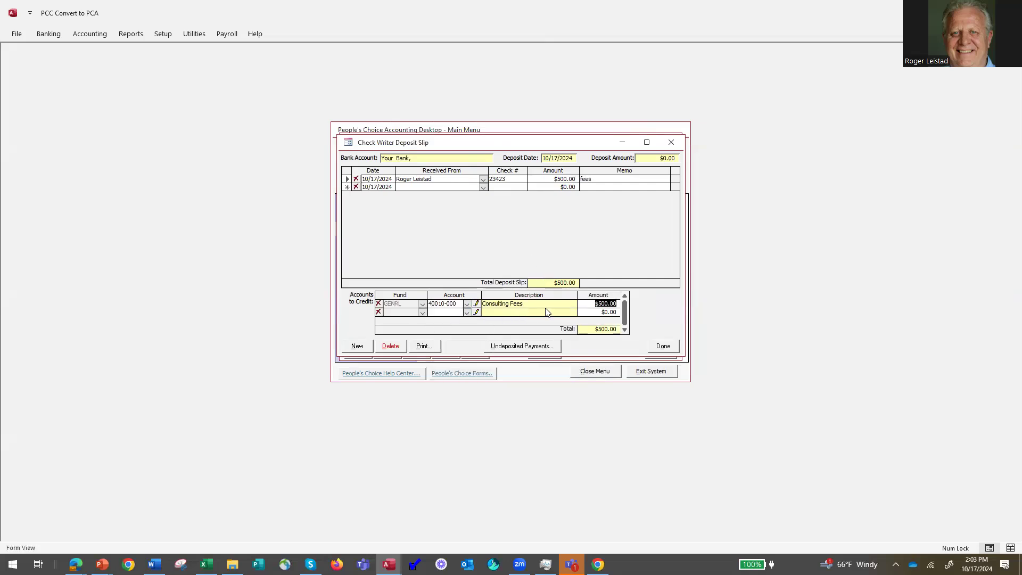
pyautogui.click(411, 190)
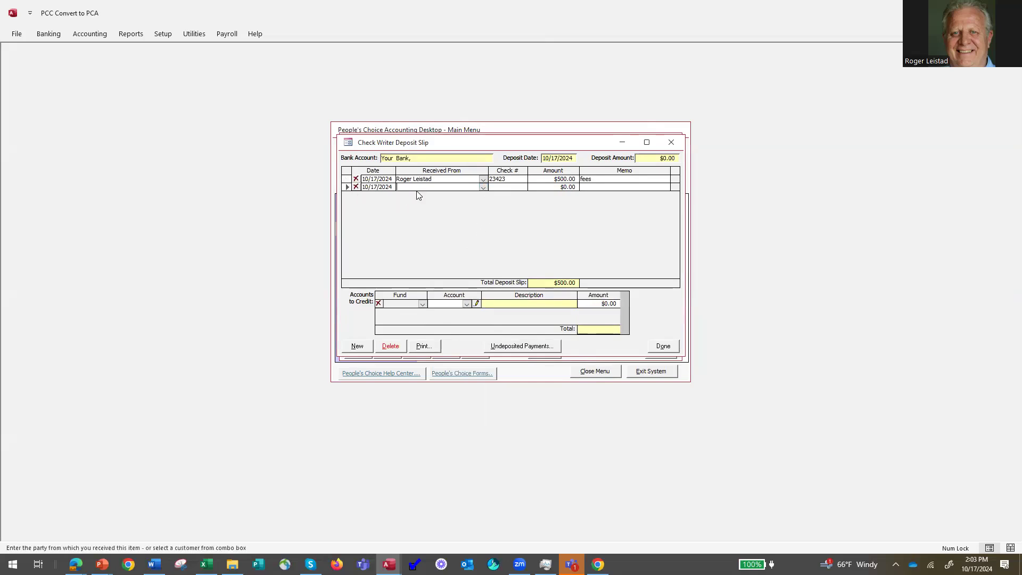
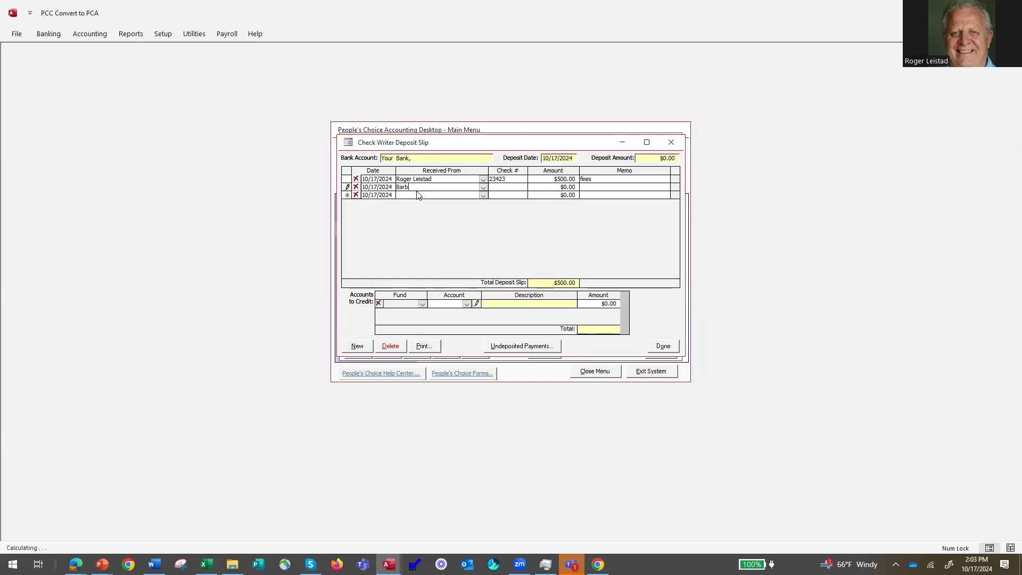
# Enter the payer's name, check 4567 for $400.00, memo 'fees', credited to 40020-000 Membership Sales.
pyautogui.press('Tab')
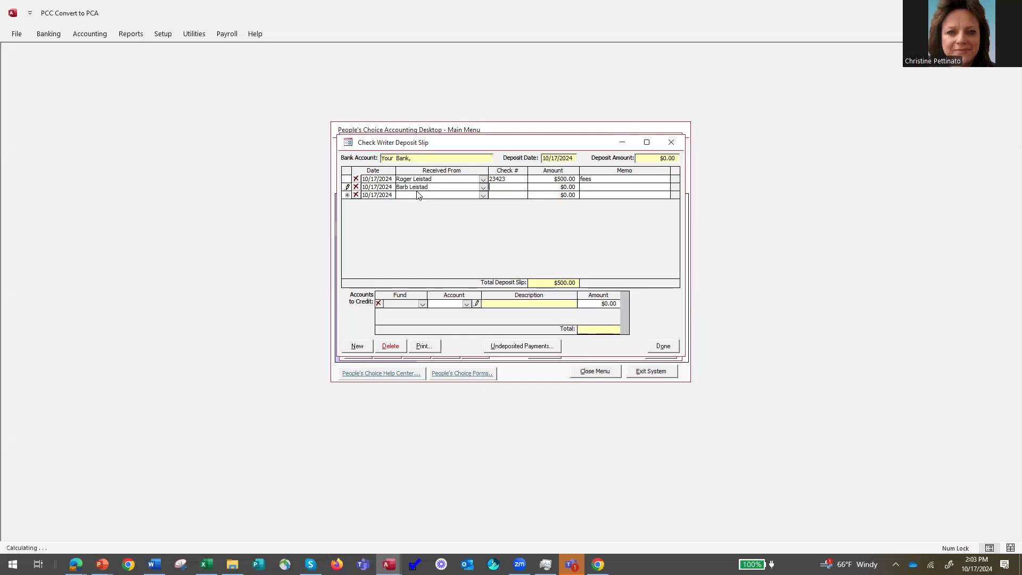
pyautogui.write('4567')
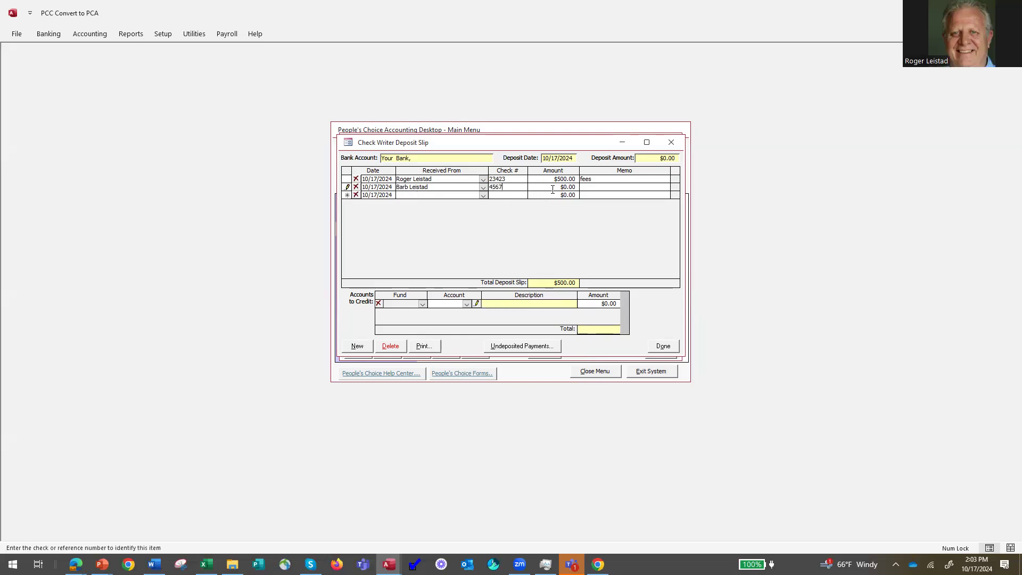
pyautogui.press('Tab')
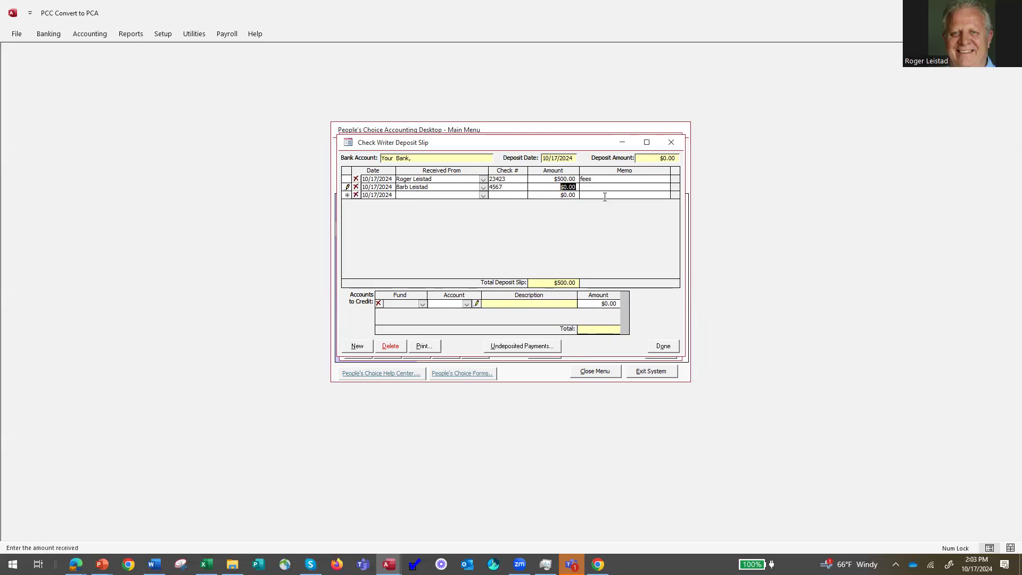
pyautogui.write('400')
pyautogui.press('Tab')
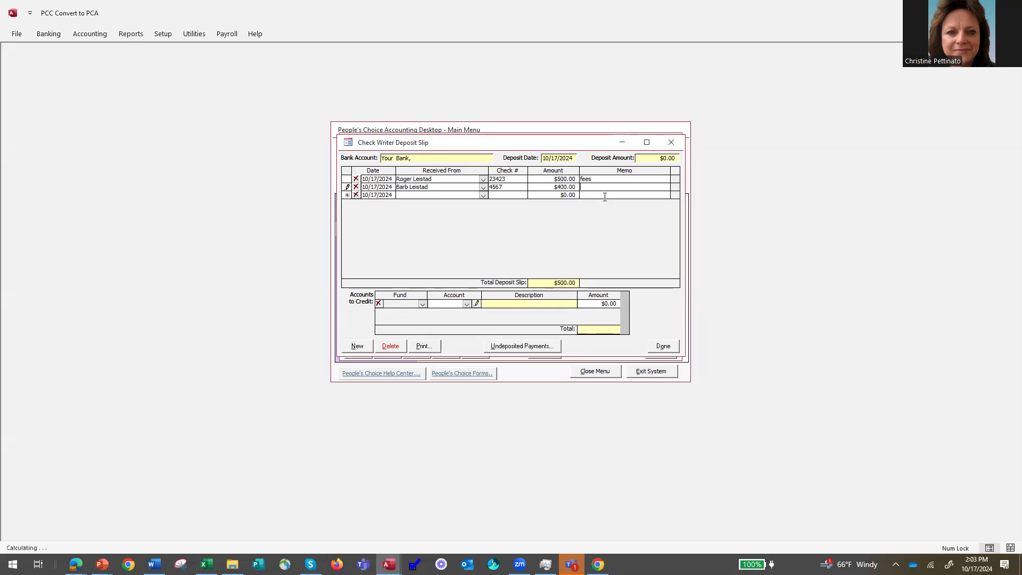
pyautogui.write('fee')
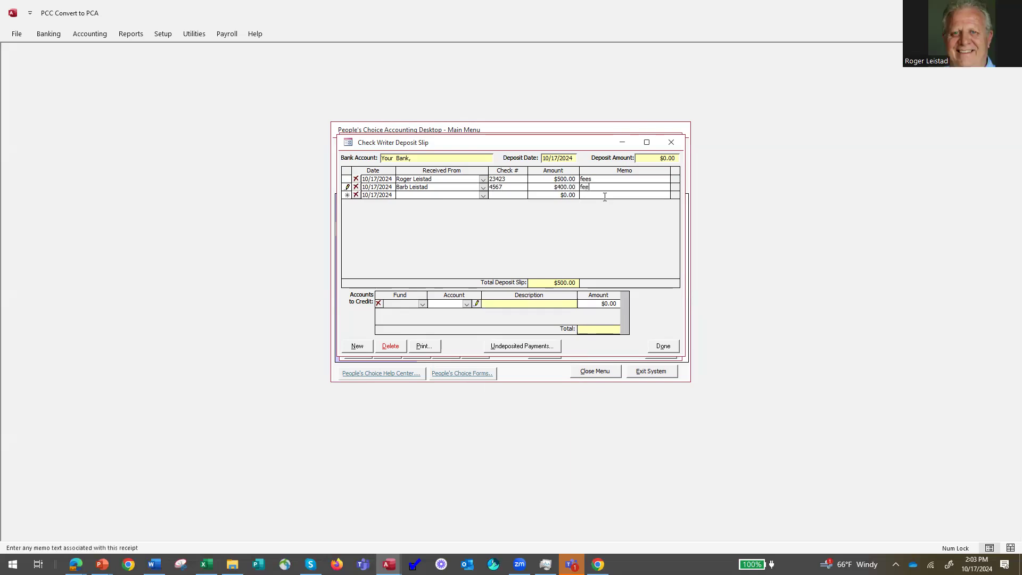
pyautogui.write('s')
pyautogui.click(466, 304)
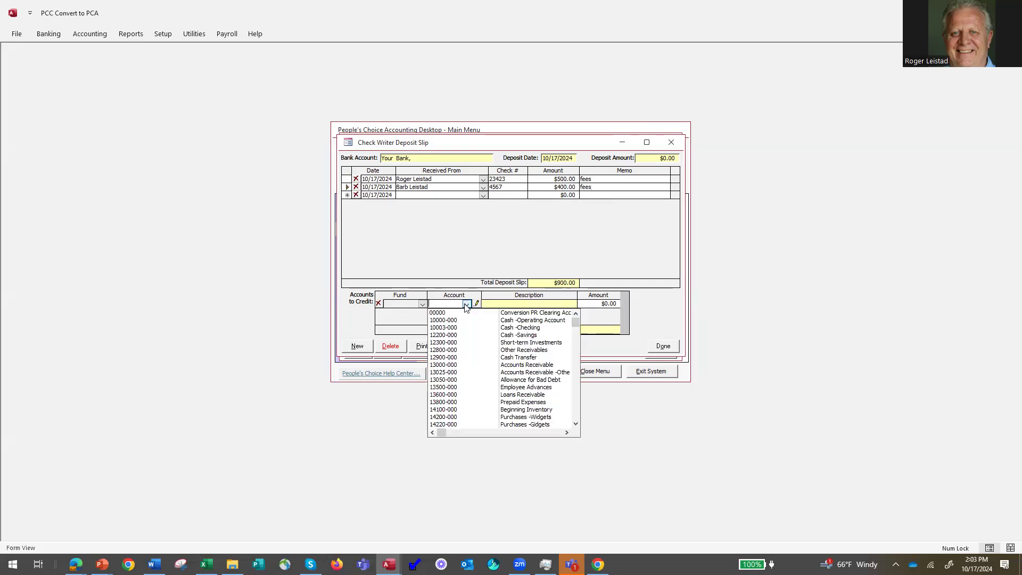
pyautogui.write('40010-000')
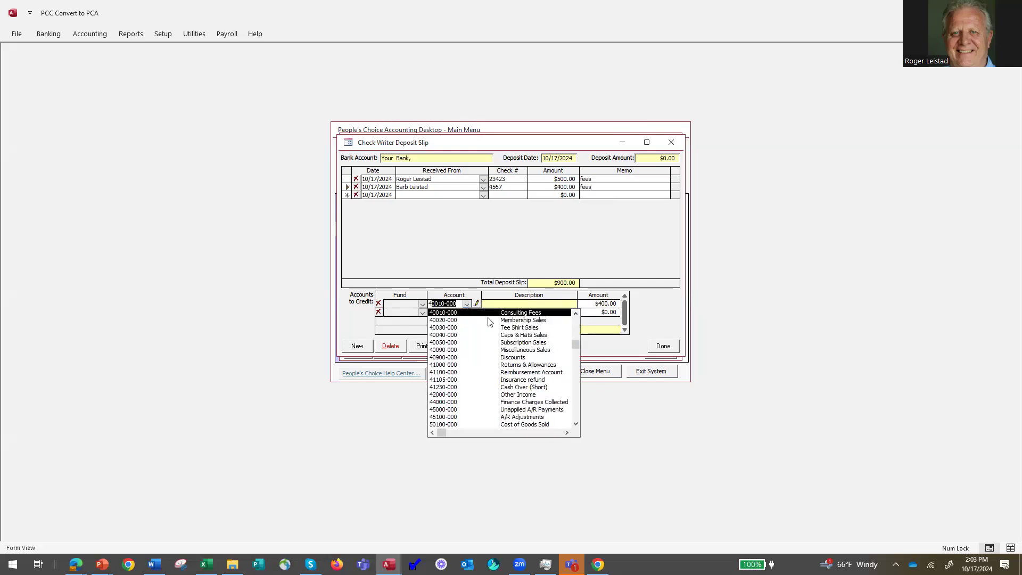
pyautogui.click(512, 320)
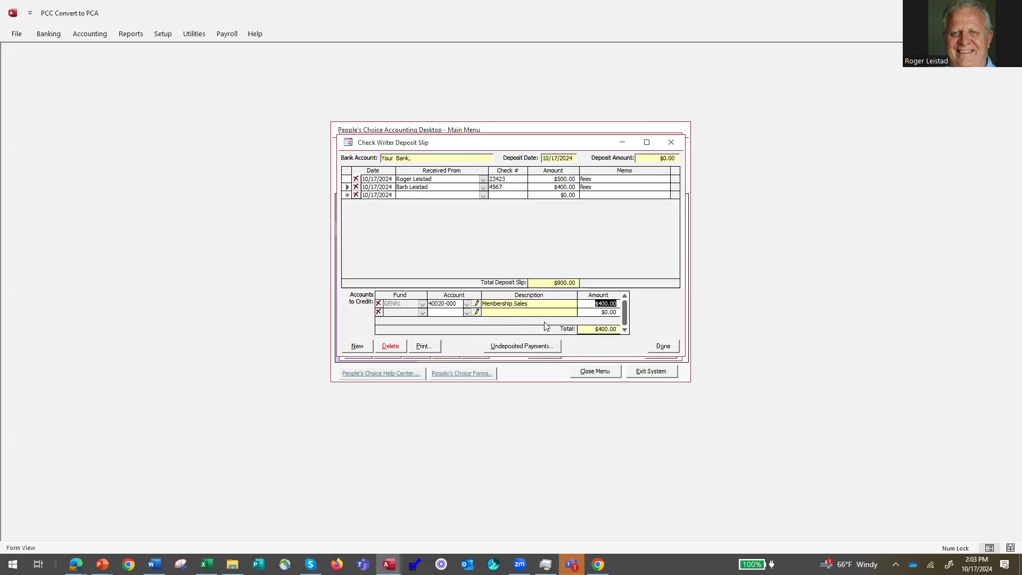
pyautogui.click(607, 195)
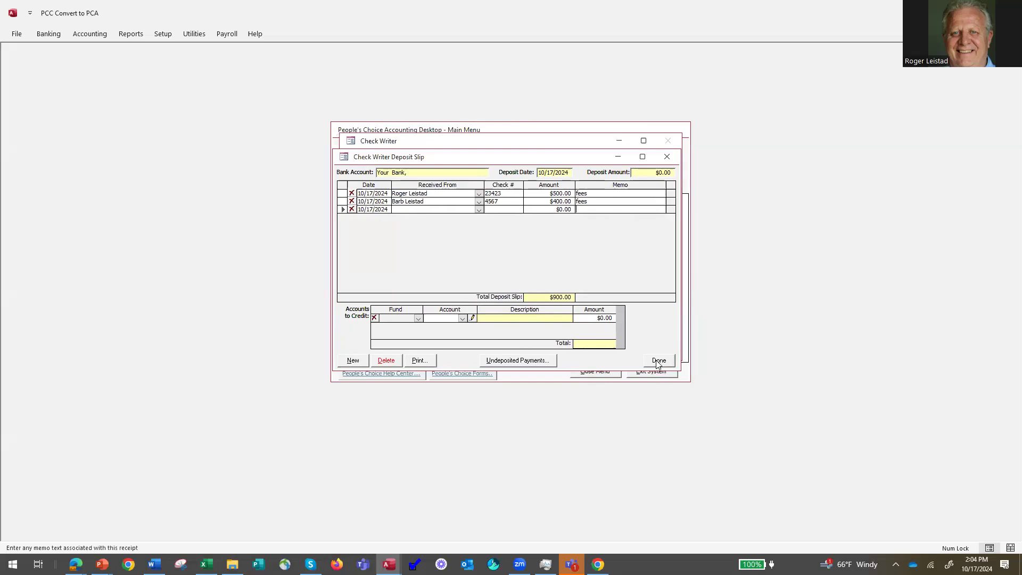
# Finish the $900.00 deposit slip and preview a Current Deposit Only printout with deposit detail.
pyautogui.click(660, 362)
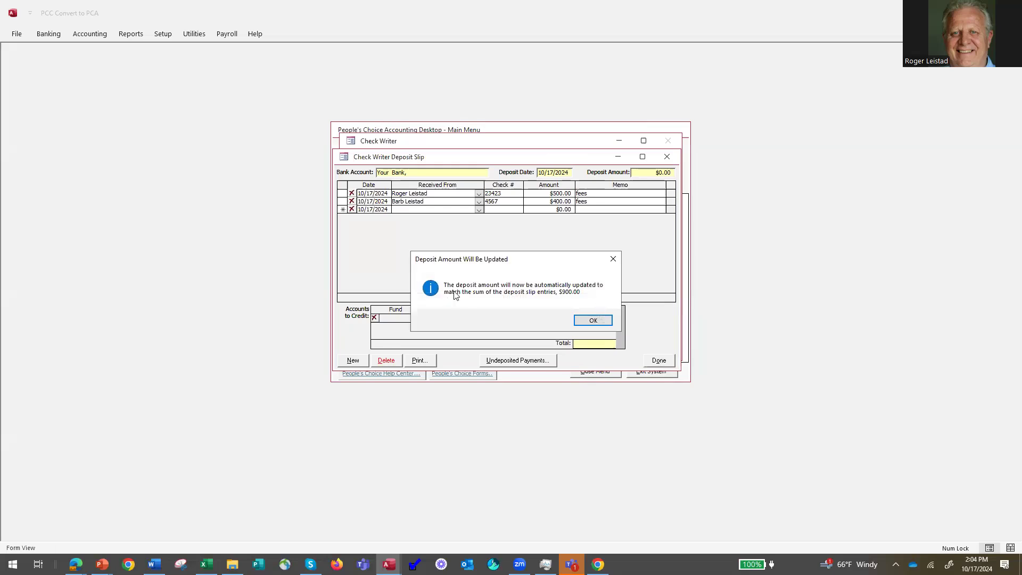
pyautogui.click(594, 321)
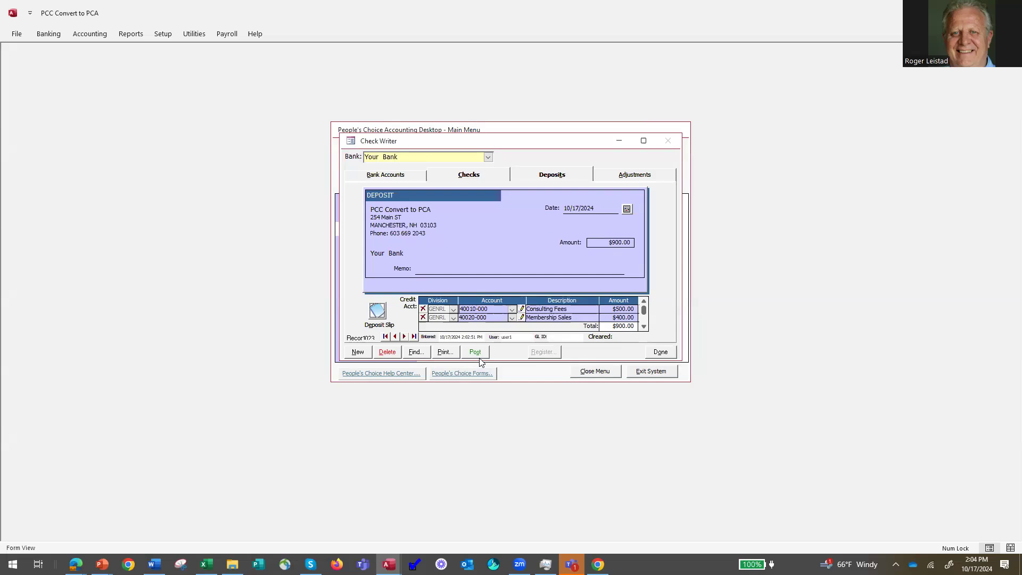
pyautogui.click(445, 353)
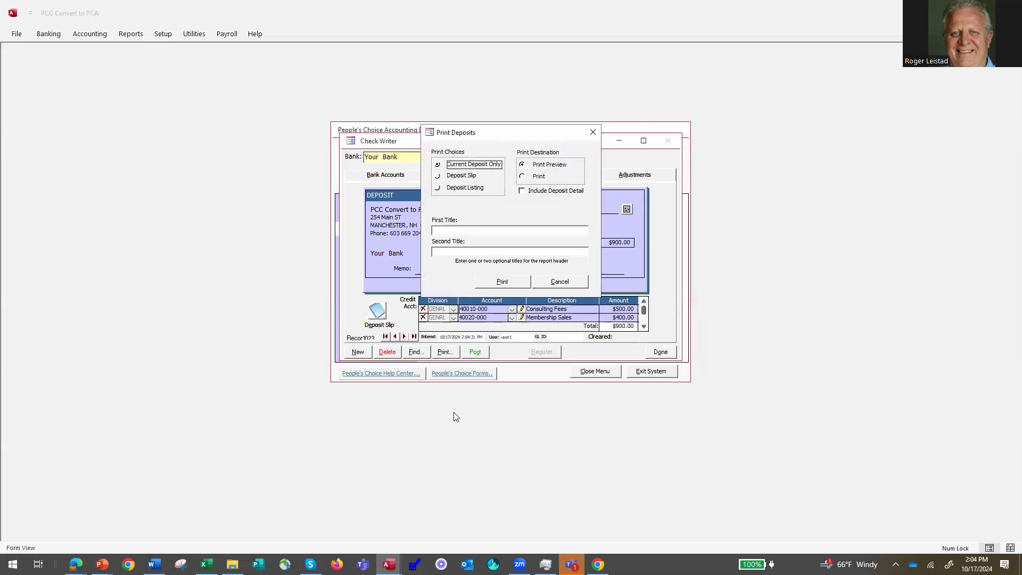
pyautogui.click(438, 176)
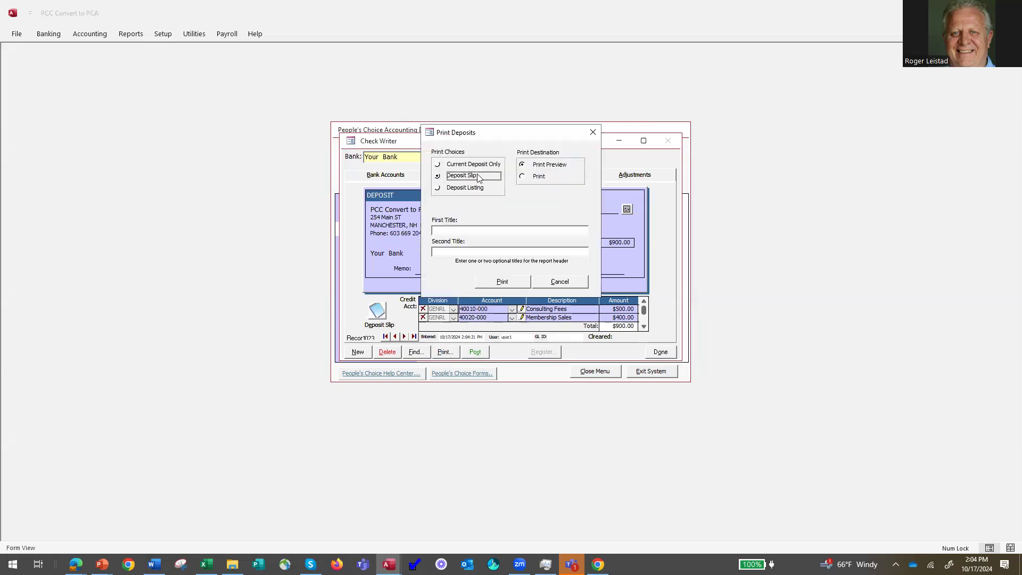
pyautogui.click(438, 164)
pyautogui.click(523, 192)
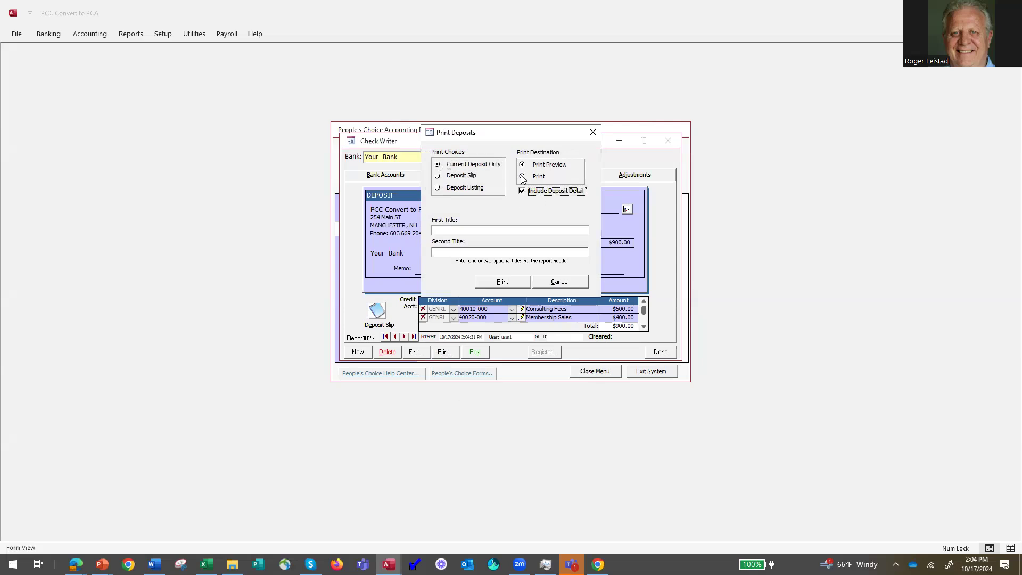
pyautogui.click(507, 283)
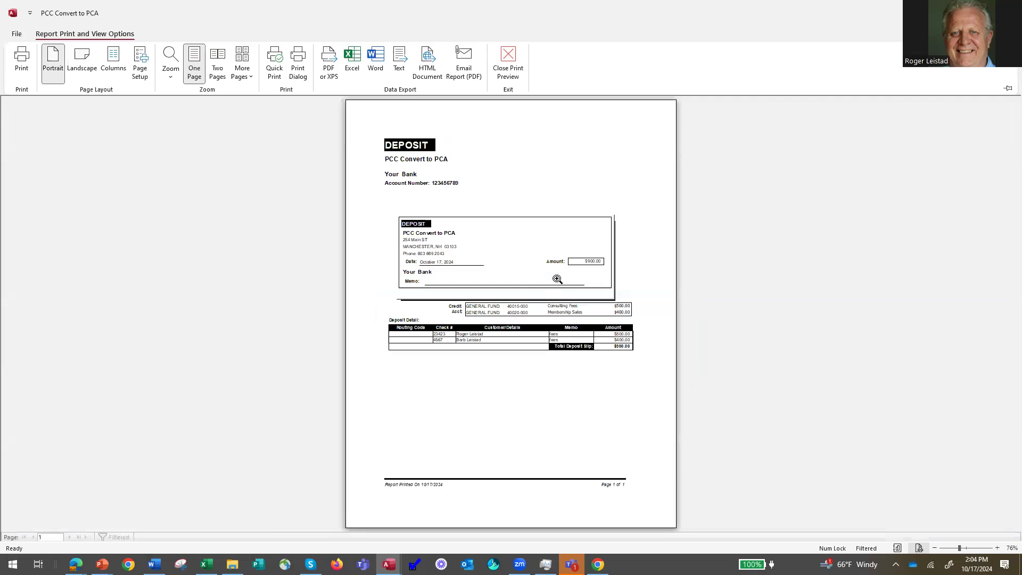
pyautogui.click(559, 279)
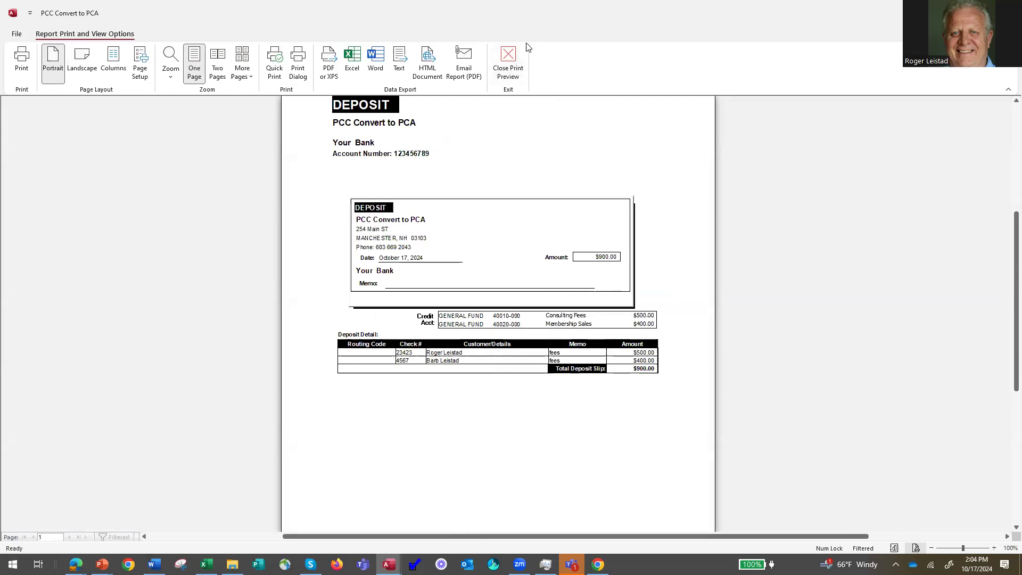
pyautogui.click(513, 66)
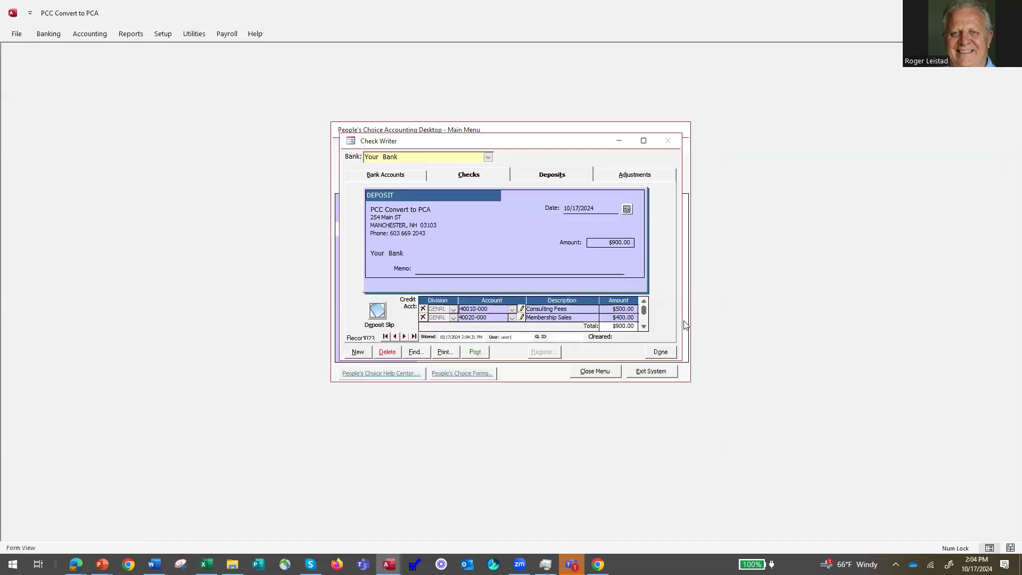
# Close the check writer to return to the Banking menu.
pyautogui.click(661, 353)
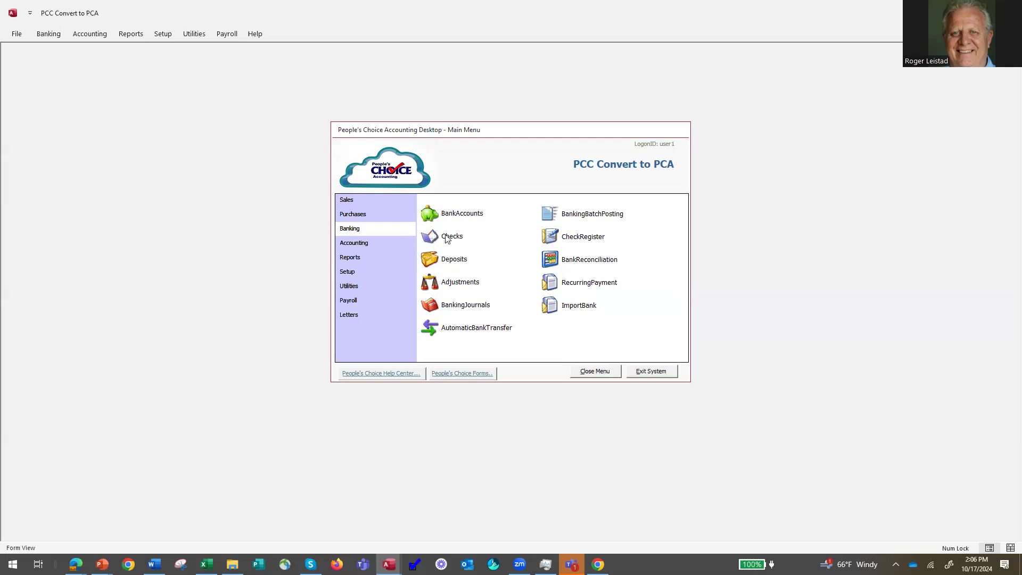
# From the batch posting list, open and post the $900 deposit.
pyautogui.click(553, 215)
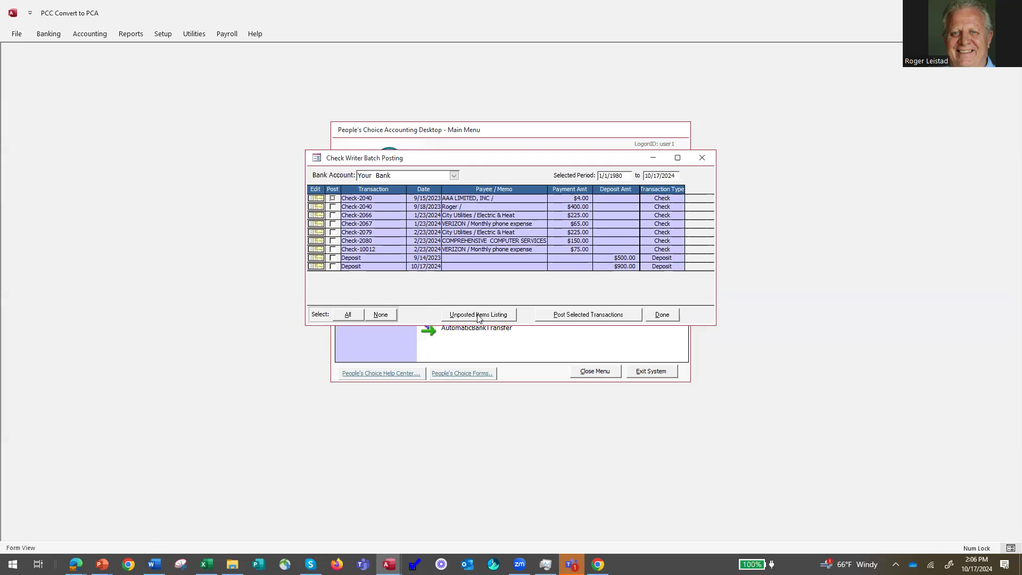
pyautogui.click(349, 315)
pyautogui.click(382, 316)
pyautogui.click(316, 268)
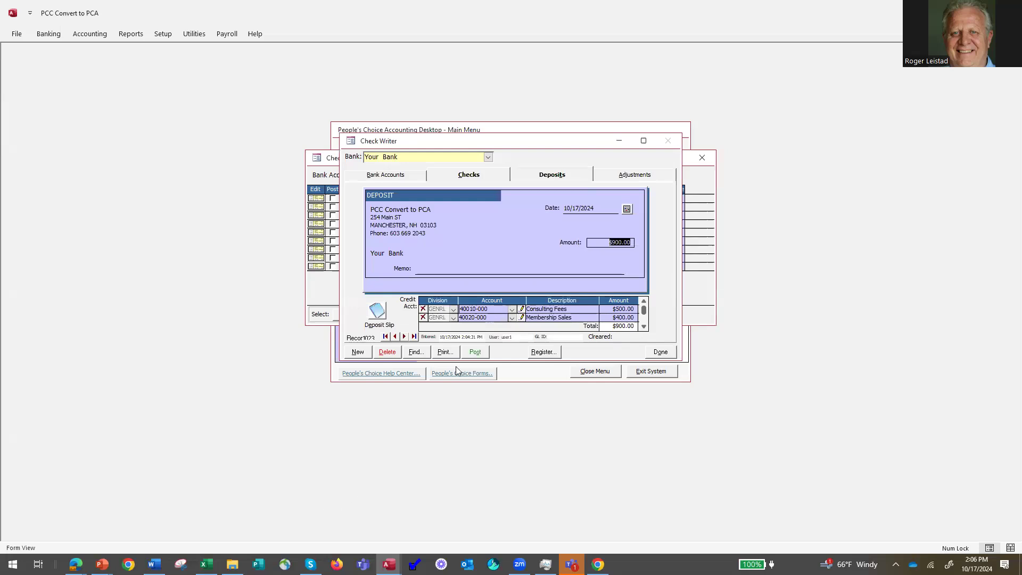
pyautogui.click(476, 354)
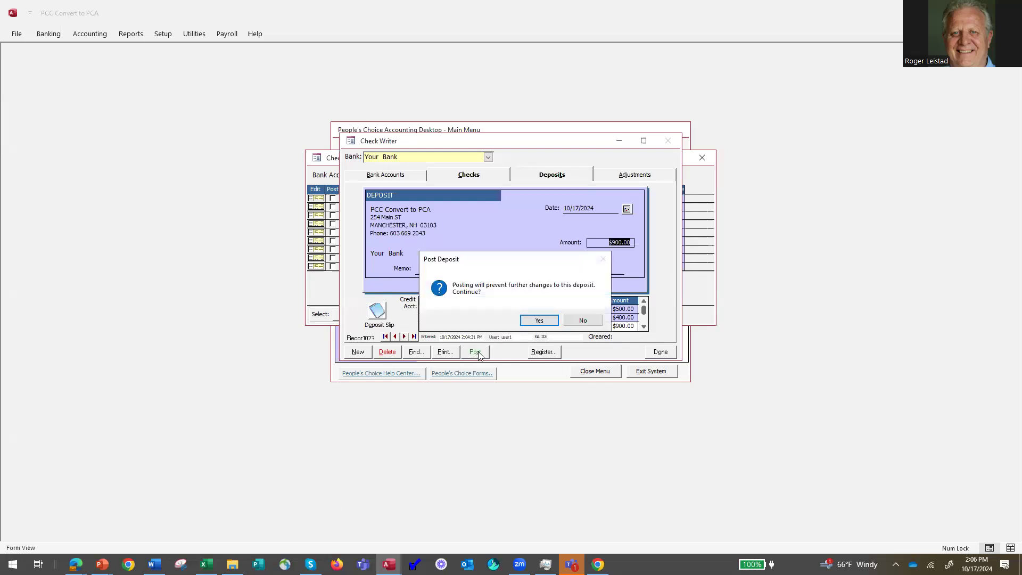
pyautogui.click(539, 320)
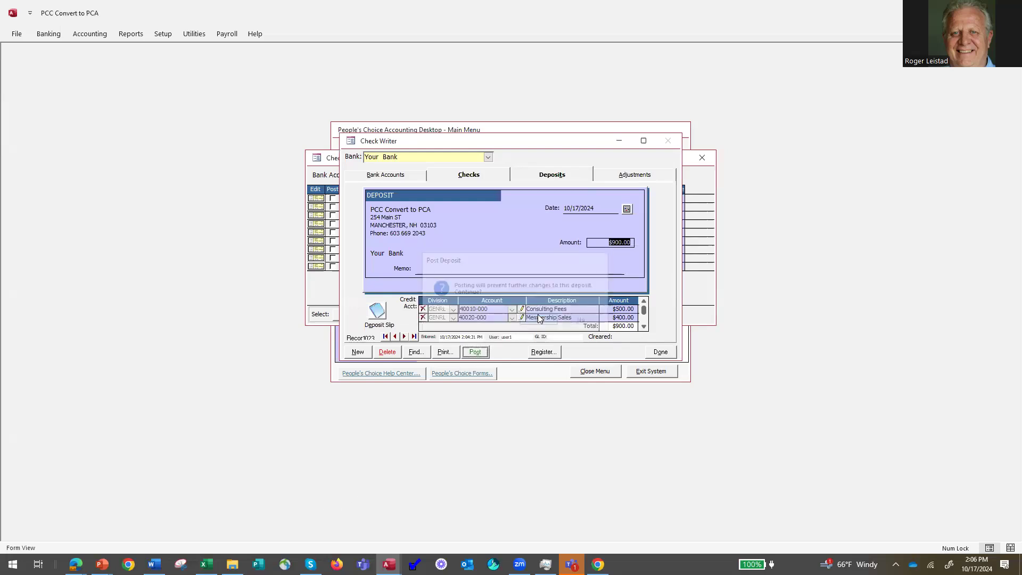
pyautogui.click(660, 352)
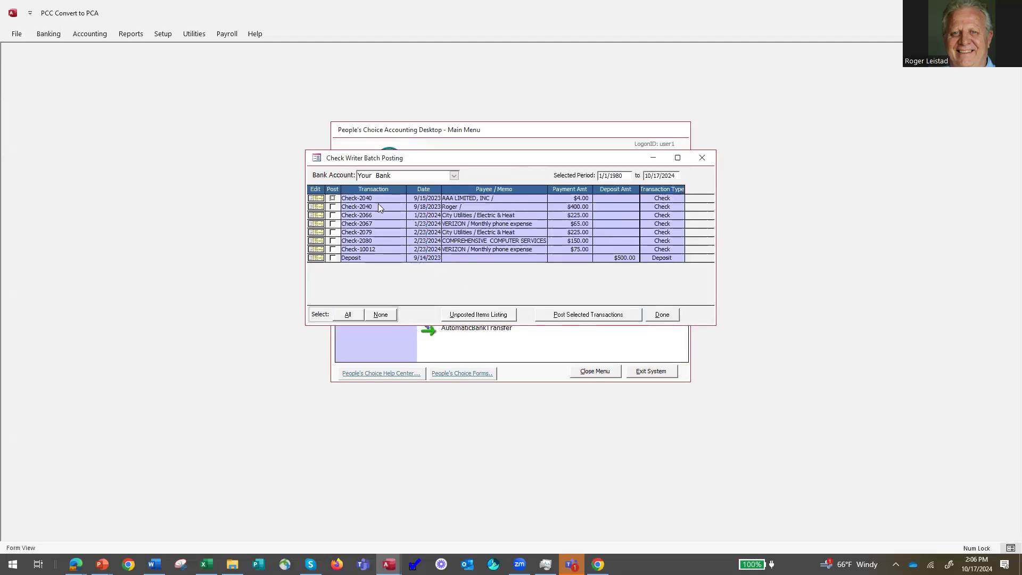
# Select all eight remaining transactions, post them, and close the batch posting list.
pyautogui.click(347, 314)
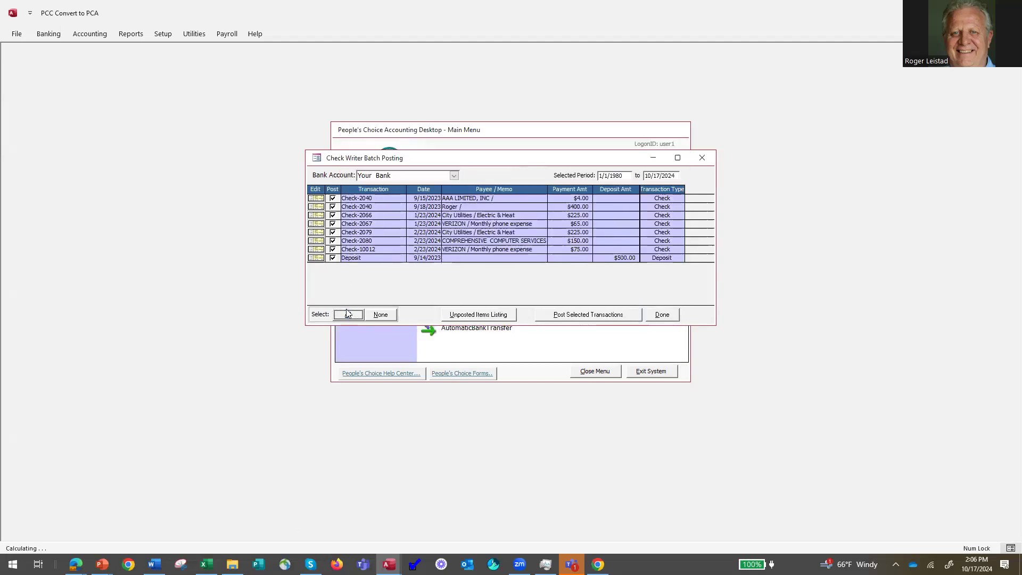
pyautogui.click(580, 315)
pyautogui.click(537, 323)
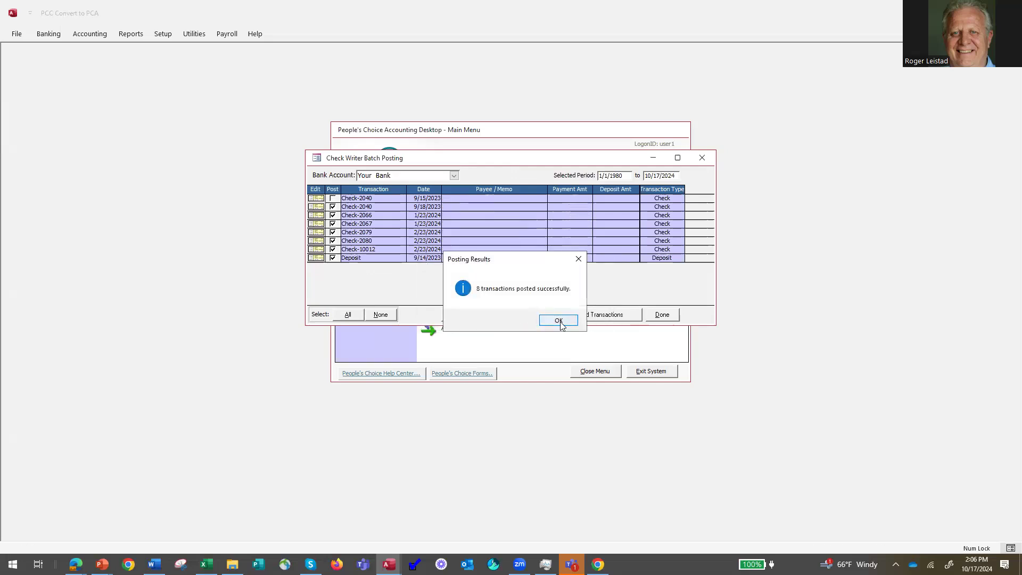
pyautogui.click(559, 321)
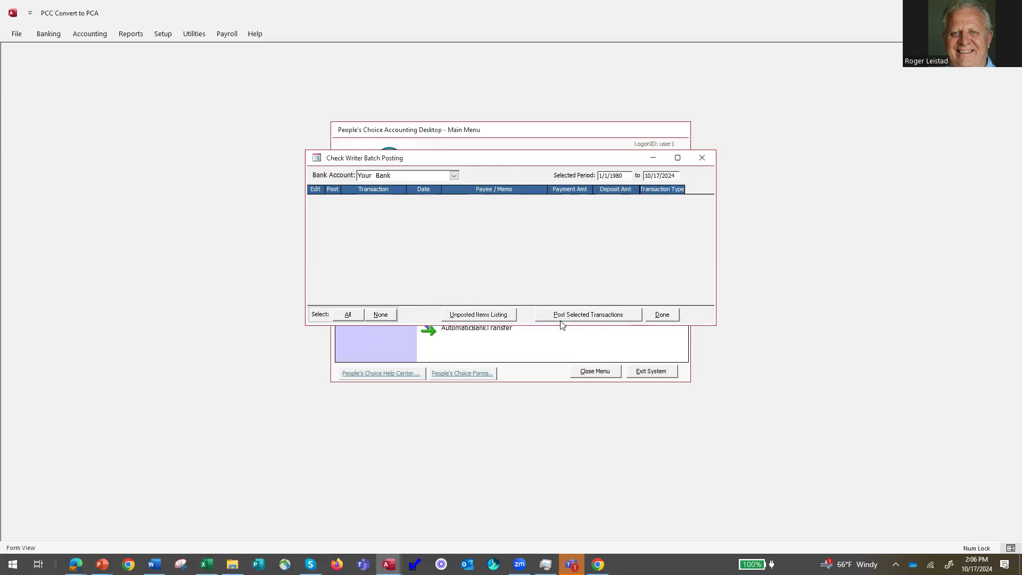
pyautogui.click(664, 316)
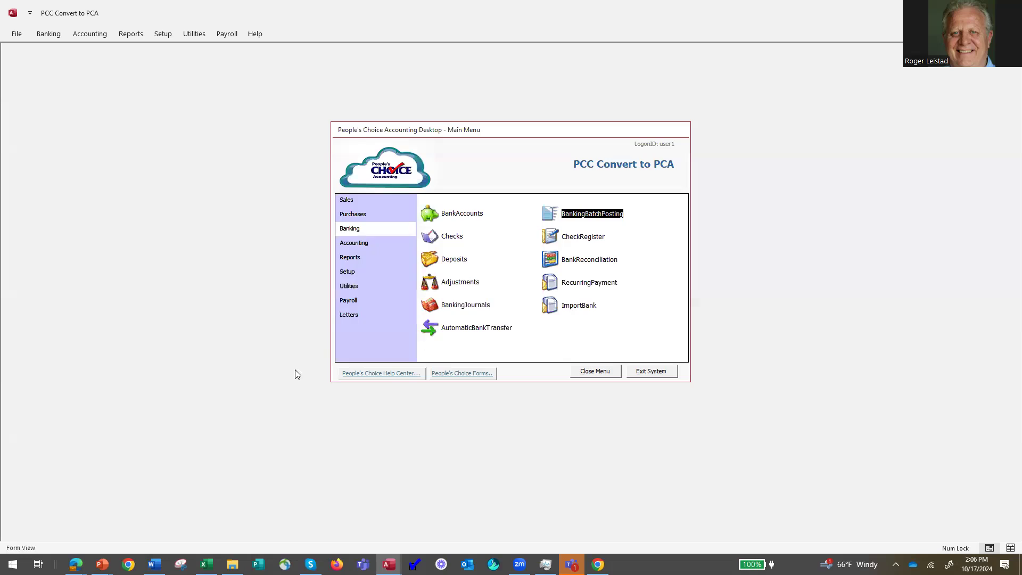
# Select the Unposted Bank Account Transactions accounting report, close it without printing, and reselect Reports.
pyautogui.click(351, 259)
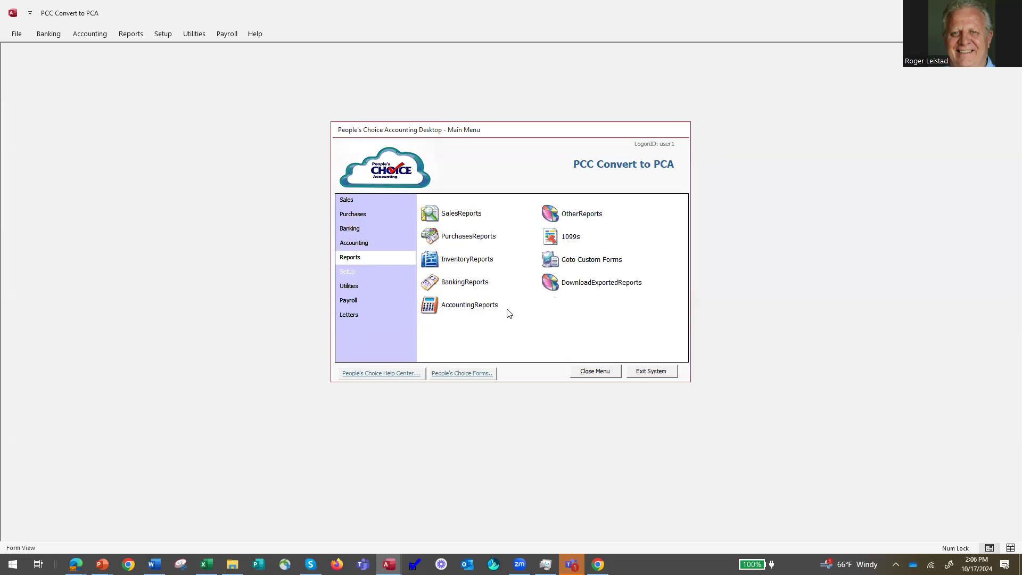
pyautogui.click(441, 304)
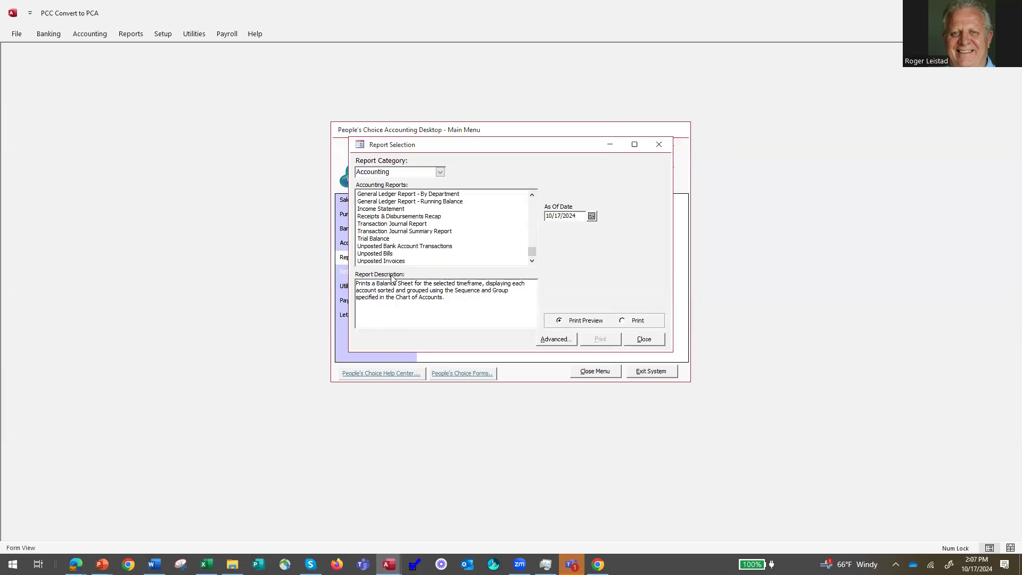
pyautogui.click(408, 246)
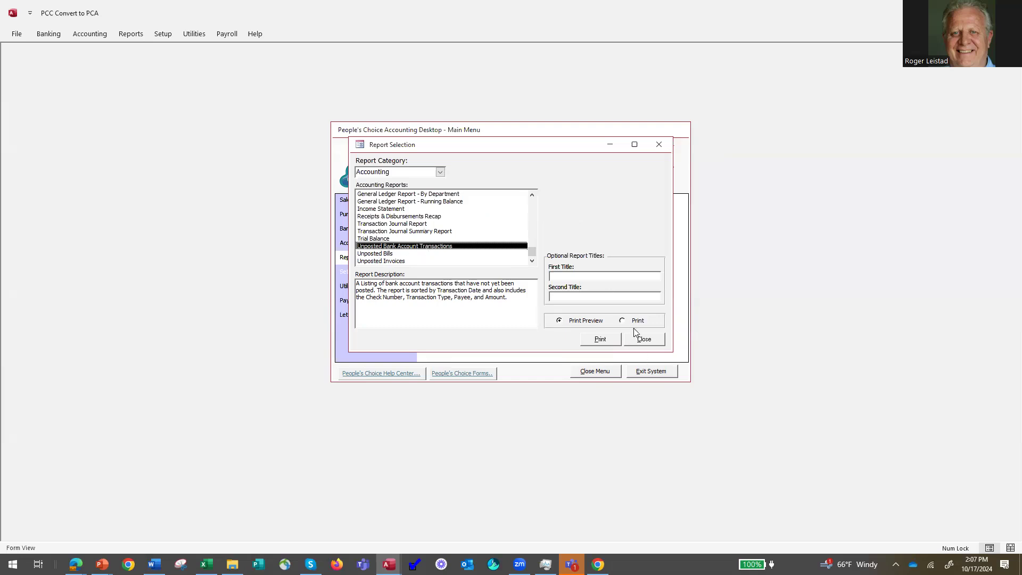
pyautogui.click(643, 340)
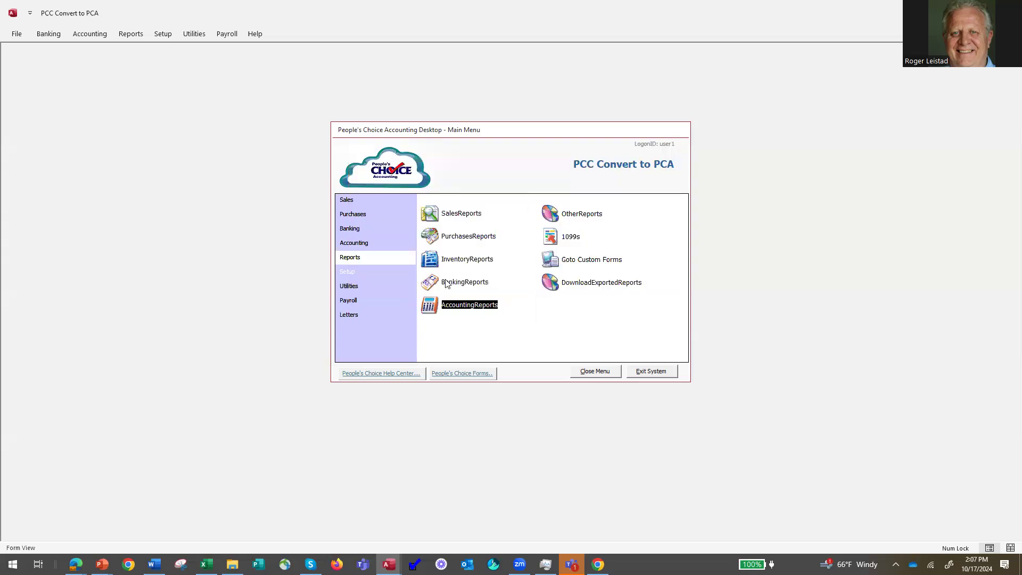
pyautogui.click(358, 258)
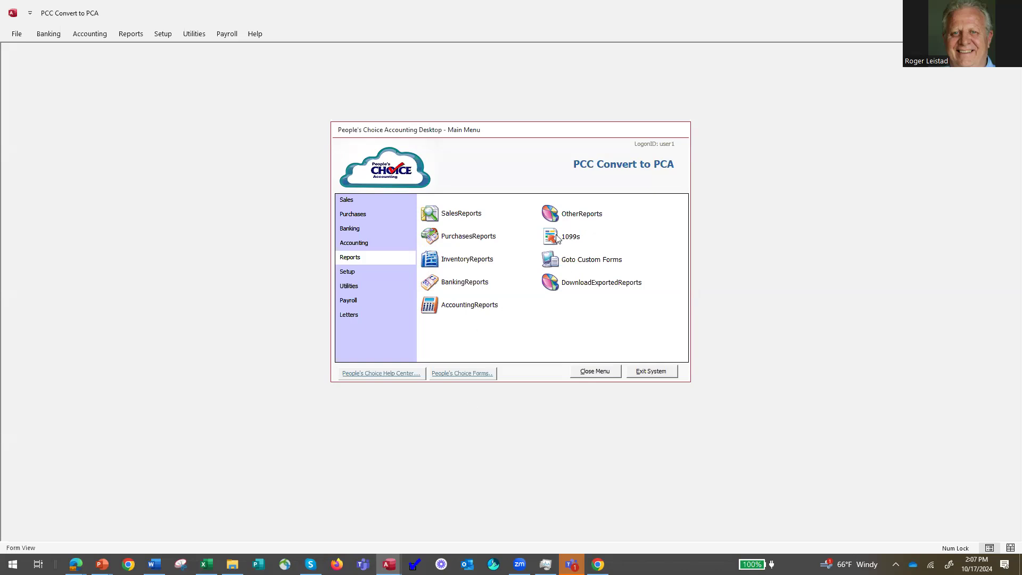
# Switch the main menu to Purchases and open the Vendors lookup in Find Supplier.
pyautogui.click(355, 214)
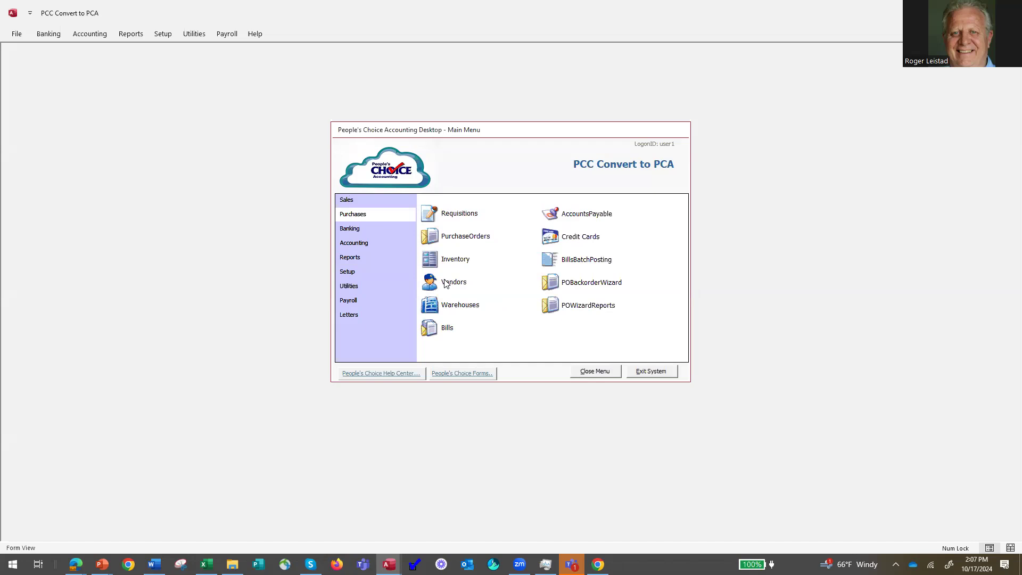
pyautogui.click(349, 230)
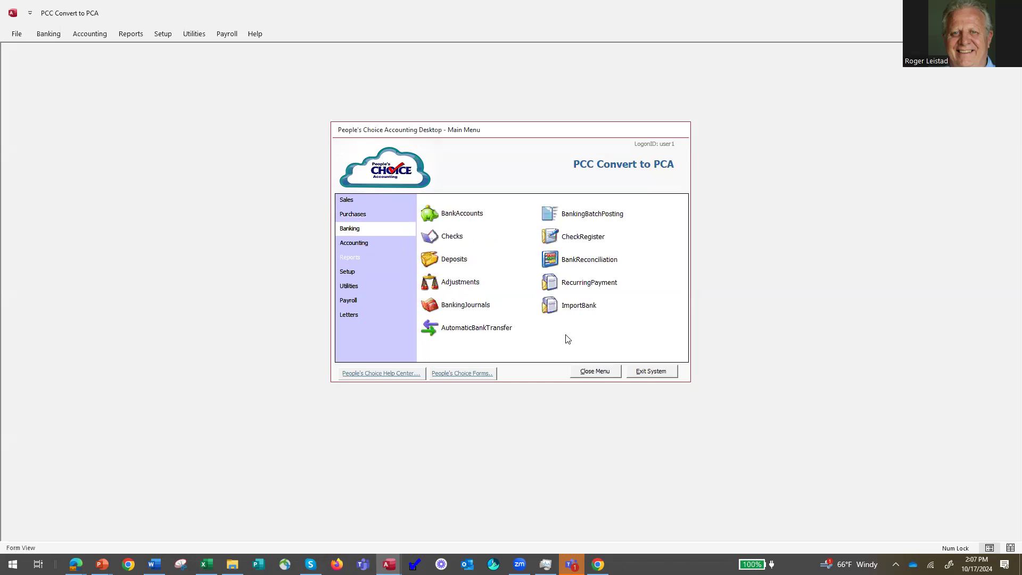
pyautogui.click(350, 229)
pyautogui.click(358, 214)
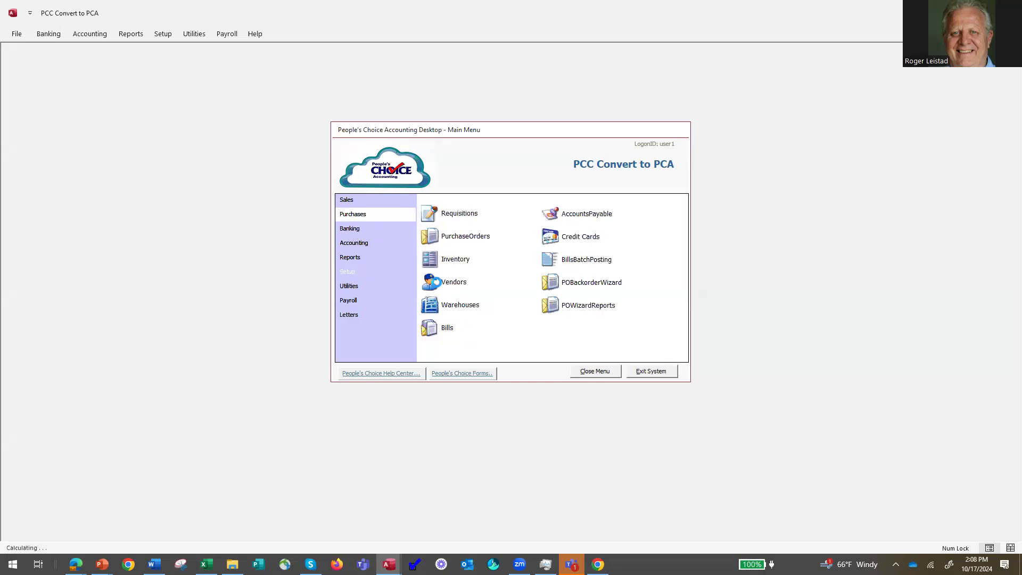
pyautogui.click(437, 282)
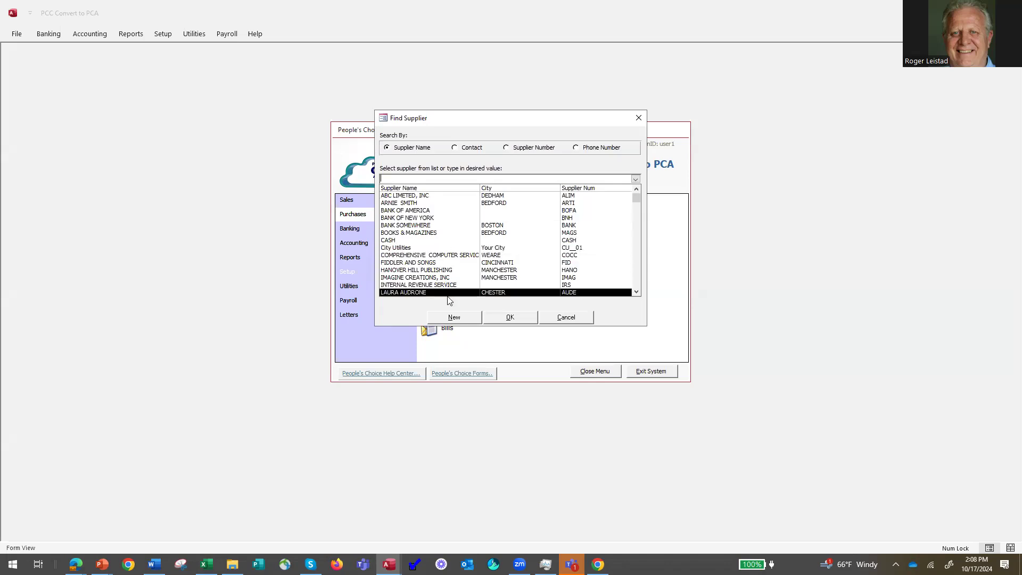
# Set supplier FIDDLER AND SONGS to 1099 type NEC and close its record.
pyautogui.click(428, 263)
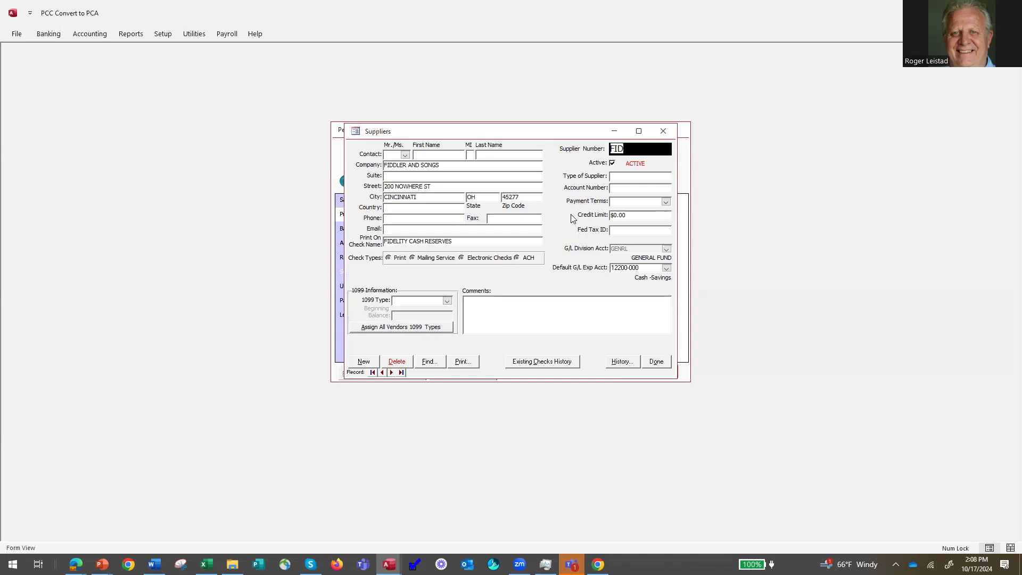
pyautogui.click(448, 301)
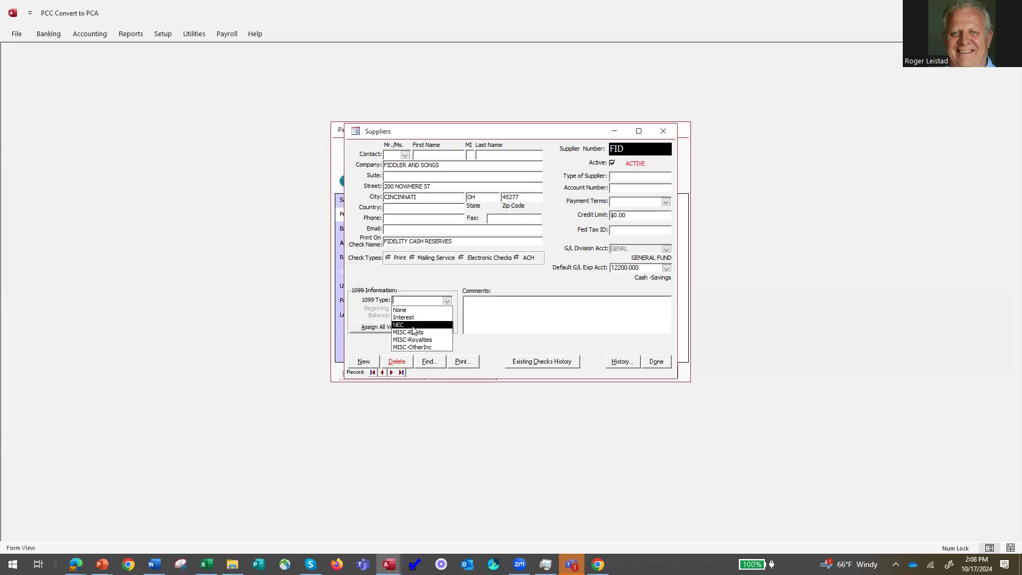
pyautogui.click(413, 326)
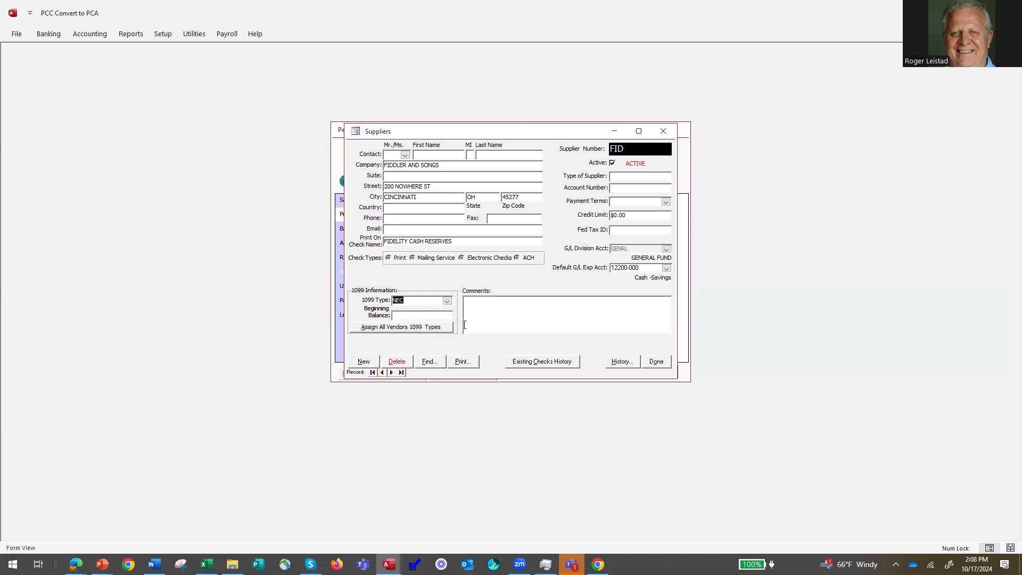
pyautogui.click(447, 301)
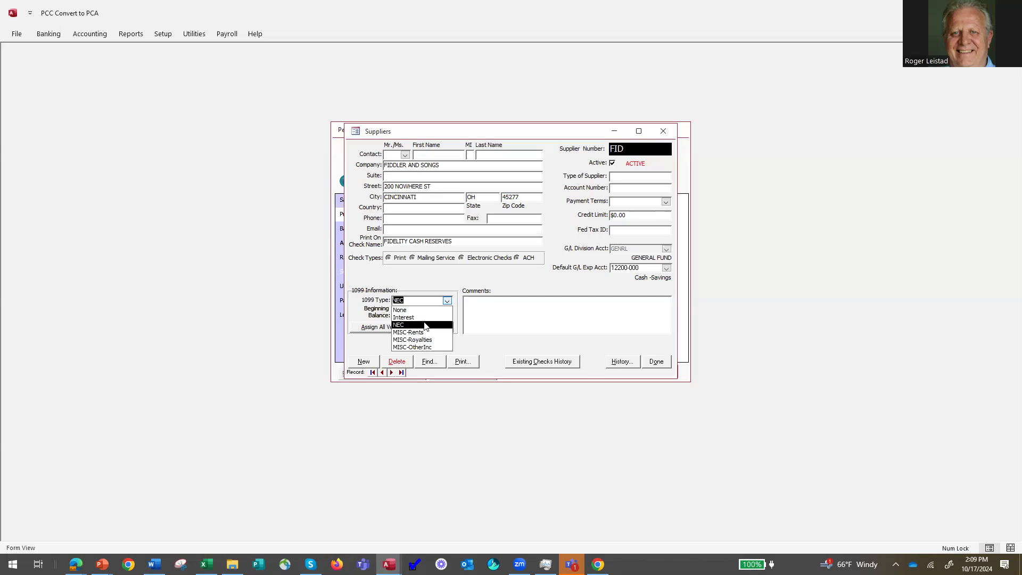
pyautogui.click(425, 326)
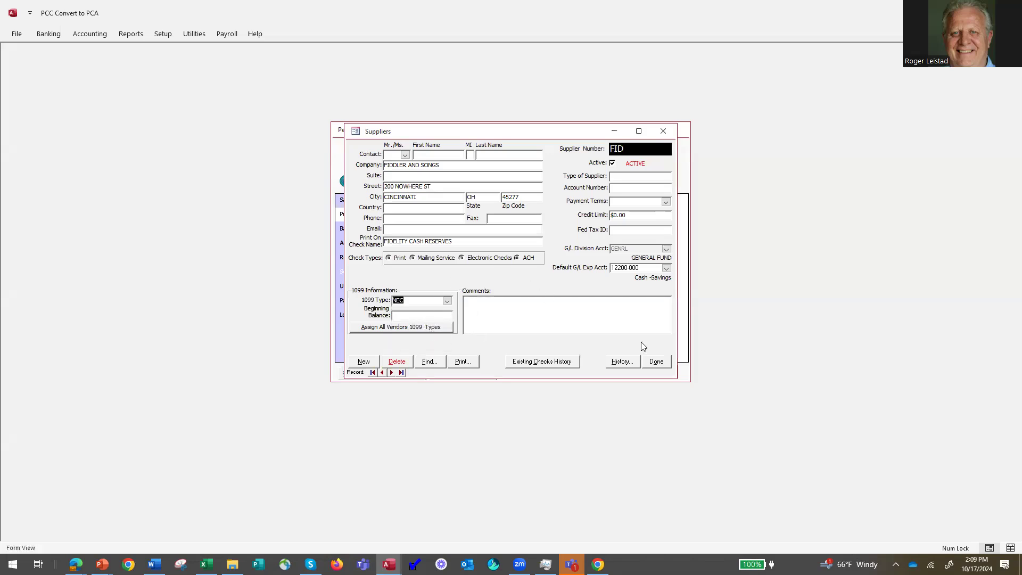
pyautogui.click(661, 363)
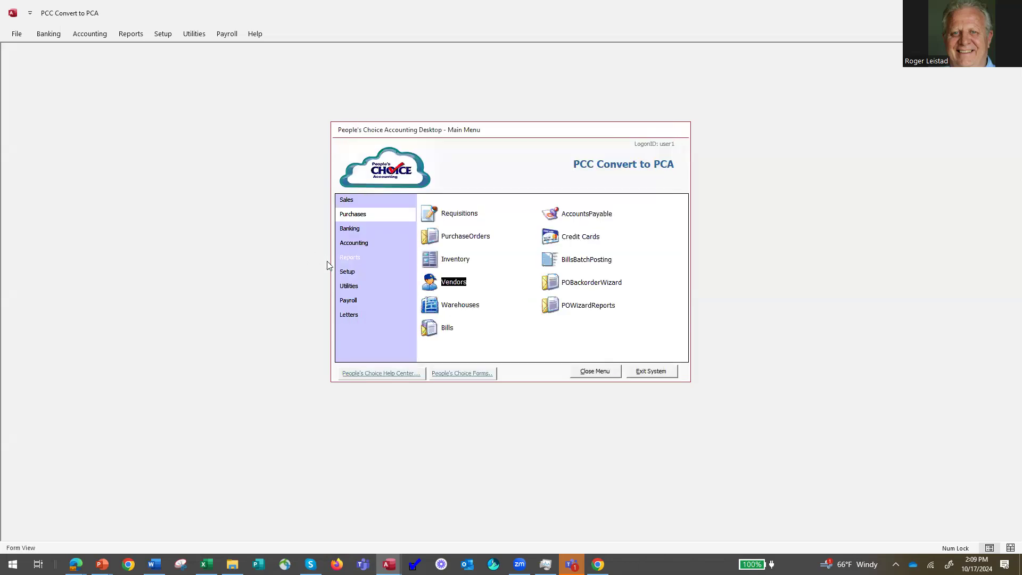
# In Reports > 1099s, confirm the Form Type is NEC, then go back to the main menu.
pyautogui.click(356, 259)
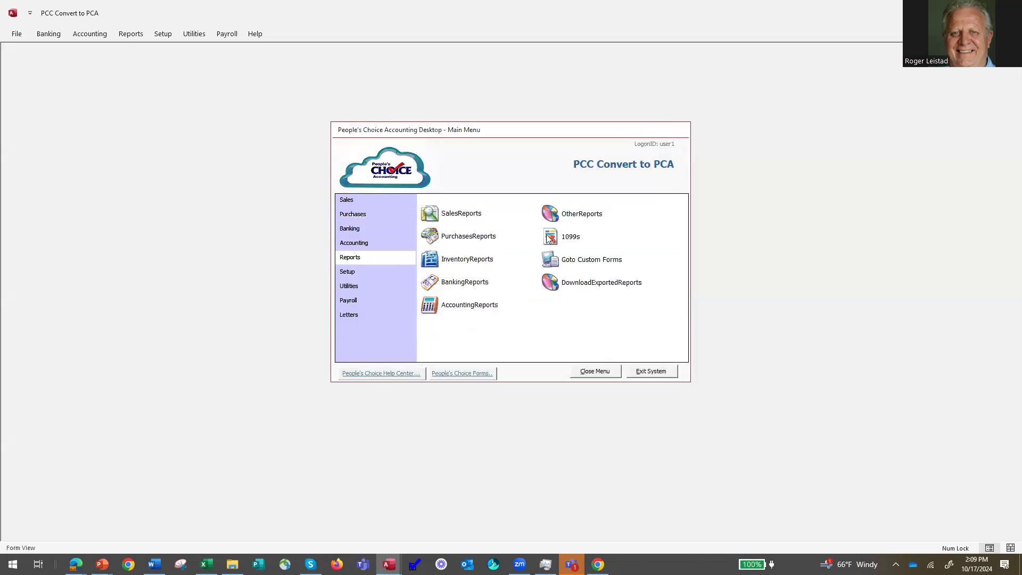
pyautogui.click(554, 236)
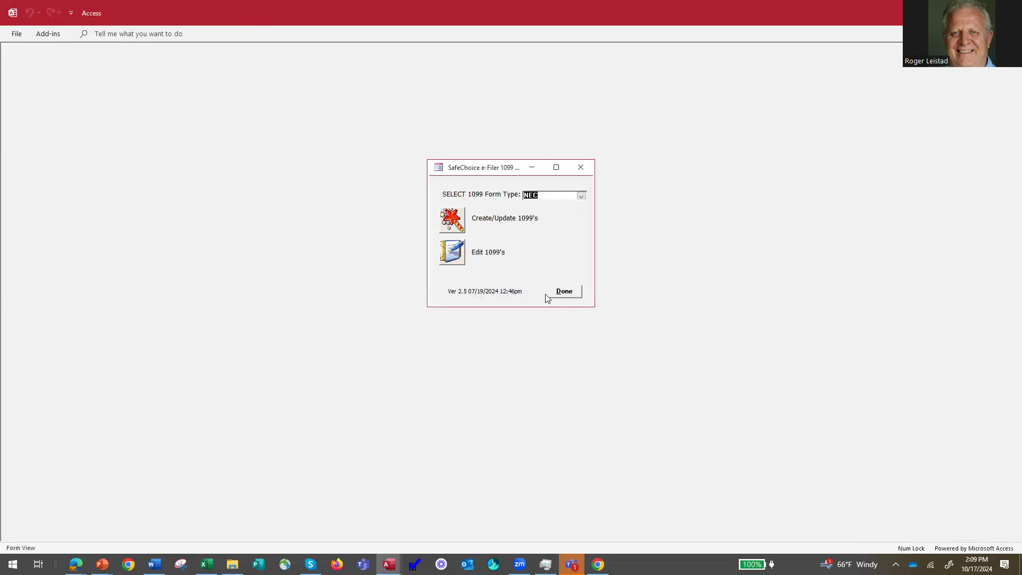
pyautogui.click(567, 292)
pyautogui.click(581, 196)
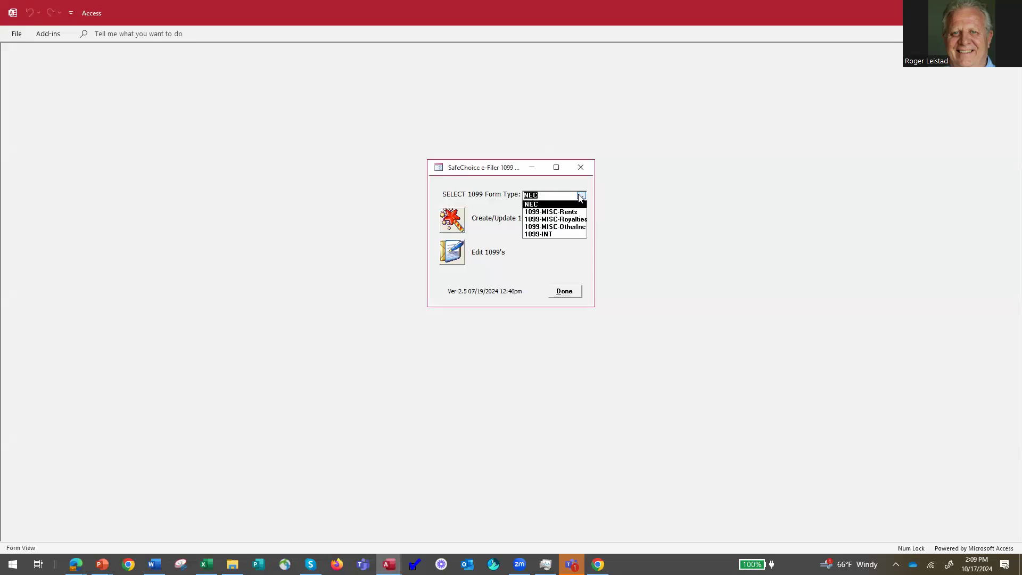
pyautogui.click(576, 205)
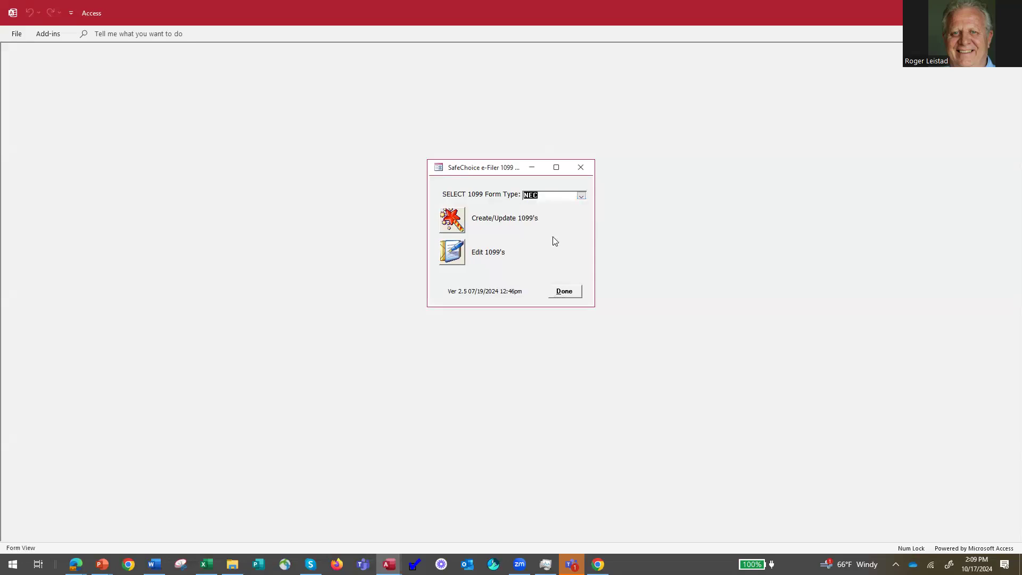
pyautogui.click(564, 292)
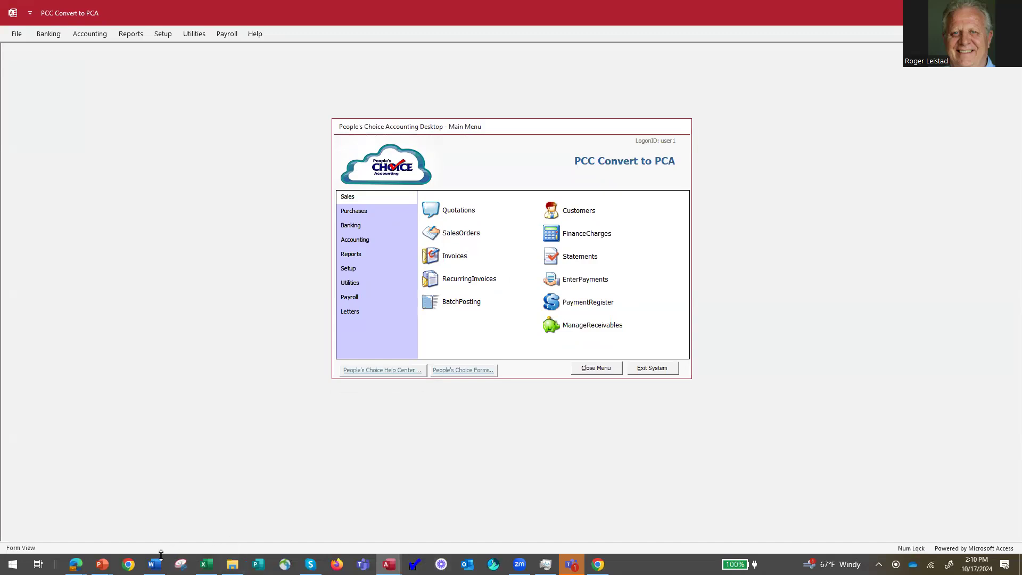
# Show the class agenda slides, then switch back to People's Choice Accounting.
pyautogui.click(101, 564)
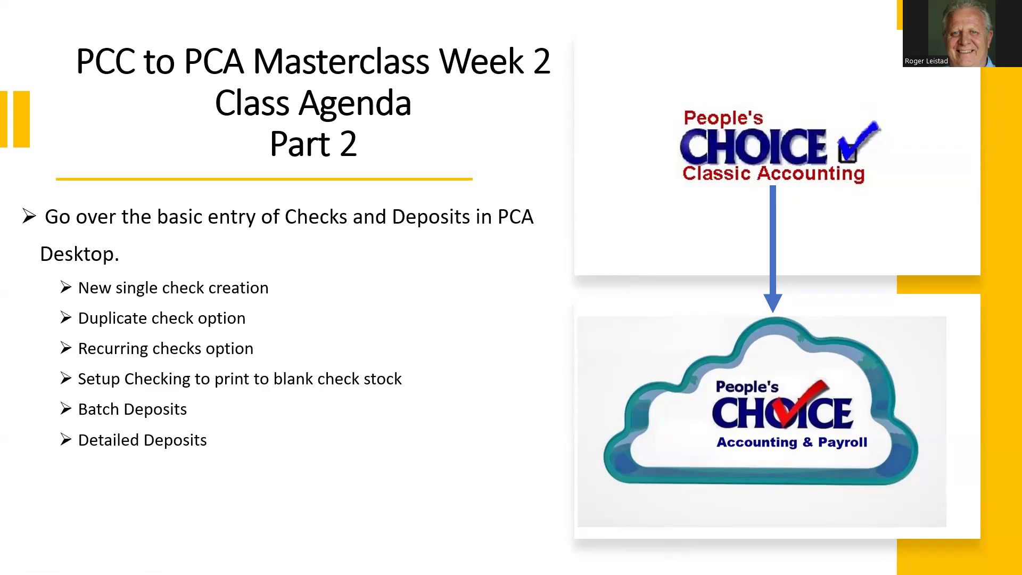
pyautogui.hotkey('alt', 'Tab')
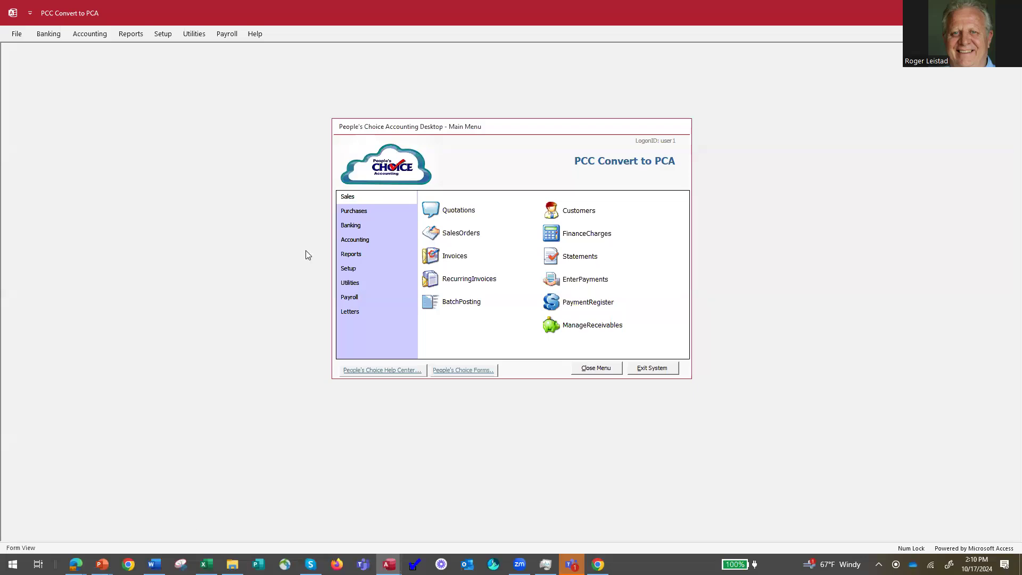
# Open the Your Bank account from Banking > BankAccounts and start changing its account number.
pyautogui.click(349, 225)
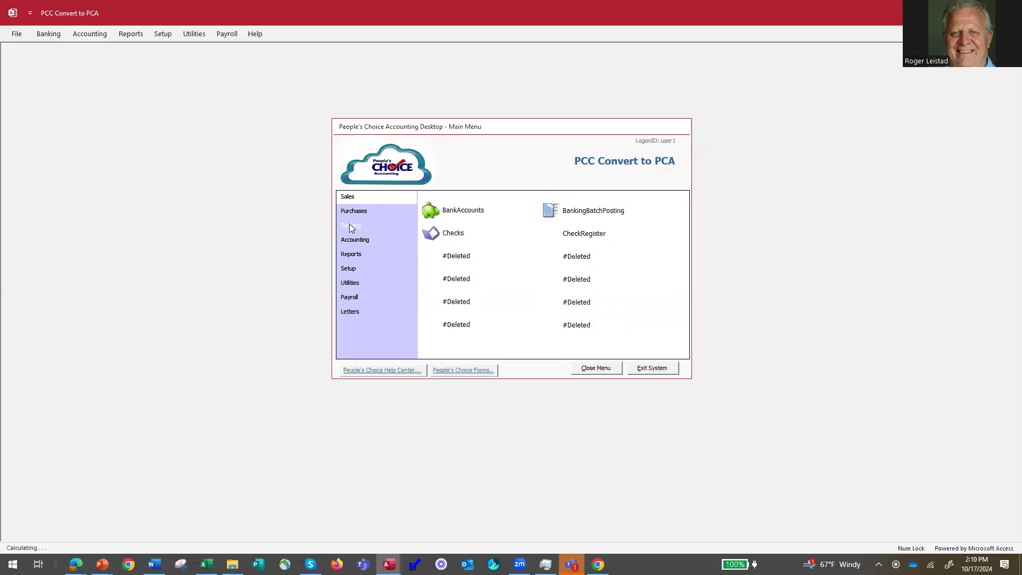
pyautogui.click(455, 209)
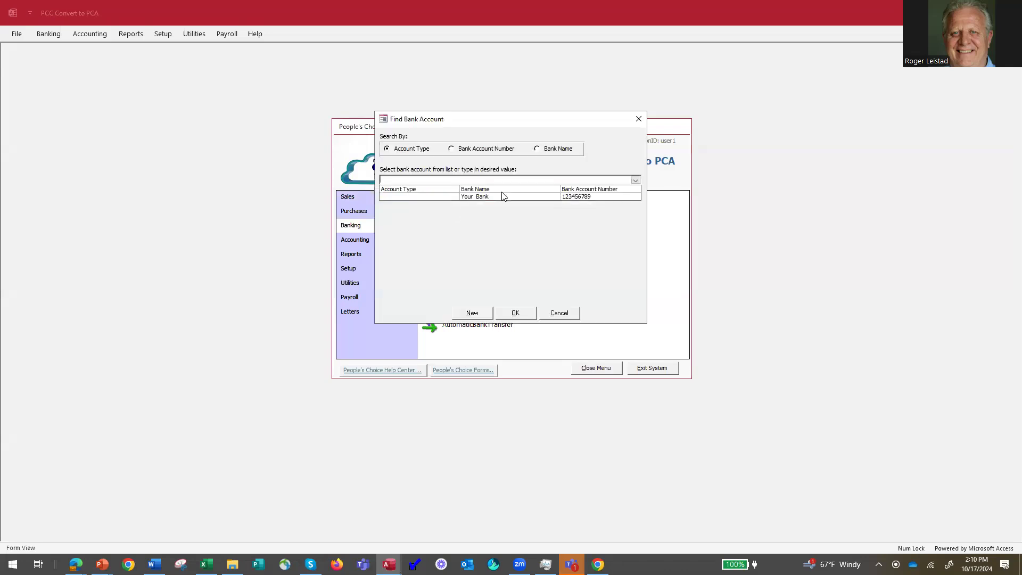
pyautogui.click(502, 198)
pyautogui.doubleClick(502, 198)
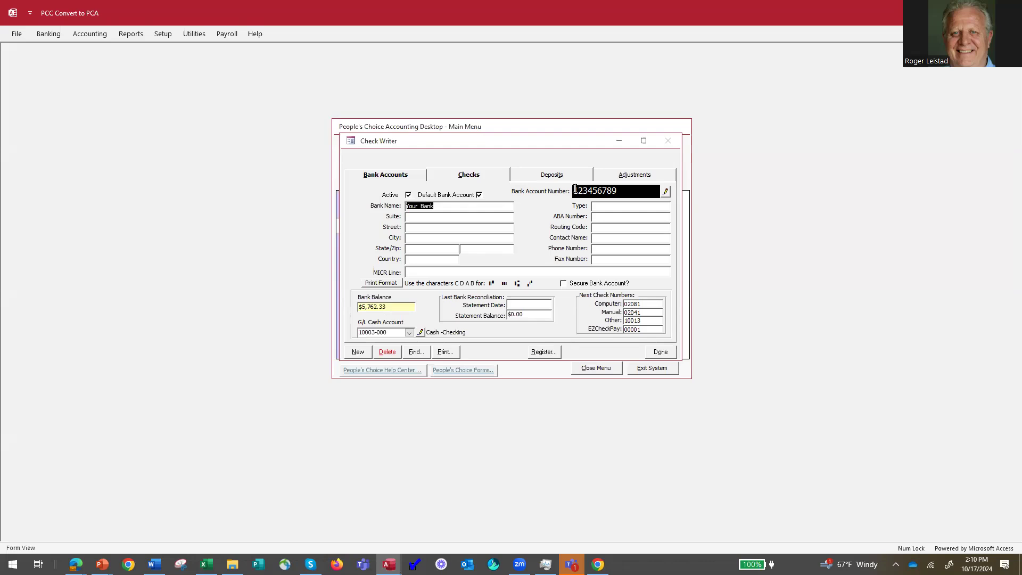
pyautogui.moveTo(624, 190); pyautogui.dragTo(564, 190)
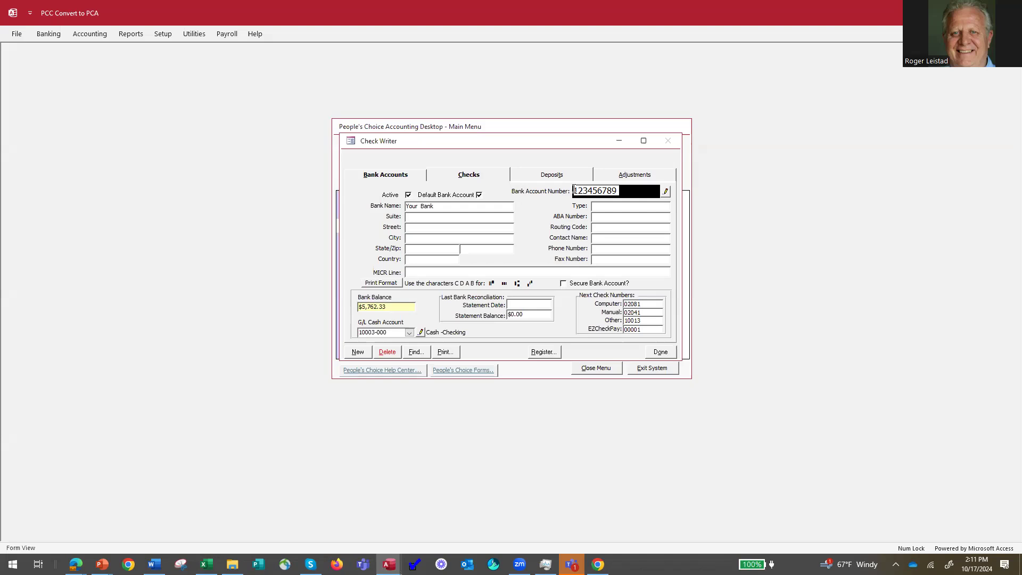
pyautogui.click(665, 193)
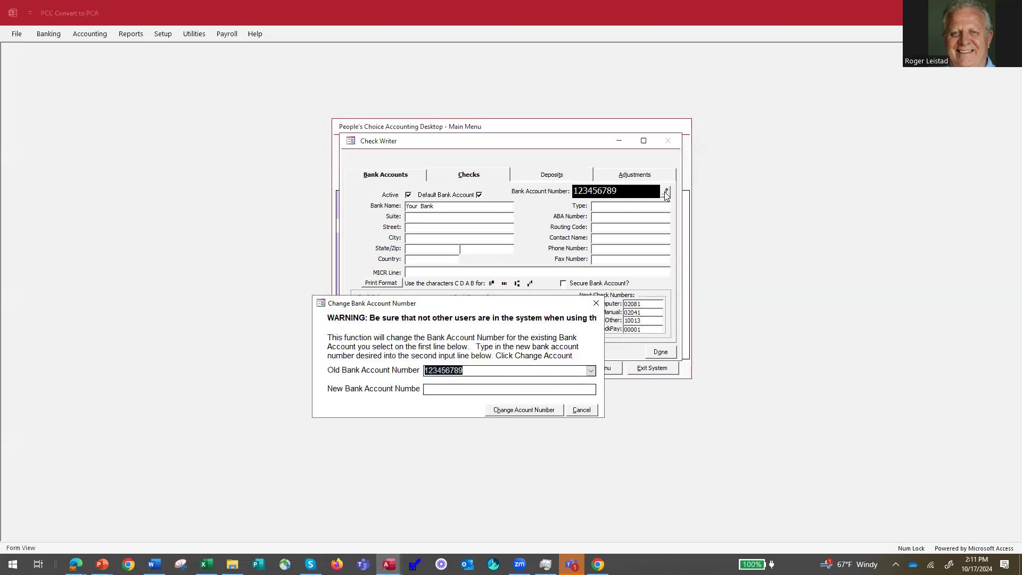
# Enter 11111111 as a trial new account number, cancel the change, and select the MICR Line field.
pyautogui.click(425, 390)
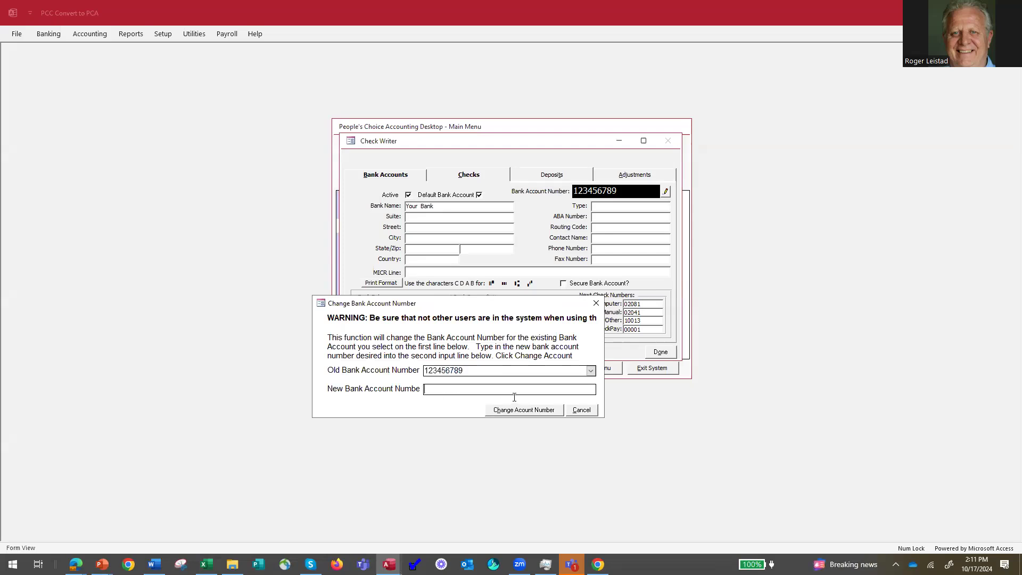
pyautogui.press('capslock')
pyautogui.write('WWWWW')
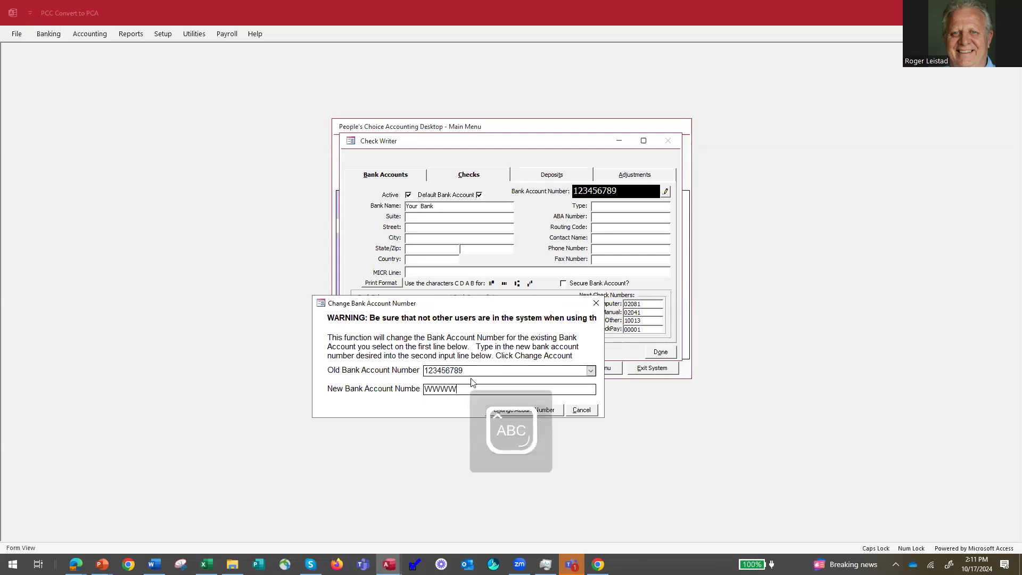
pyautogui.write('WW')
pyautogui.press('BackSpace')
pyautogui.press('BackSpace')
pyautogui.press('BackSpace')
pyautogui.press('BackSpace')
pyautogui.press('BackSpace')
pyautogui.press('BackSpace')
pyautogui.press('BackSpace')
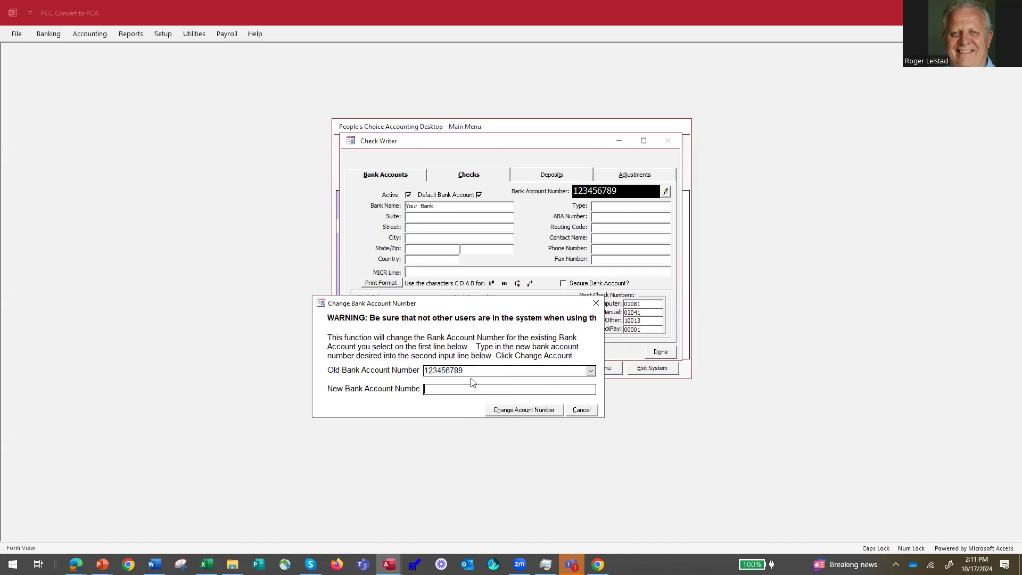
pyautogui.write('11111111')
pyautogui.click(581, 410)
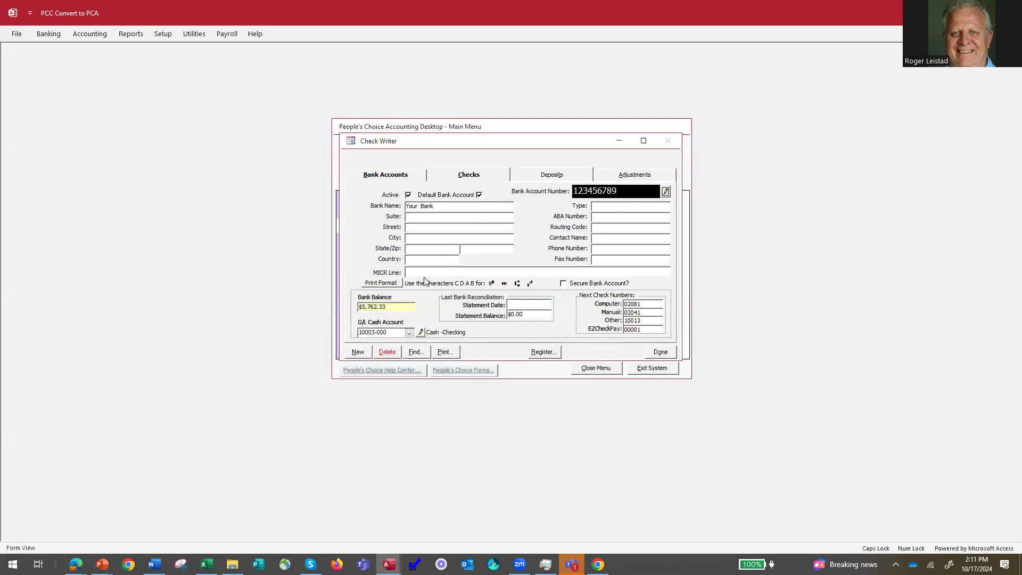
pyautogui.click(411, 271)
# Try the MICR symbols C, D, A and B in the MICR Line, clearing each one.
pyautogui.write('c')
pyautogui.press('BackSpace')
pyautogui.write('C')
pyautogui.write('D')
pyautogui.press('BackSpace')
pyautogui.write('A')
pyautogui.press('BackSpace')
pyautogui.write('B')
pyautogui.press('BackSpace')
pyautogui.press('BackSpace')
# Fill the MICR line with transit symbol A and the numbers, dismiss the Upper Case warning, and open Print.
pyautogui.write('A123456789')
pyautogui.press('BackSpace')
pyautogui.press('capslock')
pyautogui.press('capslock')
pyautogui.write('3456789')
pyautogui.click(601, 227)
pyautogui.click(587, 314)
pyautogui.click(446, 354)
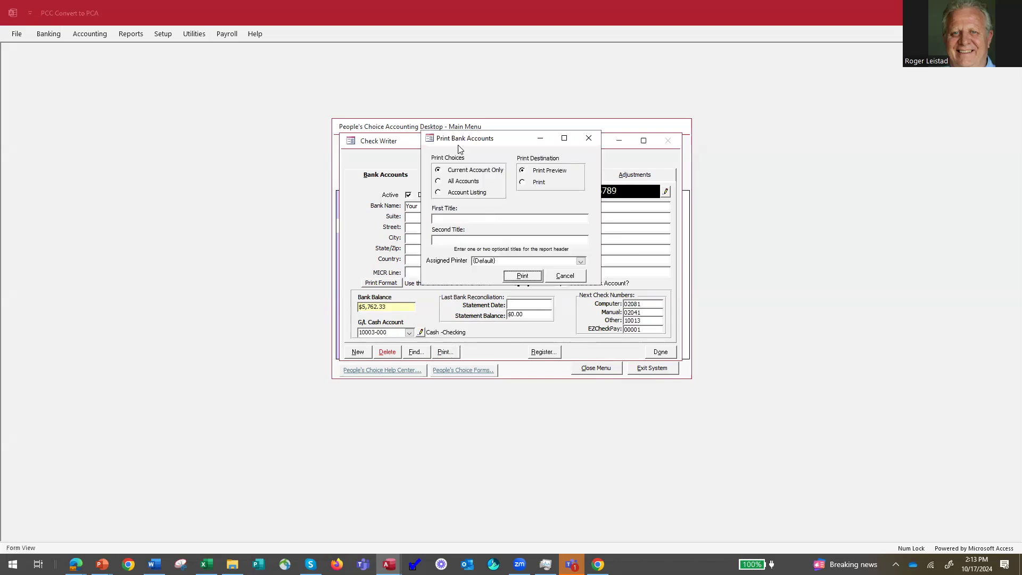
# Close the bank account record and bring up printing for SAFECHOICE check 2078.
pyautogui.click(563, 275)
pyautogui.click(660, 352)
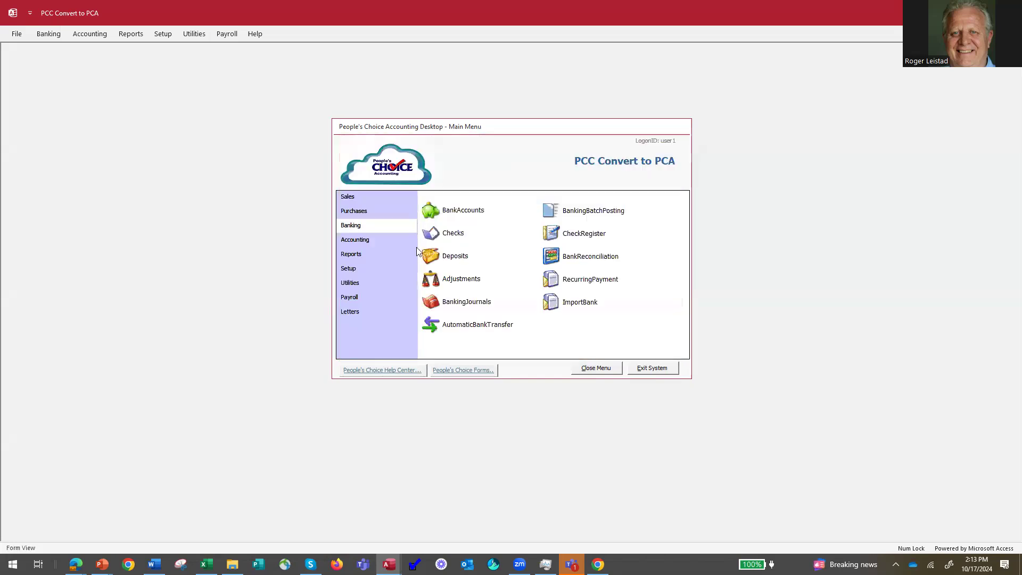
pyautogui.click(437, 234)
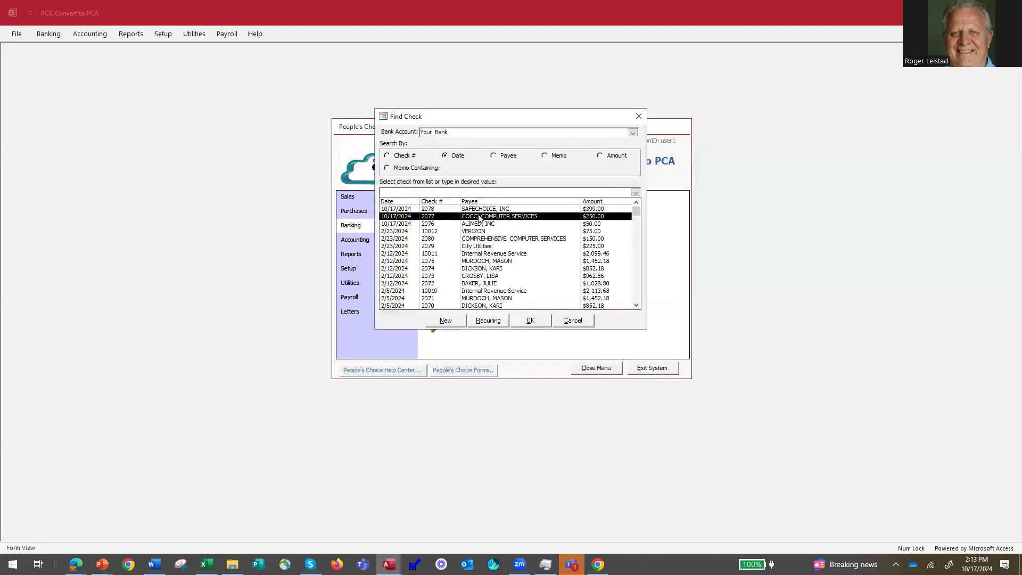
pyautogui.doubleClick(482, 211)
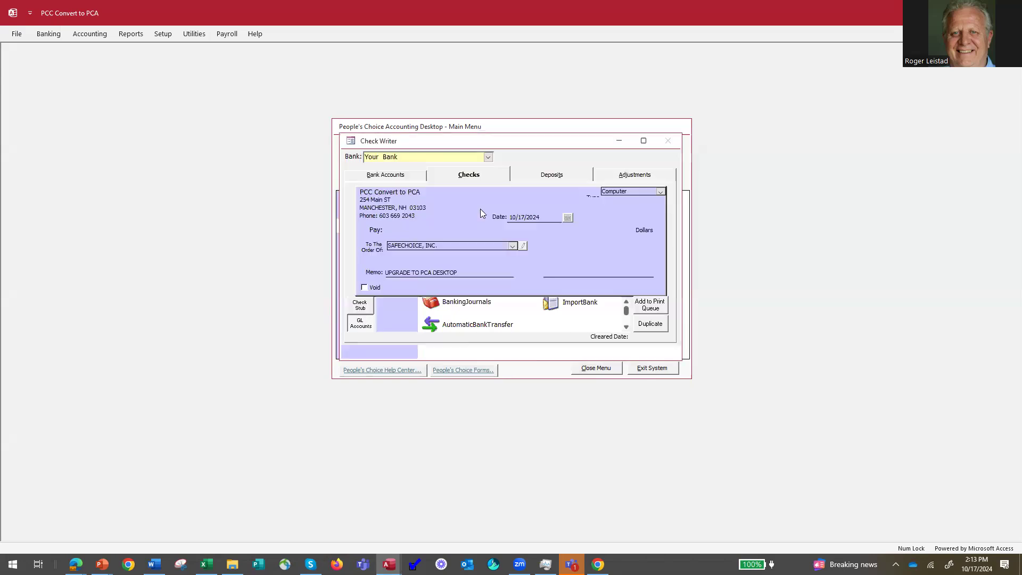
pyautogui.click(445, 352)
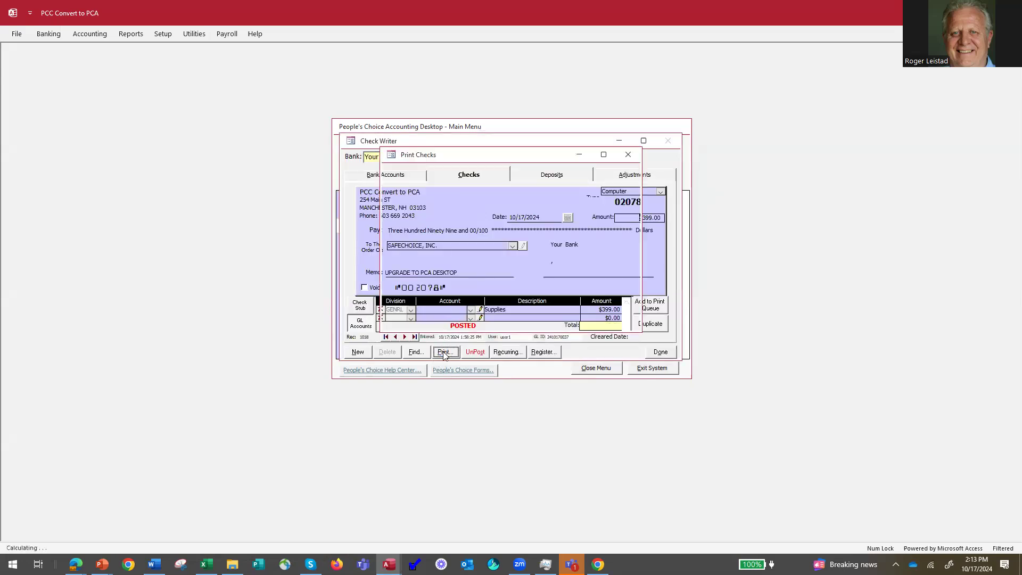
# On Check Format, choose CC1 - Window Middle Check and stop printing Company, Bank and MICR info.
pyautogui.click(449, 172)
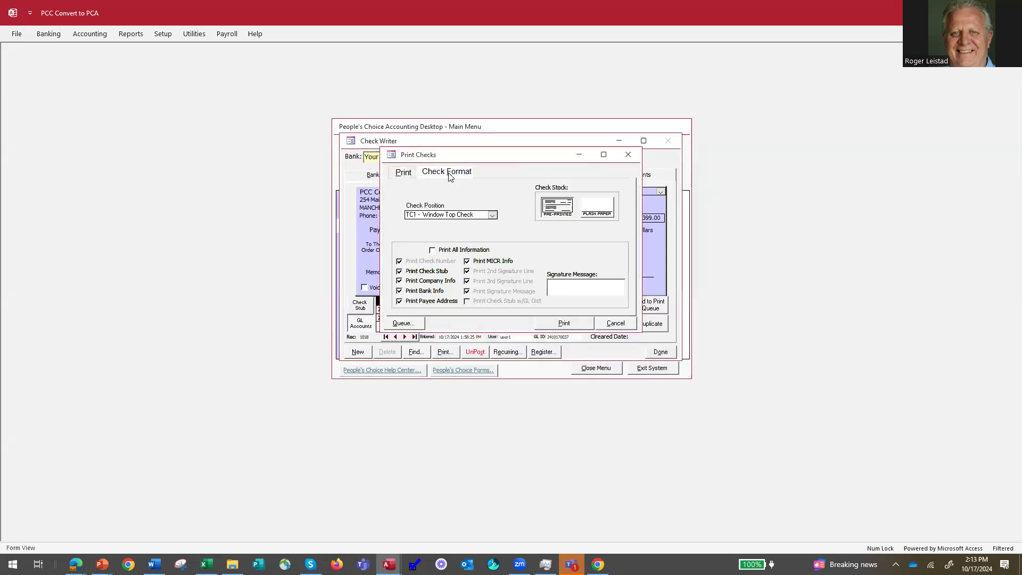
pyautogui.click(492, 215)
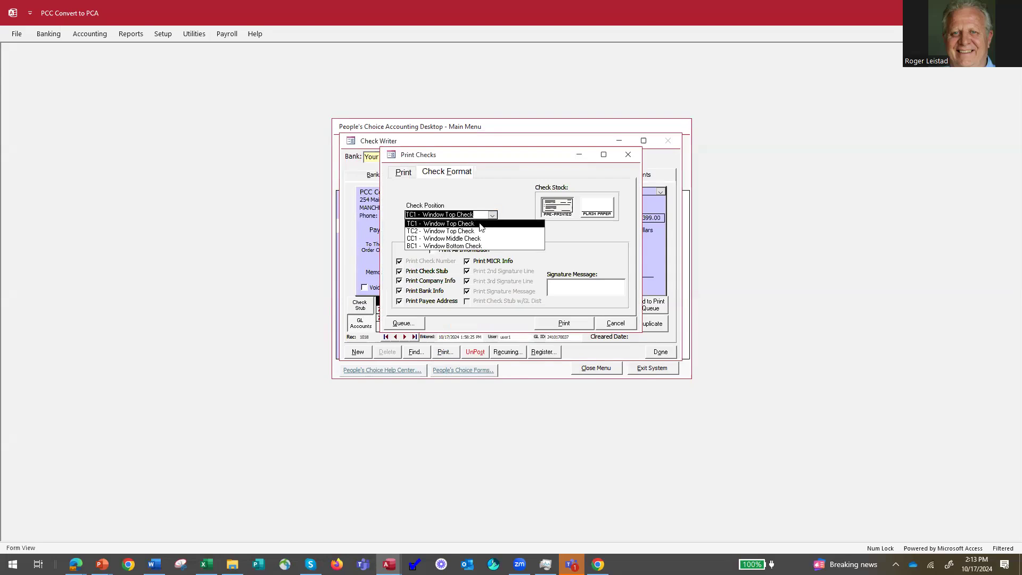
pyautogui.click(461, 239)
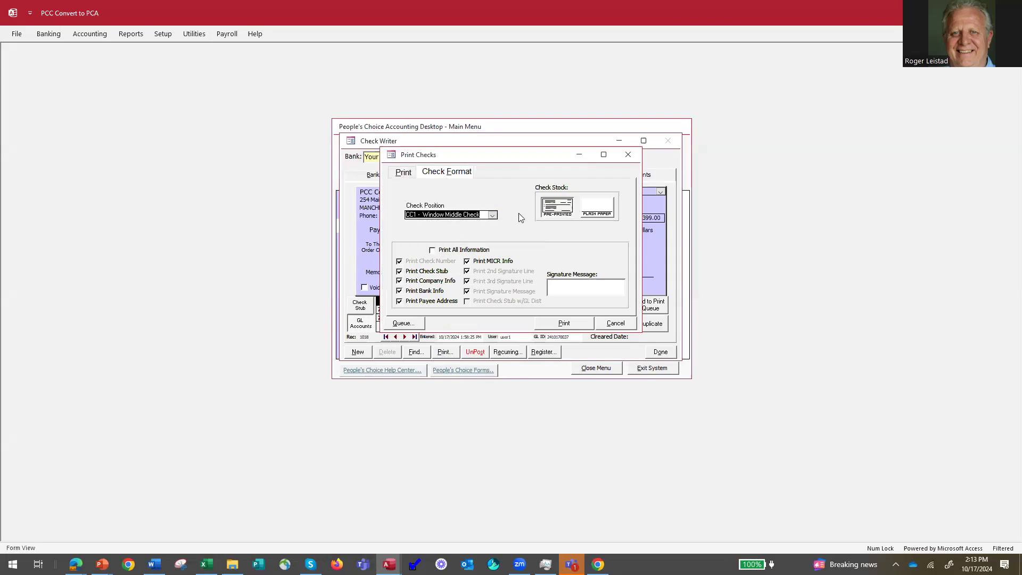
pyautogui.click(560, 208)
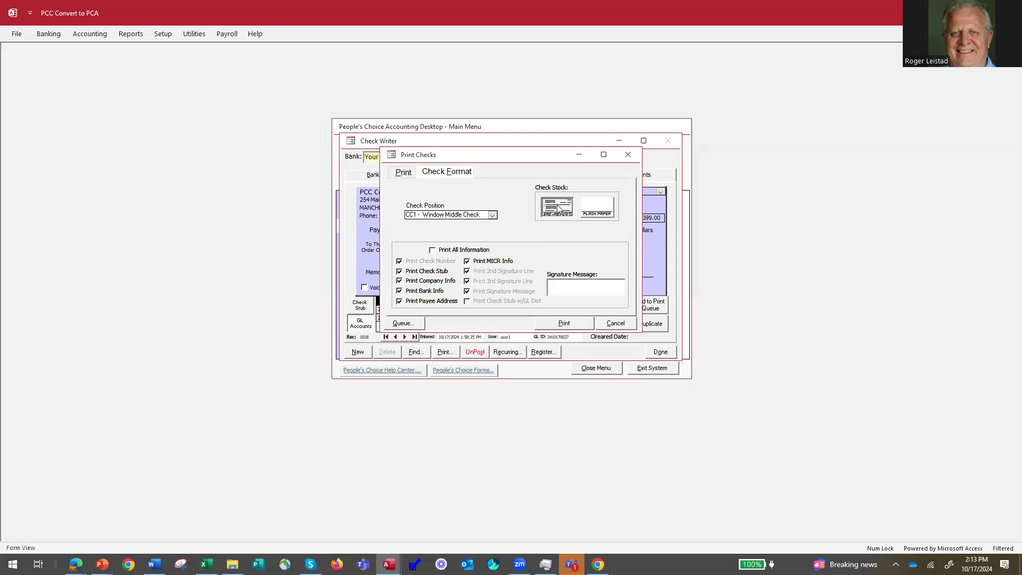
pyautogui.click(605, 209)
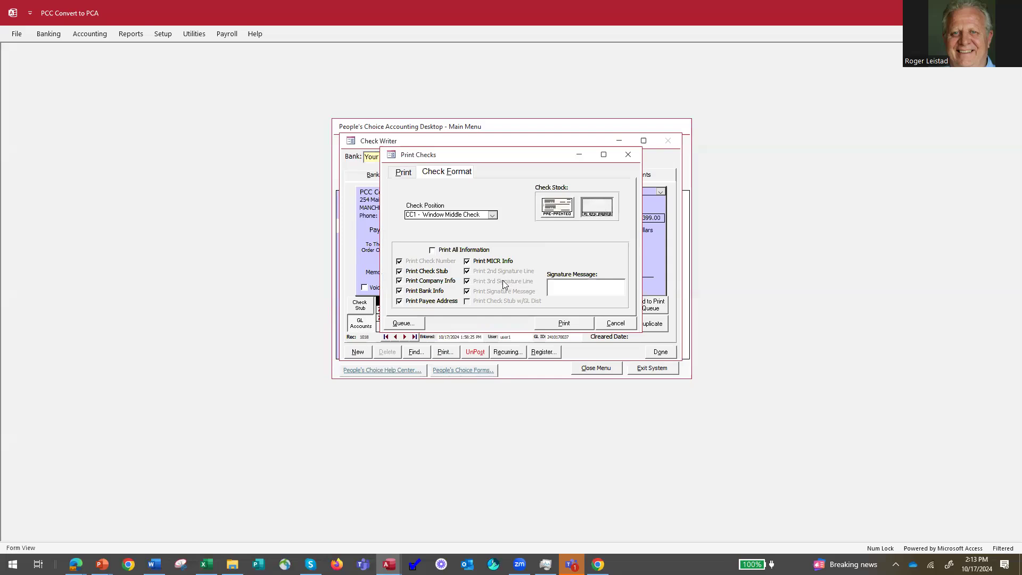
pyautogui.click(432, 251)
pyautogui.click(561, 208)
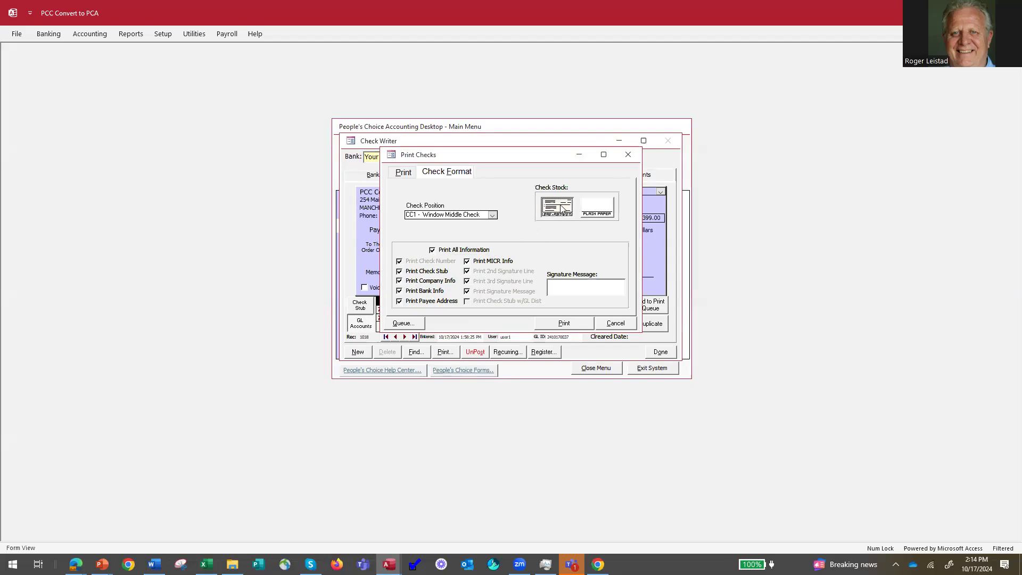
pyautogui.click(400, 285)
pyautogui.click(400, 291)
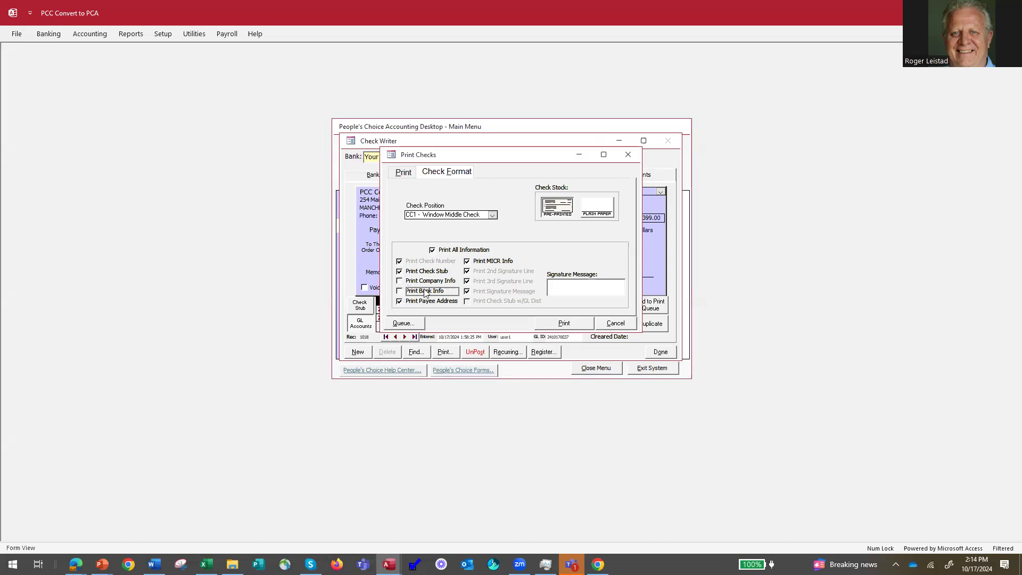
pyautogui.click(469, 262)
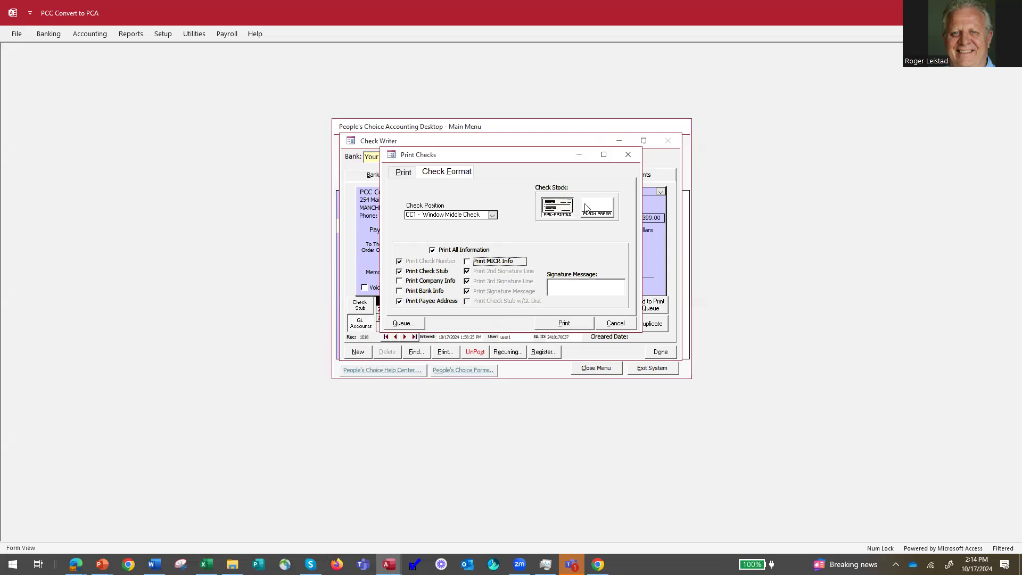
# Close the check printing settings and check record, returning to the presentation slides.
pyautogui.click(401, 174)
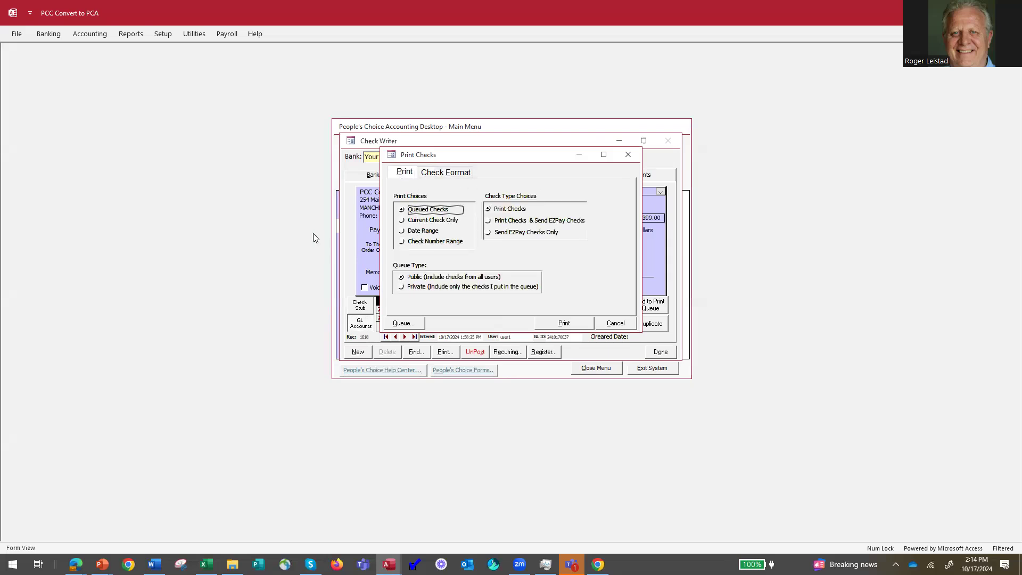
pyautogui.click(628, 325)
pyautogui.click(660, 352)
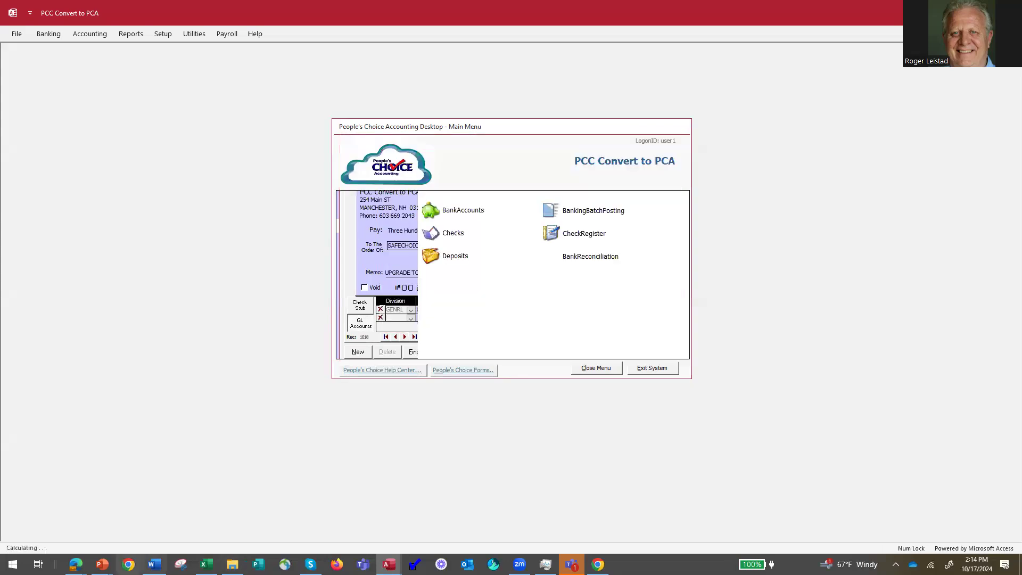
pyautogui.click(101, 565)
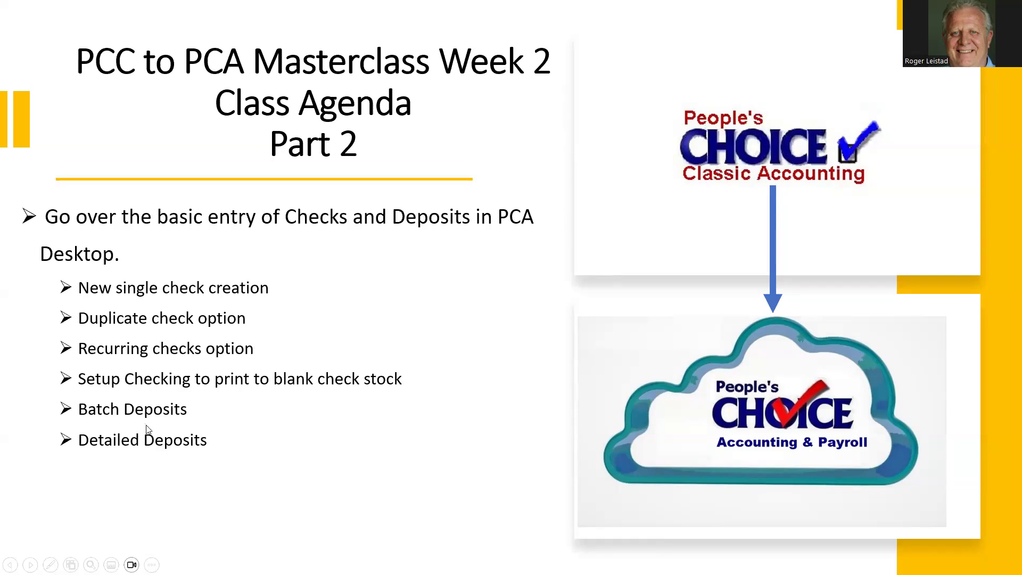
# Advance the slide show to the Week 2 Class Agenda Part 2 slide on Q&A Checks & Deposits.
pyautogui.click(164, 403)
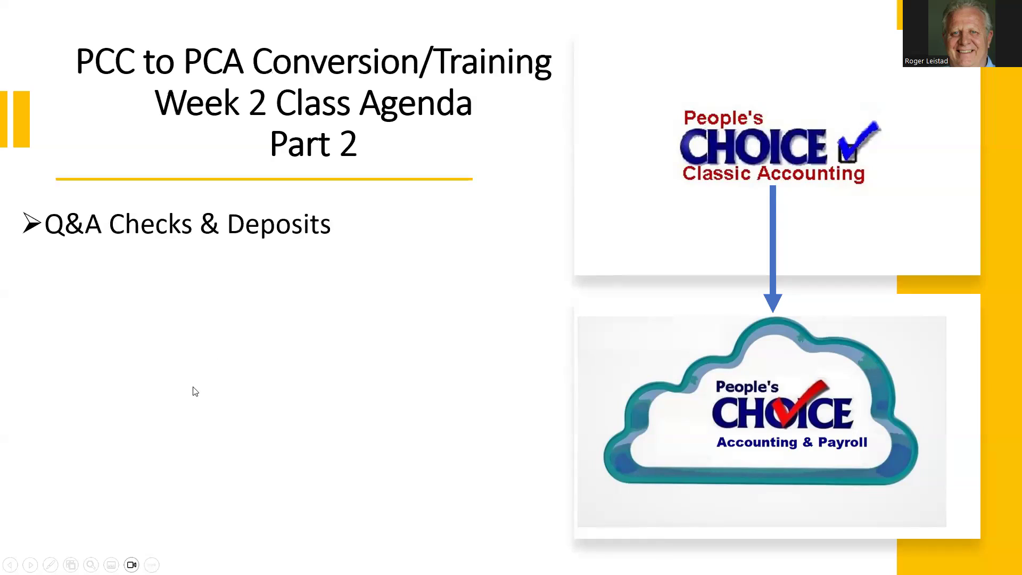